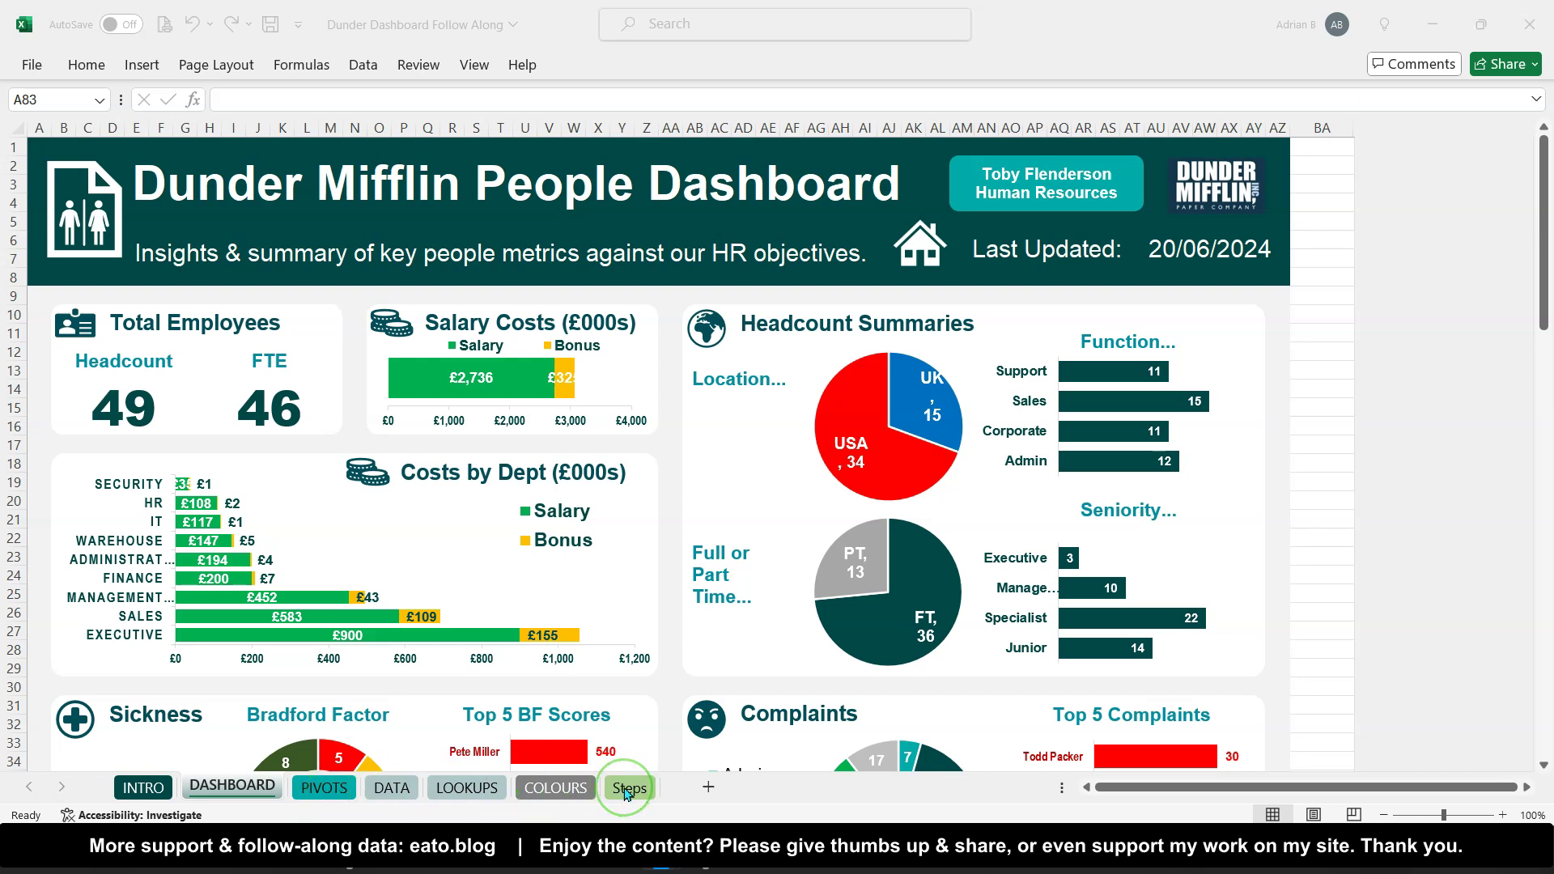
Look over the whole people dashboard, from the headline metrics through the charts to the slicers
scroll(429, 623, down, 4)
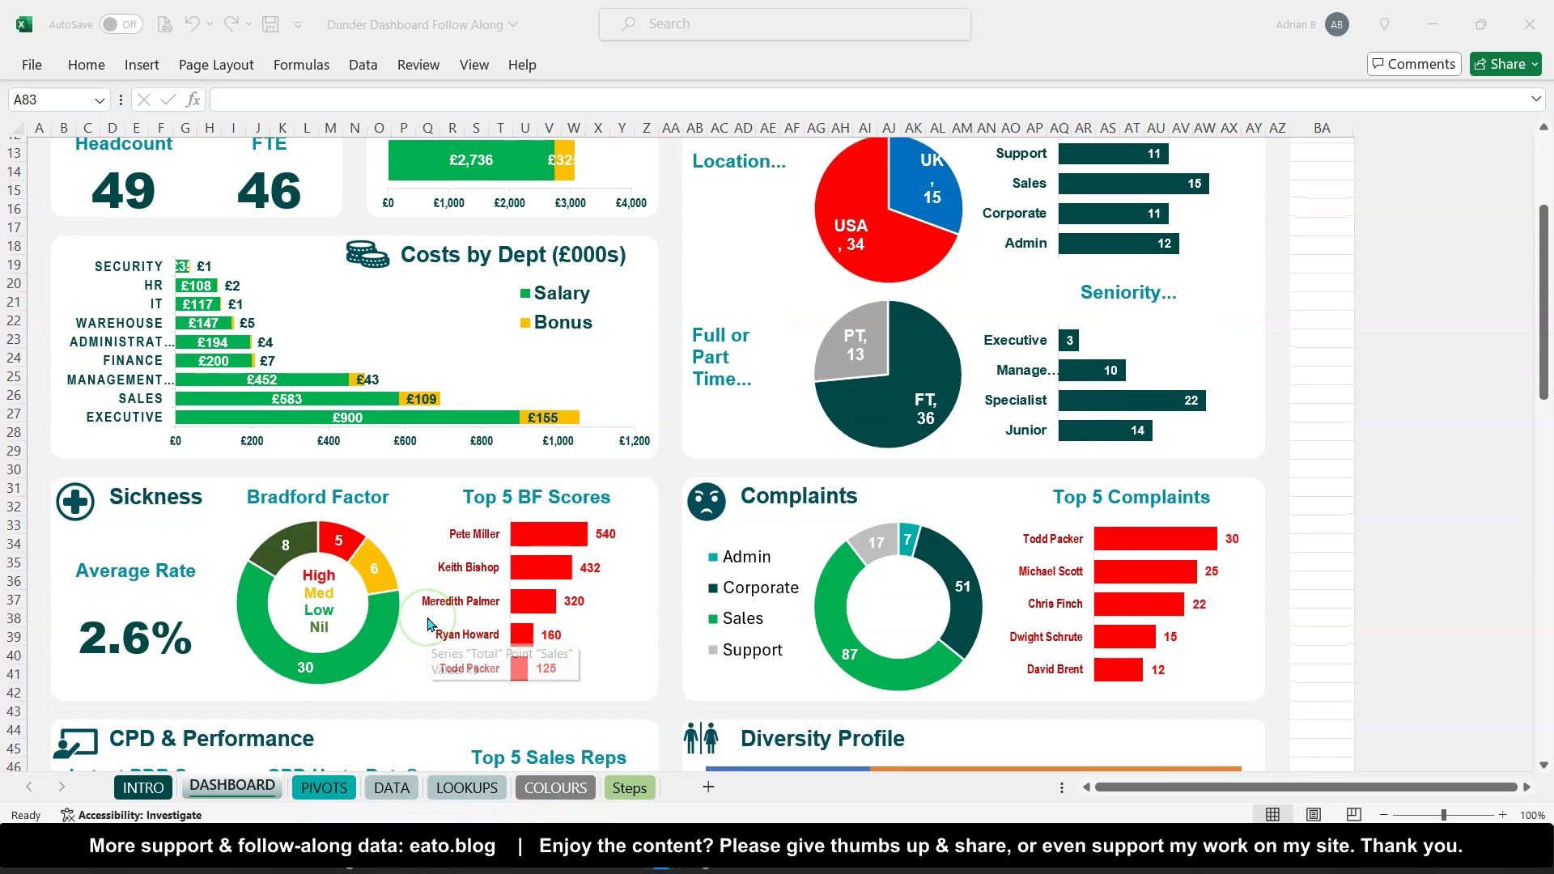
scroll(429, 623, down, 18)
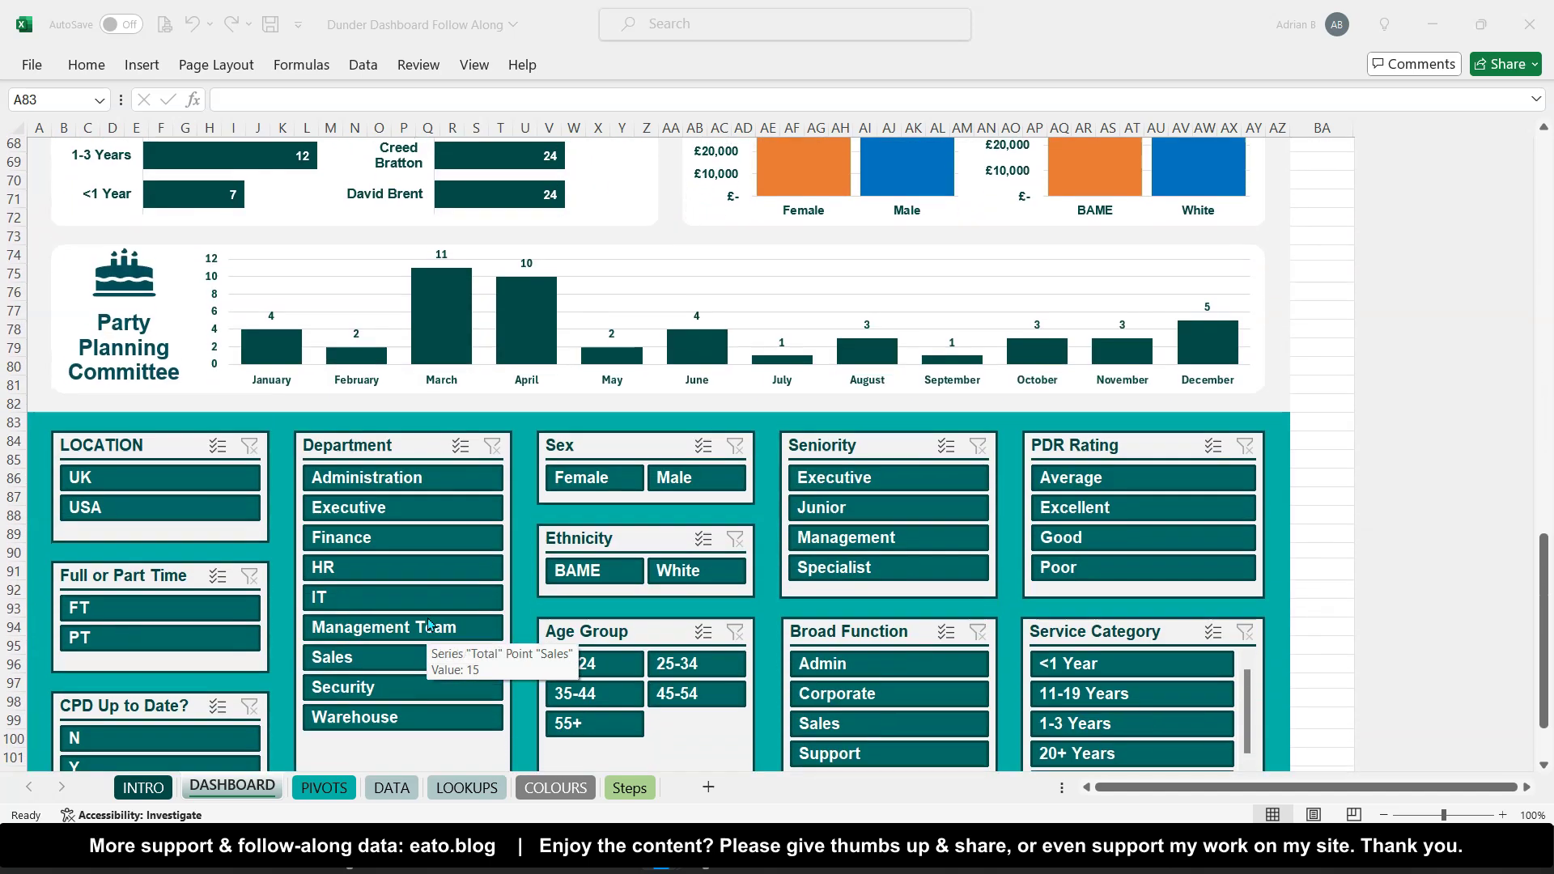
scroll(427, 620, down, 2)
scroll(427, 620, up, 20)
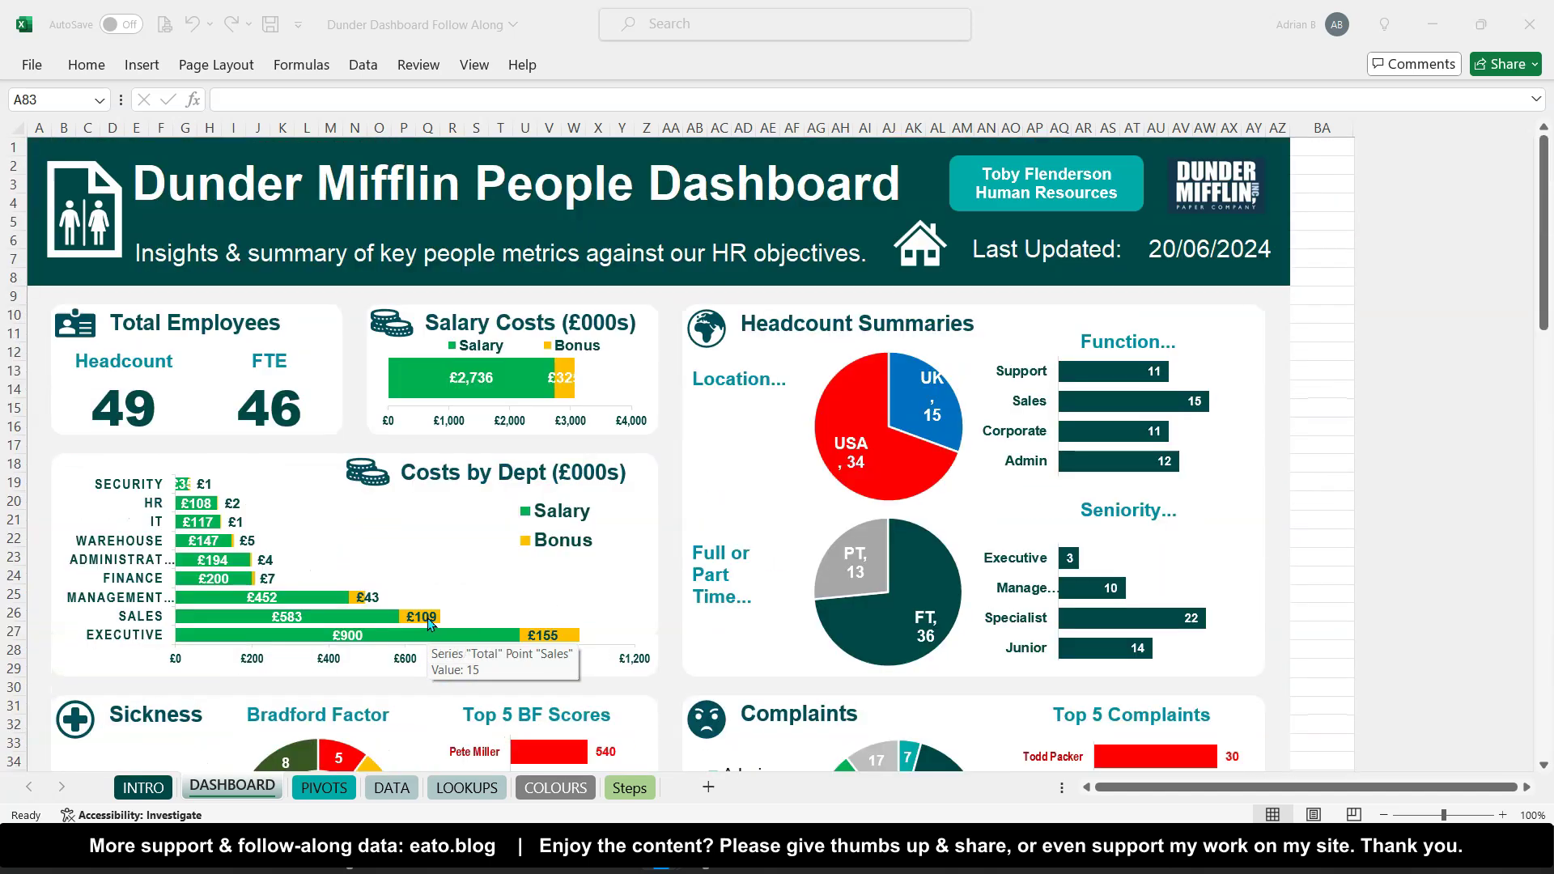
Open the Steps sheet and read its build guide from section 1 through section 7, "Intro page, tidy and save"
click(629, 785)
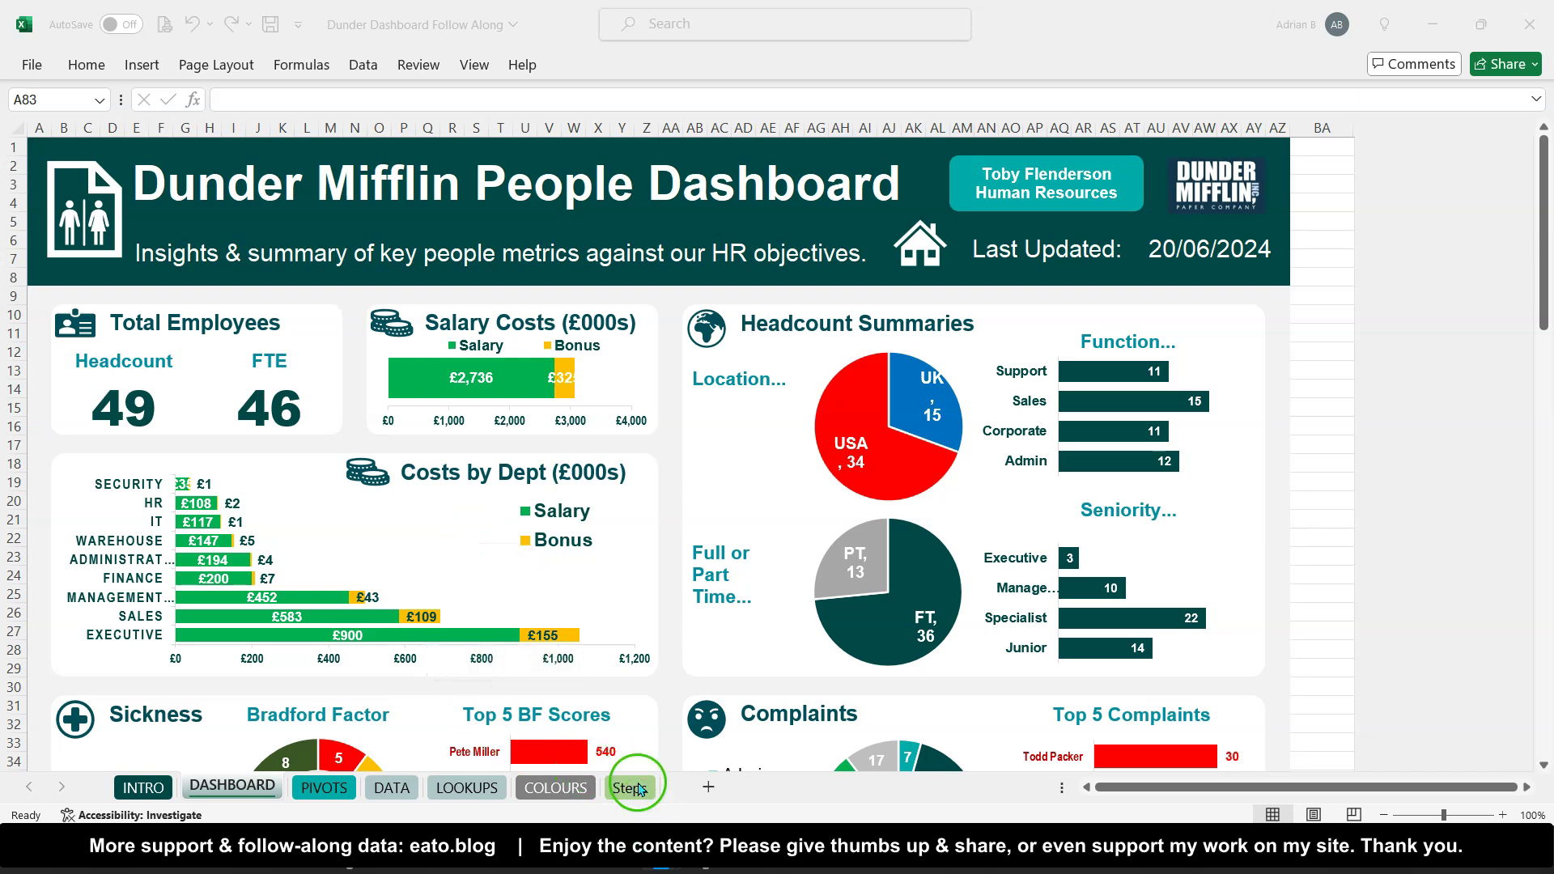
click(637, 789)
scroll(411, 557, up, 20)
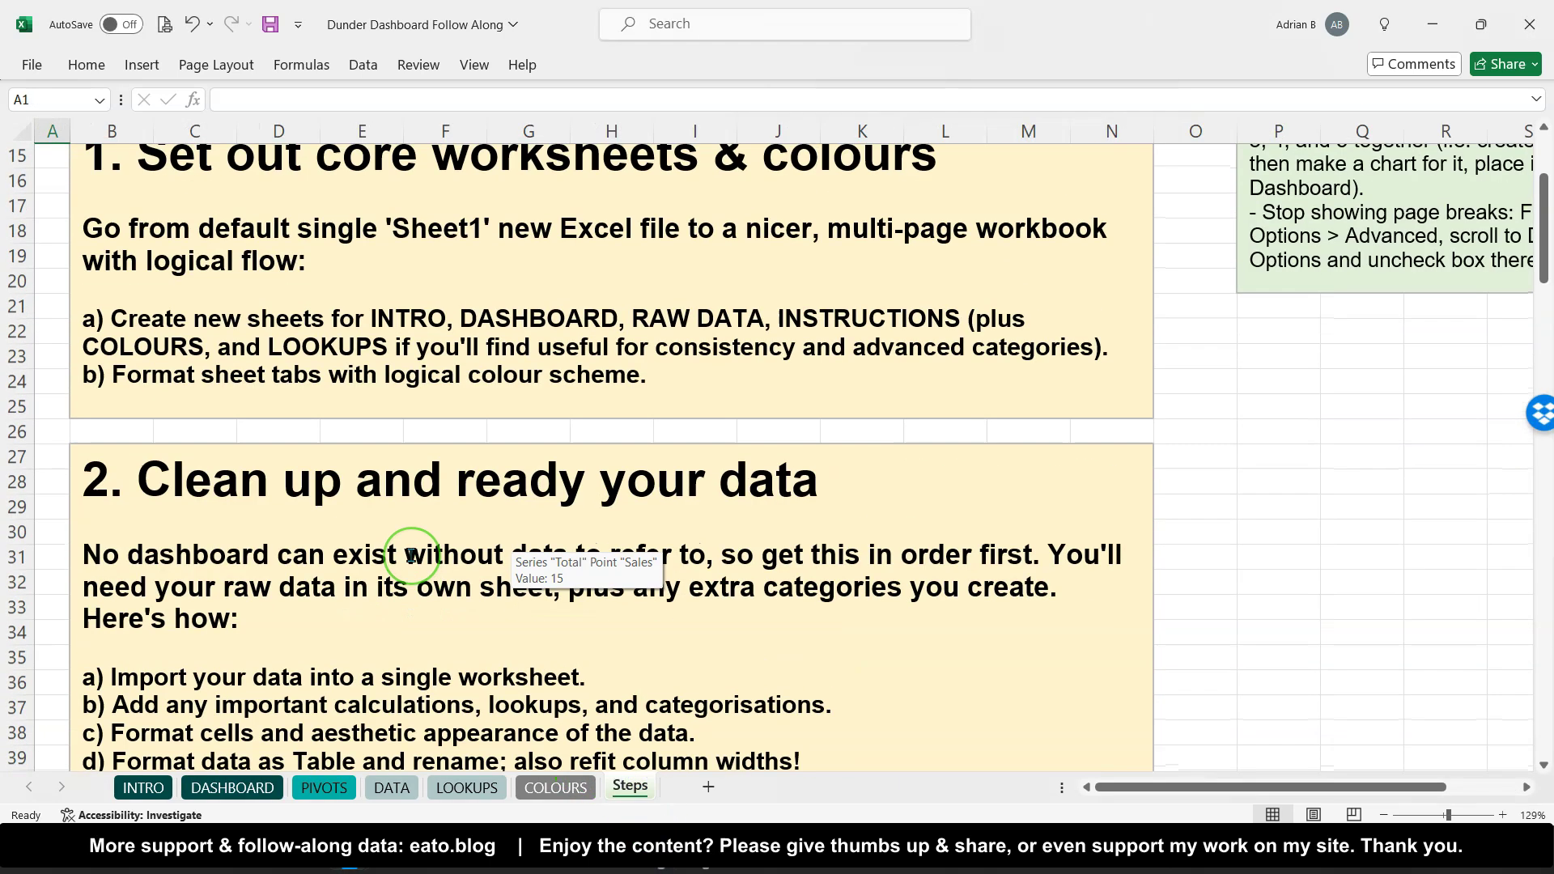
scroll(412, 557, up, 1)
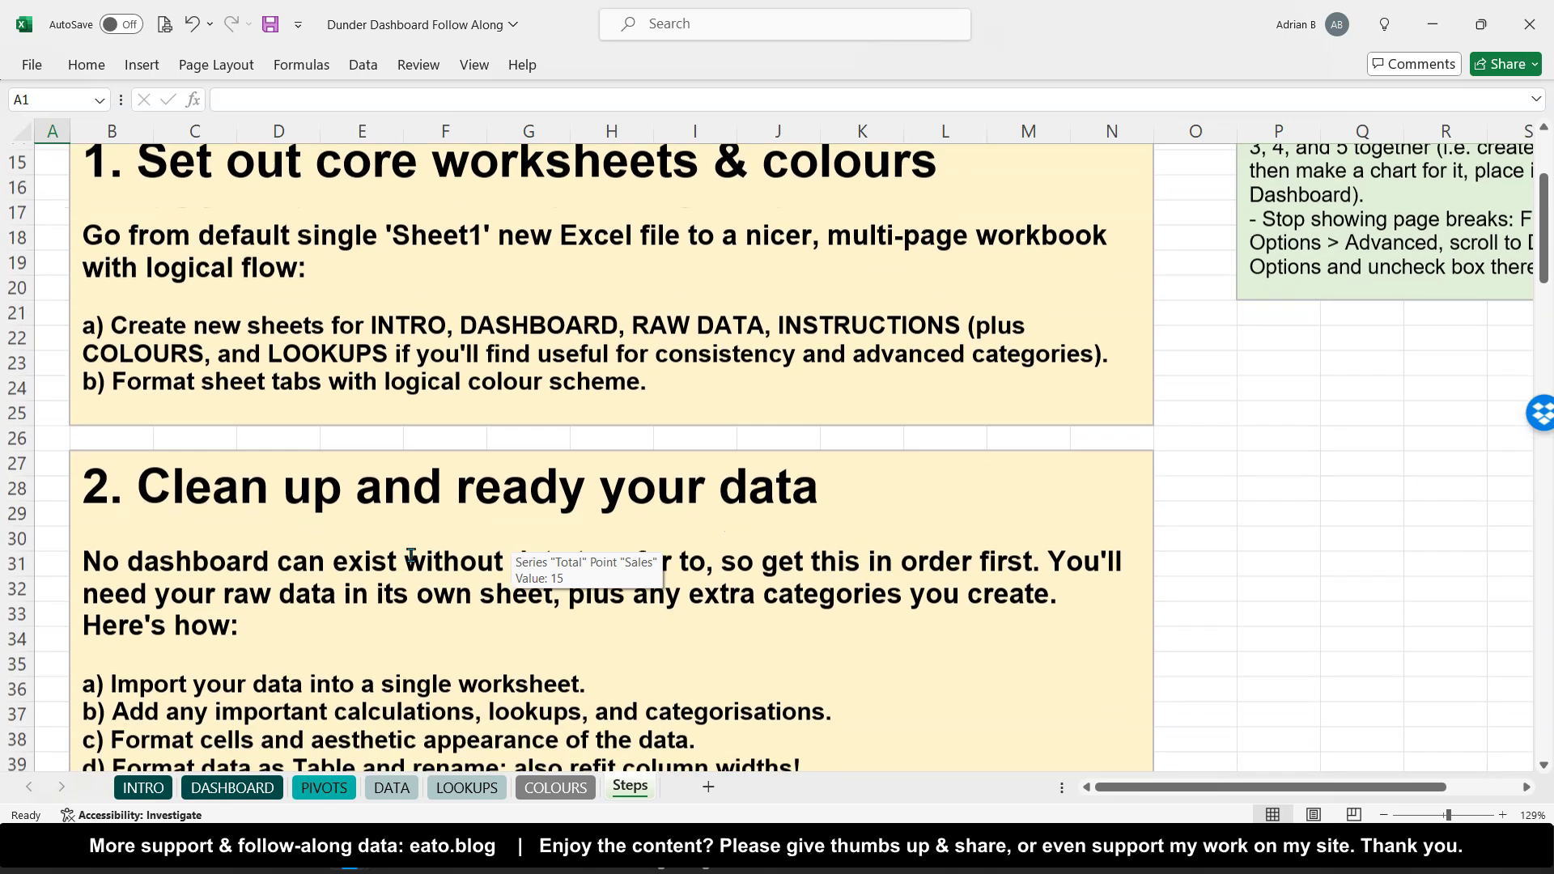
scroll(411, 557, up, 1)
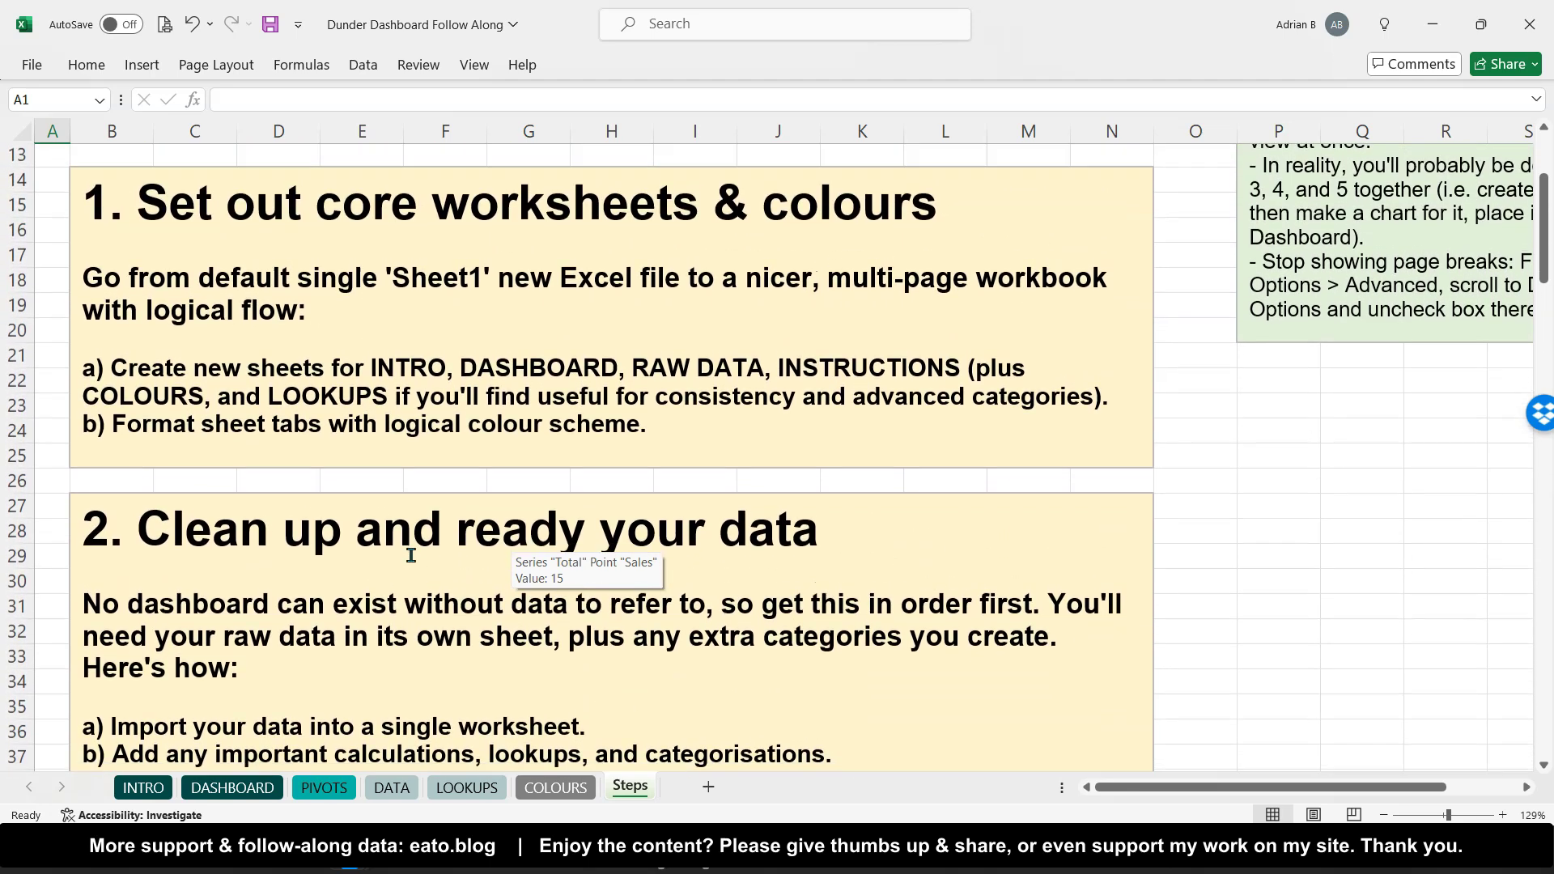
scroll(411, 557, down, 1)
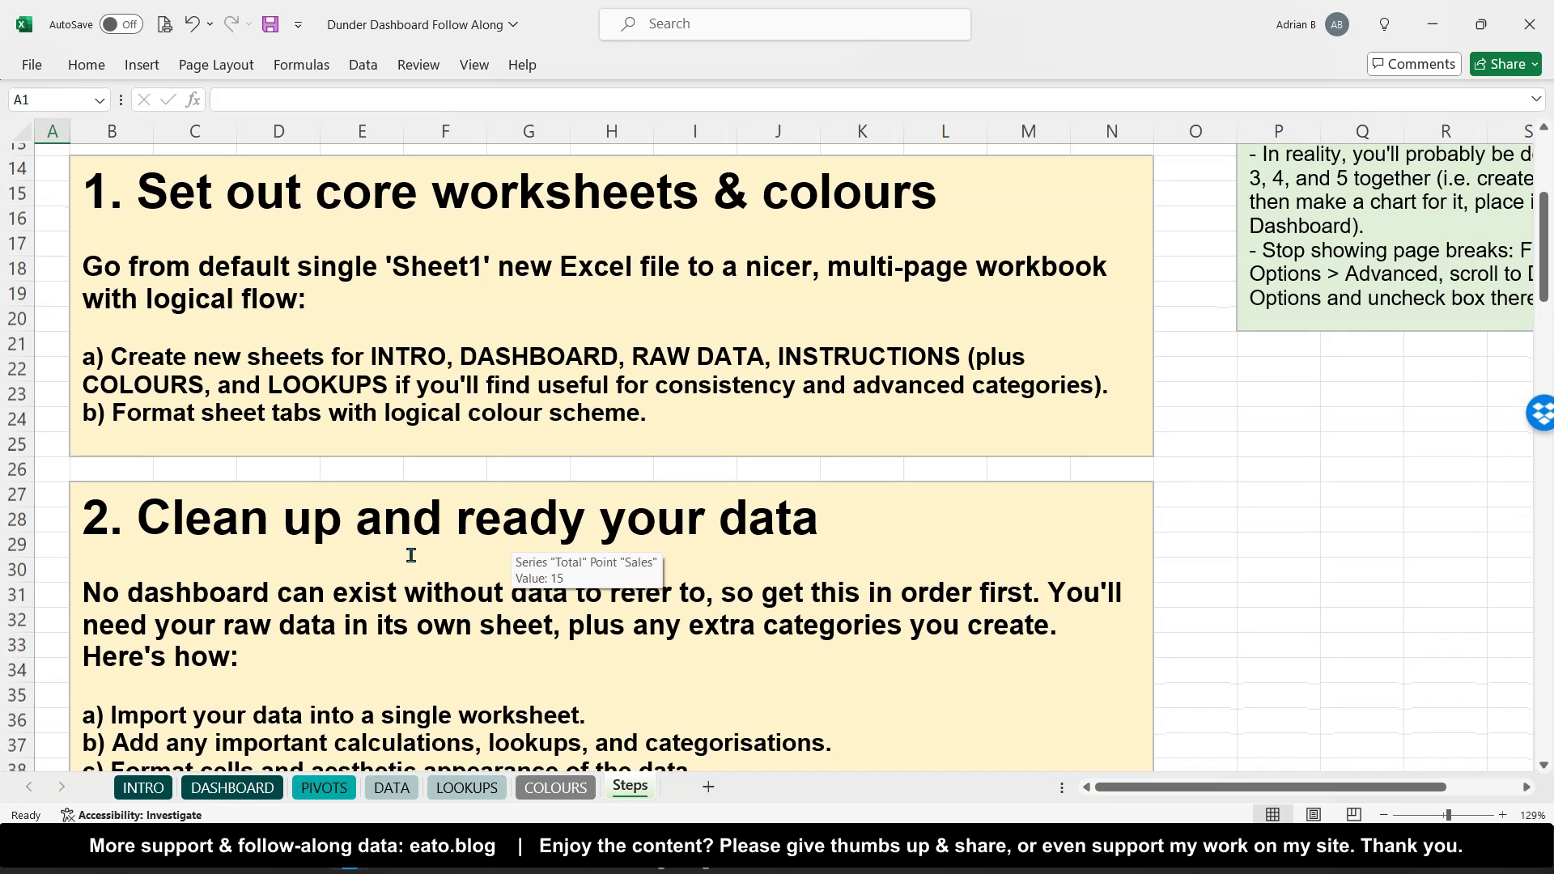
scroll(411, 555, down, 2)
scroll(411, 555, down, 8)
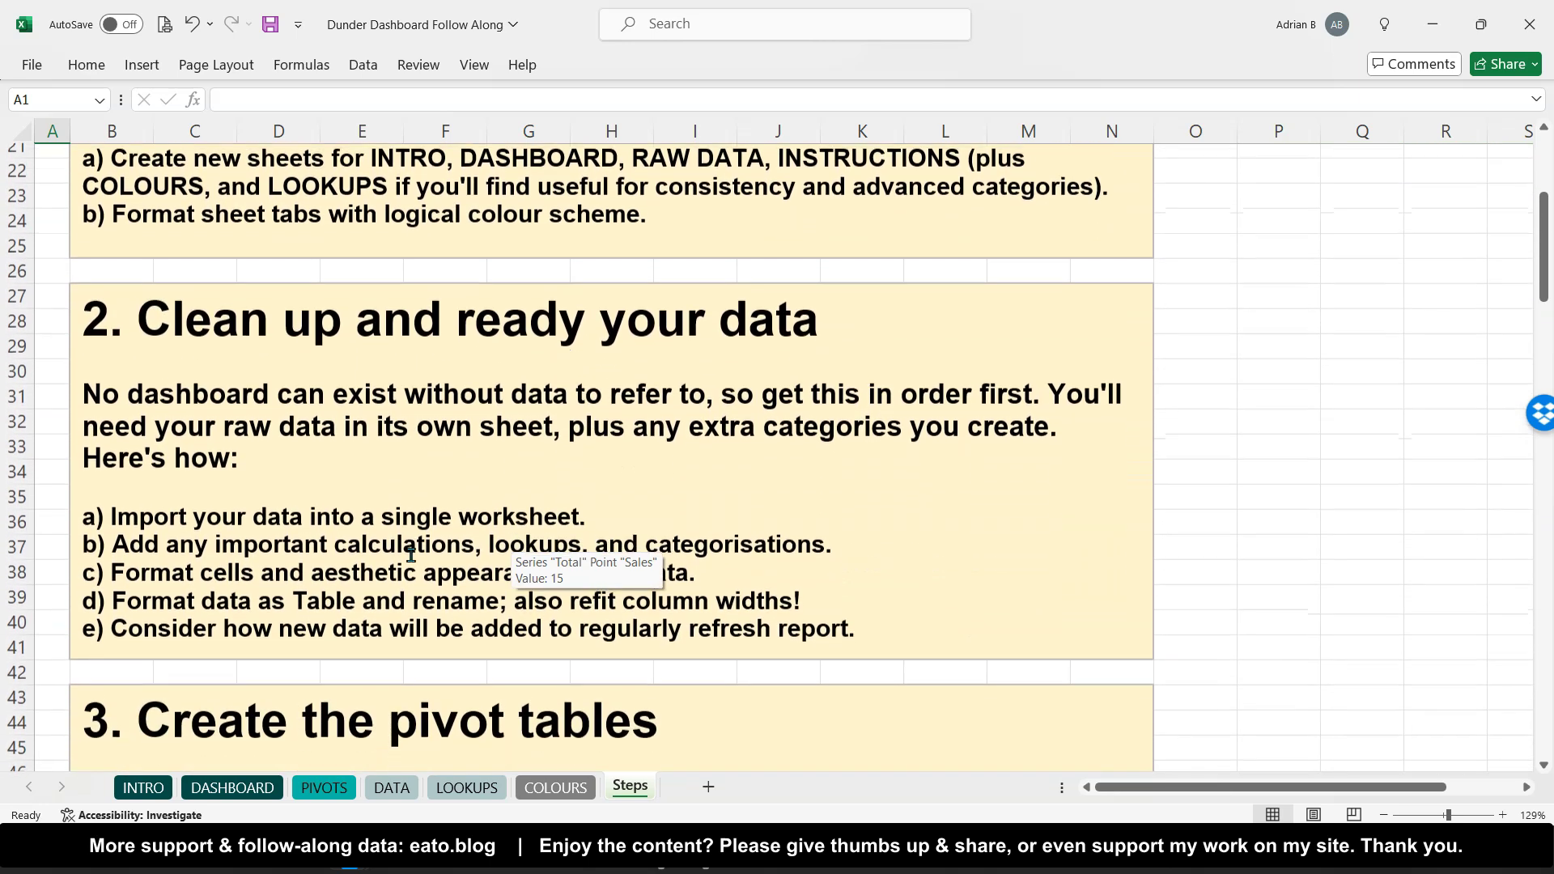
scroll(411, 555, up, 1)
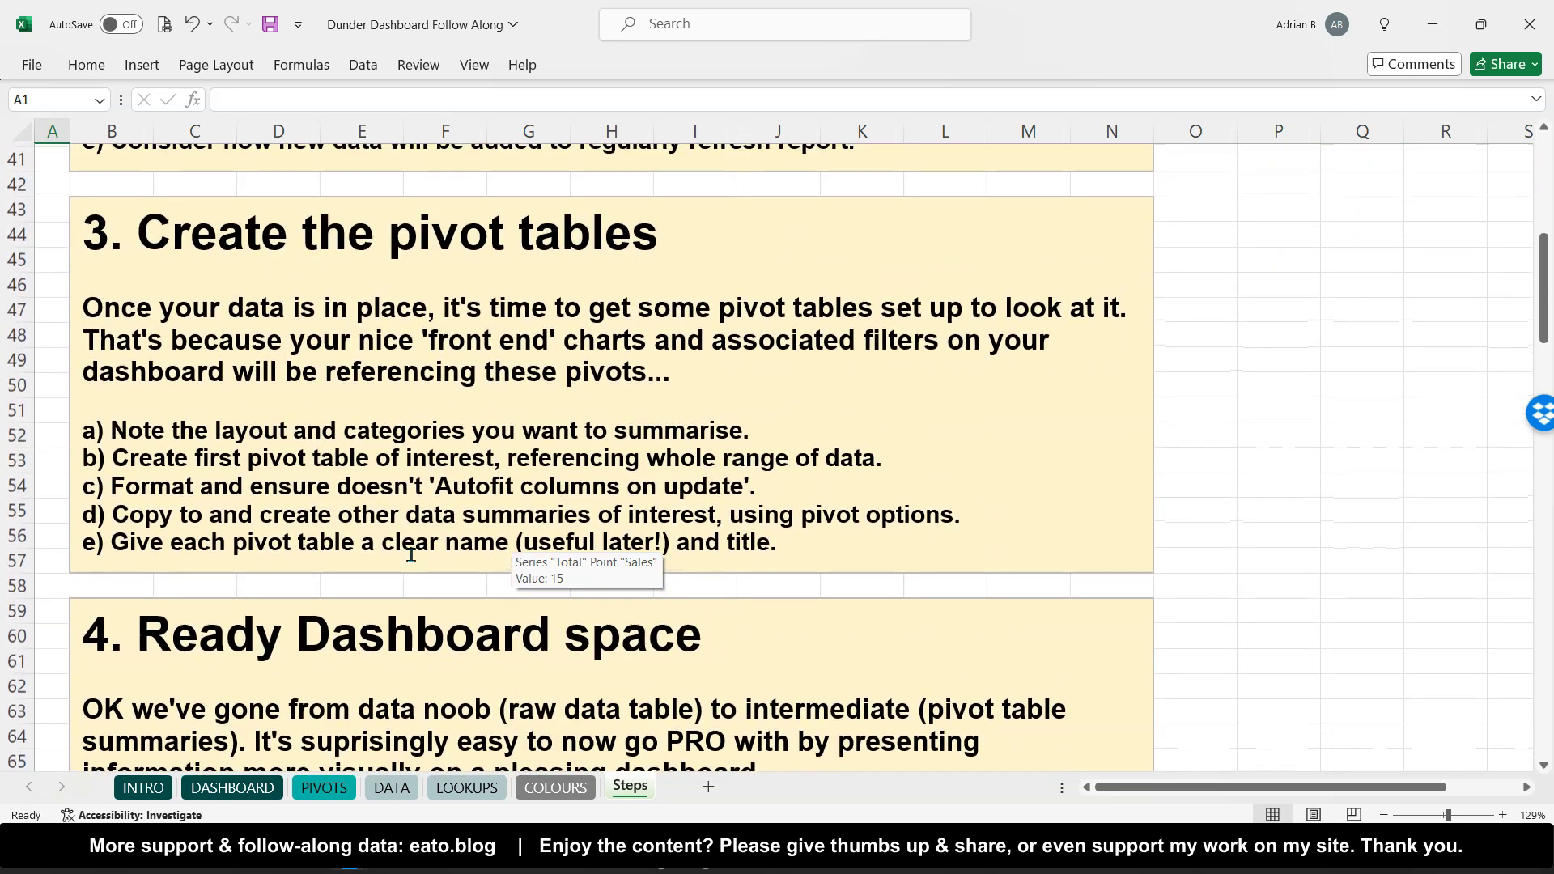
scroll(411, 555, down, 8)
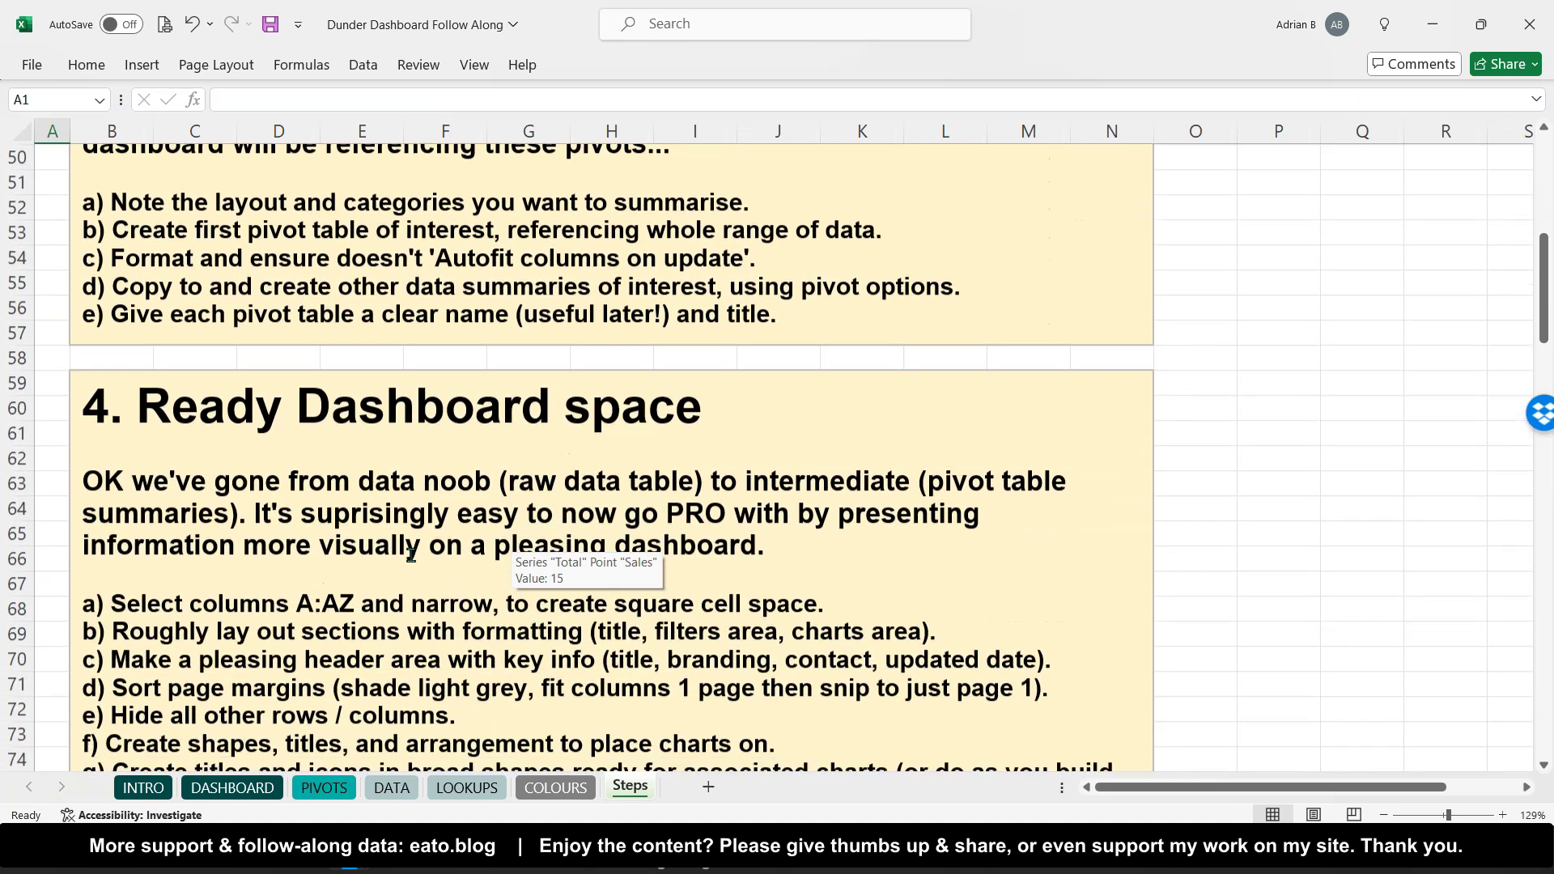
scroll(411, 555, down, 5)
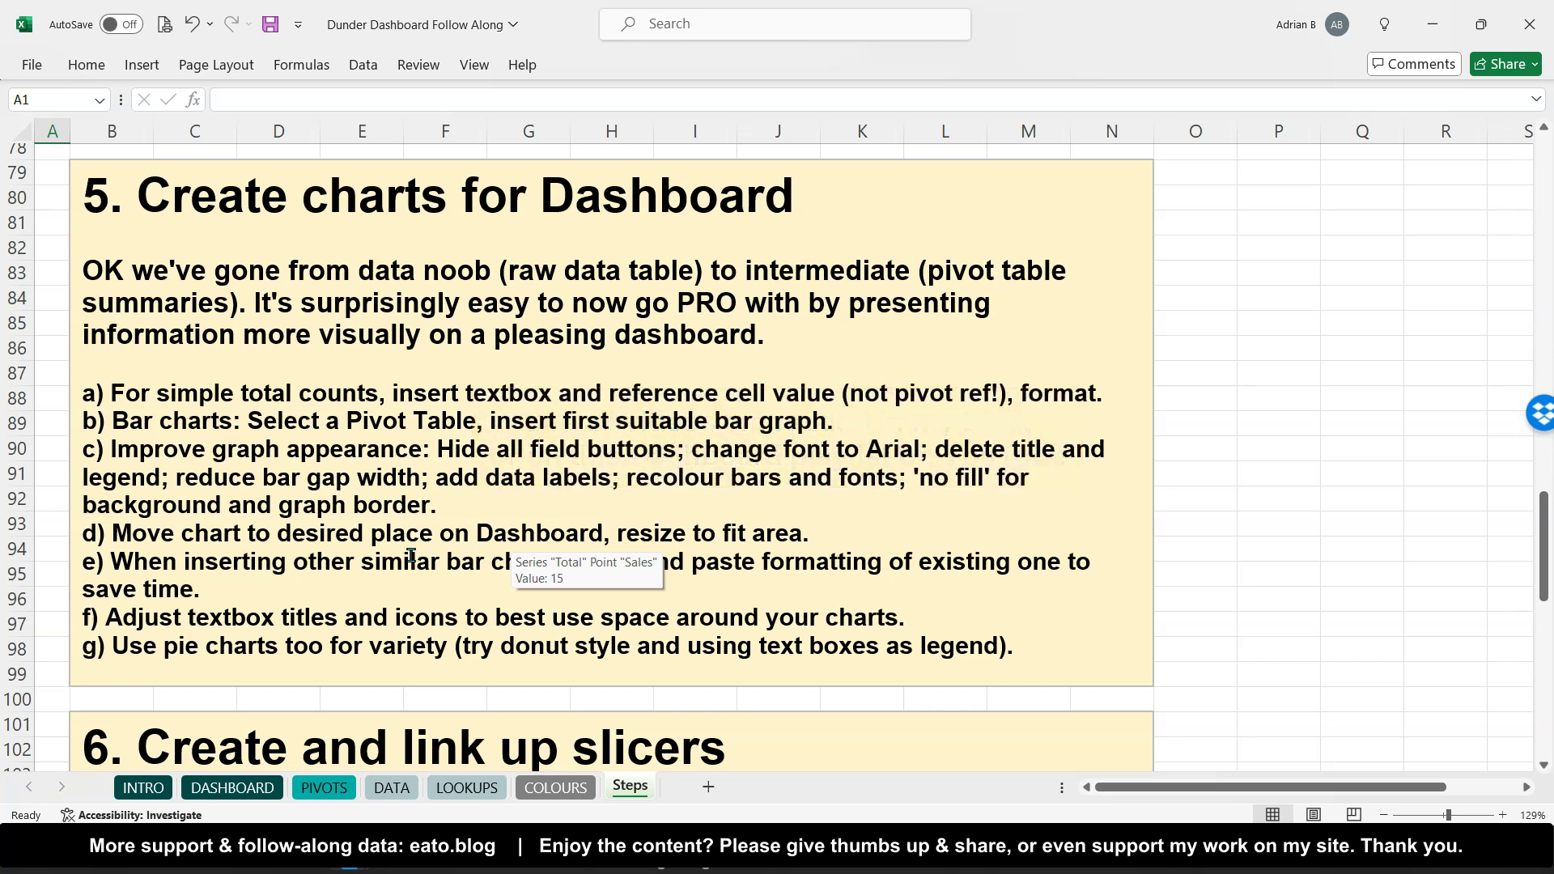
scroll(703, 609, down, 8)
scroll(703, 609, up, 1)
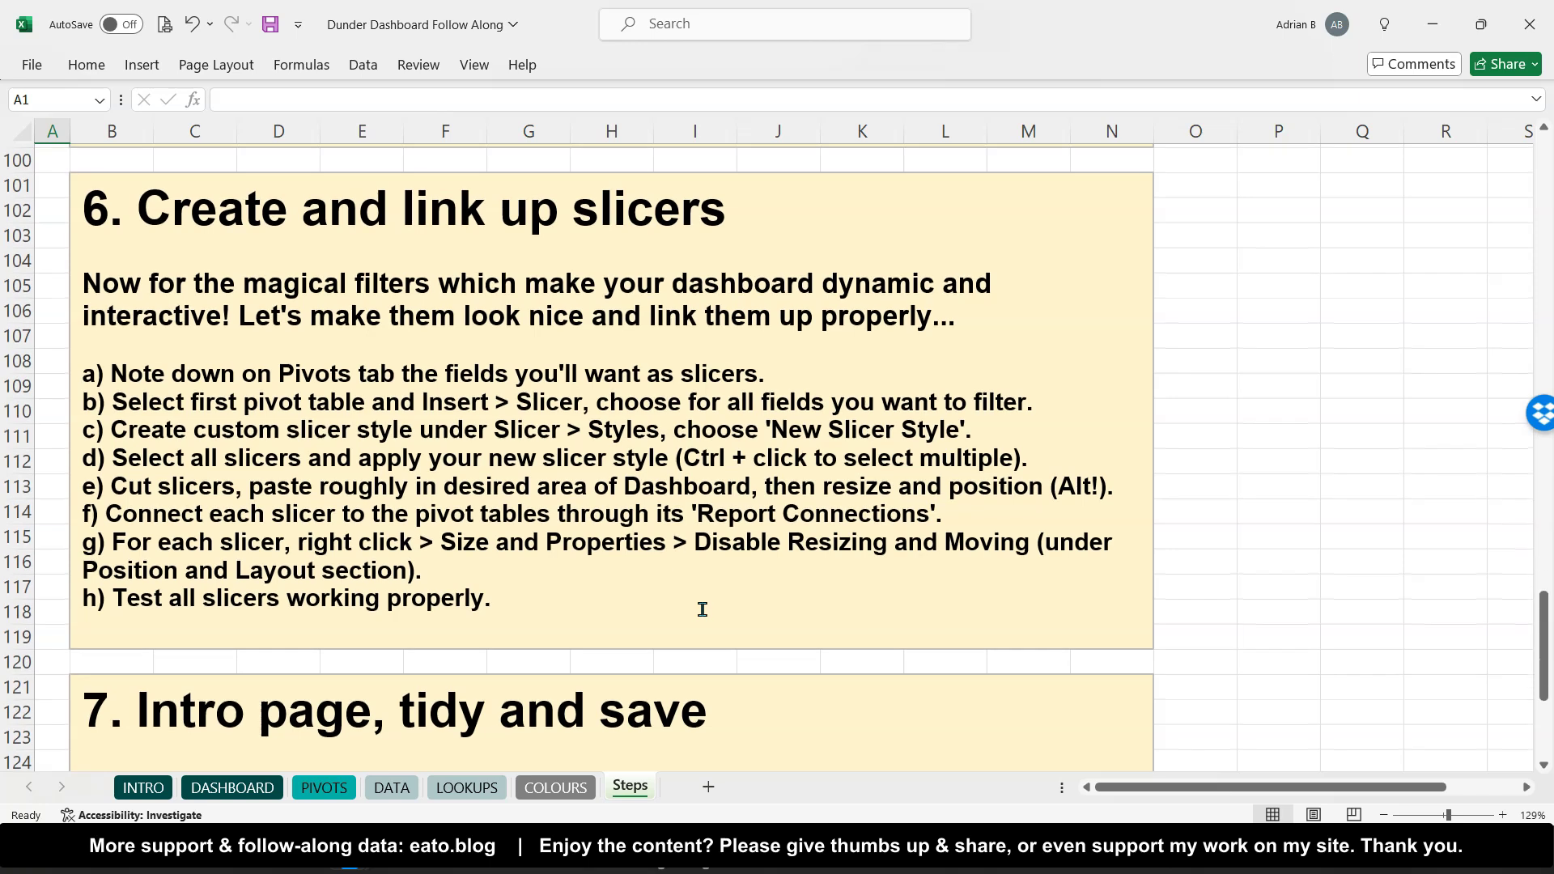
scroll(703, 610, up, 1)
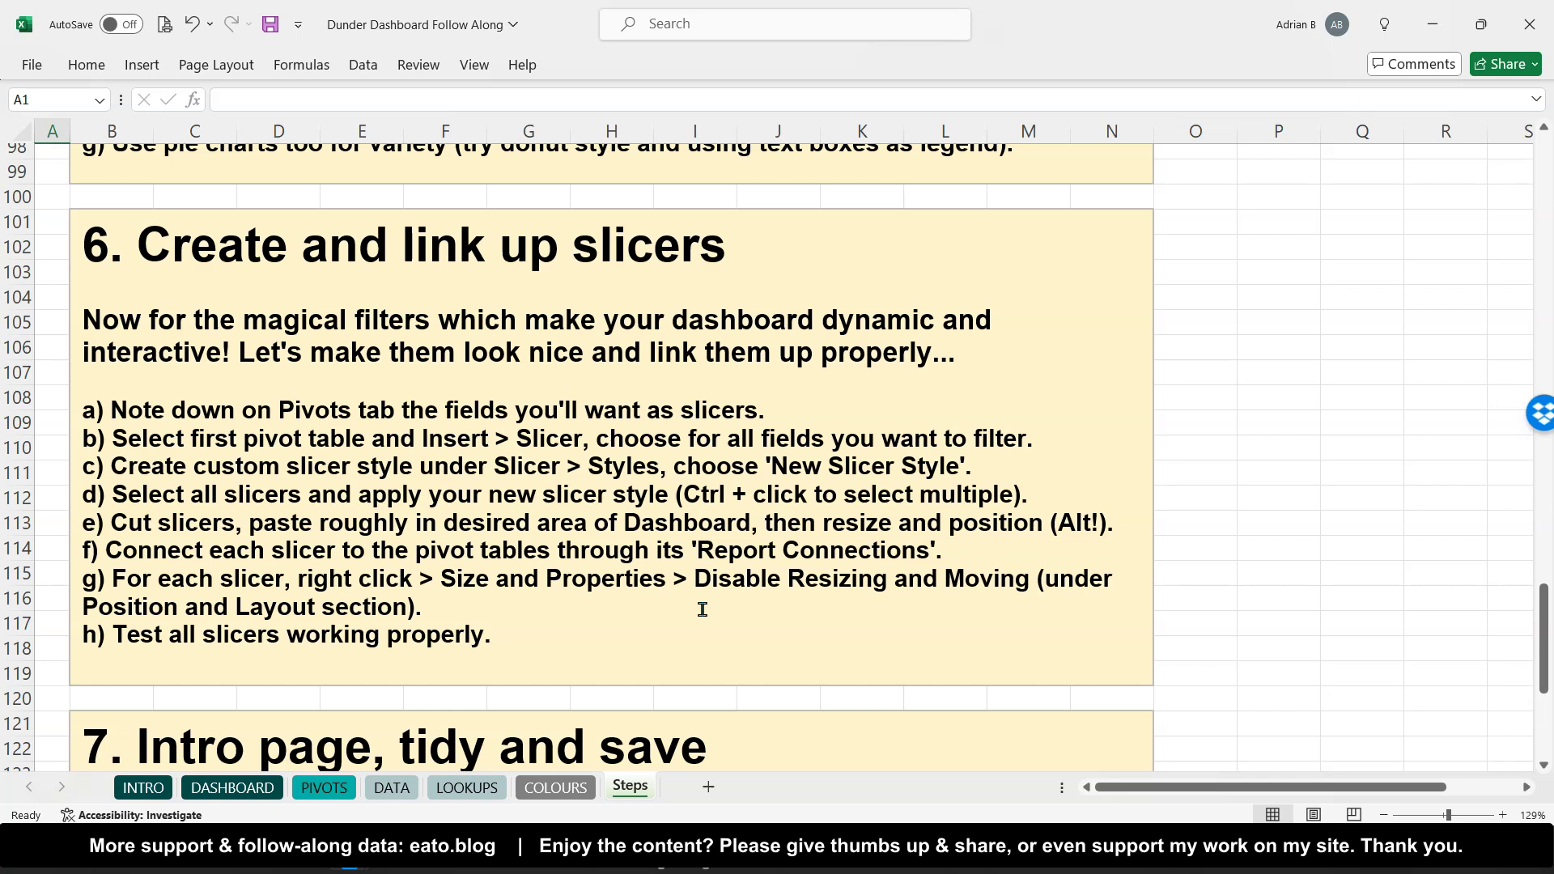
scroll(702, 609, down, 8)
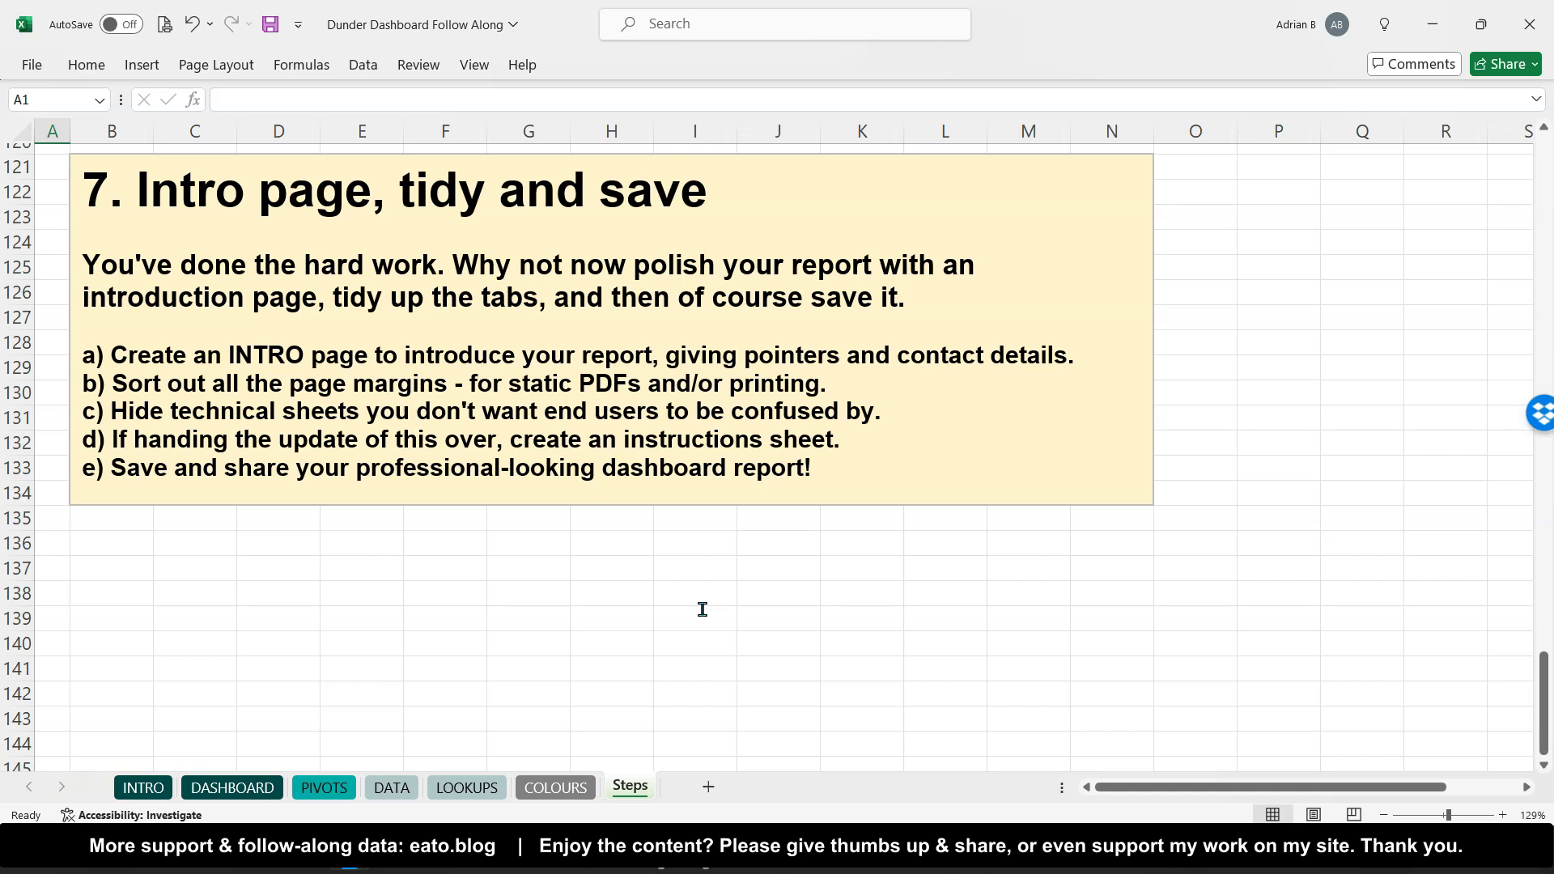
scroll(703, 609, up, 1)
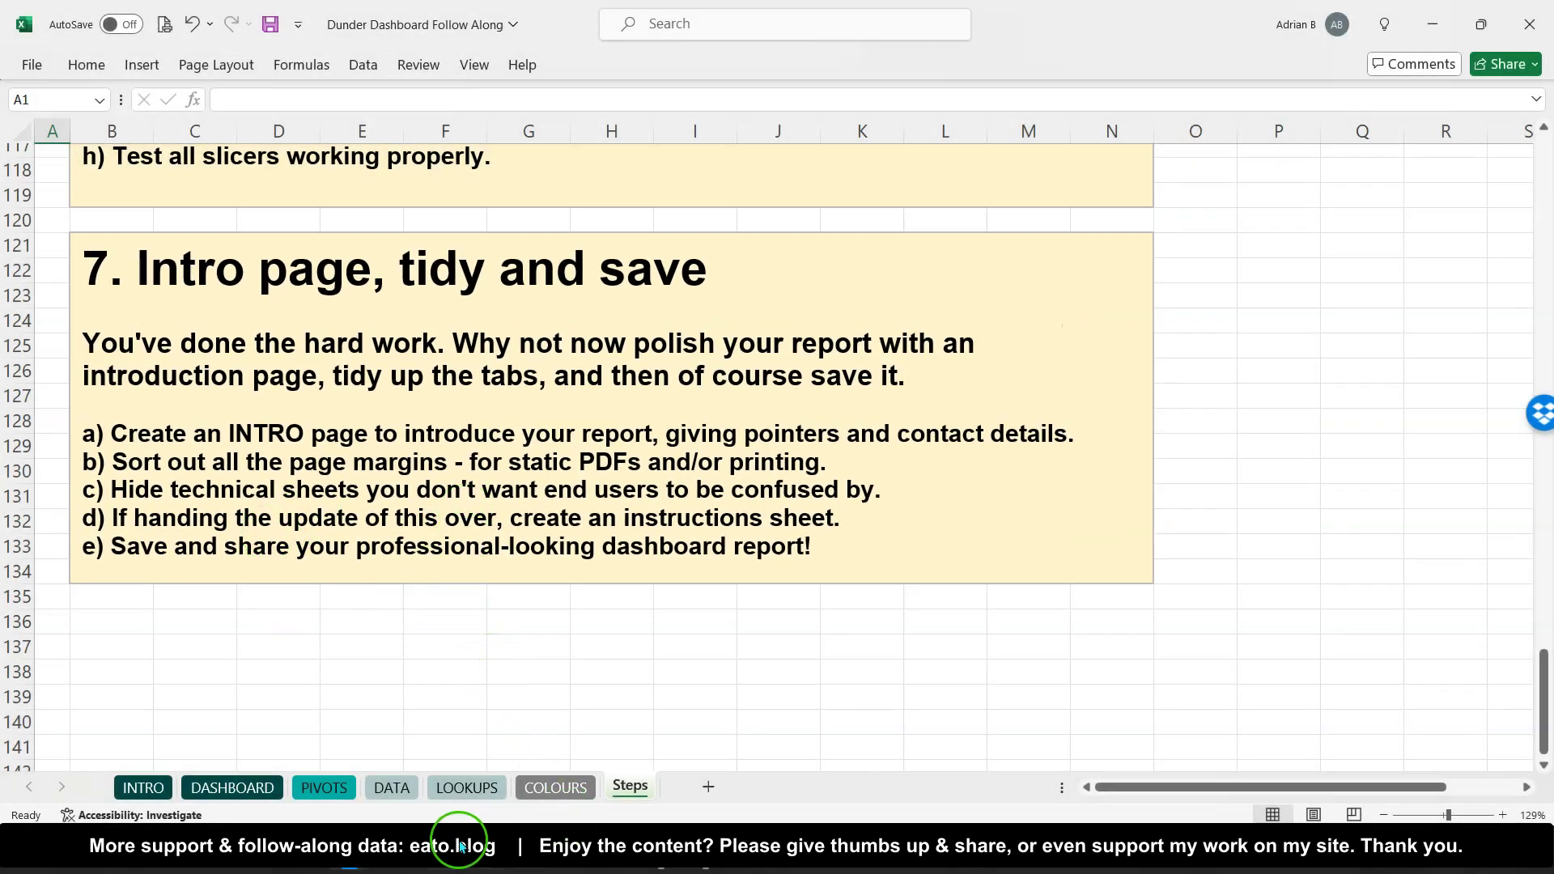
Switch to the finished example dashboard workbook and review its Update Instructions and INTRO sheets
mouse_move(360, 849)
click(455, 752)
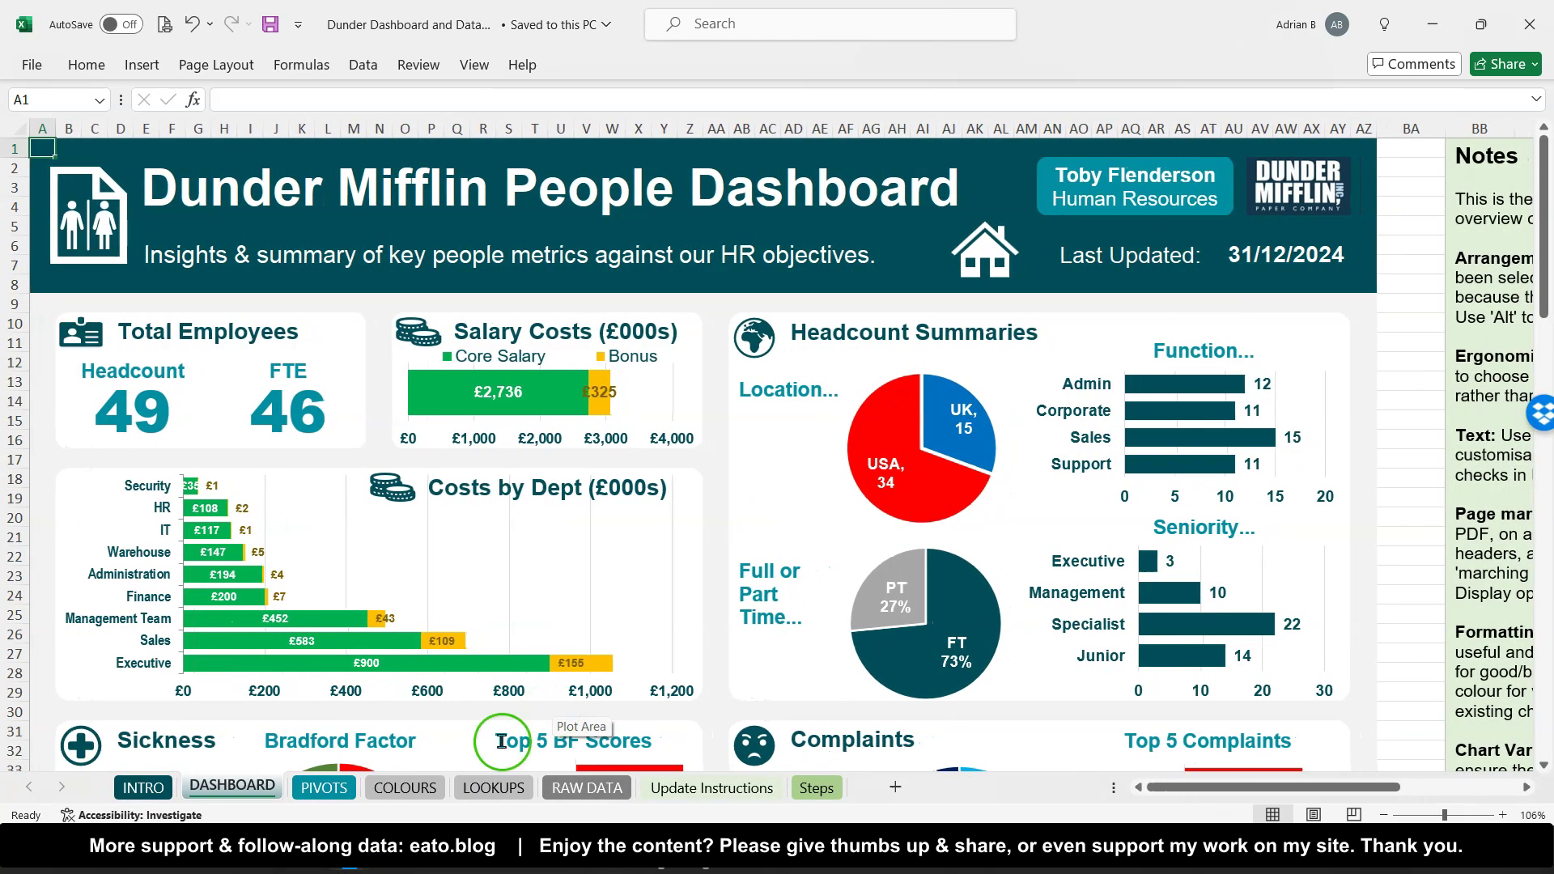
click(723, 787)
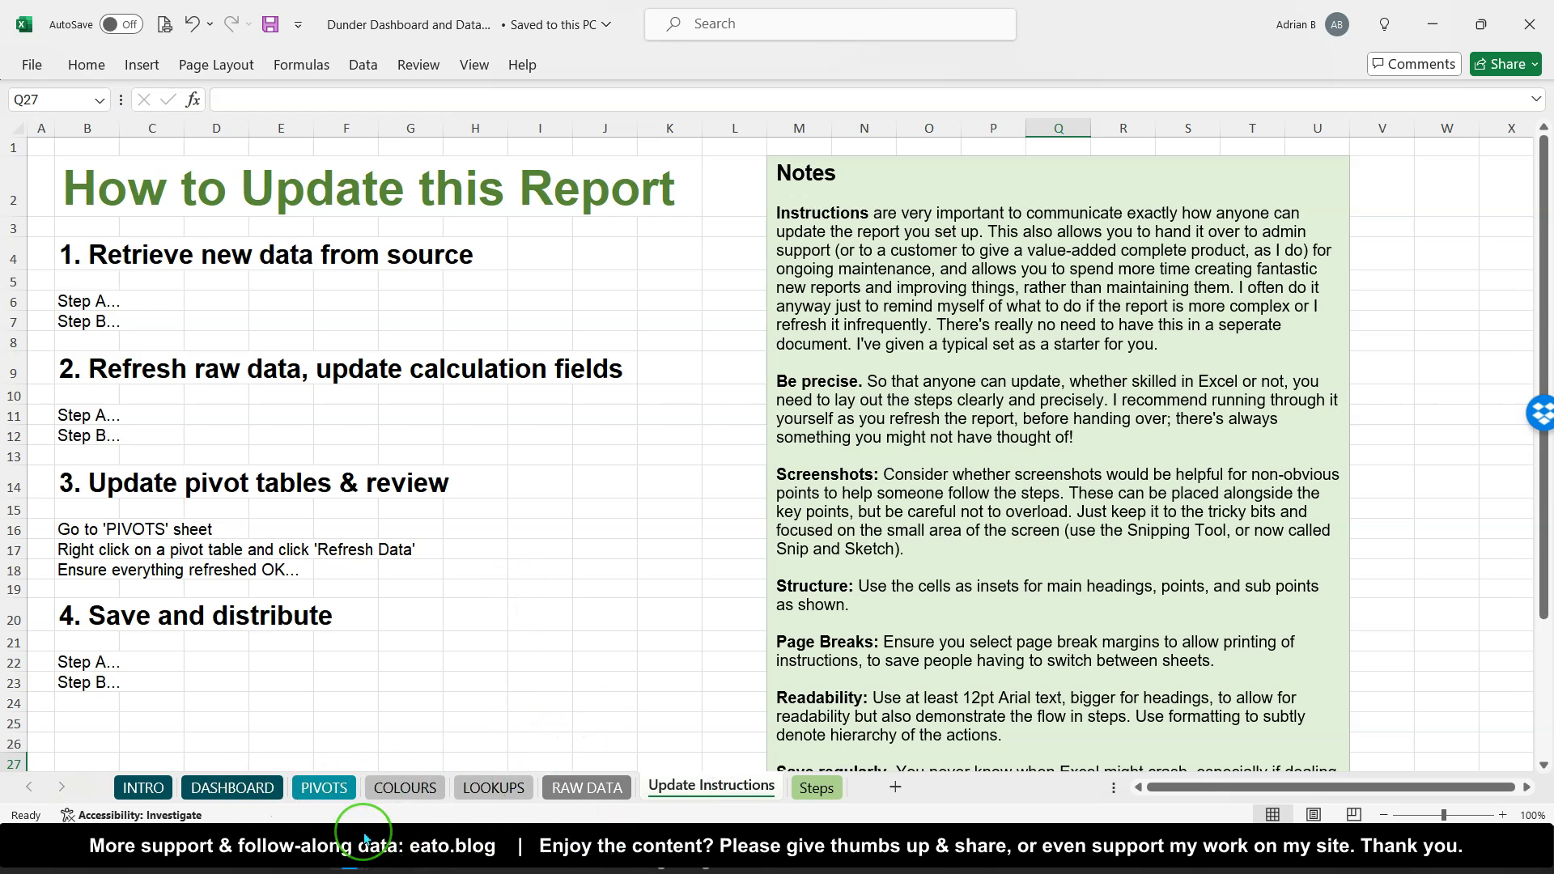
mouse_move(366, 840)
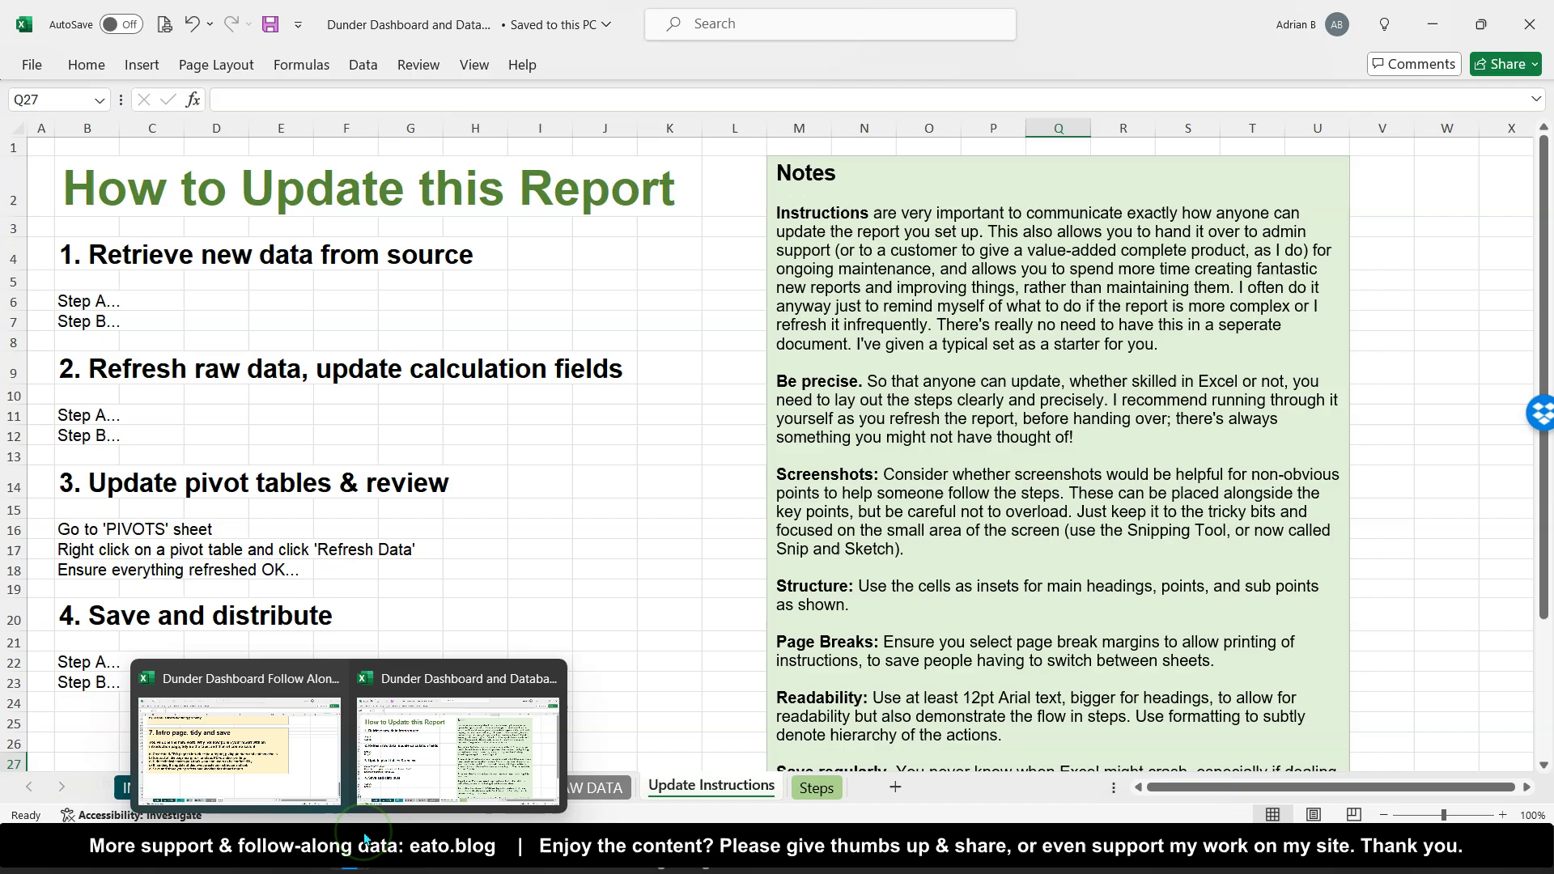
click(123, 787)
scroll(382, 535, down, 15)
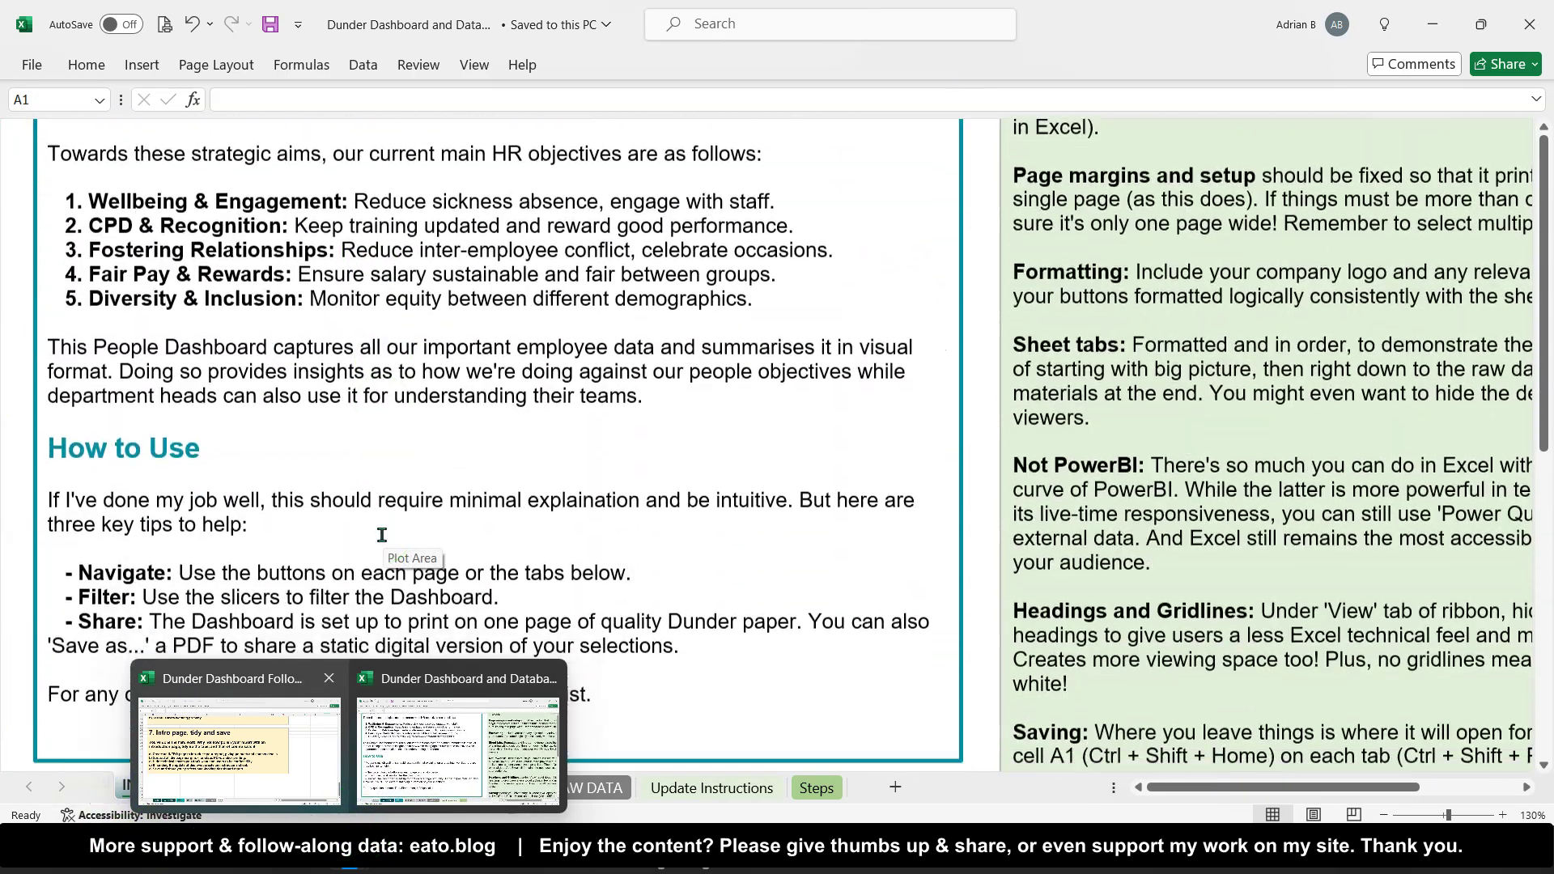
scroll(382, 535, up, 15)
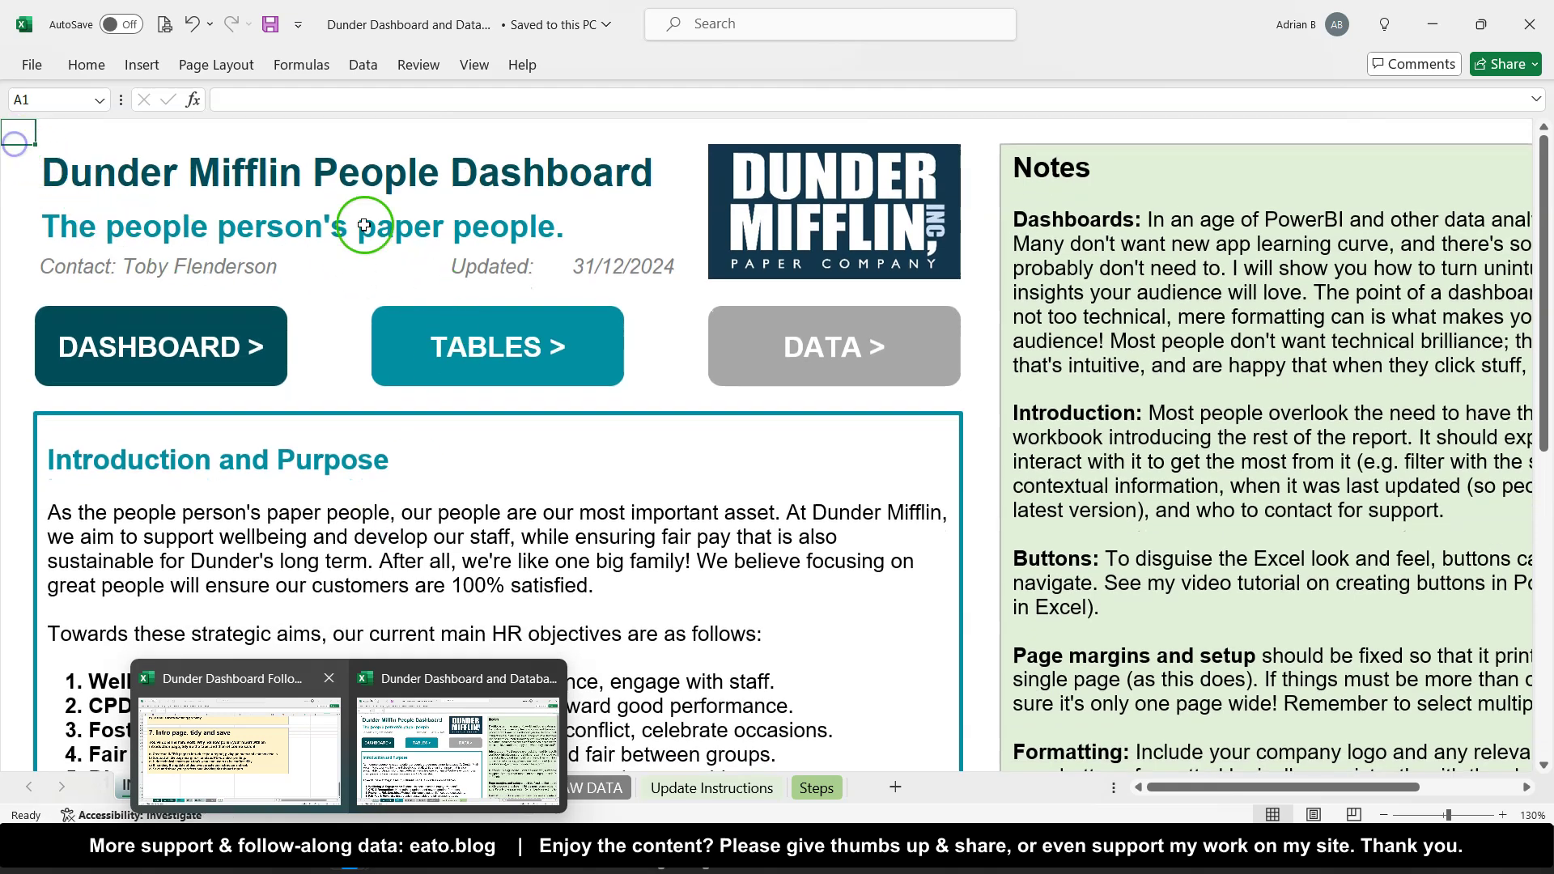
Copy the Dunder Mifflin logo from the example's INTRO sheet, then open the INTRO sheet of the Dunder Dashboard Follow Along workbook
right_click(742, 240)
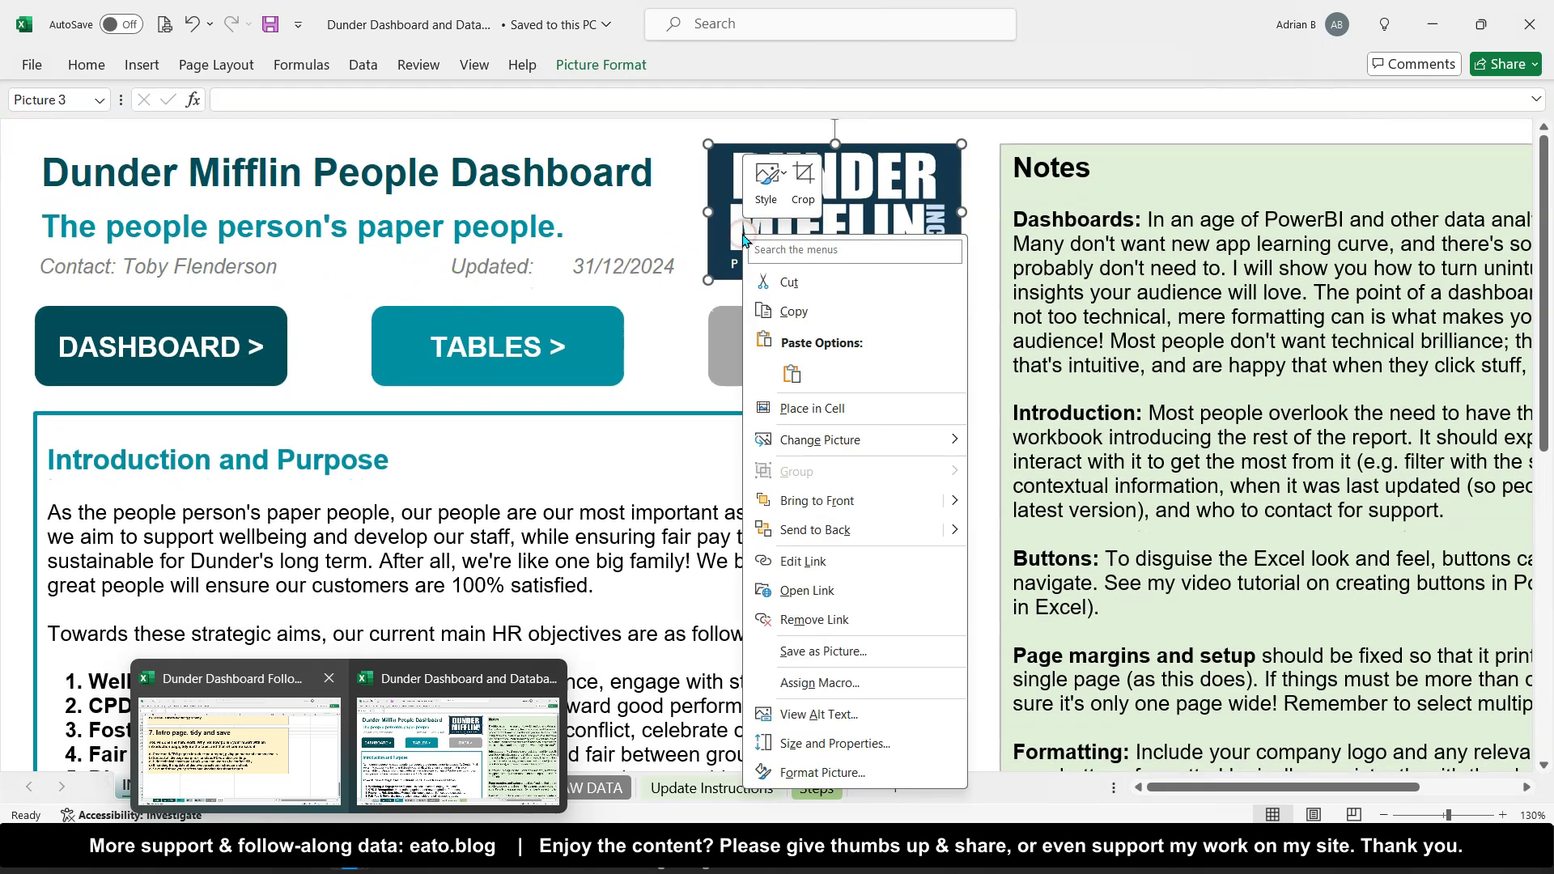
click(817, 315)
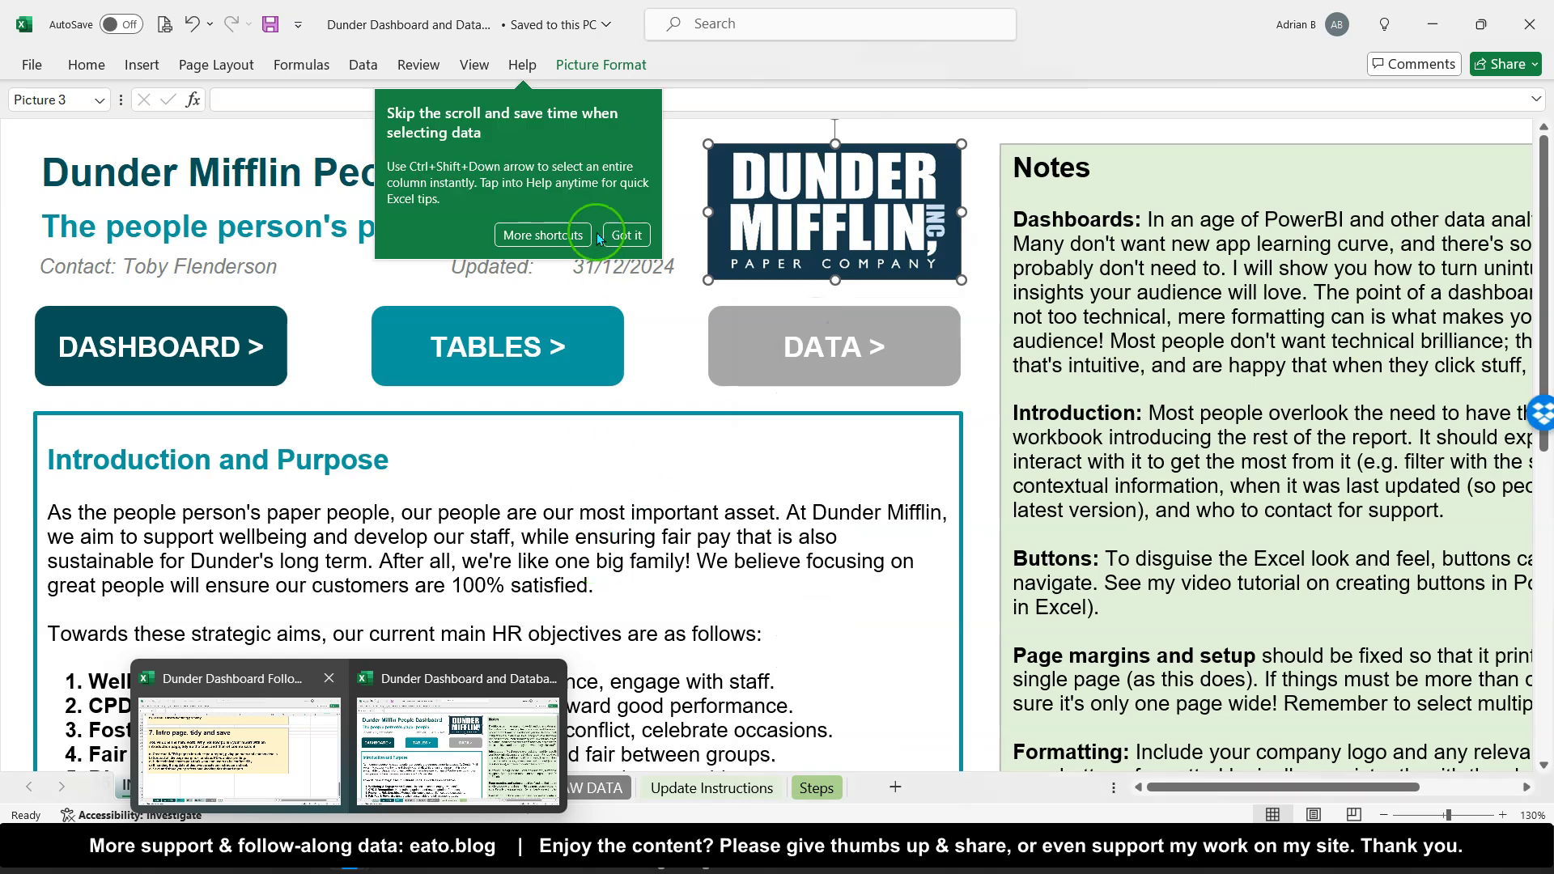
click(624, 237)
click(285, 733)
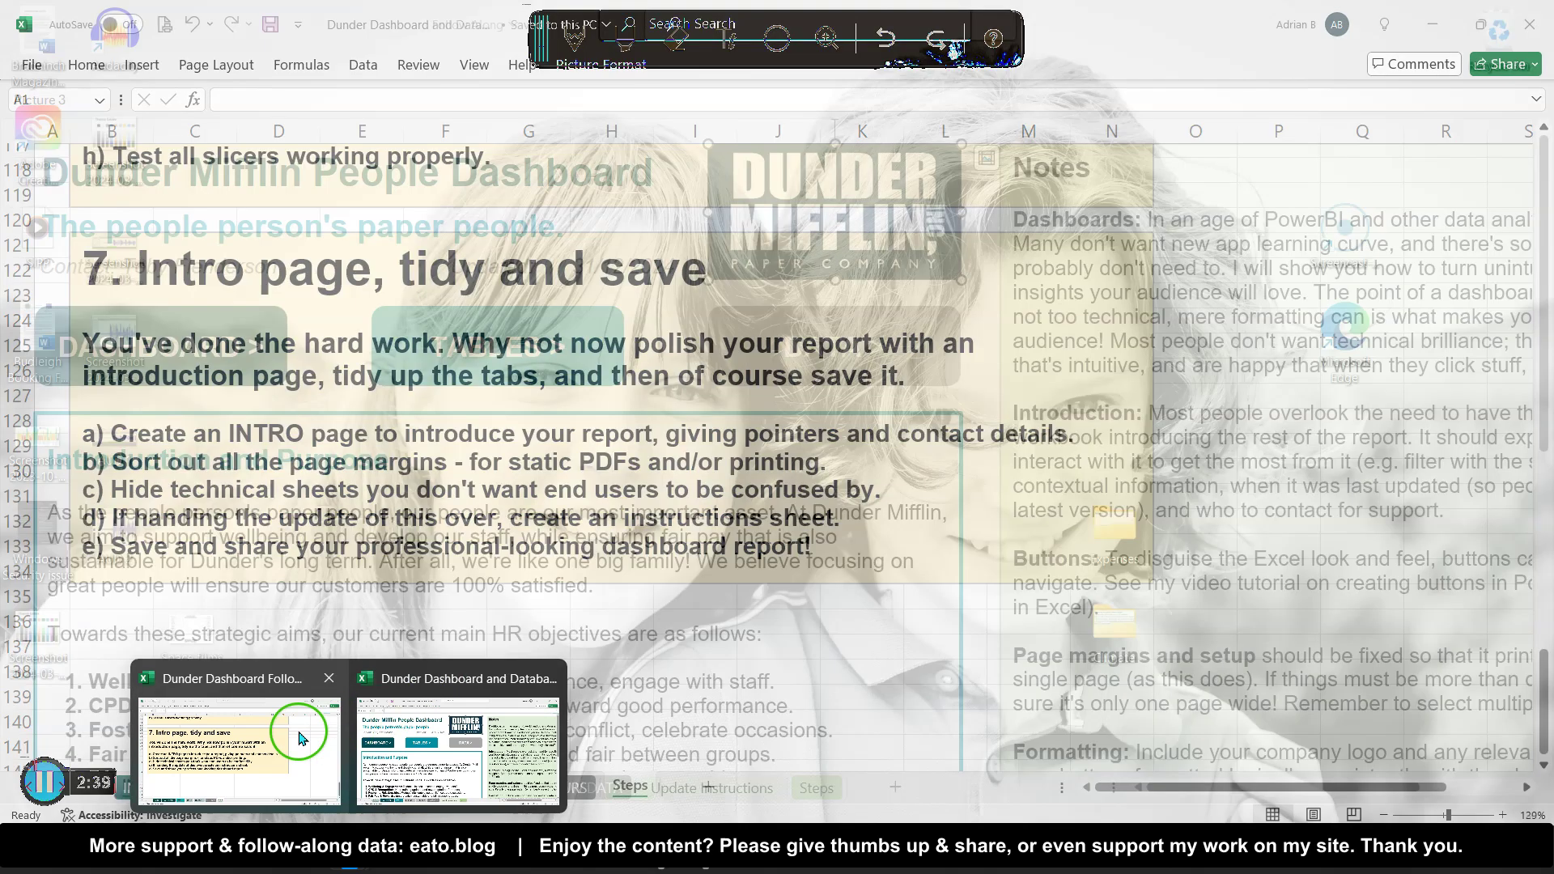
click(138, 787)
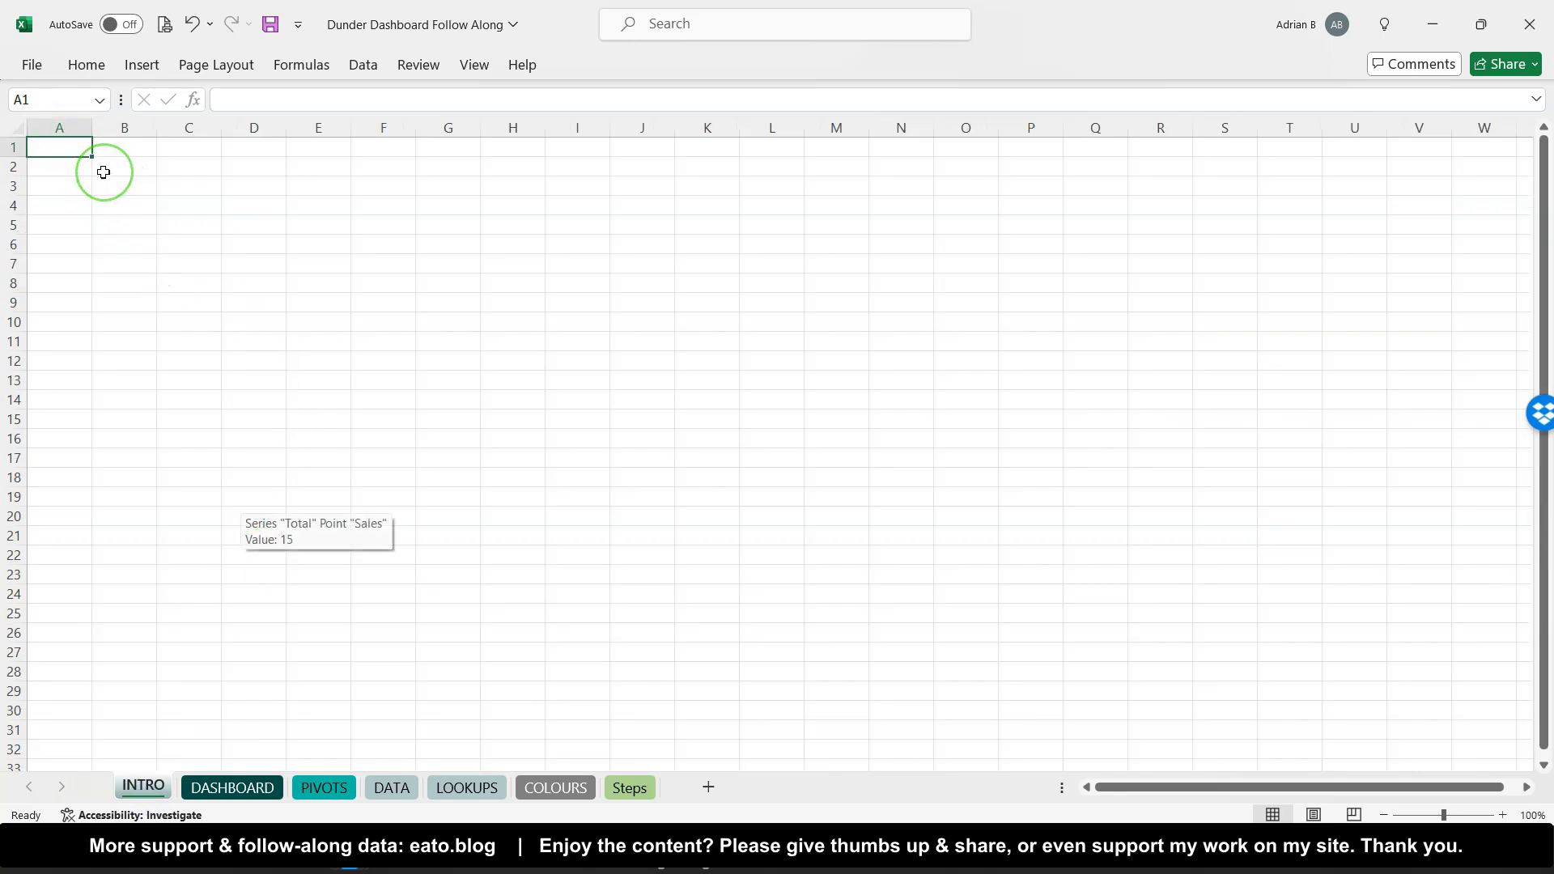
Draw a wide text box on the INTRO sheet covering about columns B to P and rows 2 to 8
click(143, 62)
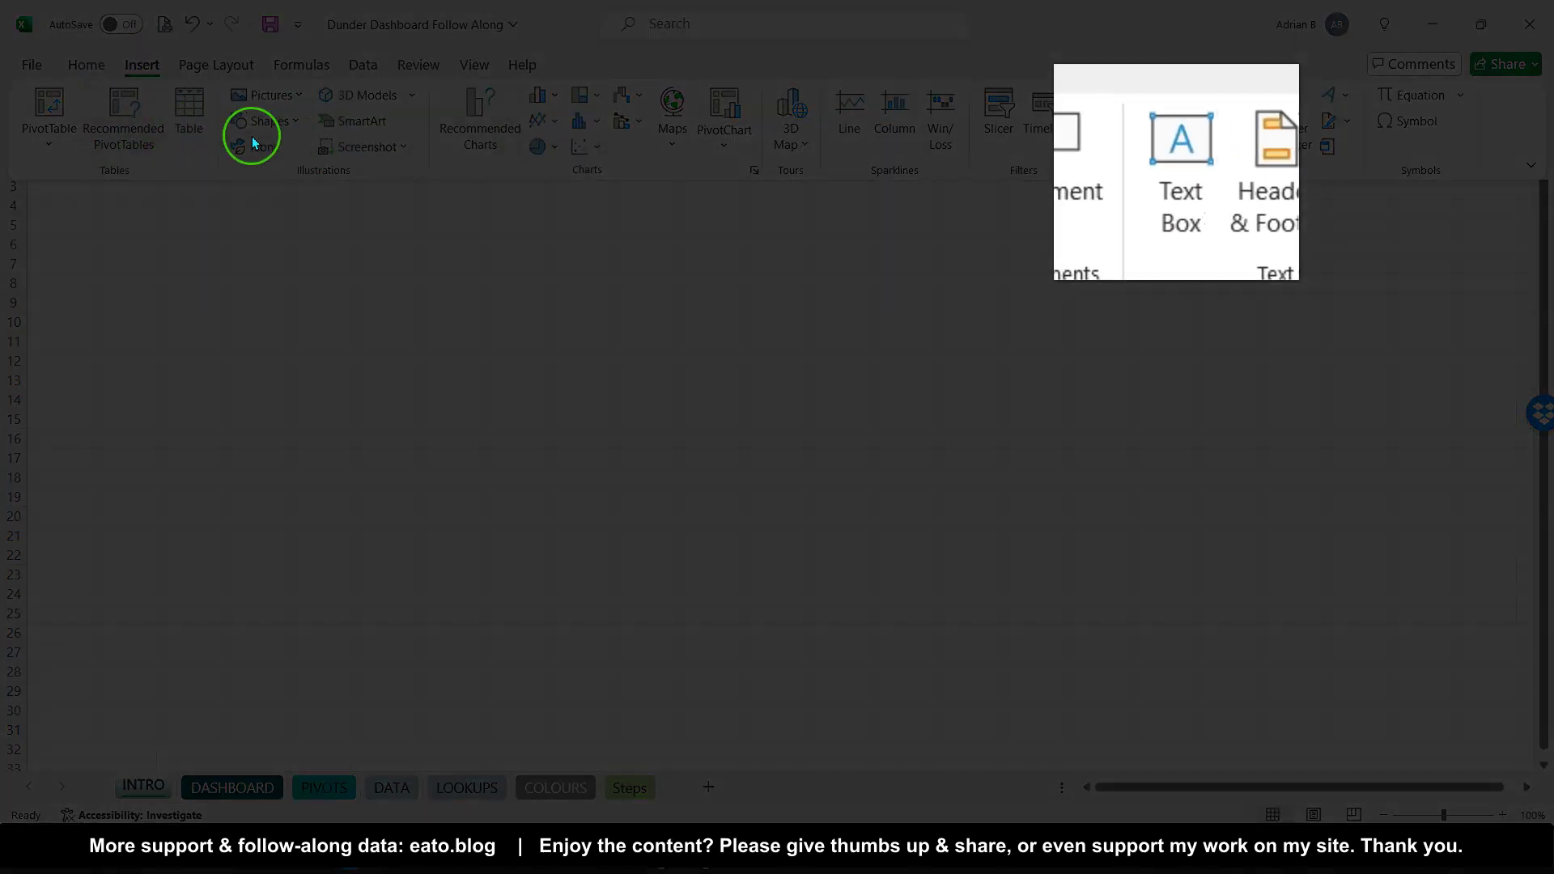
click(1218, 122)
drag(93, 156, 1051, 291)
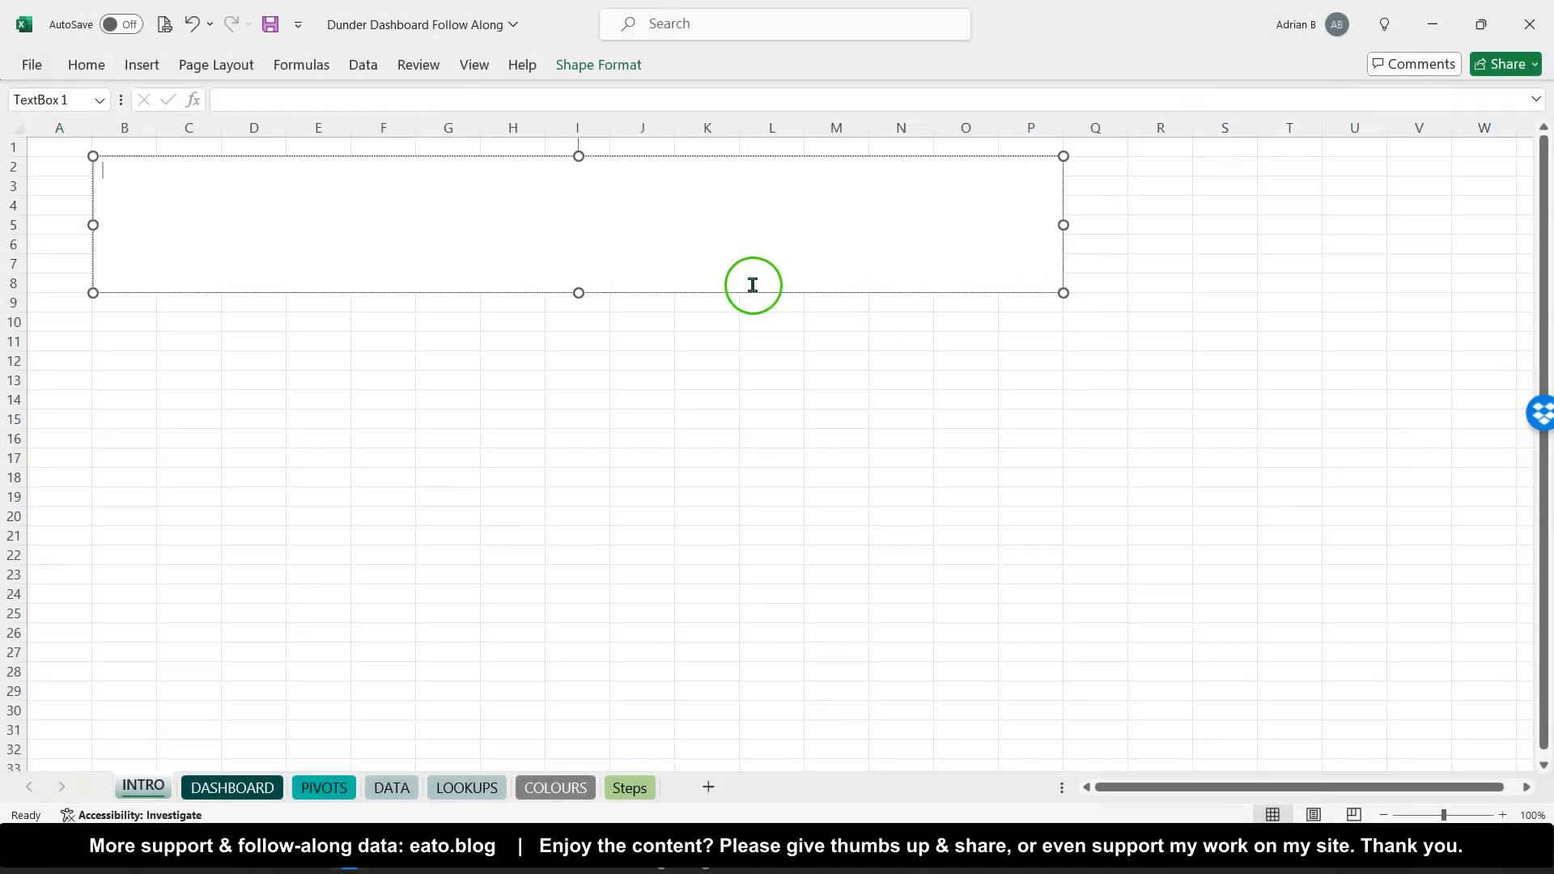
Enter "Dunder Mifflin People Dashboard" in the text box, with "Write some intro text about it..." below after a blank line
text(Dunder M)
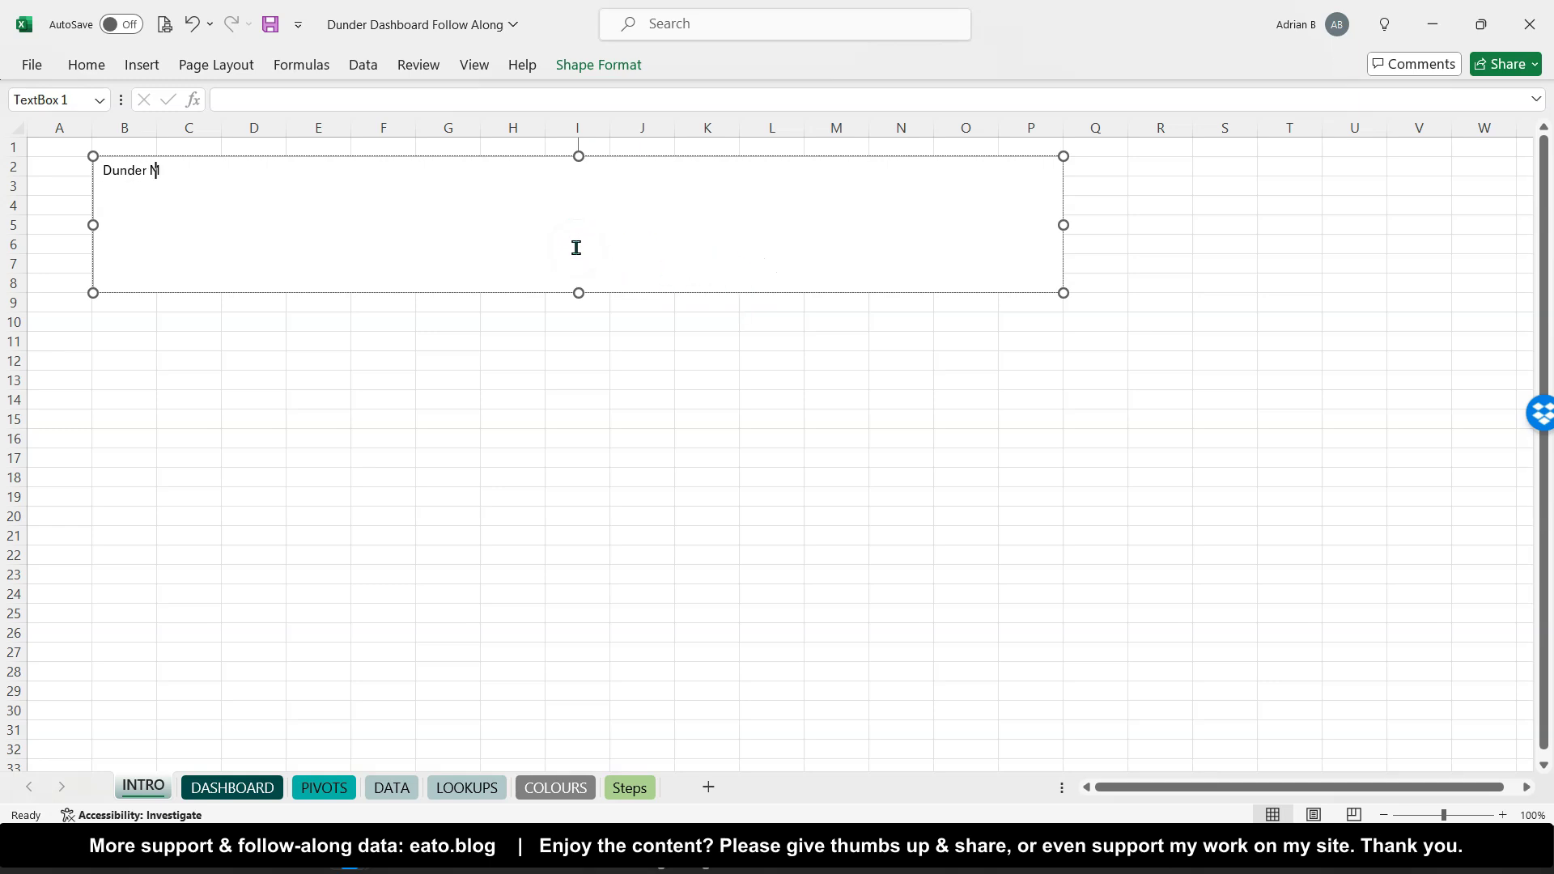
text(ifflin People Dashboard)
click(660, 240)
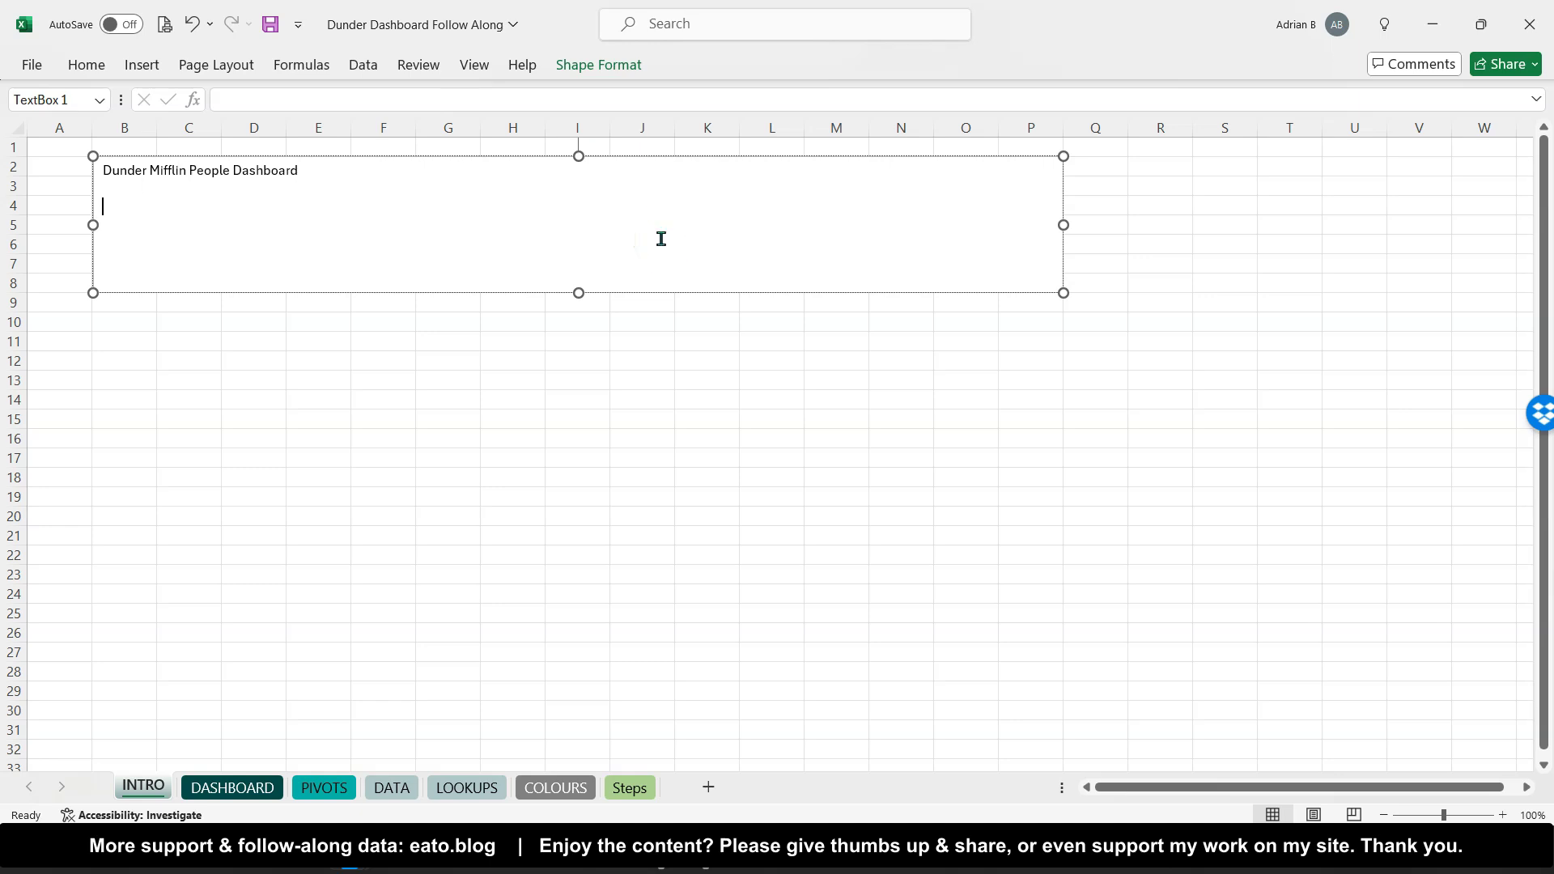
text(Write some intro text about it...)
click(1065, 227)
click(659, 266)
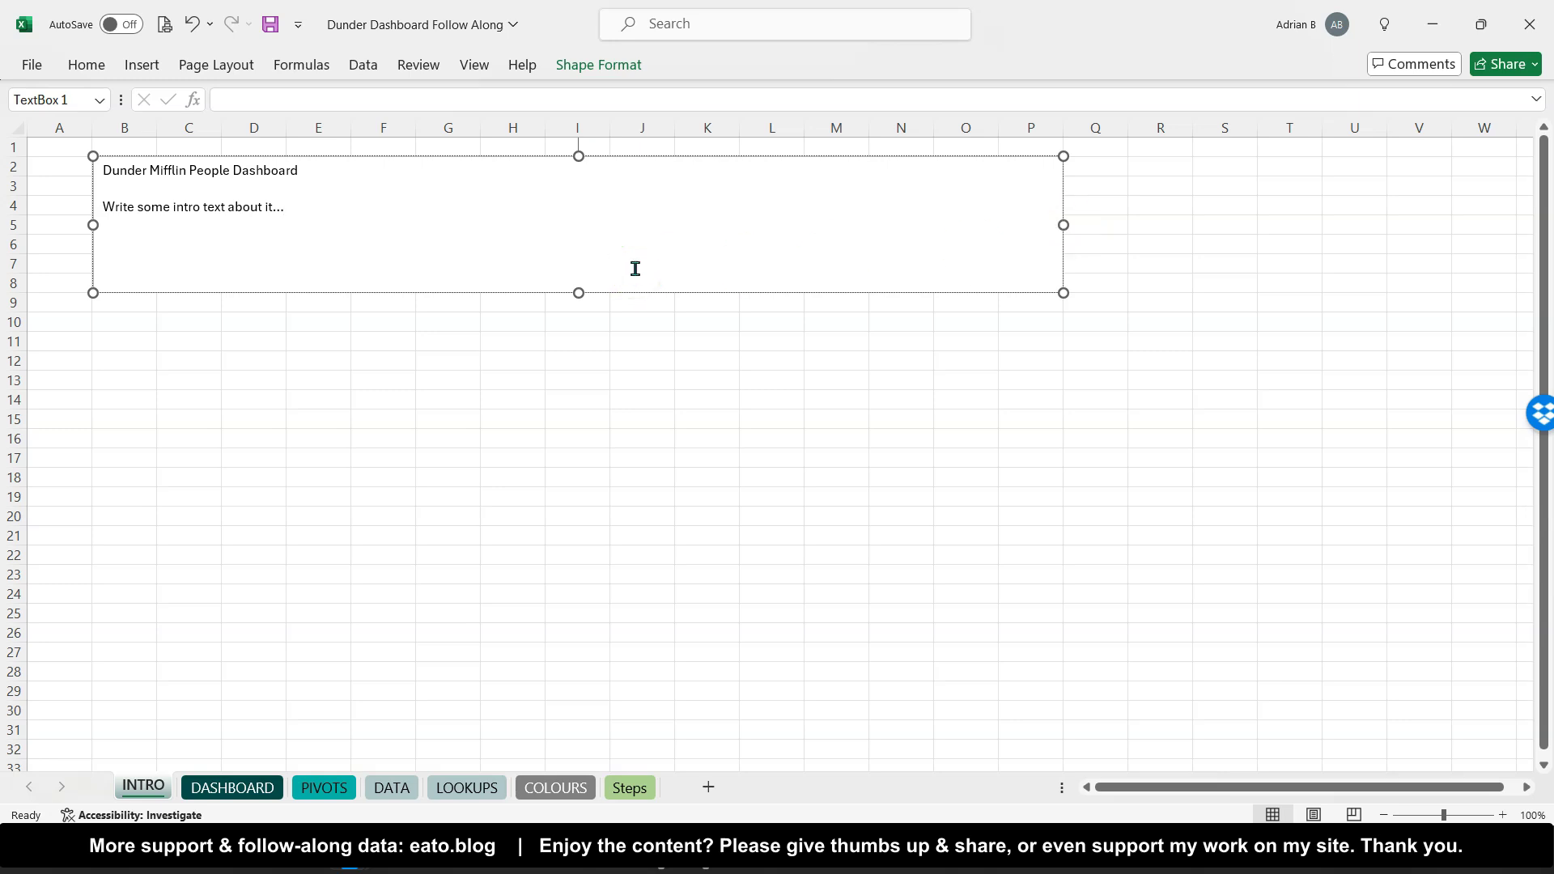
Fill the INTRO text box with the dark teal brand colour
click(274, 155)
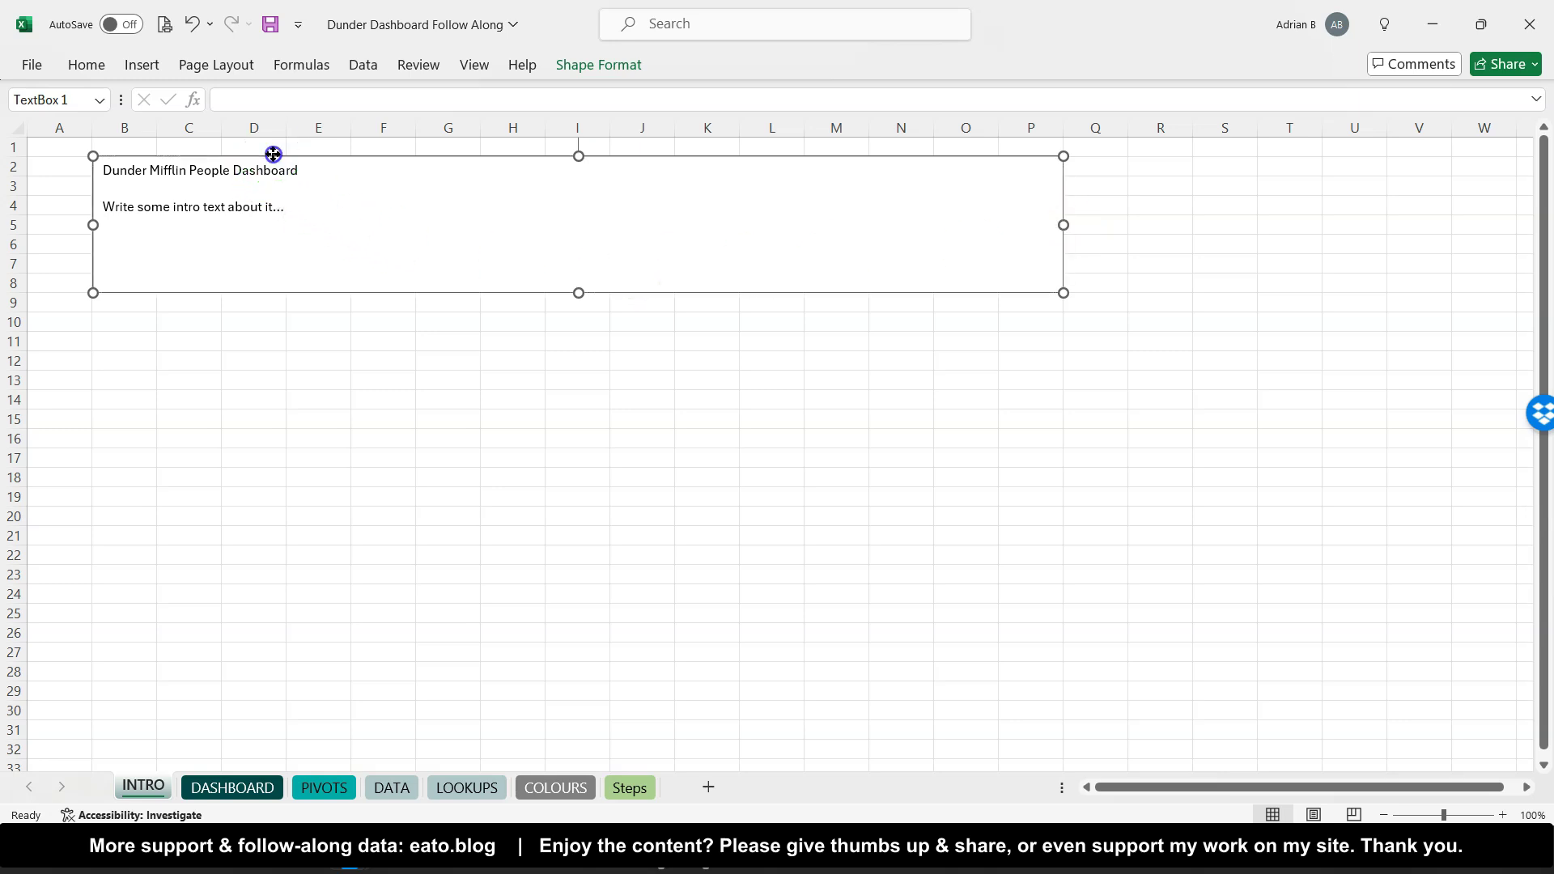
click(100, 66)
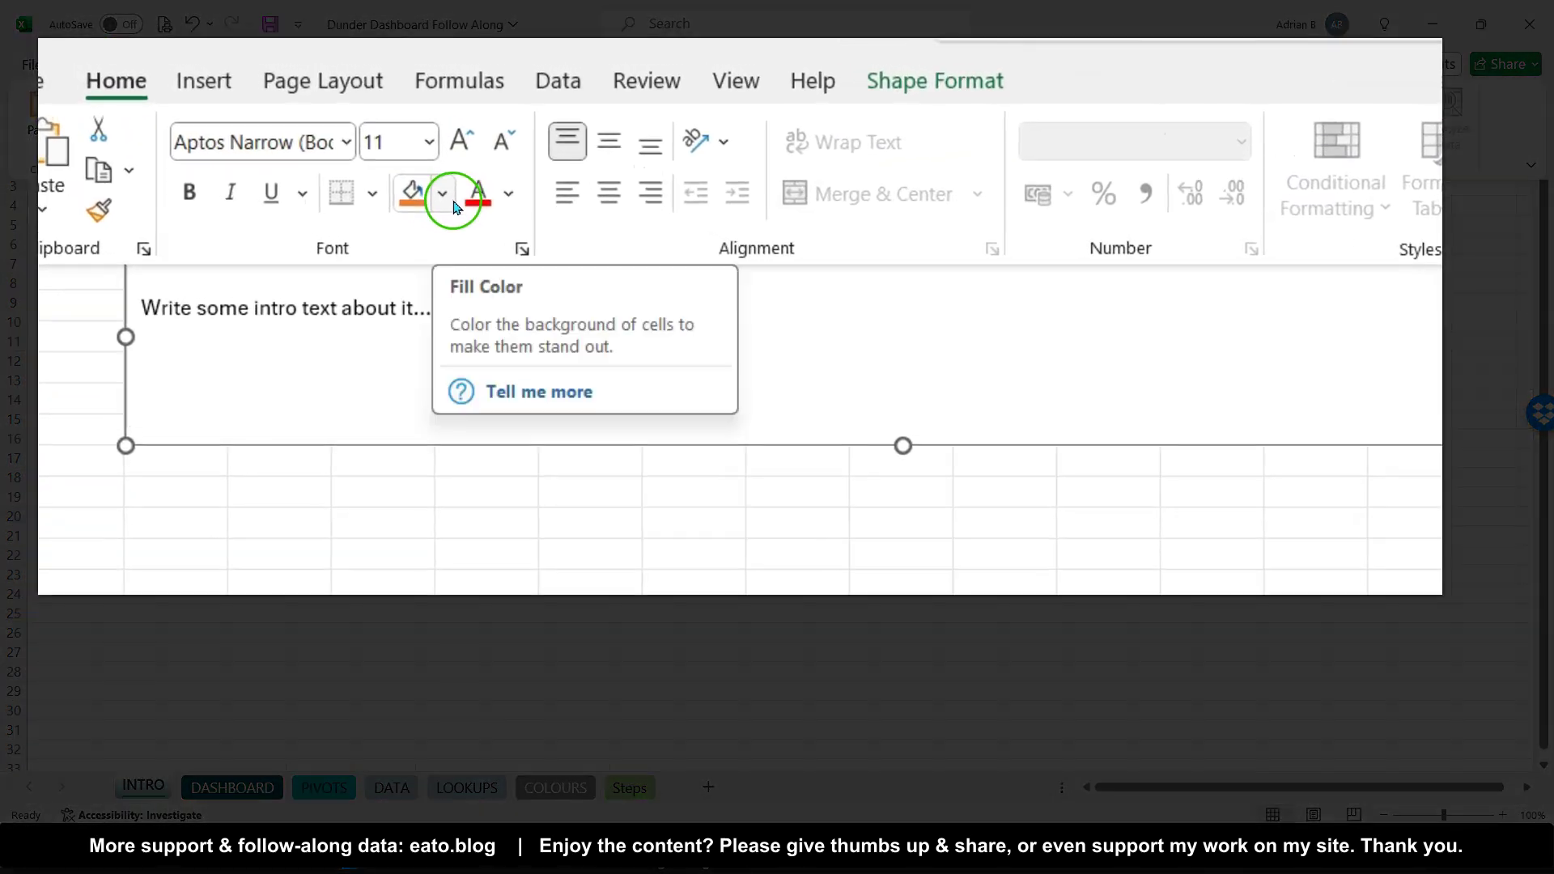
click(290, 135)
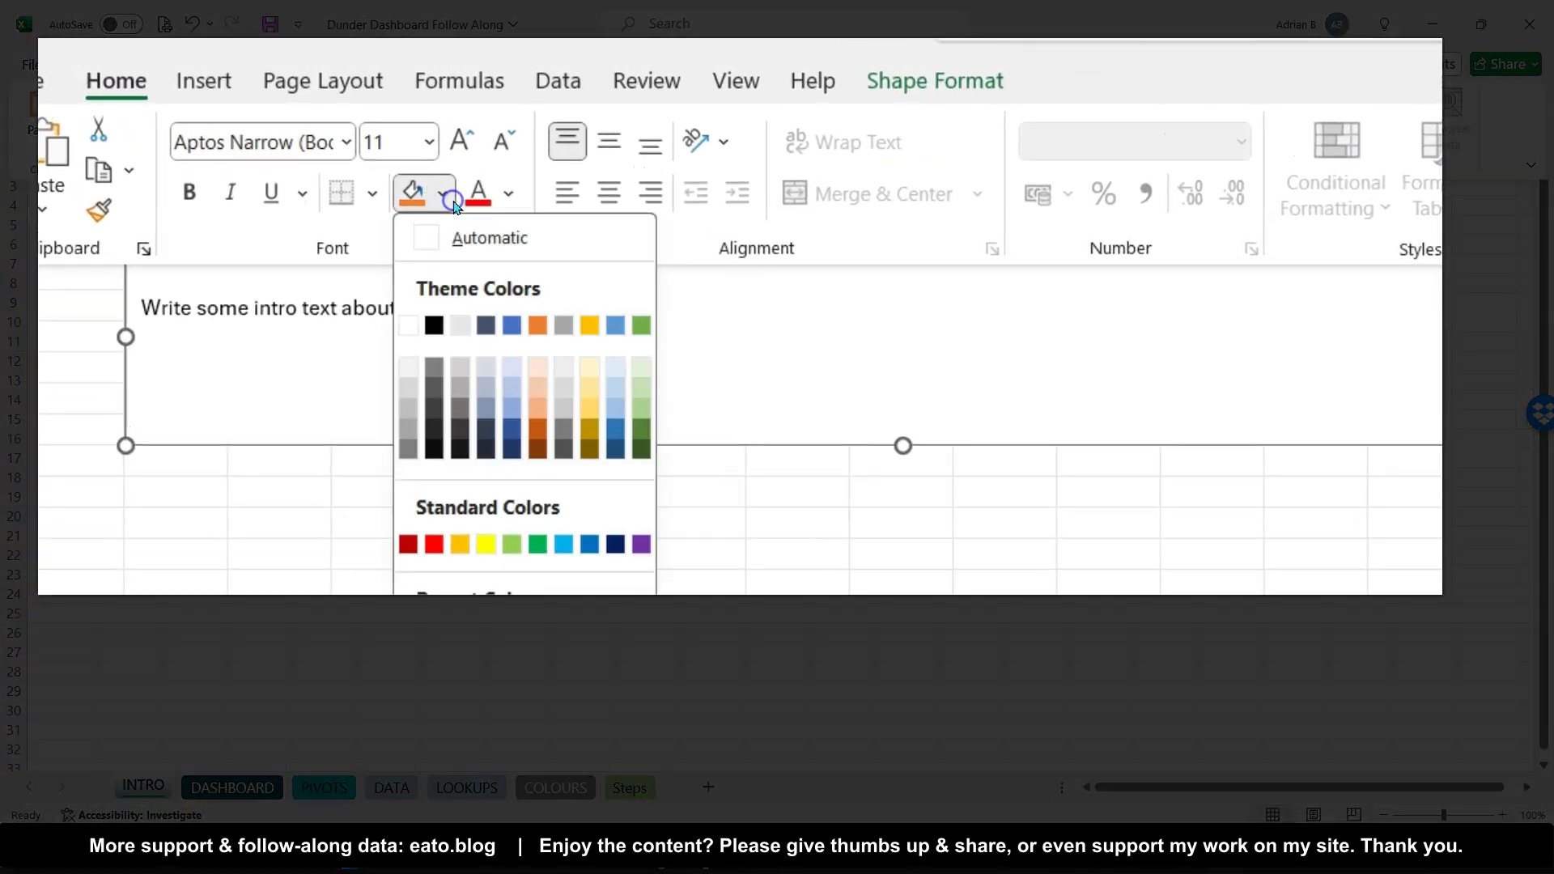
click(320, 409)
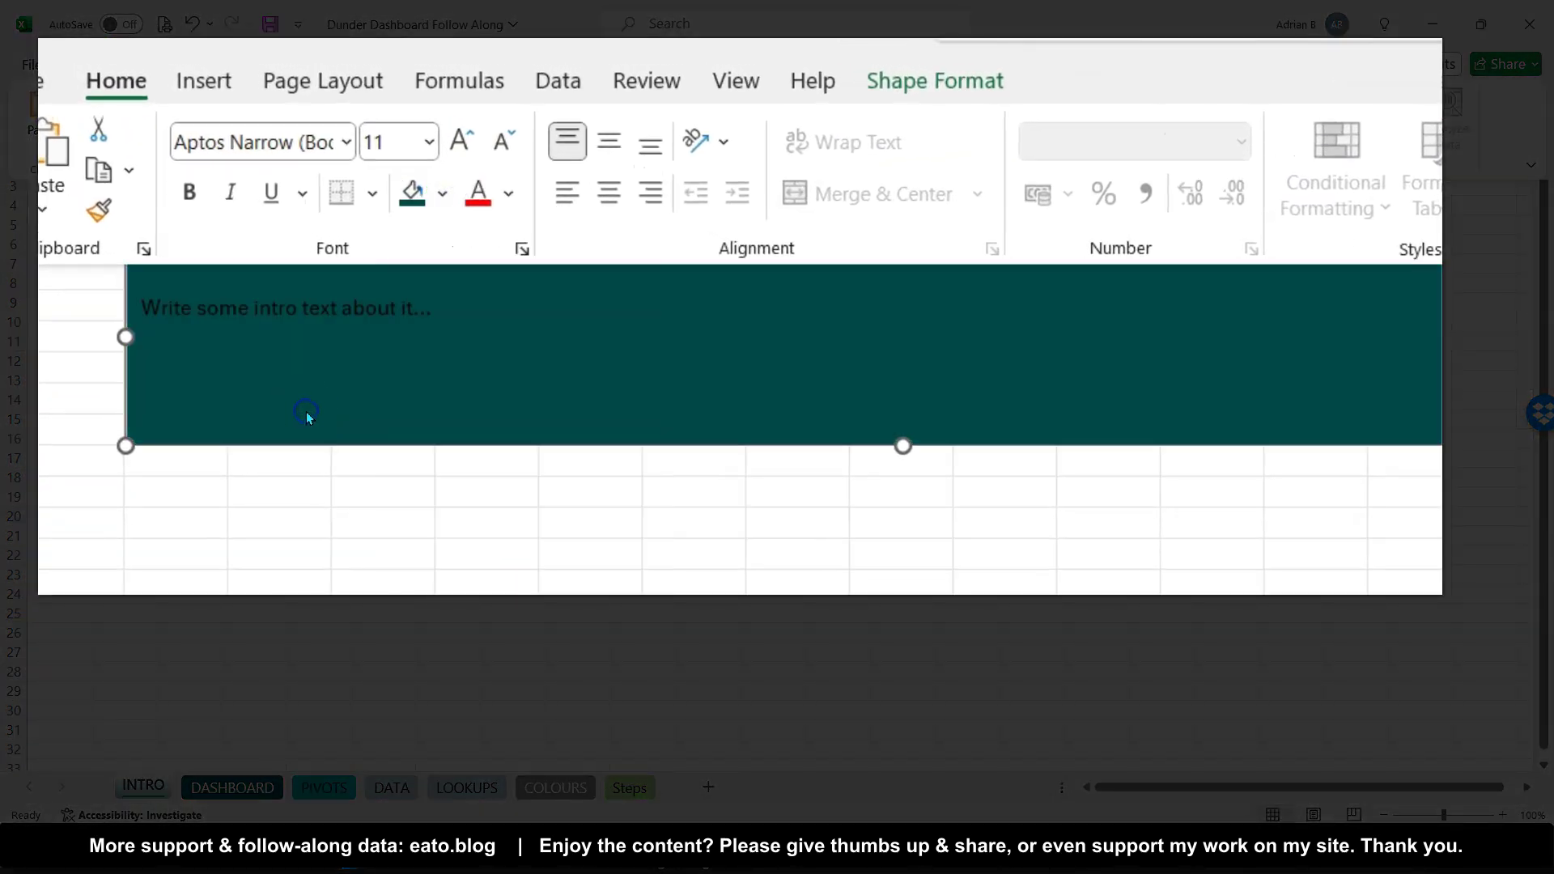
Set the text box's font to Arial and its font colour to white
click(346, 143)
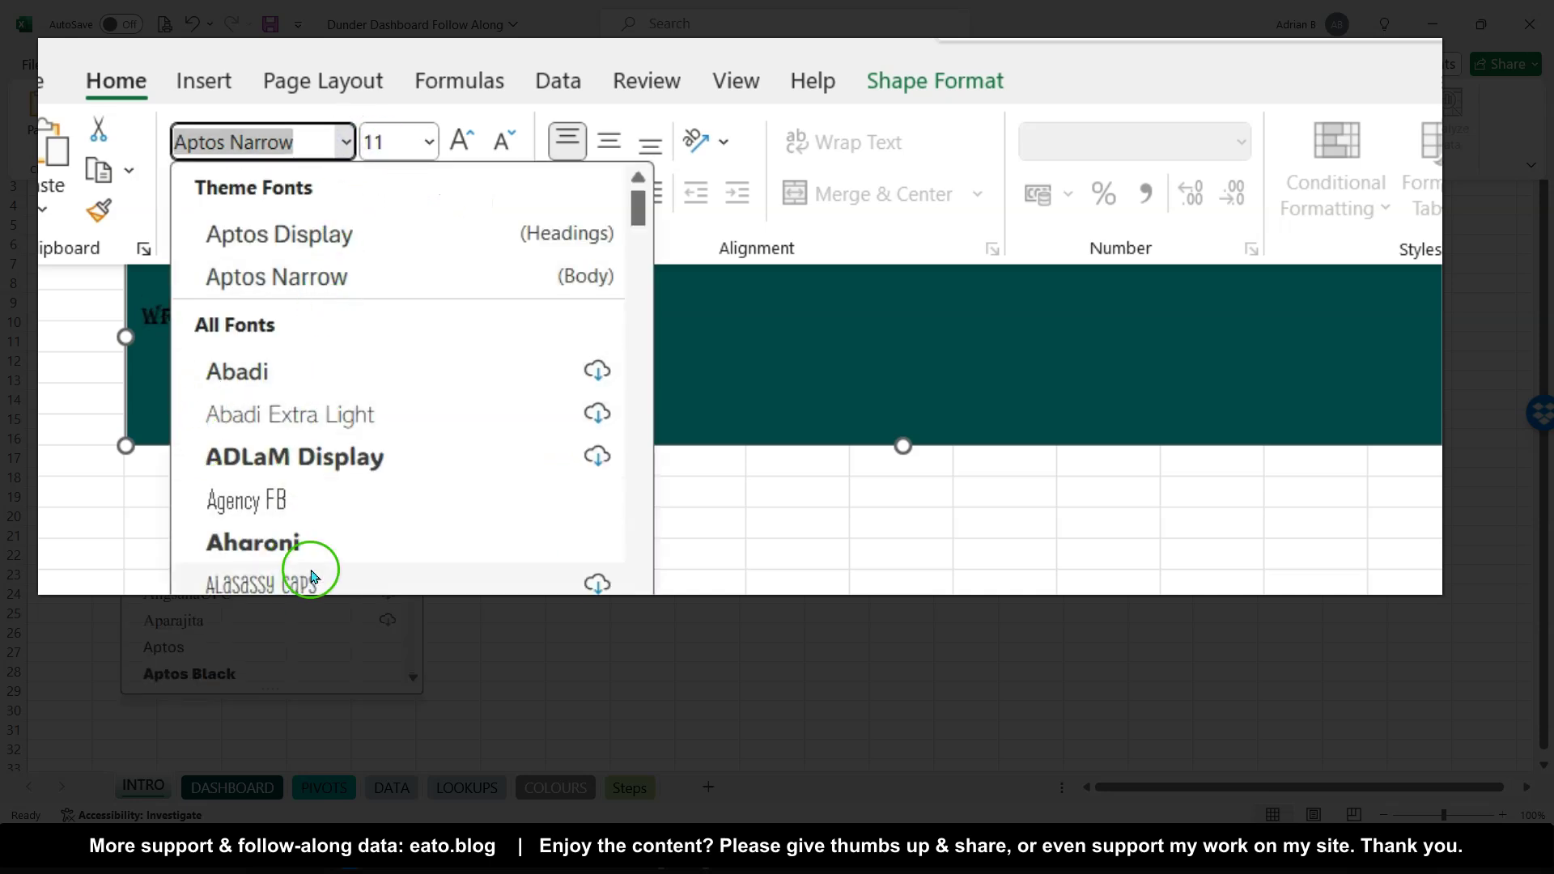
scroll(317, 393, down, 5)
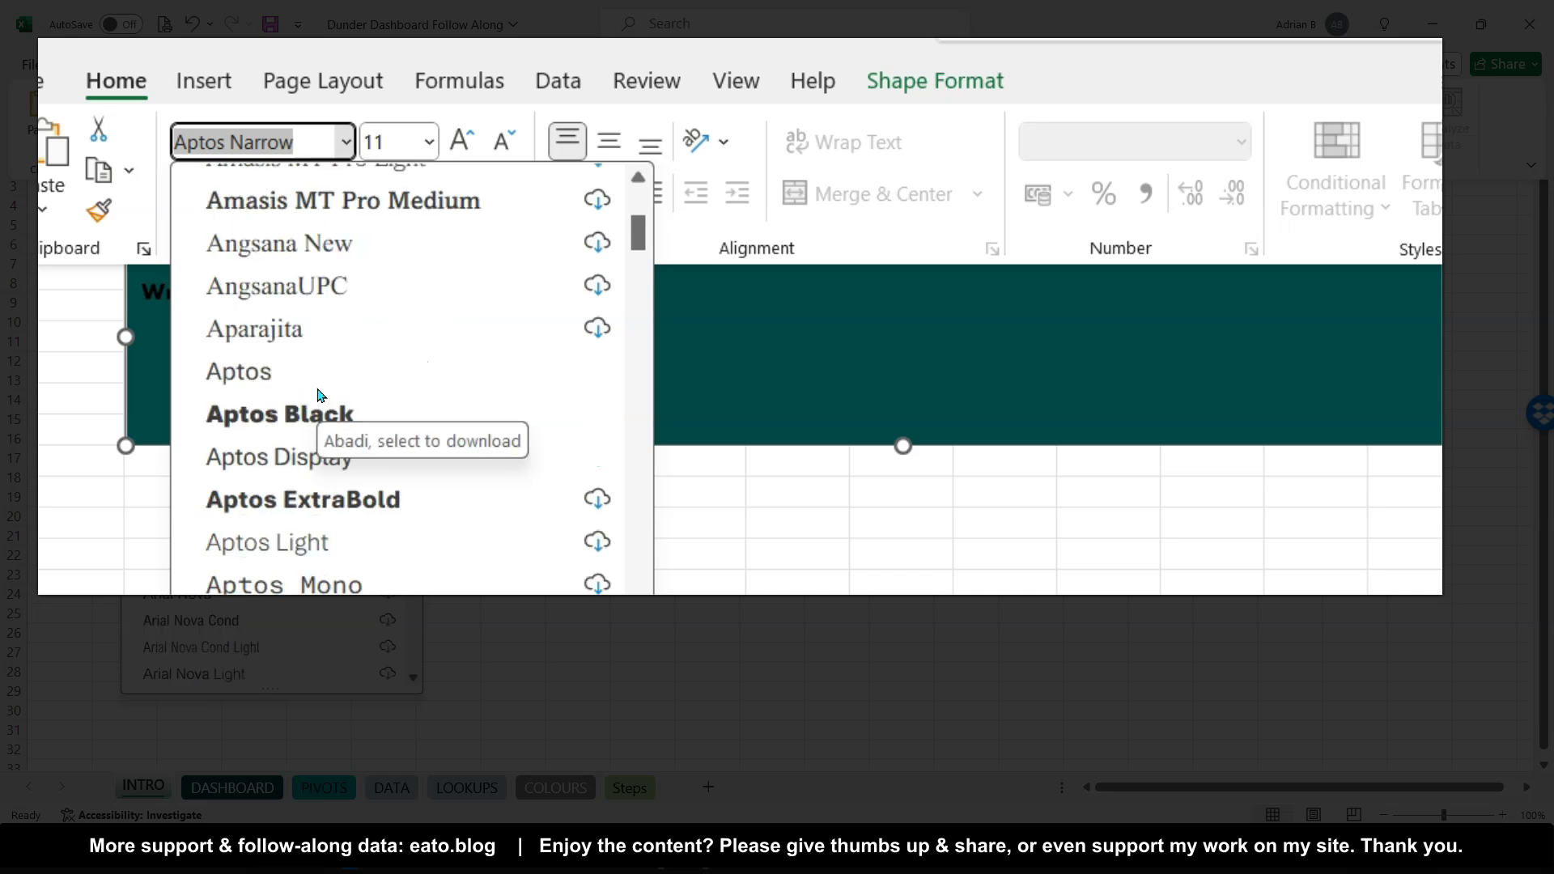
click(196, 507)
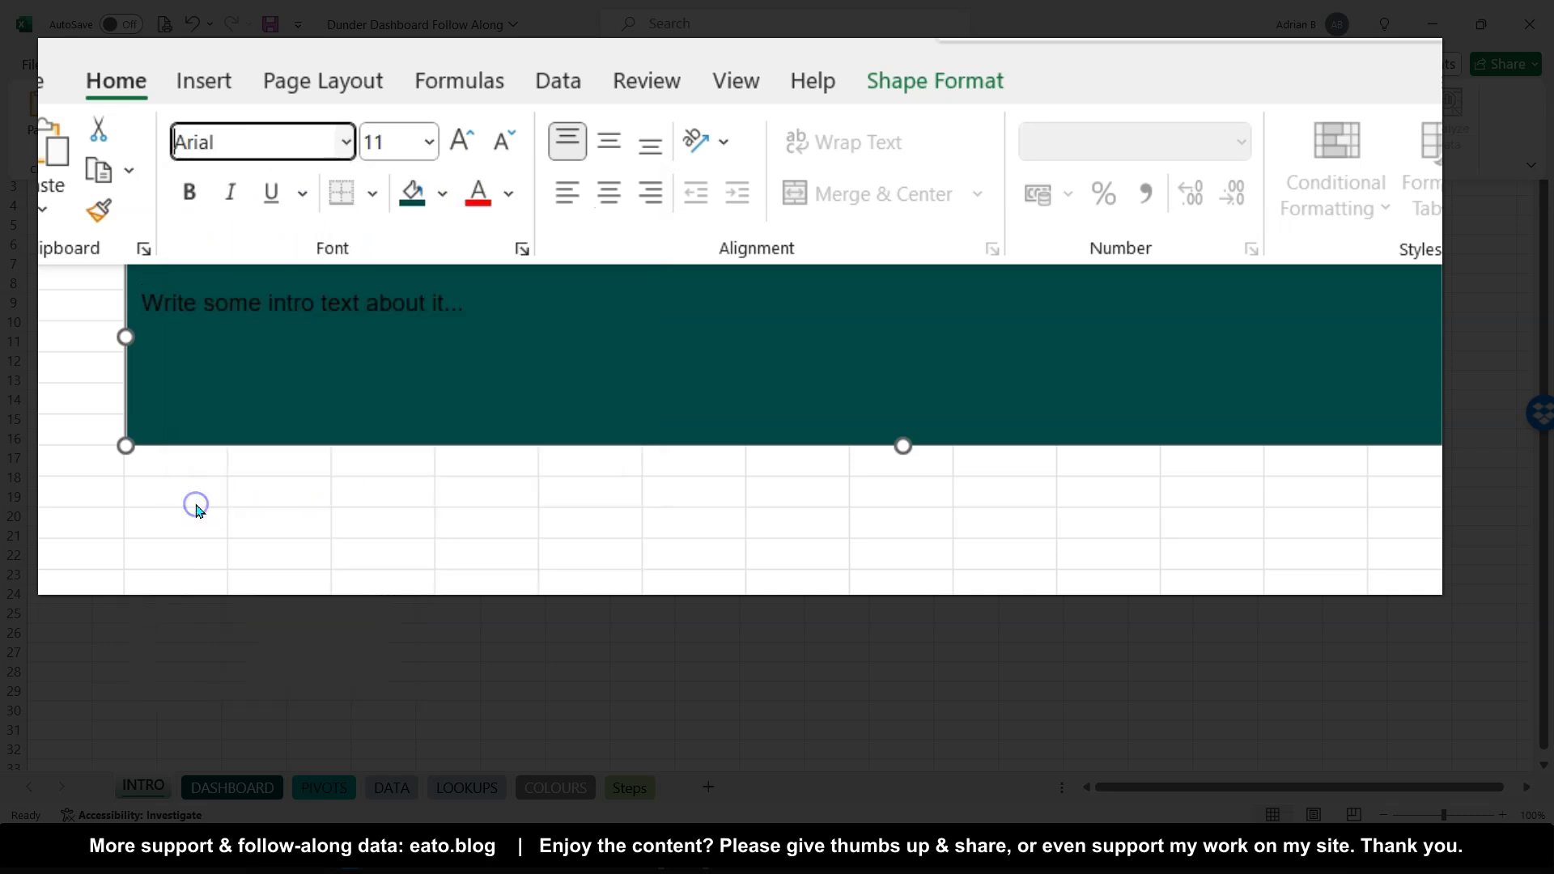
click(508, 192)
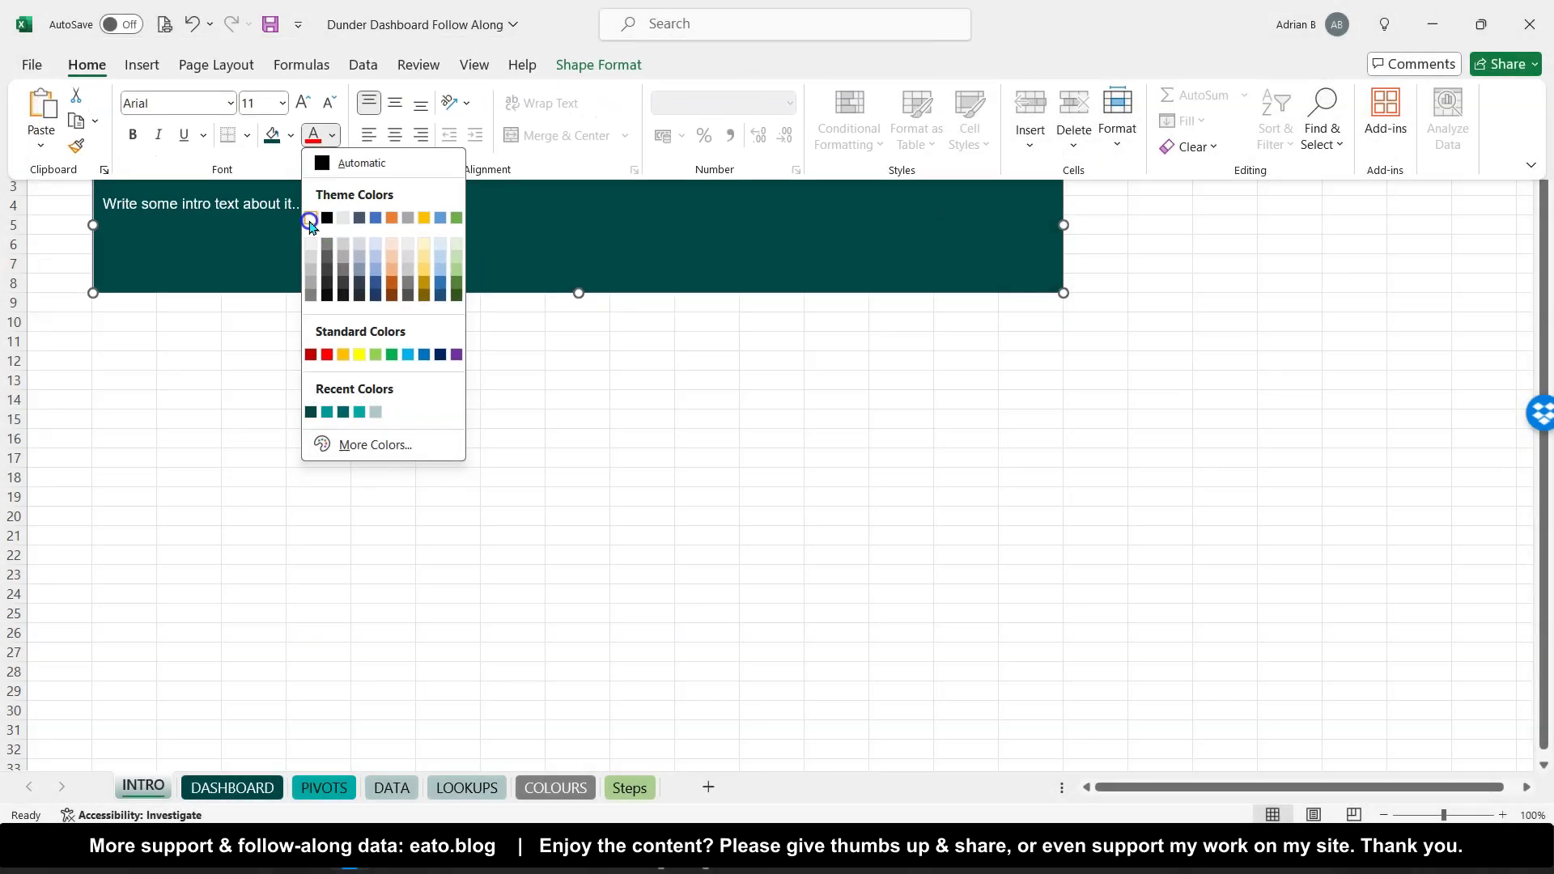
click(382, 265)
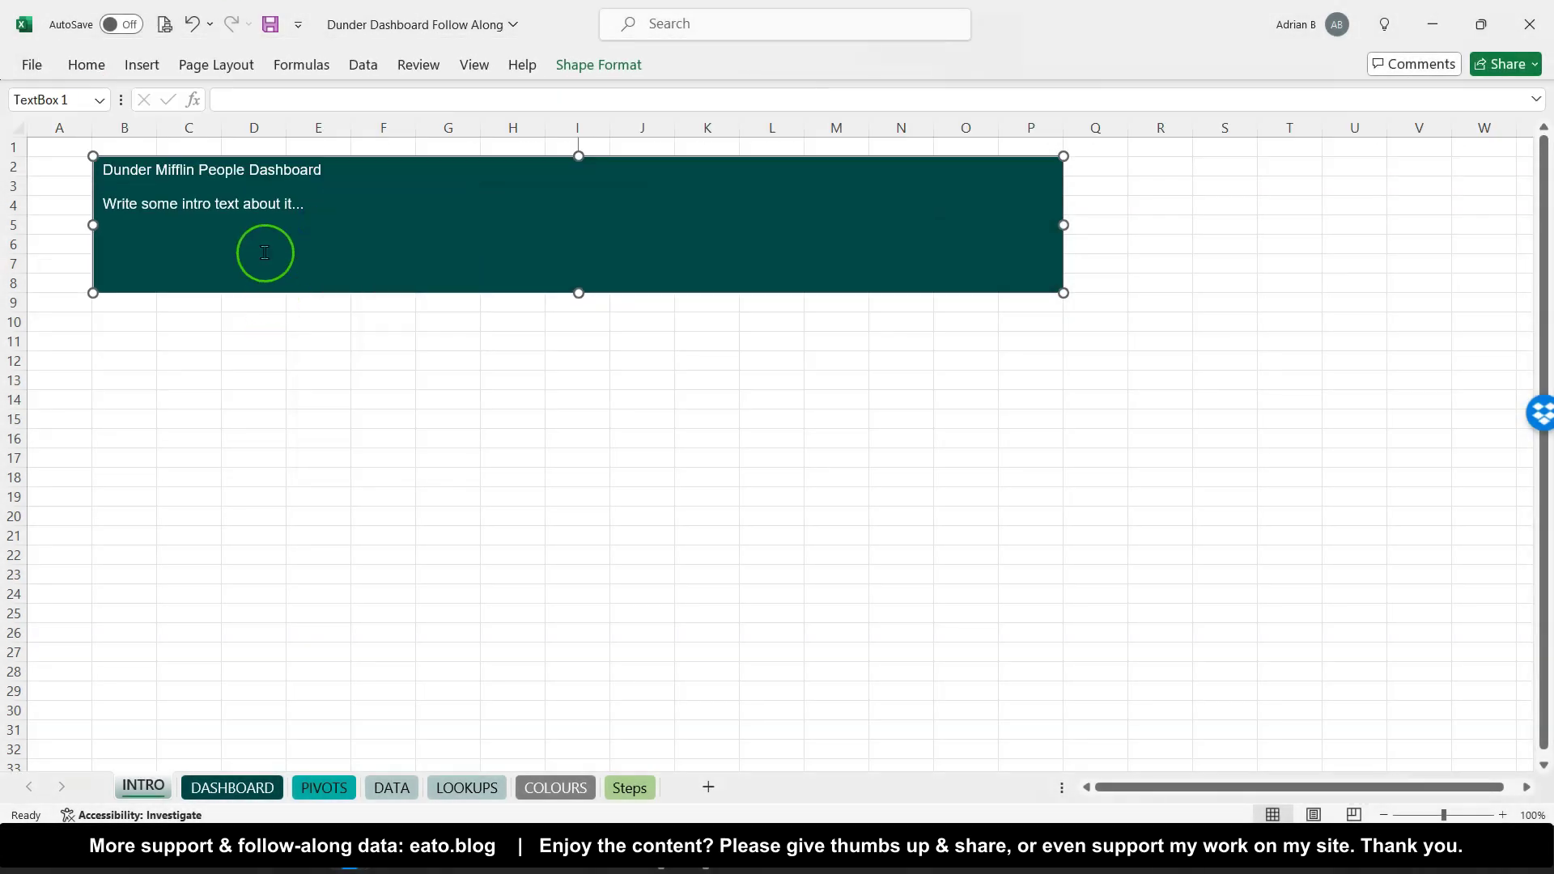
Make the "Dunder Mifflin People Dashboard" title line bold and enlarge it to one size step above 28 pt
triple_click(245, 170)
click(263, 146)
click(263, 144)
click(375, 115)
click(378, 116)
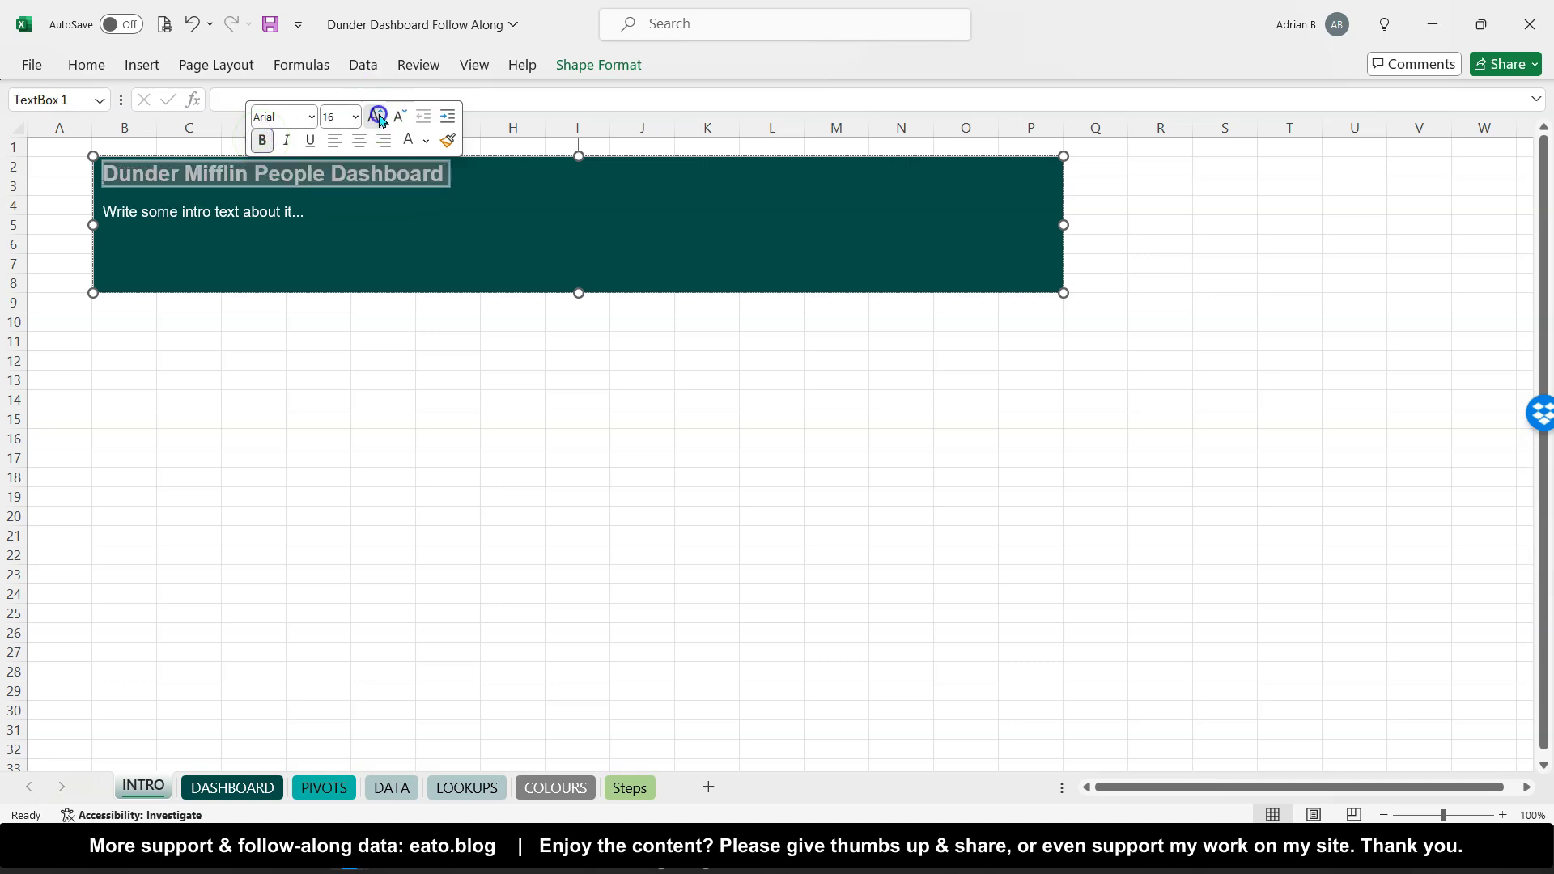
click(377, 115)
click(377, 116)
click(377, 116)
click(377, 116)
click(378, 116)
click(377, 116)
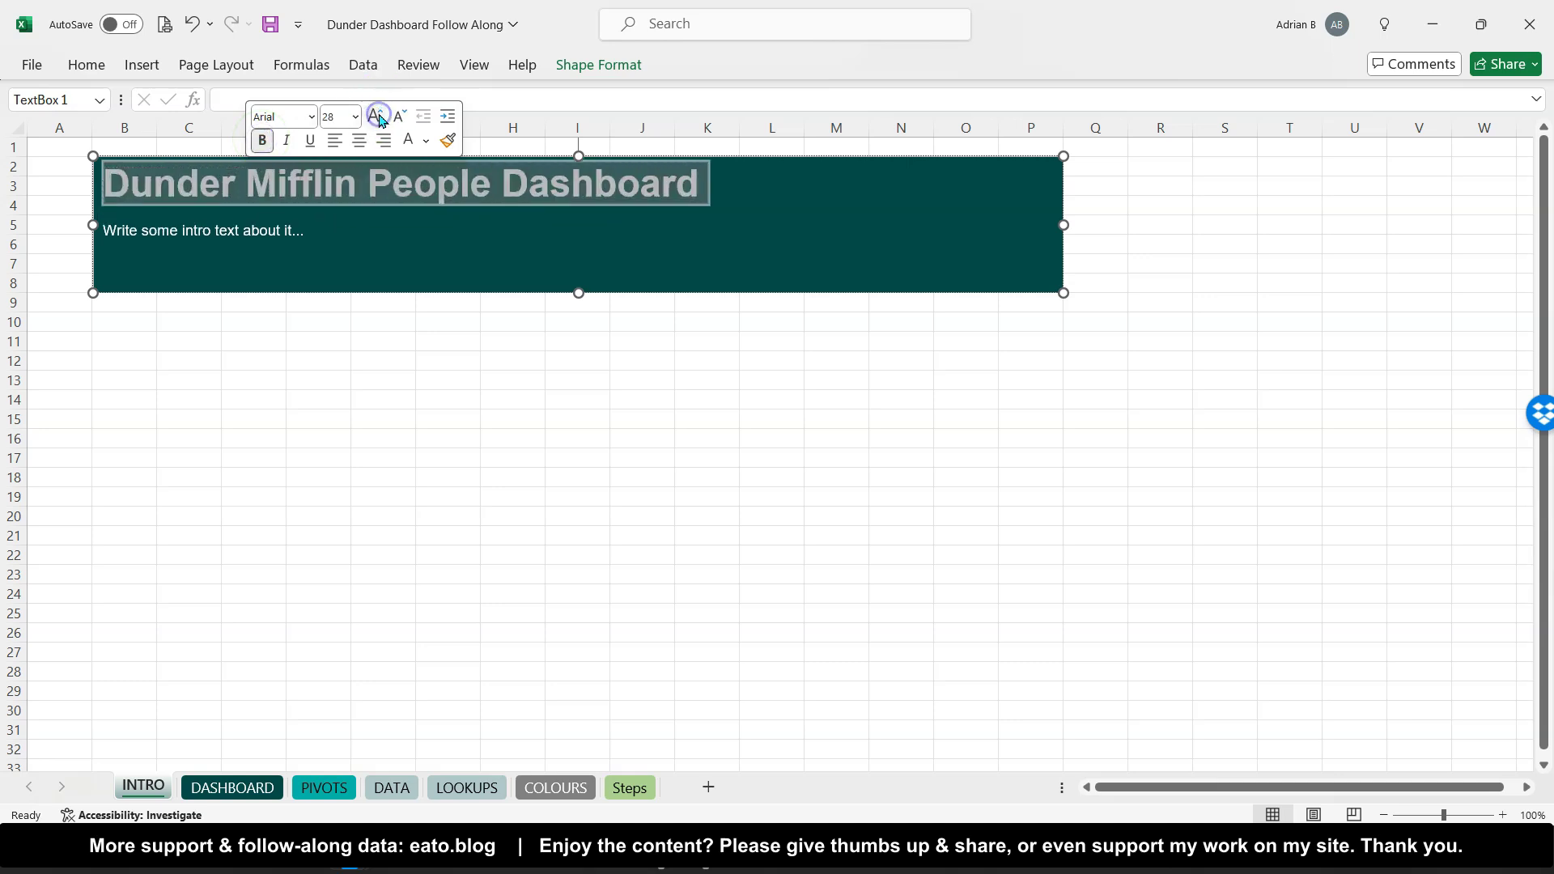
click(377, 116)
Enlarge the intro line under the title to 16 pt and extend the text box down to the end of row 9
click(279, 244)
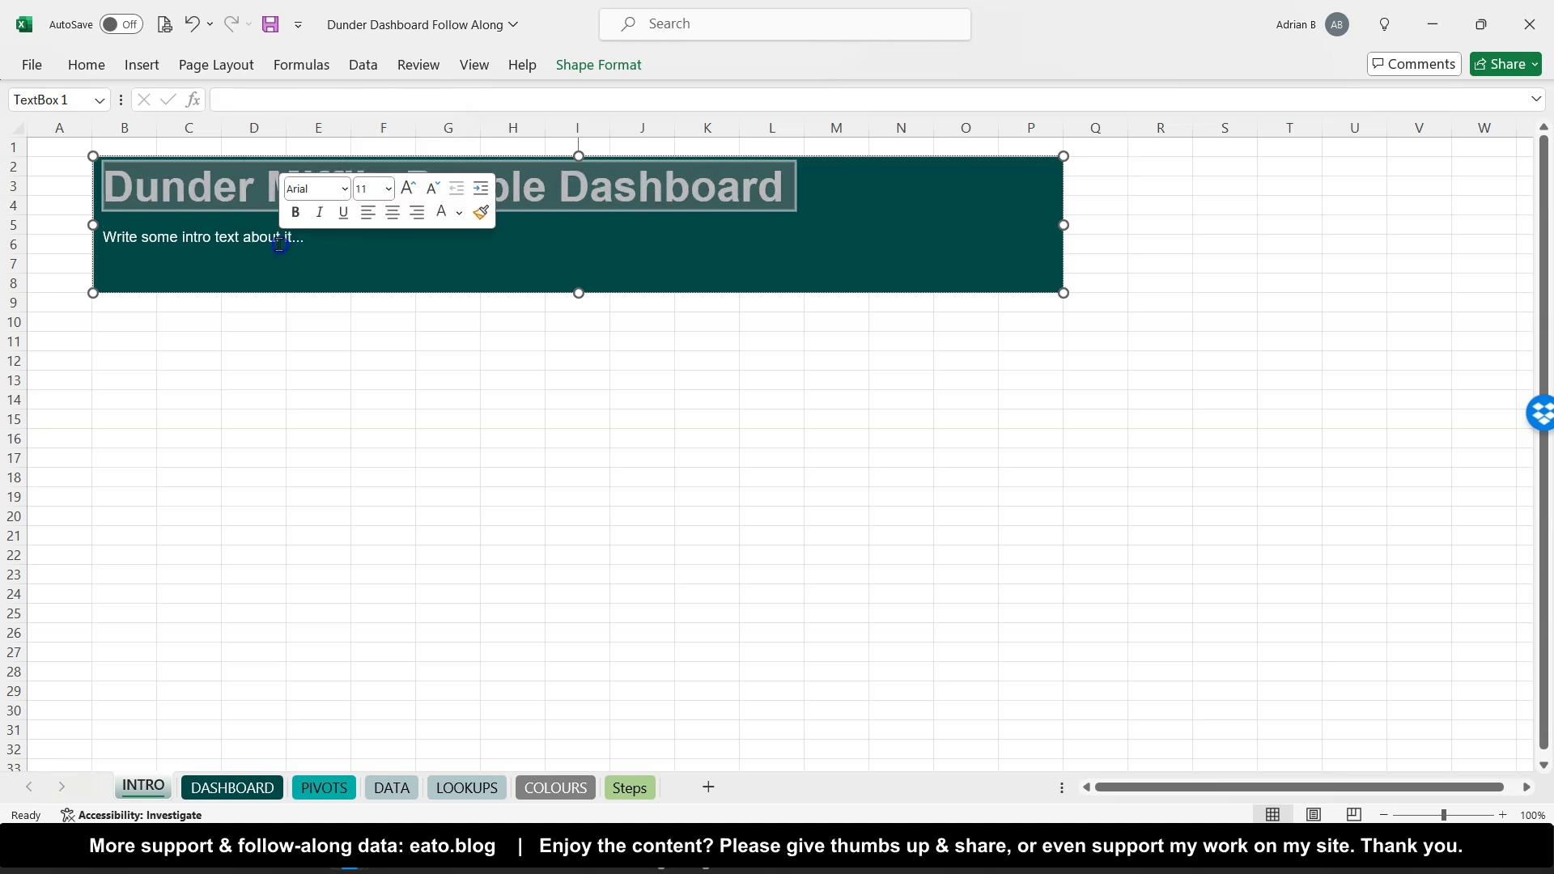
triple_click(279, 245)
click(405, 189)
click(405, 189)
click(406, 189)
click(394, 341)
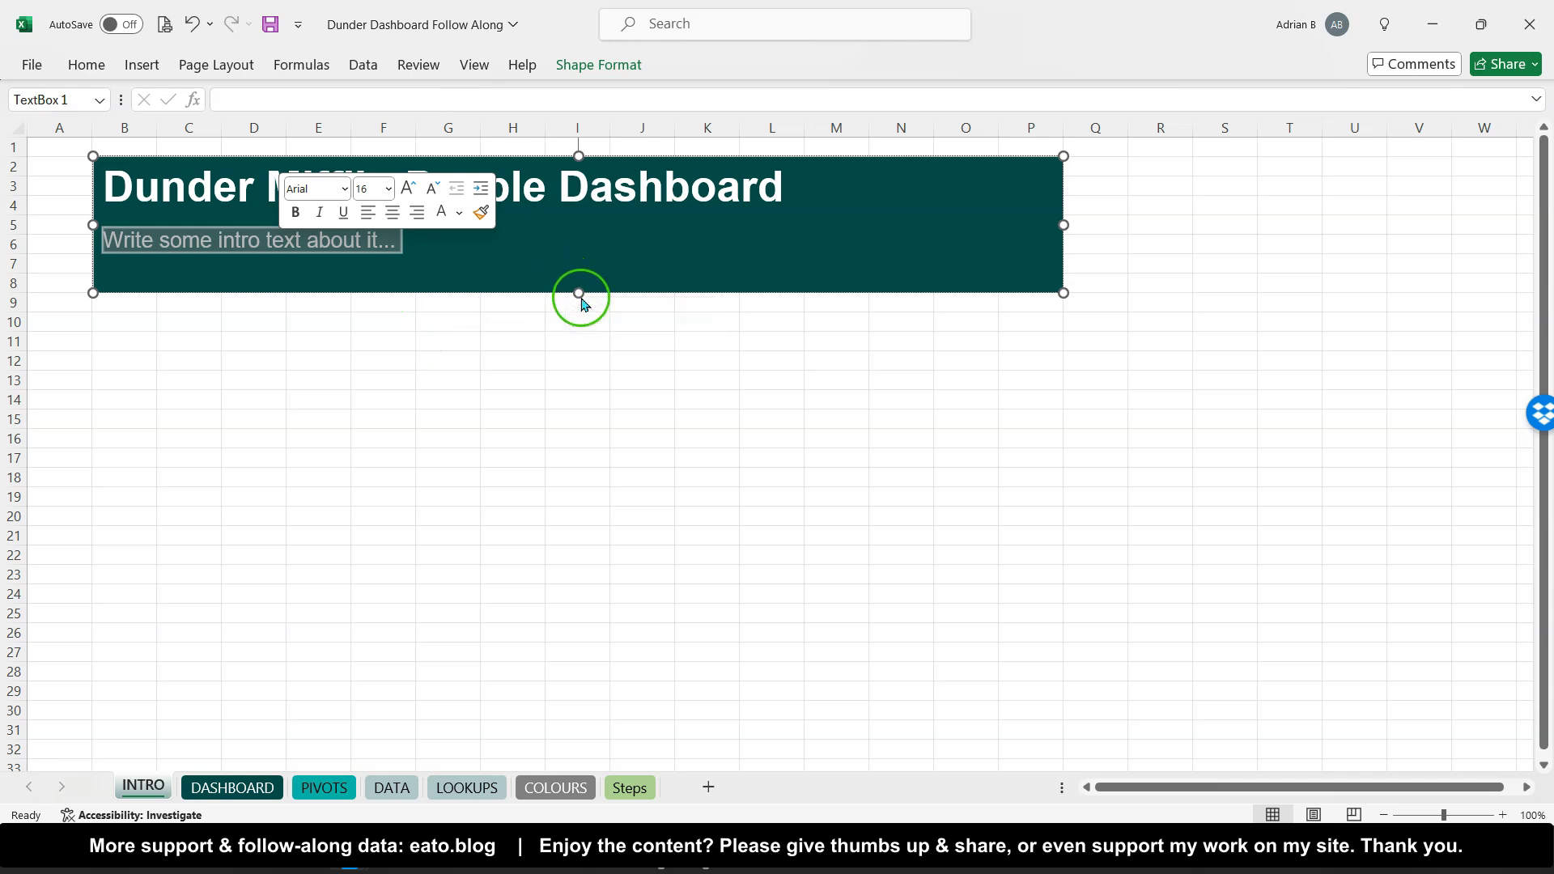
drag(579, 293, 585, 312)
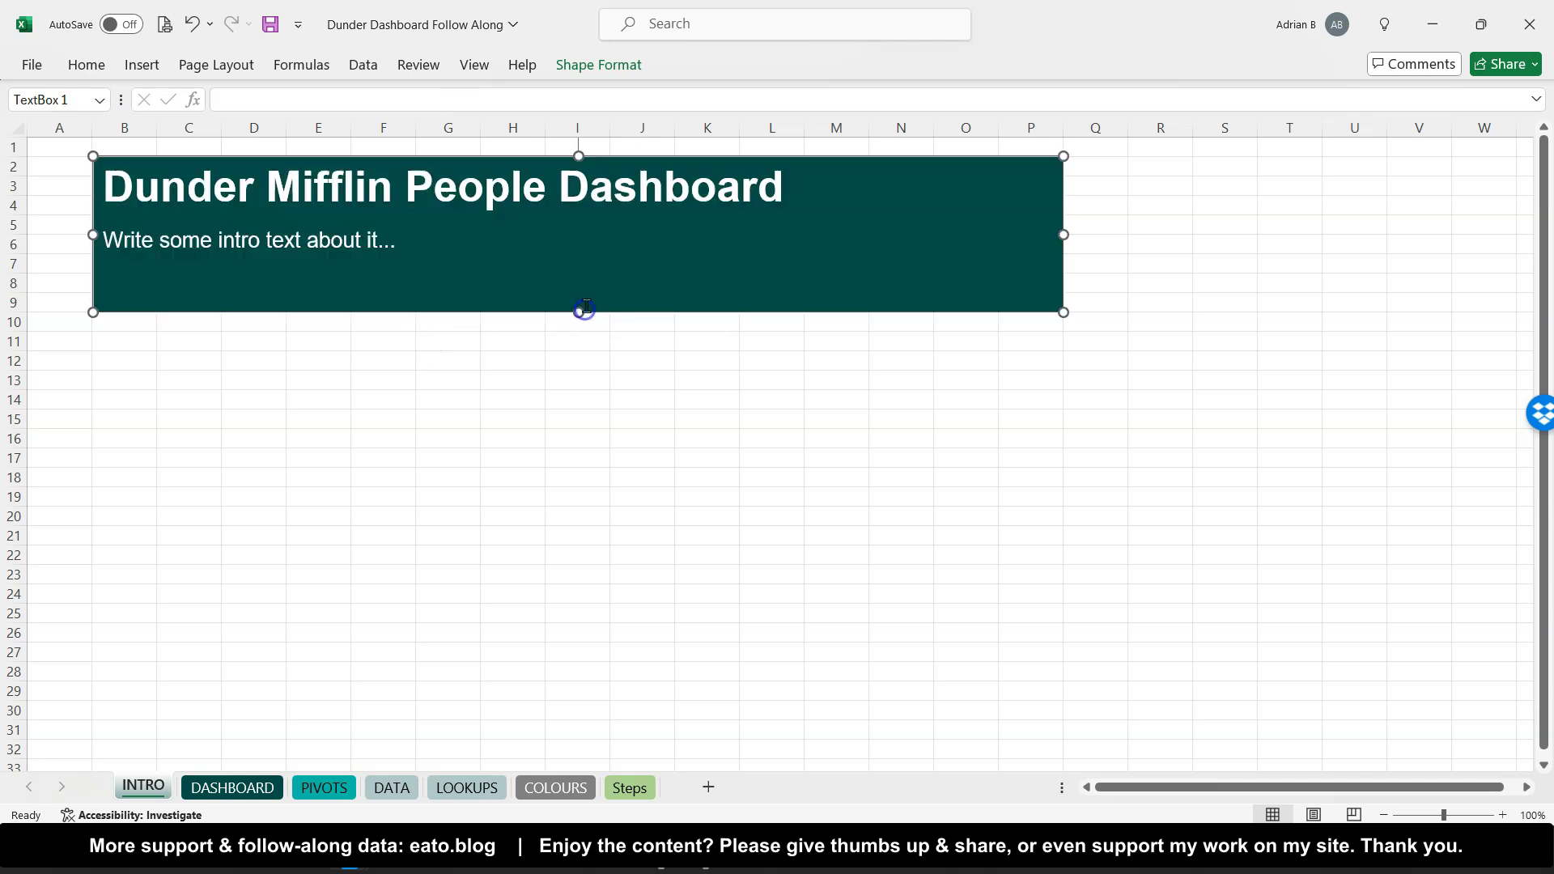
click(639, 453)
Paste the copied Dunder Mifflin logo at cell R2 of the INTRO sheet
click(96, 71)
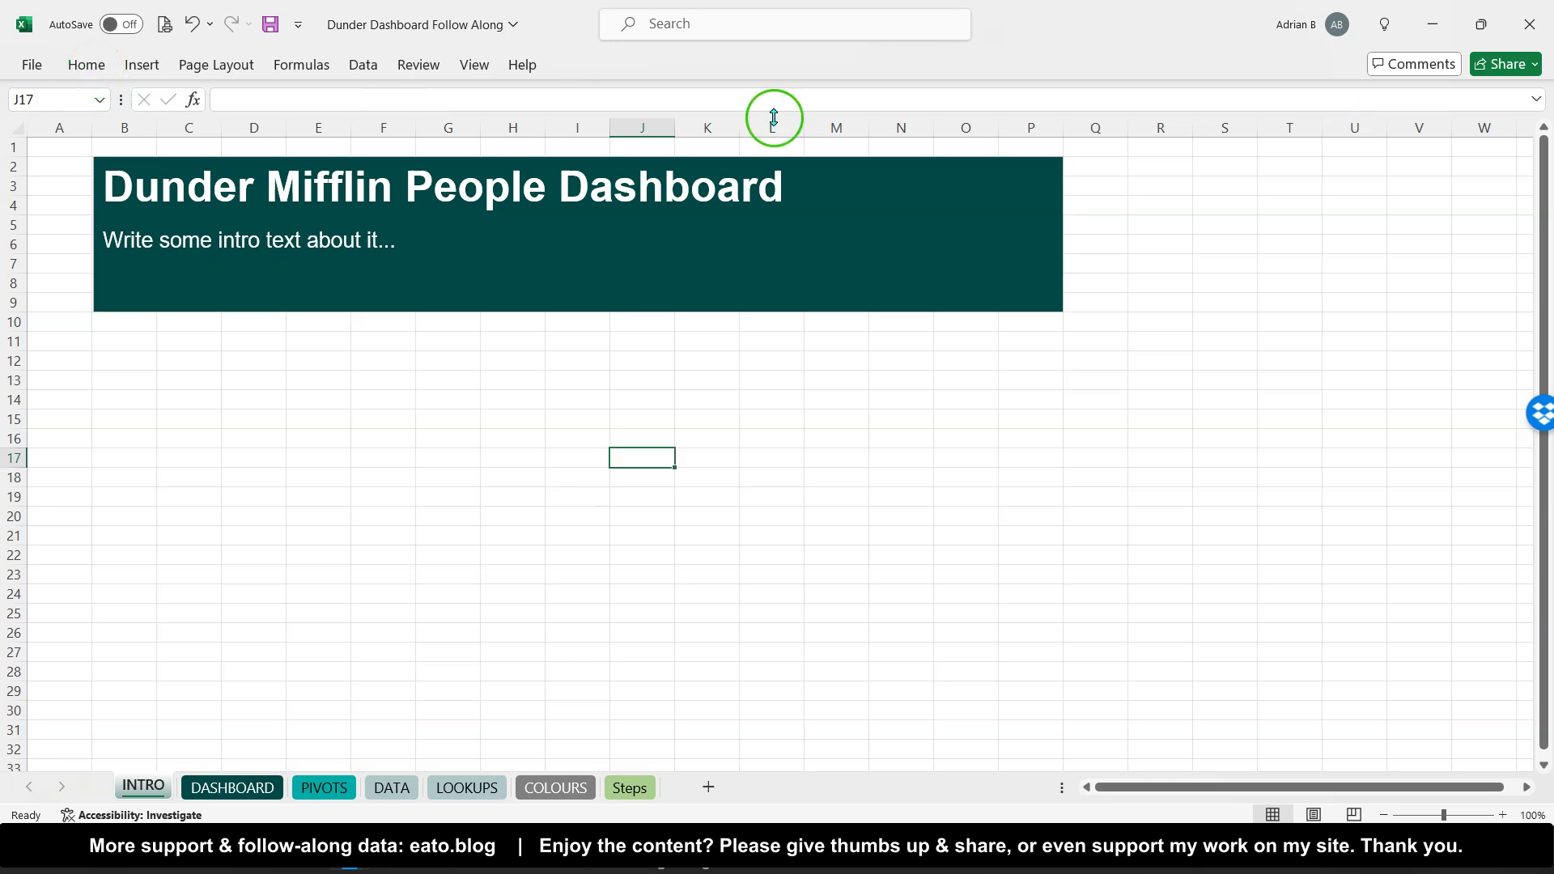
click(1135, 166)
right_click(1135, 166)
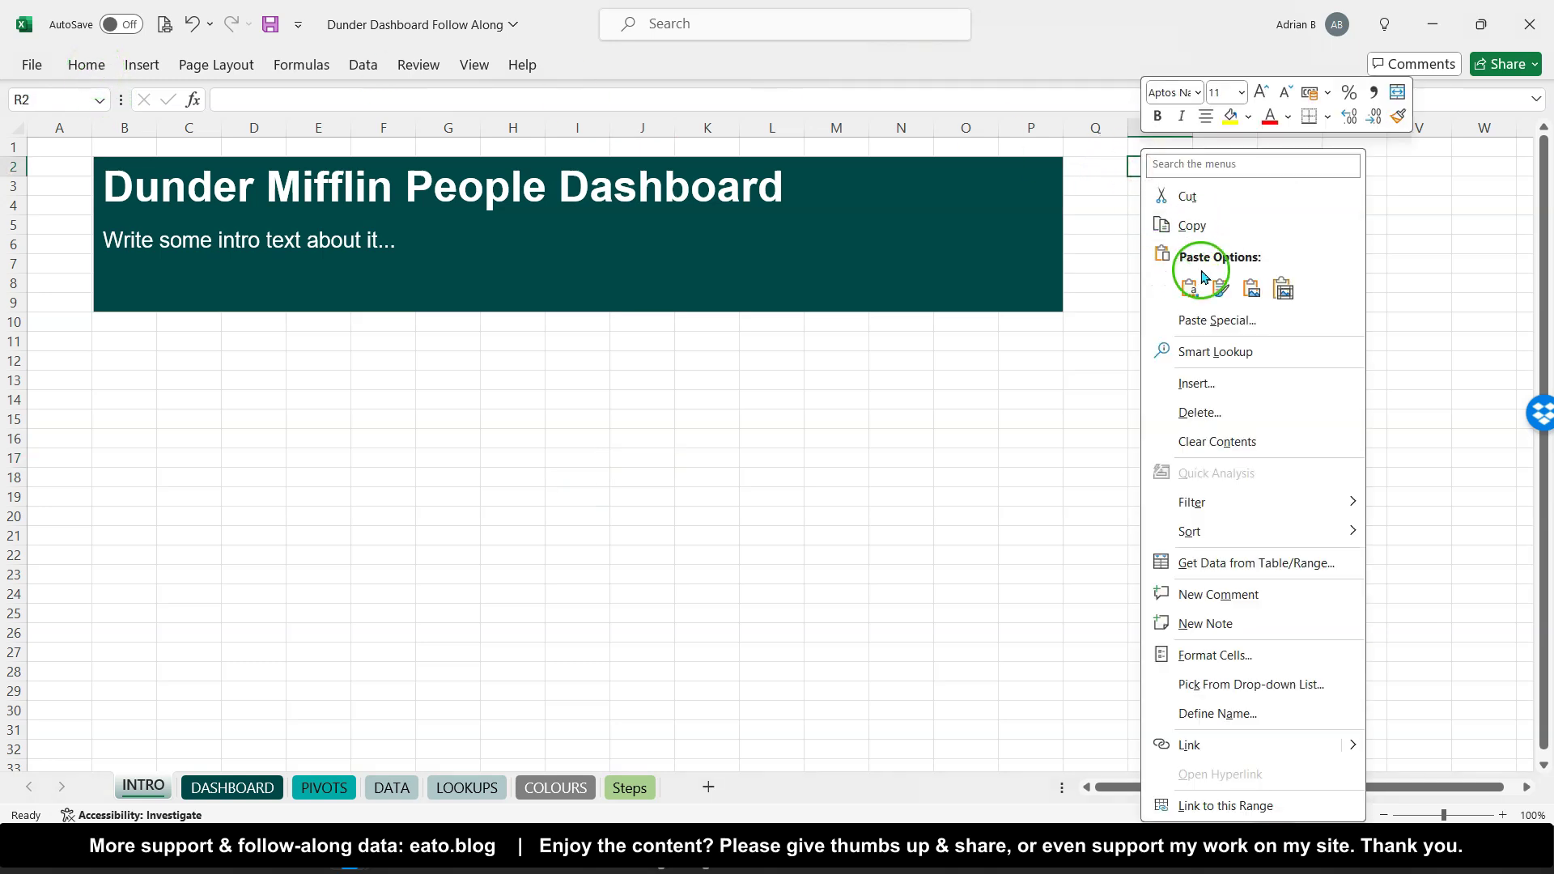
click(1191, 288)
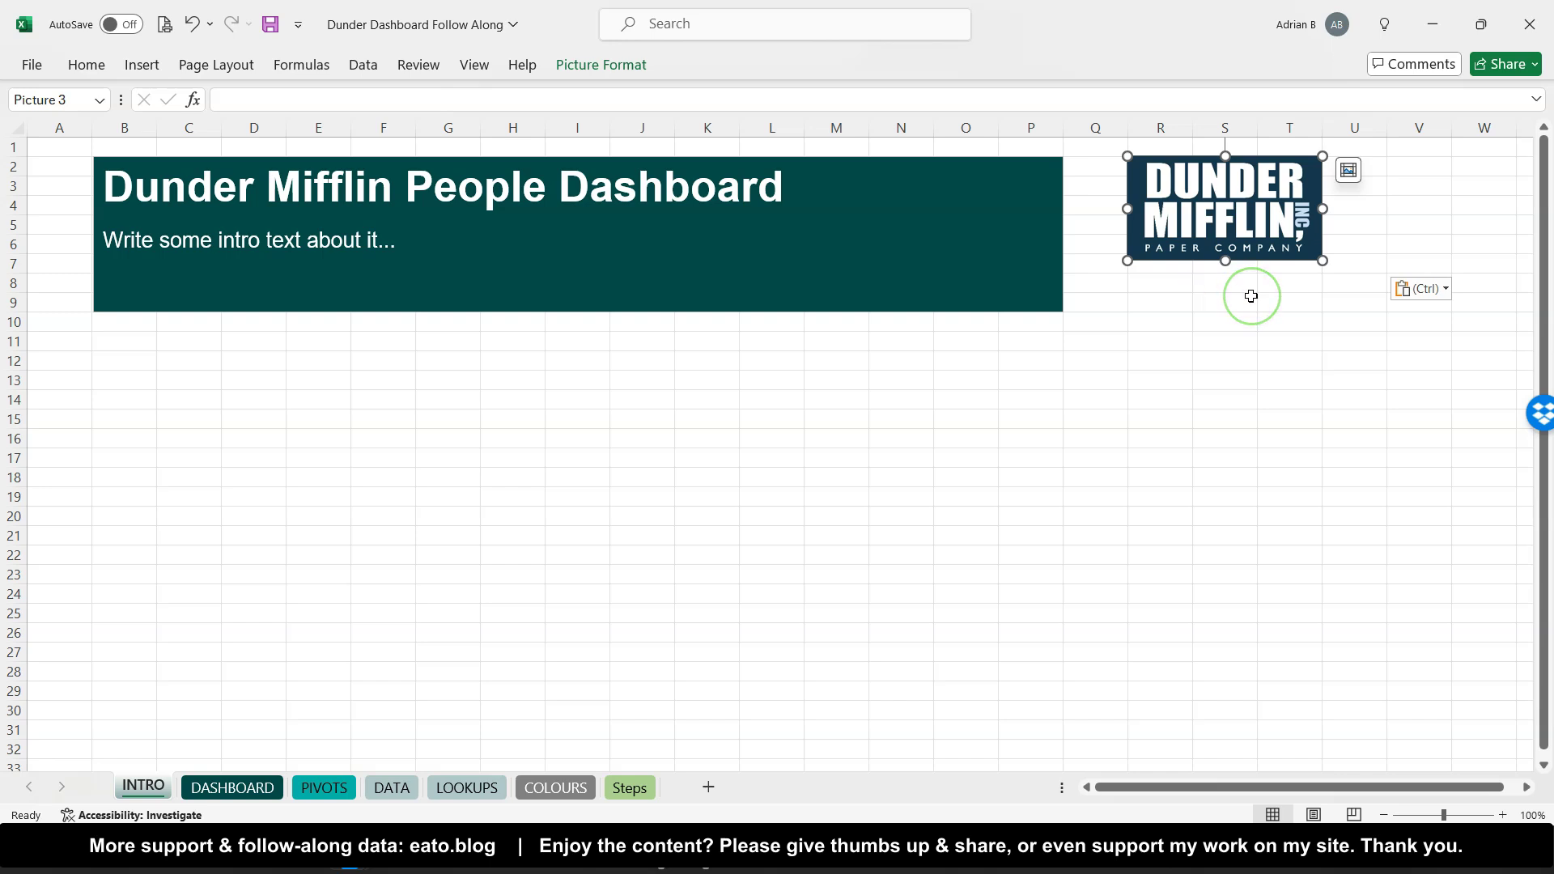
Enter "Contact:" followed by the contact person's full name in cell R8, below the logo
click(1167, 284)
text(Contact: Toby Flenderson)
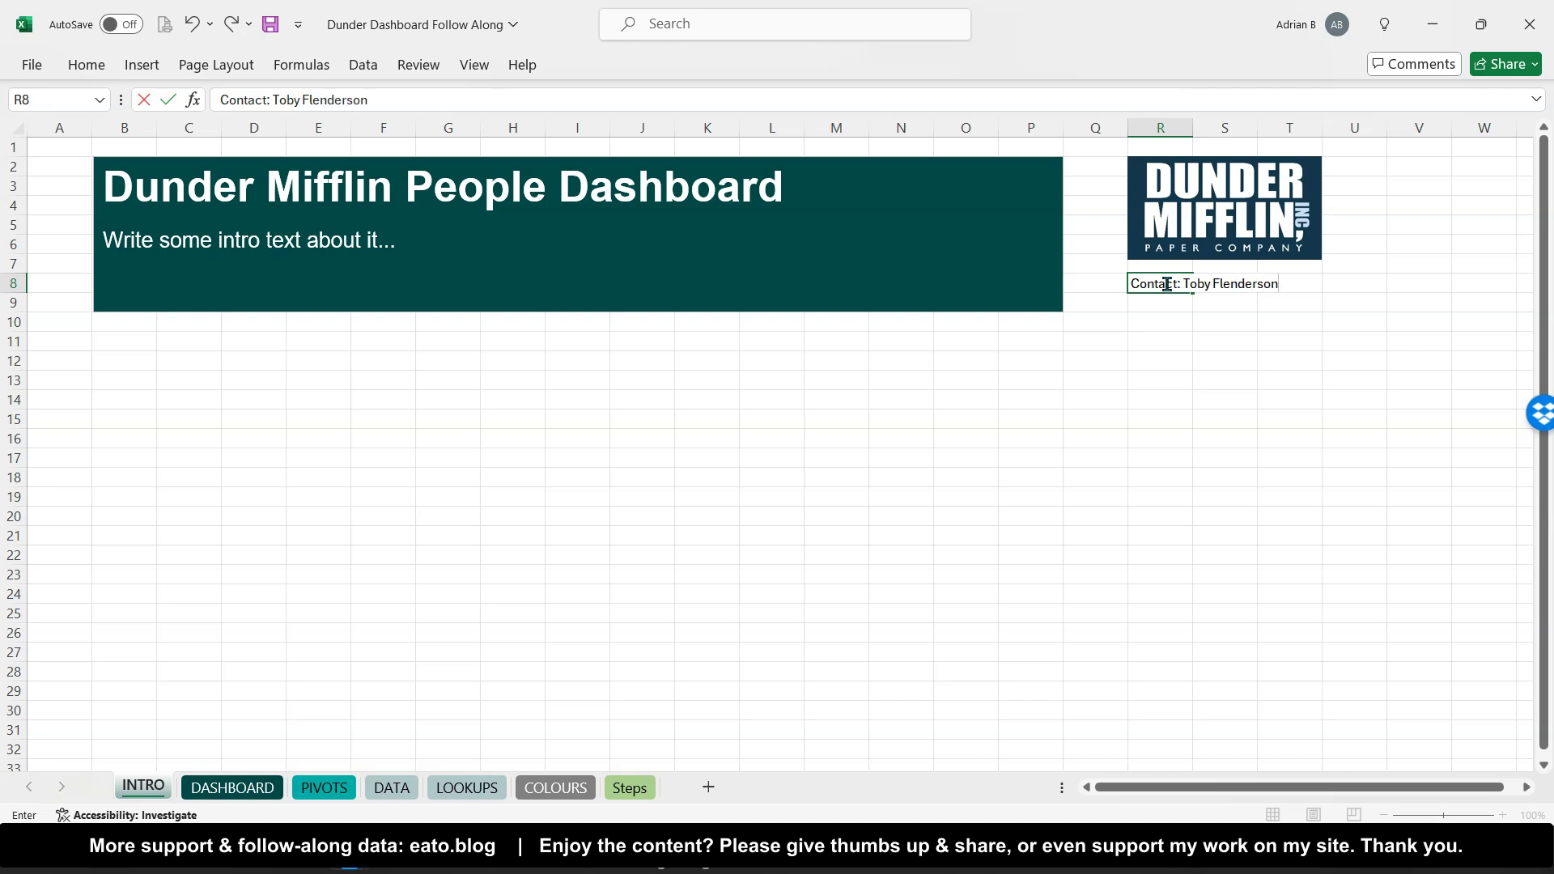
key(Return)
Format the contact line in R8 as Arial 14 pt bold in the dark teal brand colour
click(1165, 285)
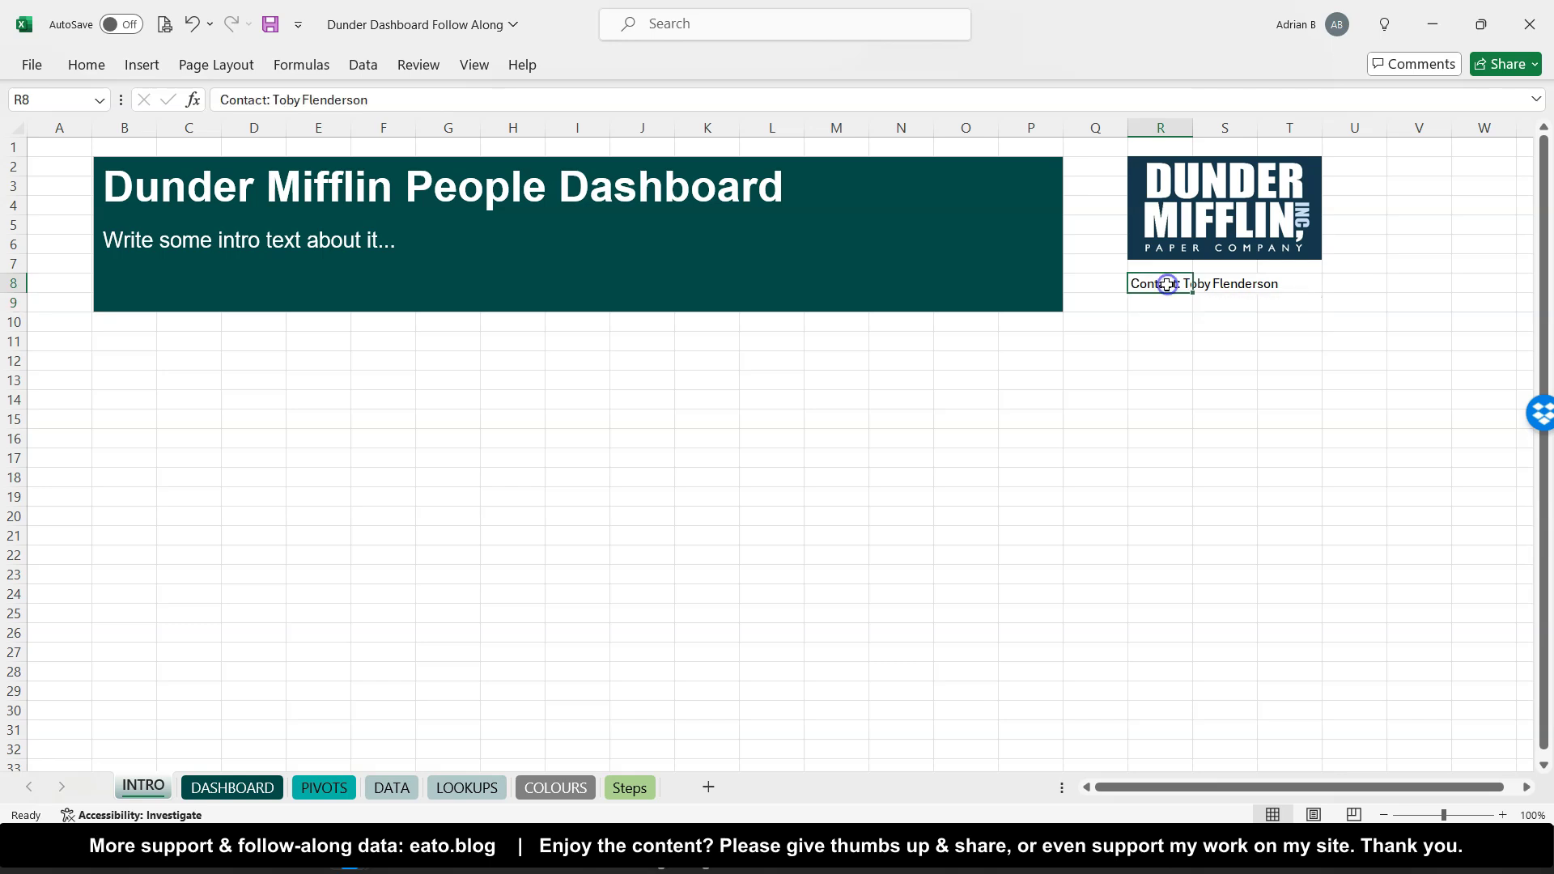
click(85, 69)
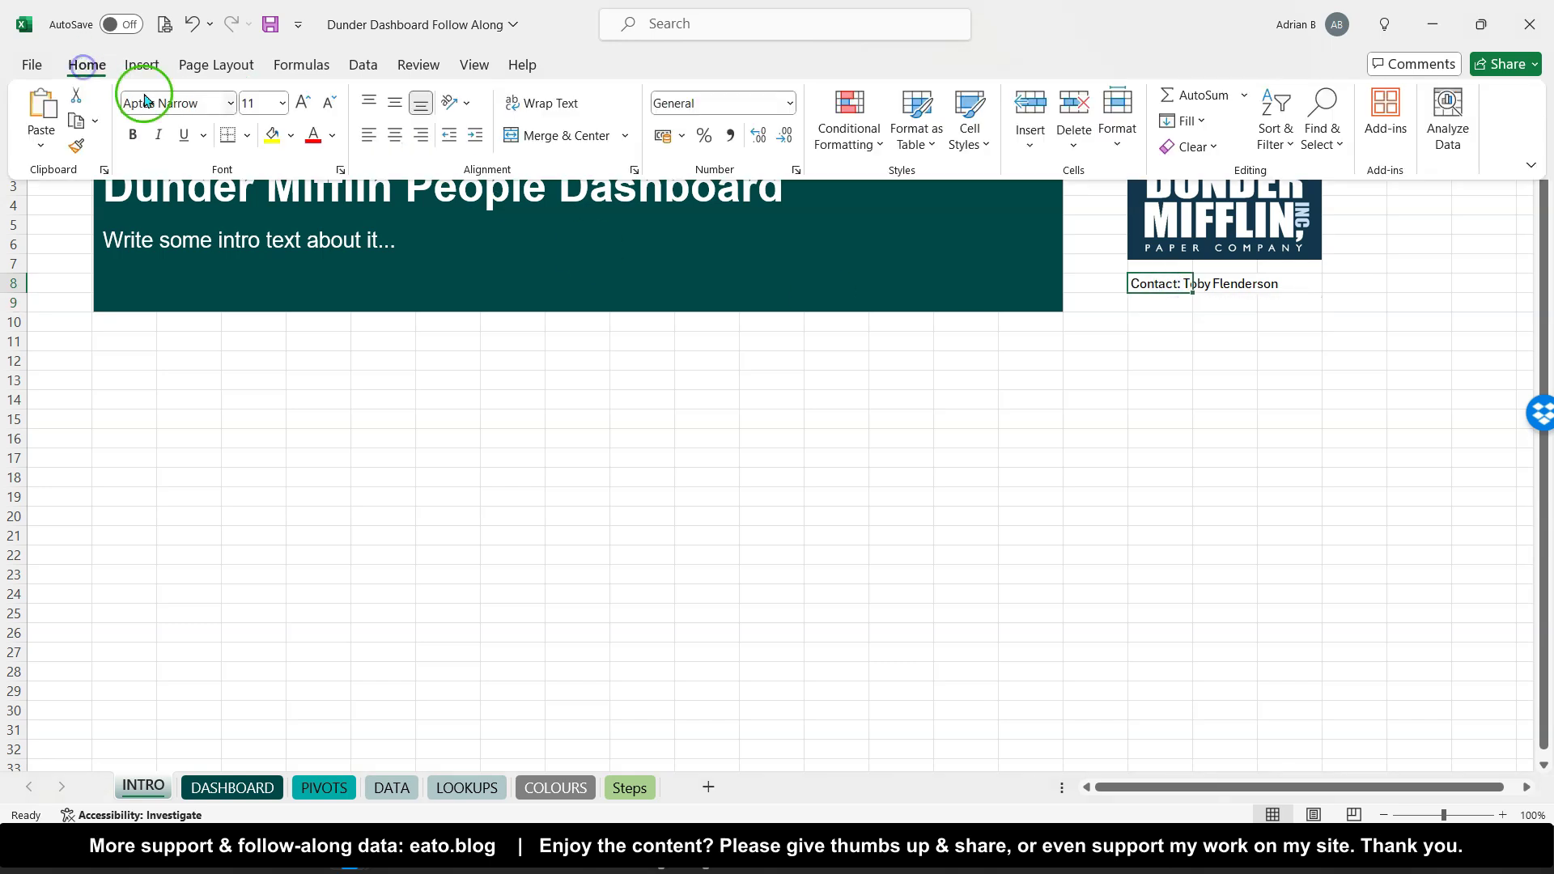
click(228, 110)
scroll(212, 375, down, 1)
scroll(212, 374, down, 2)
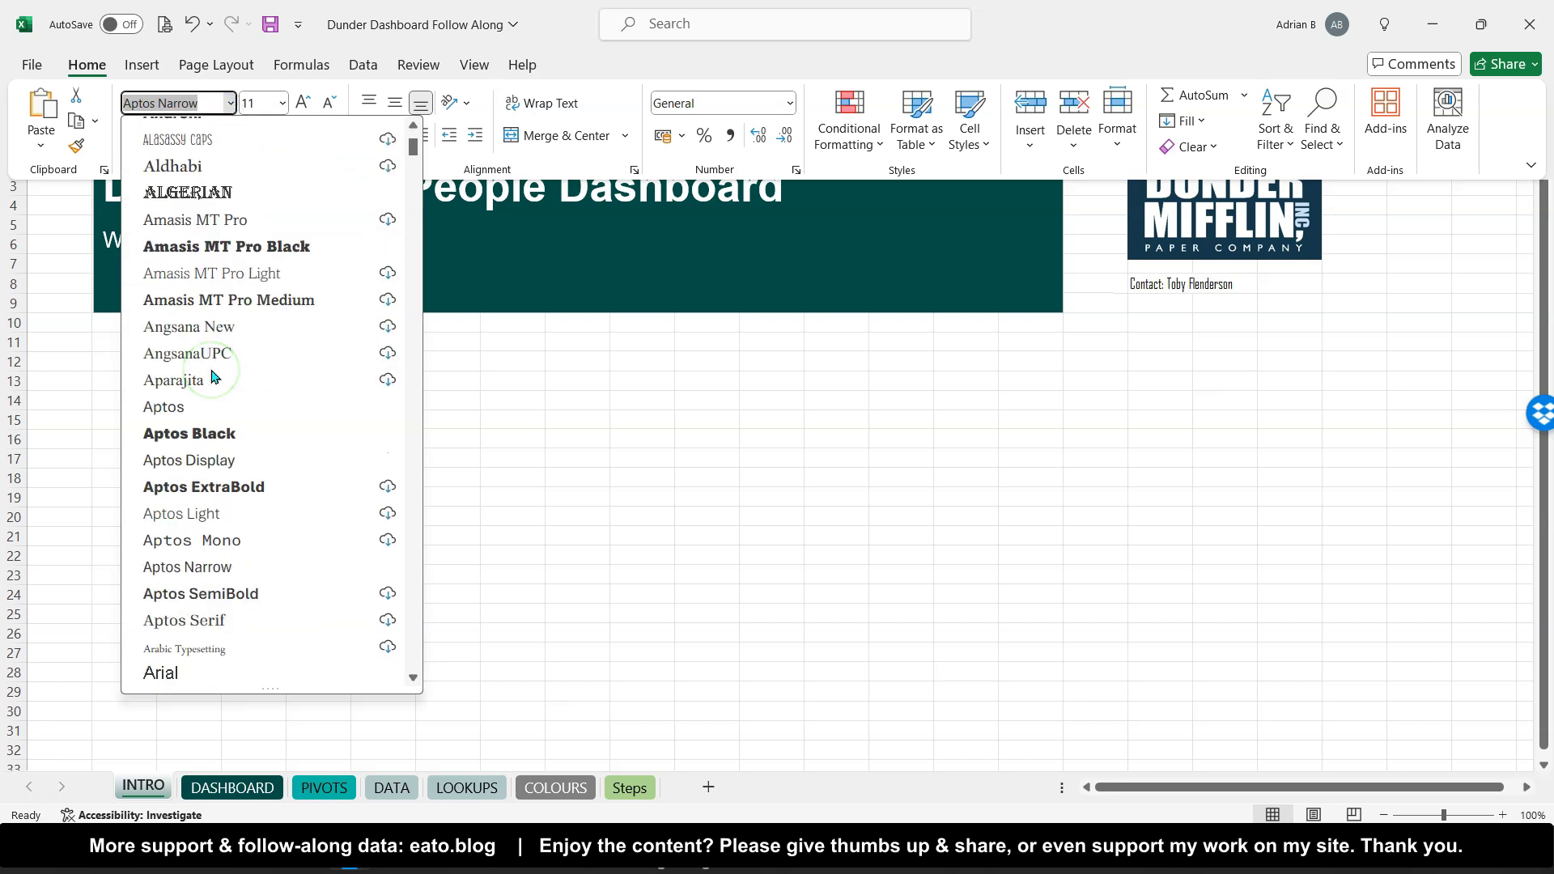
click(188, 670)
click(137, 136)
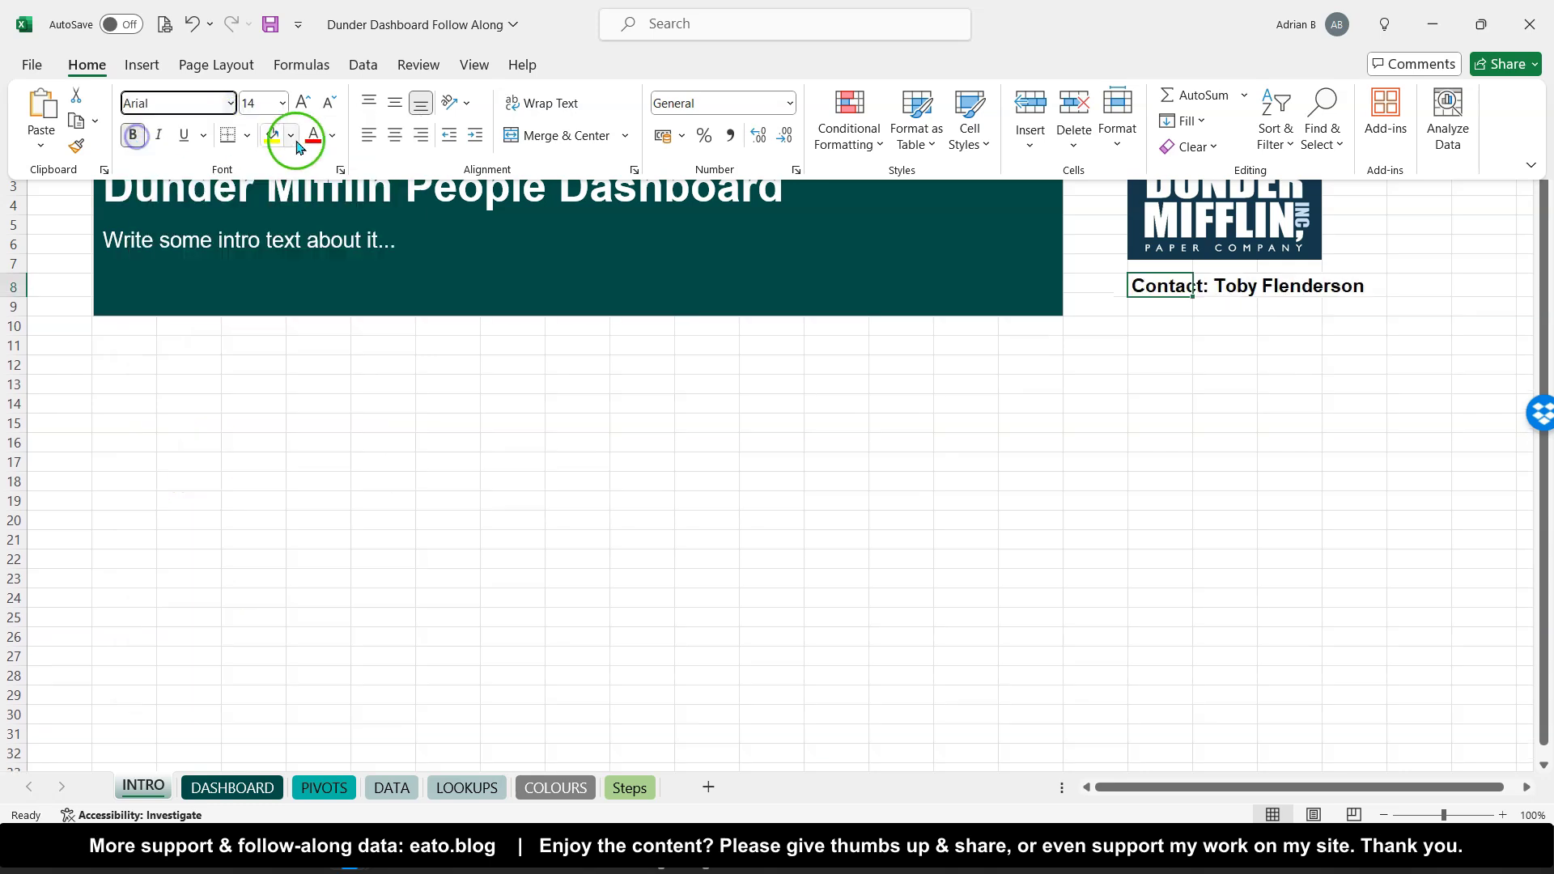
click(332, 135)
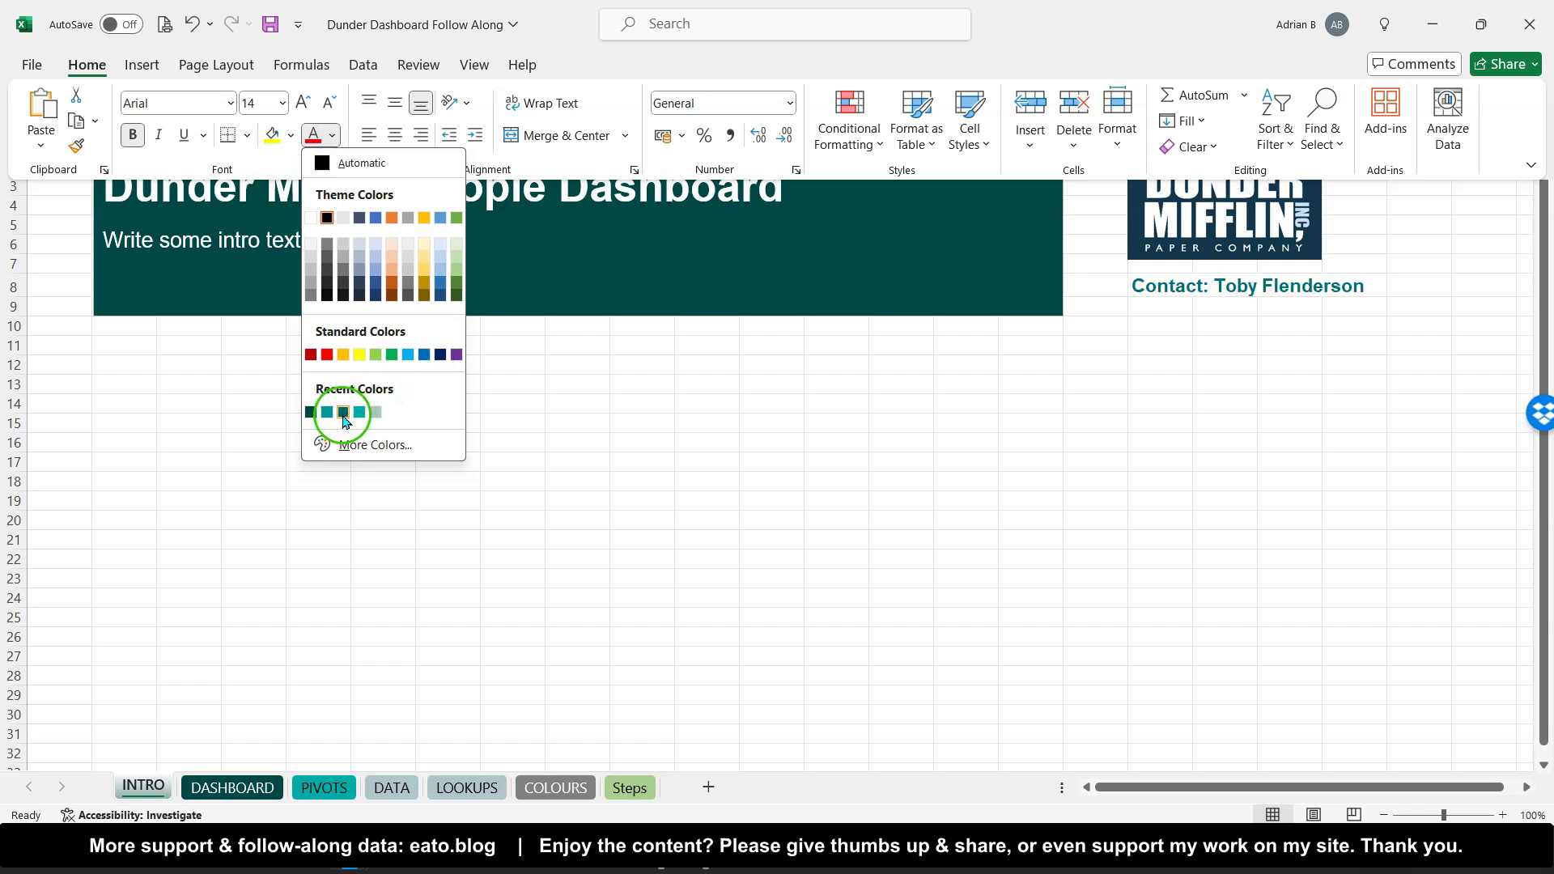
click(314, 412)
Open the DASHBOARD sheet and test the header's home icon link to the INTRO sheet
click(131, 349)
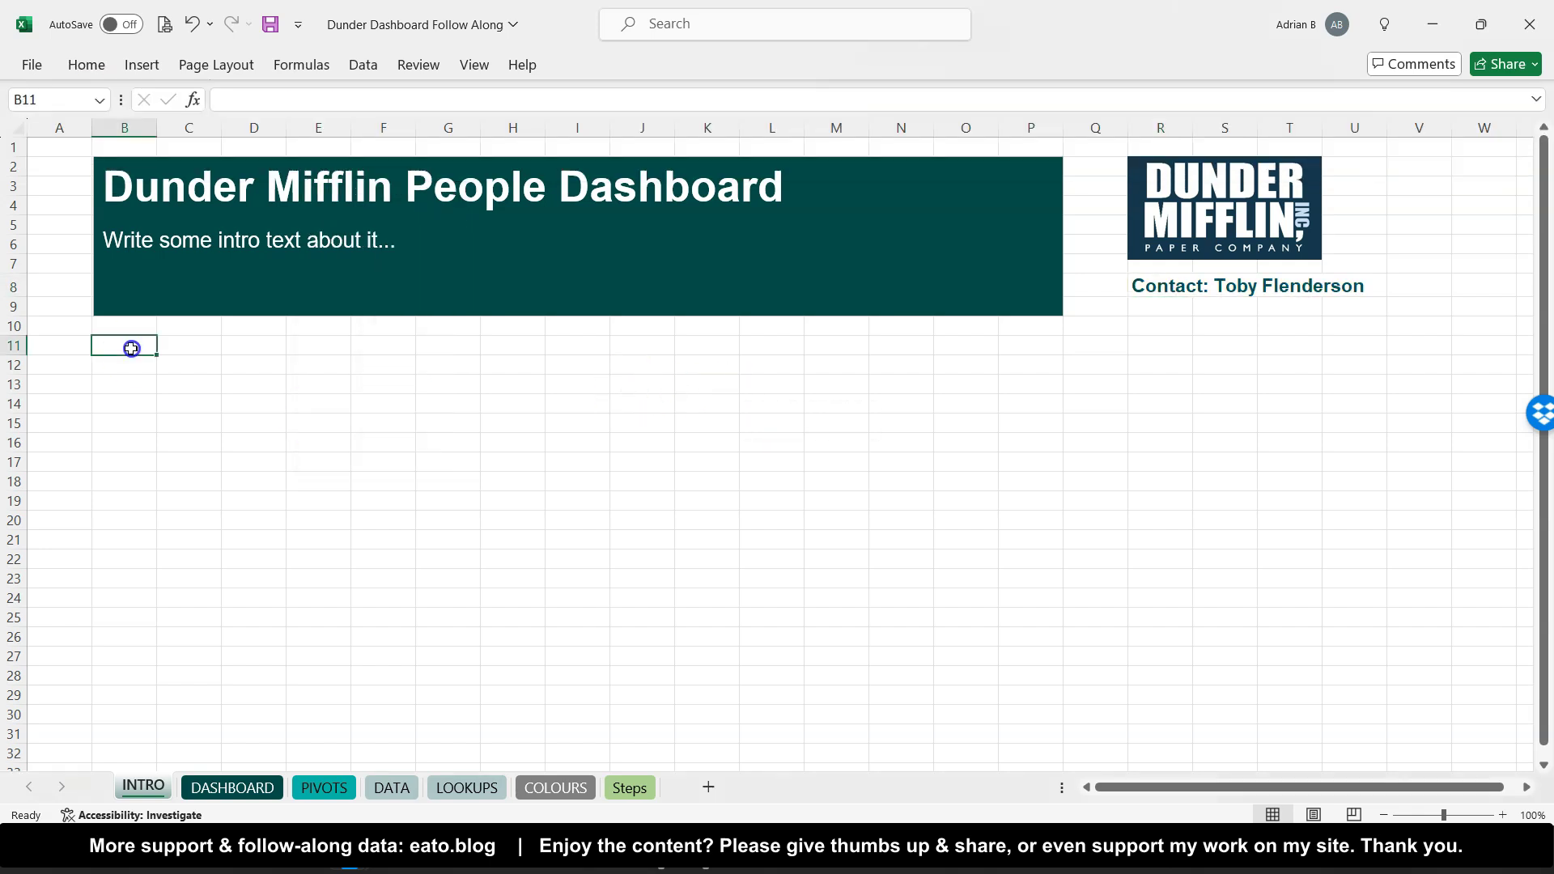
click(250, 792)
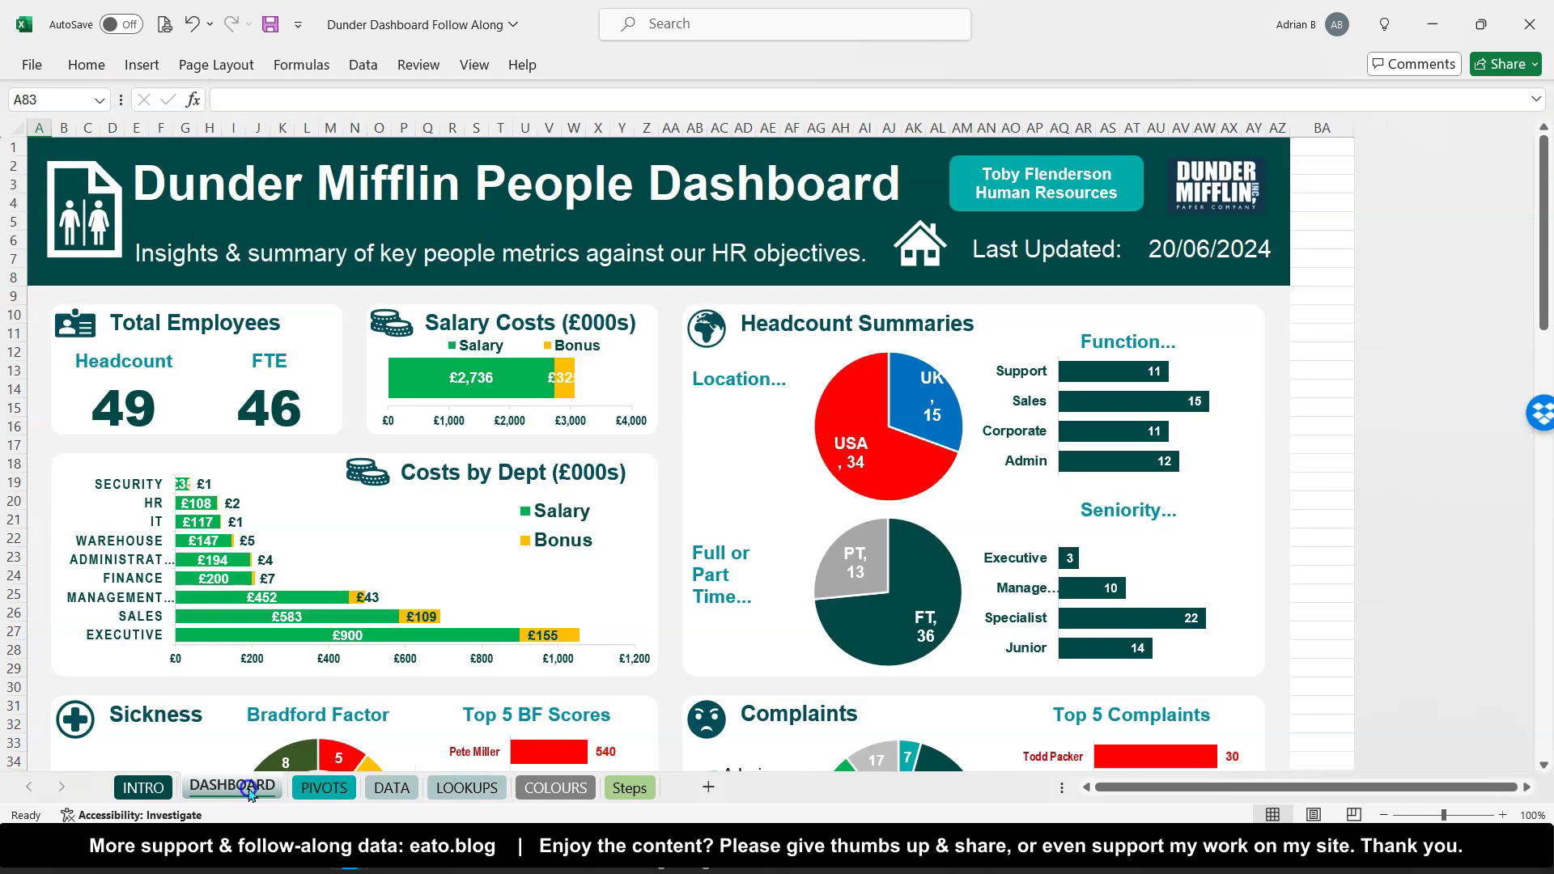
click(927, 253)
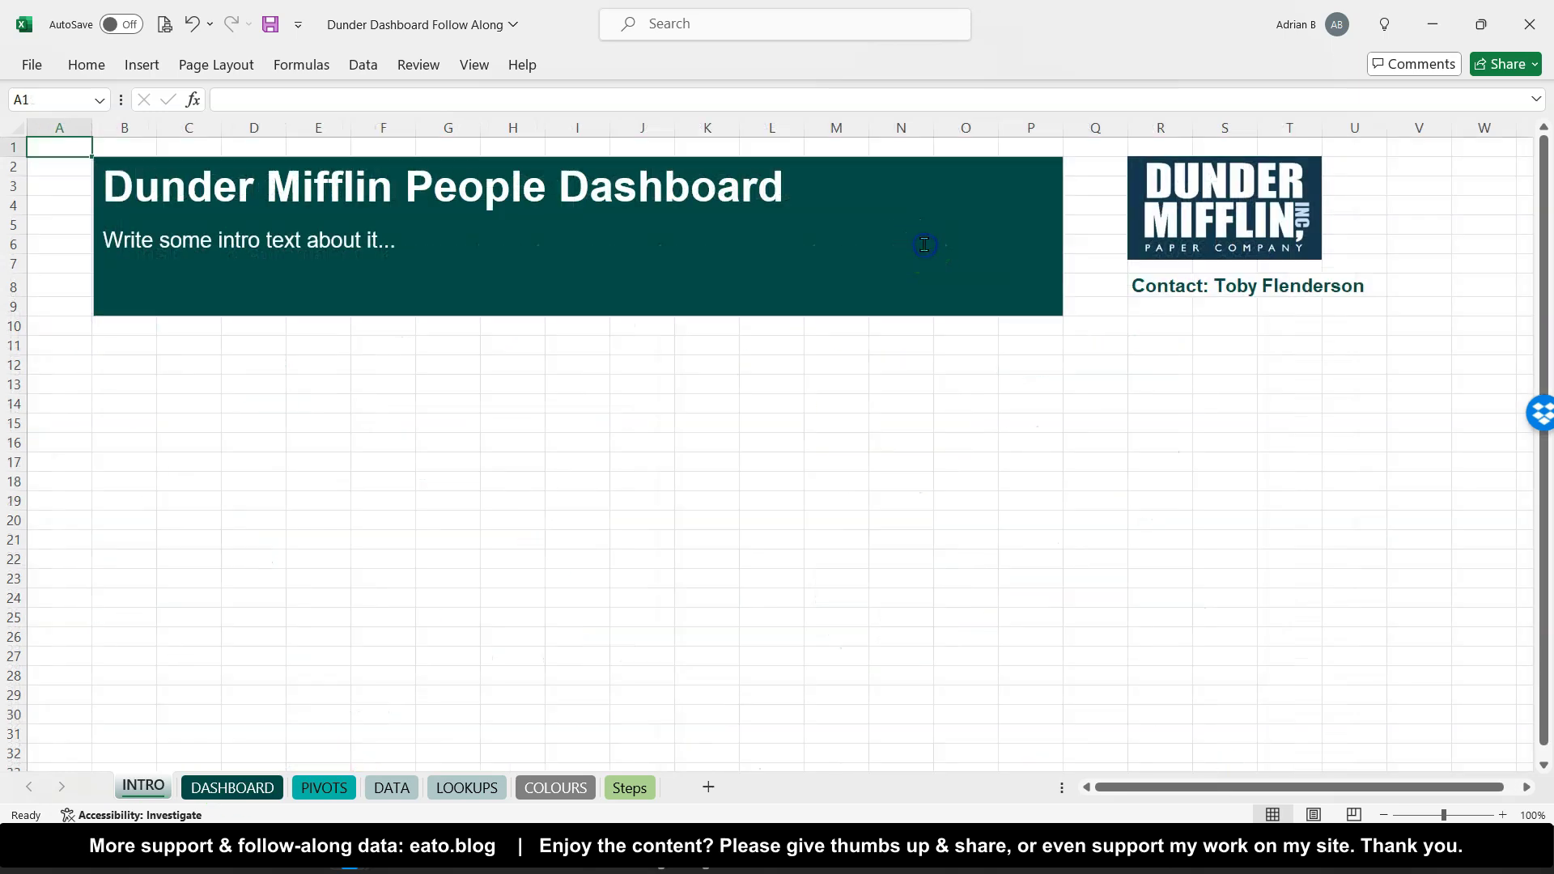
Look over the pivot table sections on the PIVOTS sheet
click(242, 785)
click(303, 787)
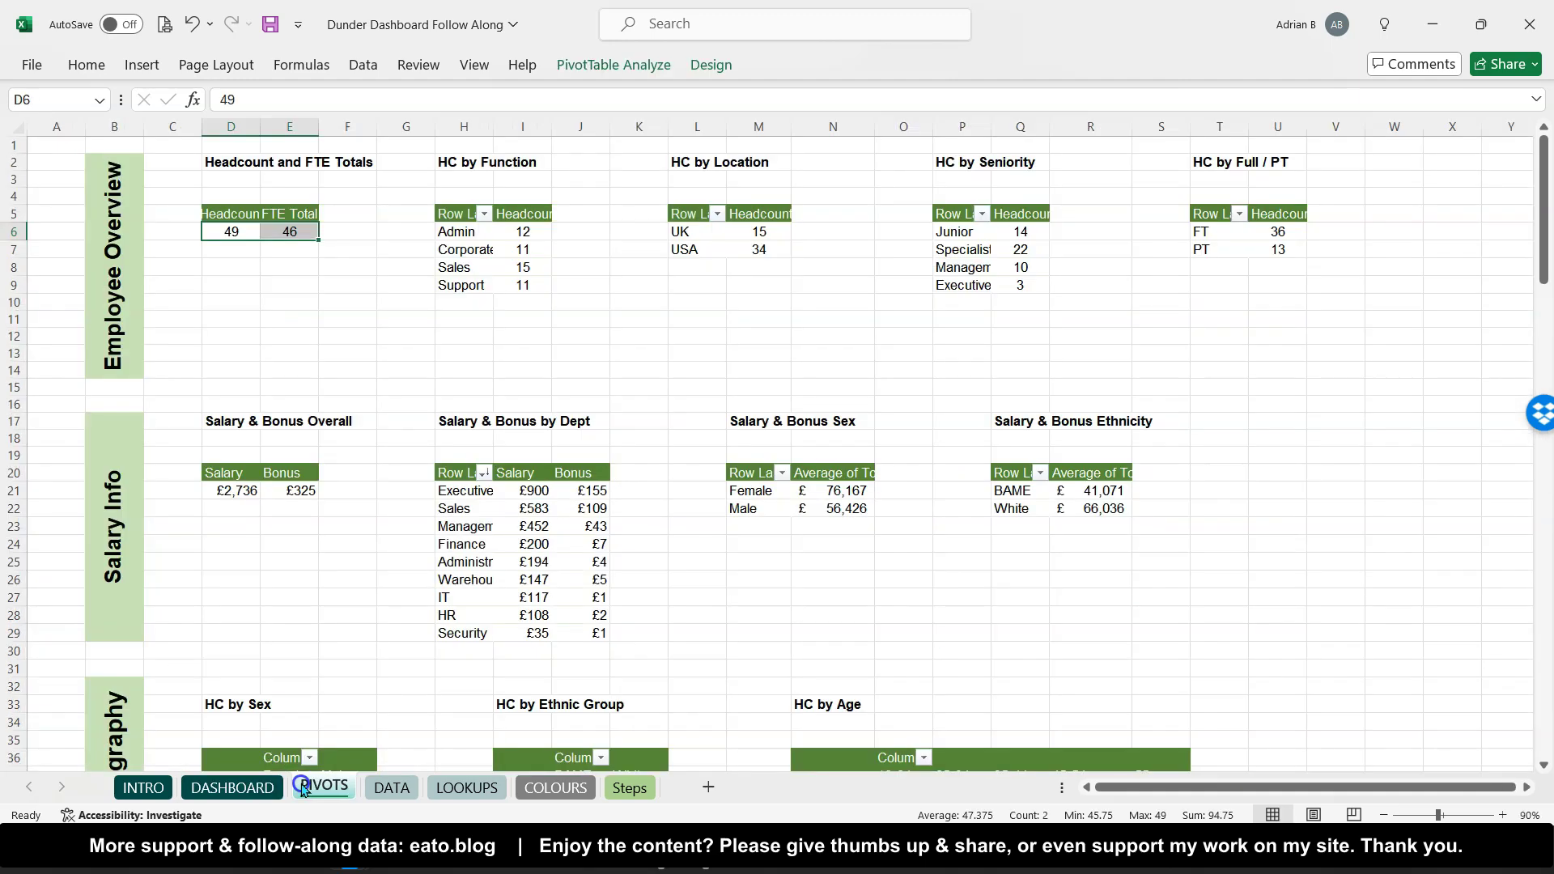
scroll(475, 640, down, 4)
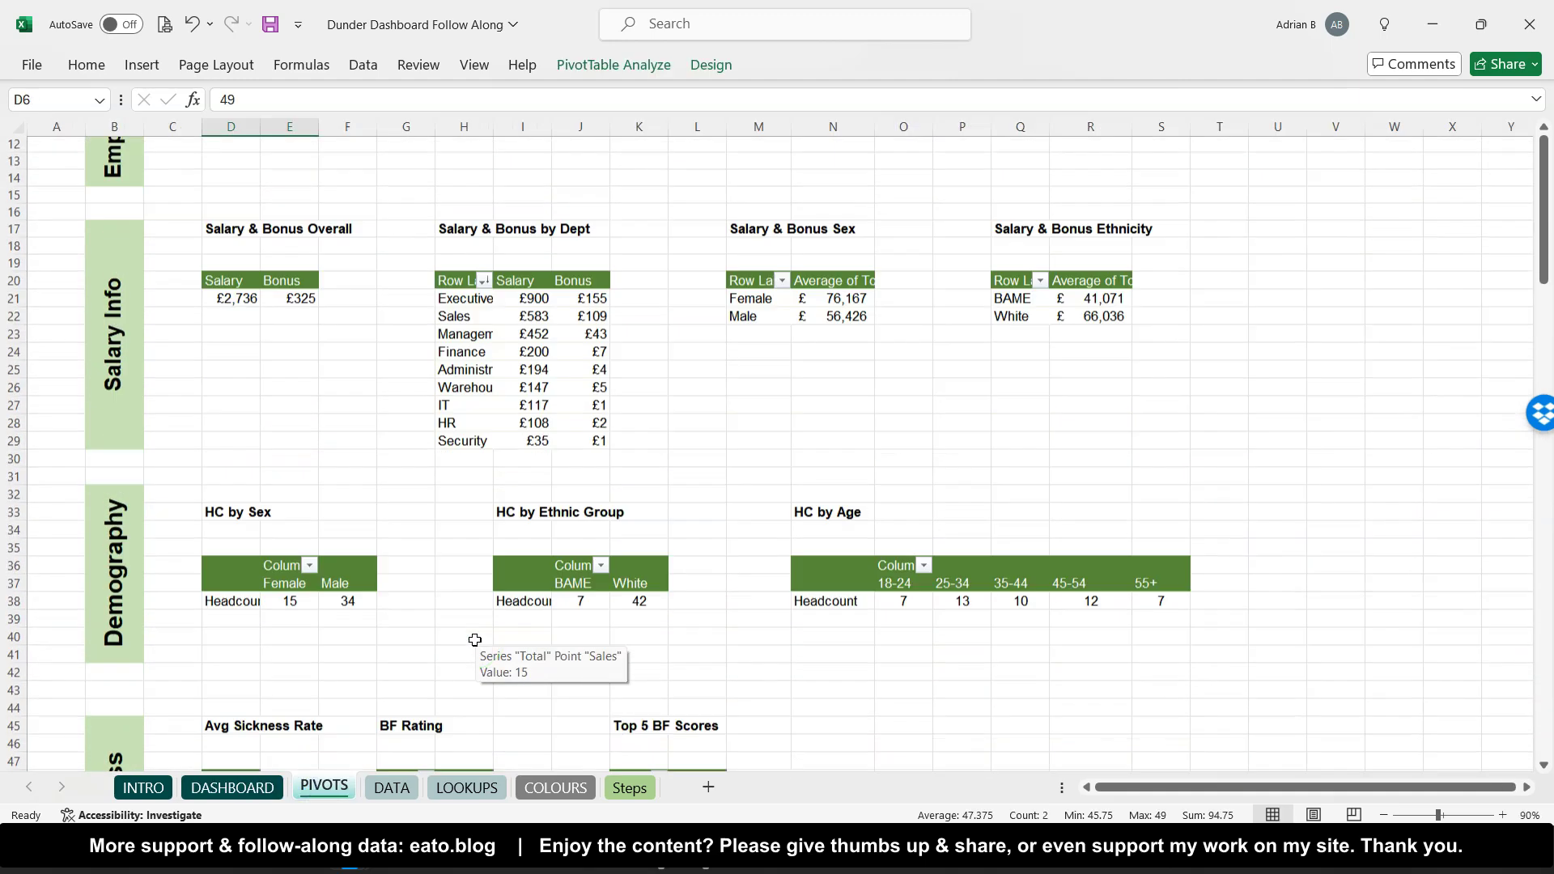
scroll(475, 640, up, 2)
scroll(475, 640, up, 2)
Copy the home icon from the DASHBOARD header to the PIVOTS sheet around cell T14 and fill it dark teal
click(233, 787)
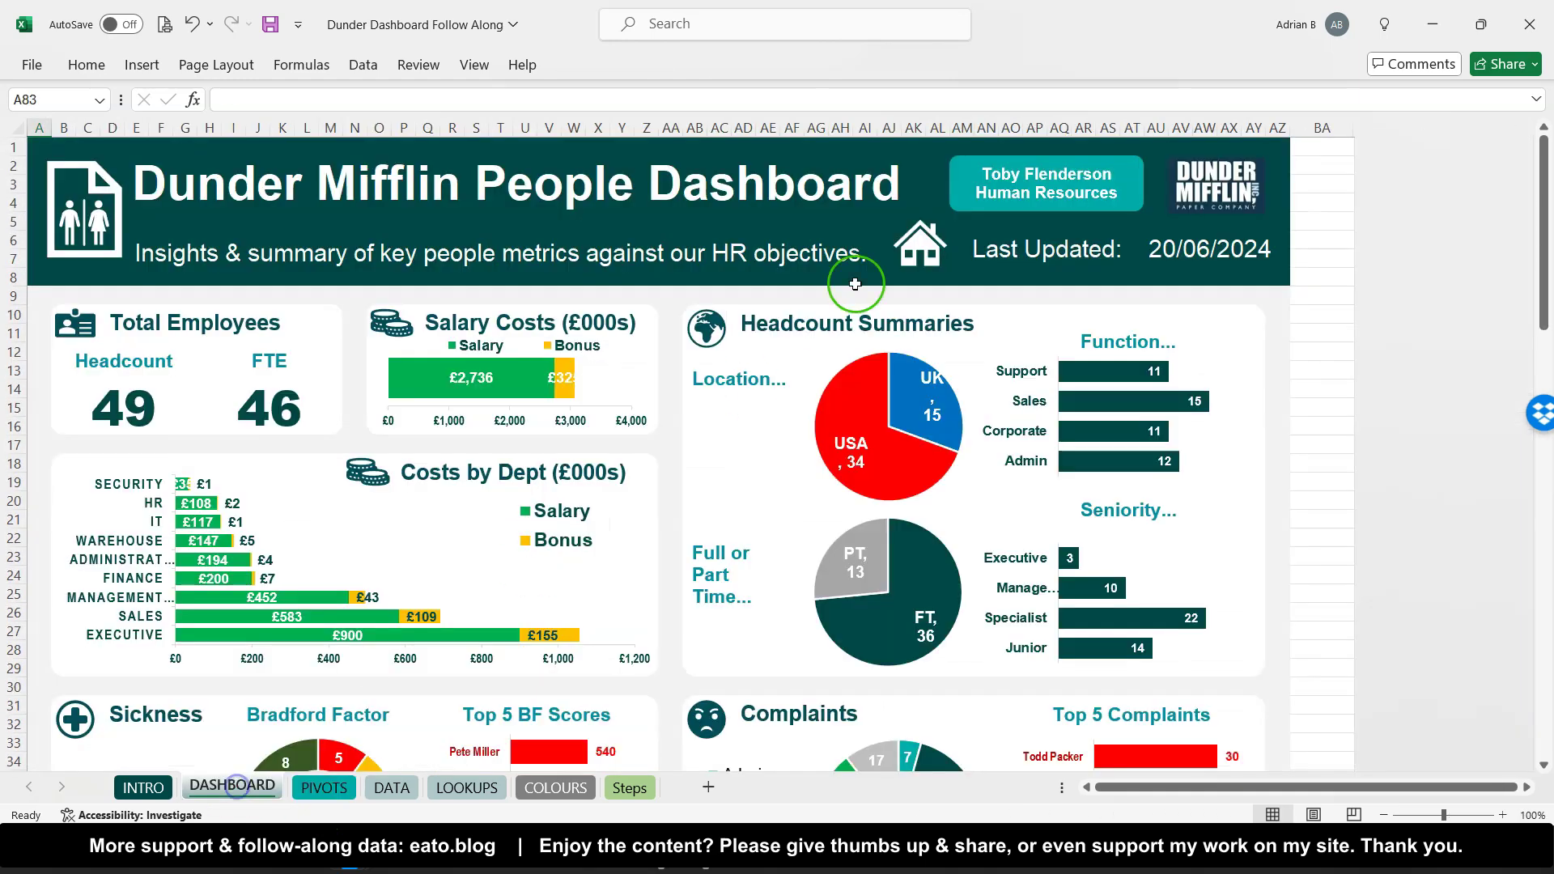
right_click(922, 247)
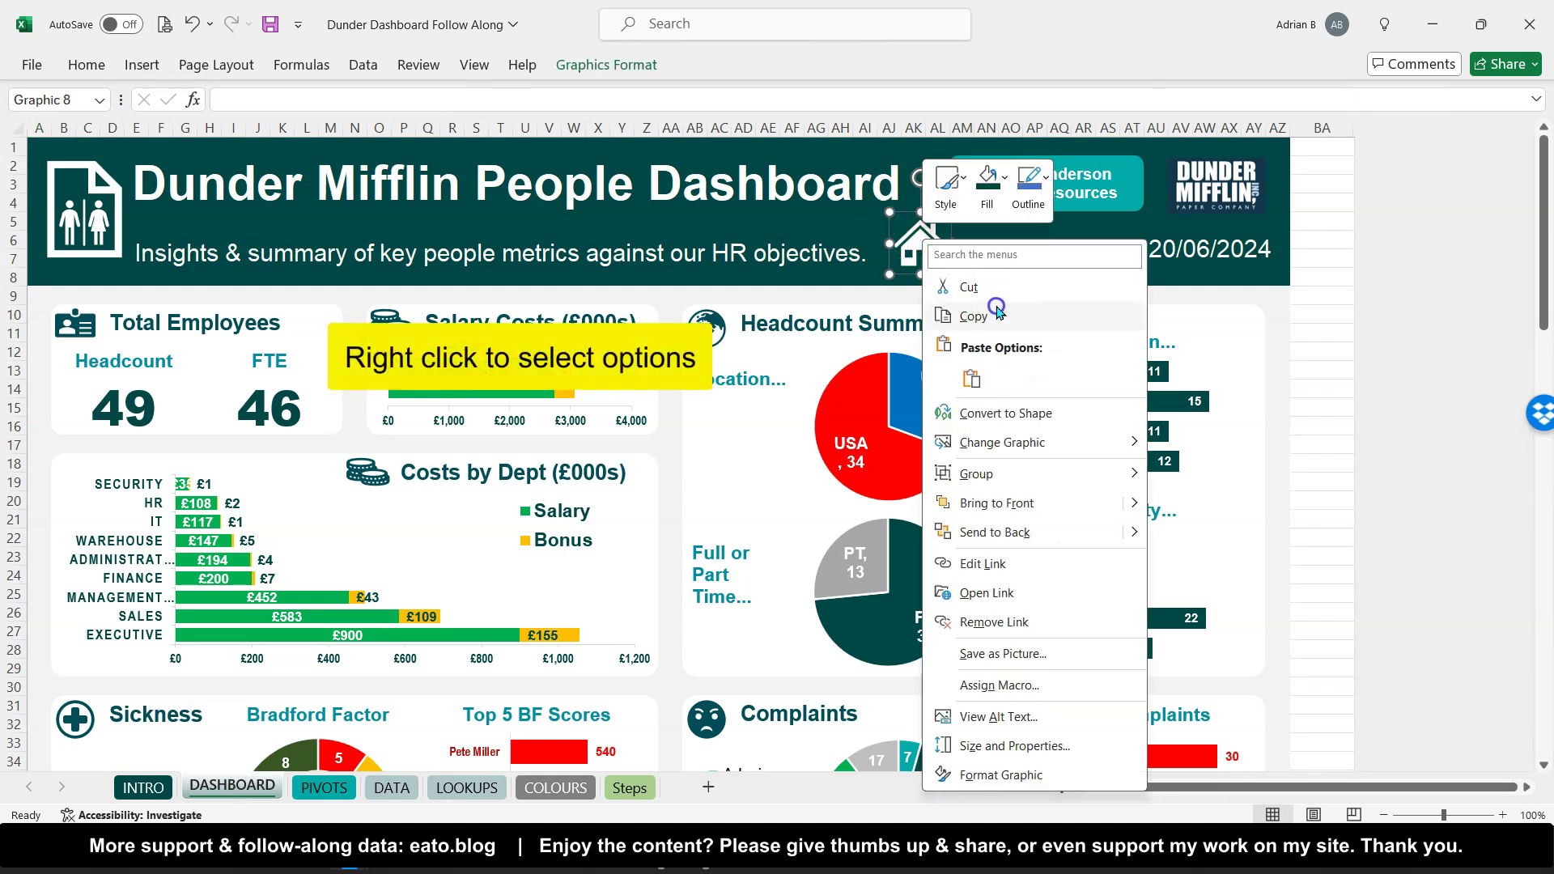
click(996, 308)
click(324, 786)
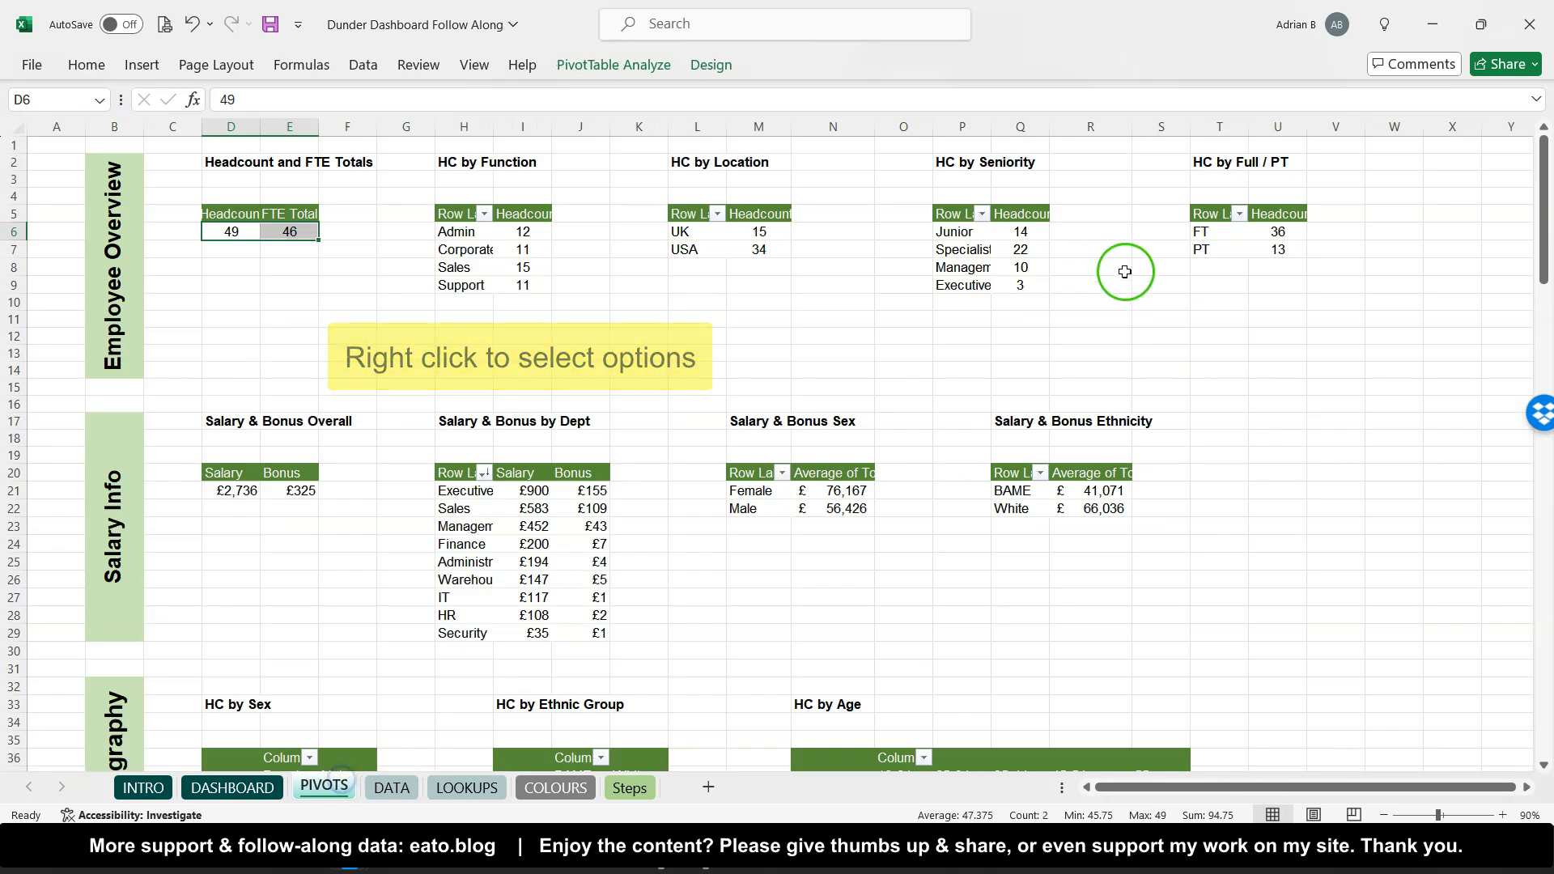
right_click(1237, 369)
click(1284, 288)
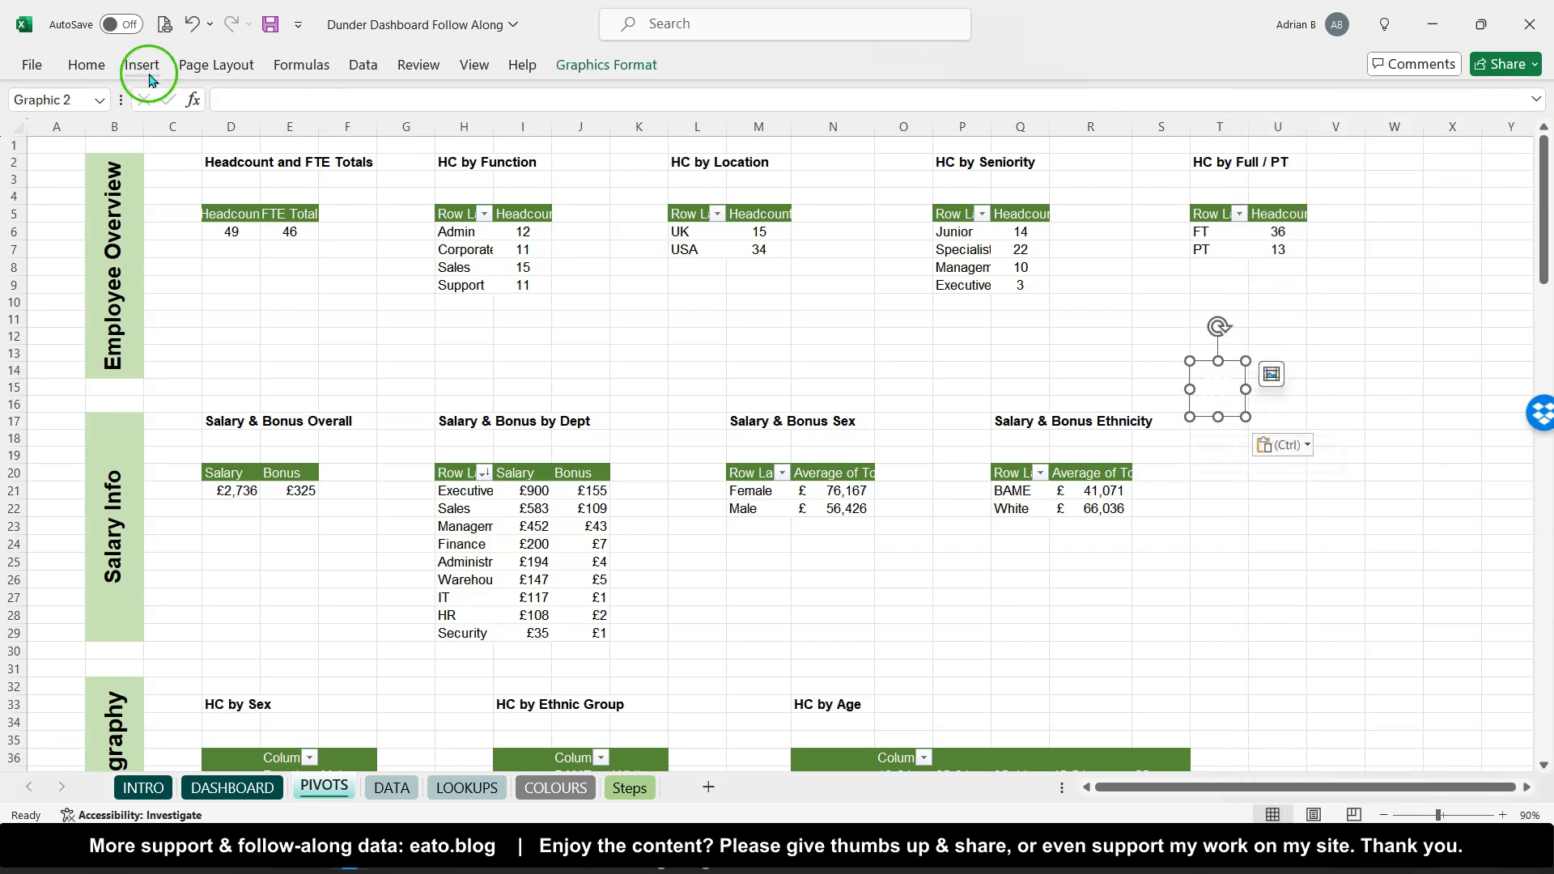
click(89, 69)
click(277, 139)
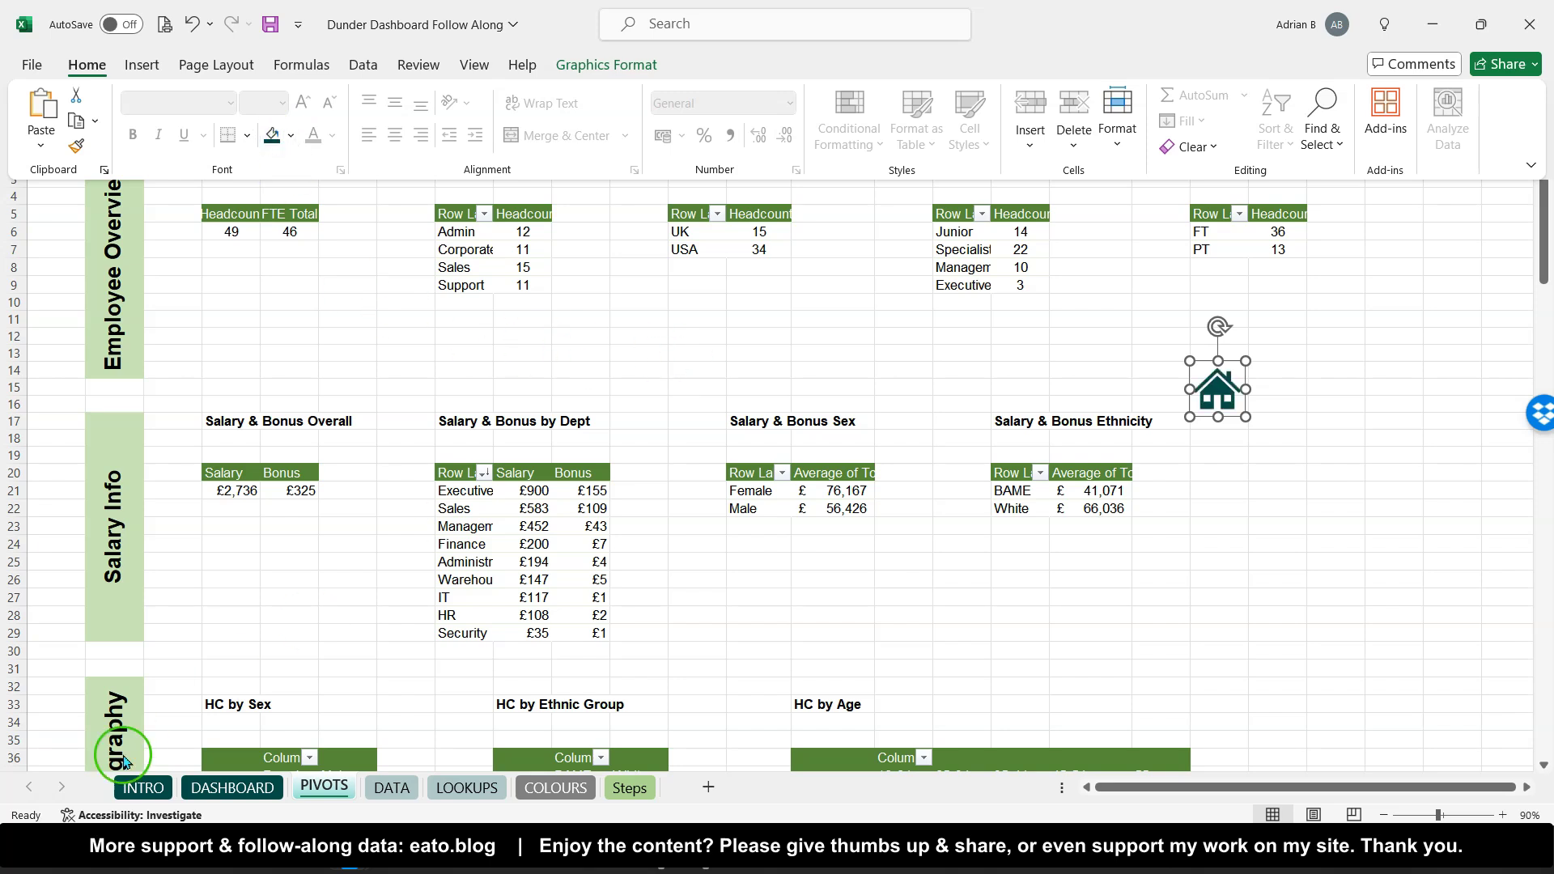
Copy the home icon from the PIVOTS sheet to cell AI1 of the DATA sheet and test its link to INTRO
click(402, 780)
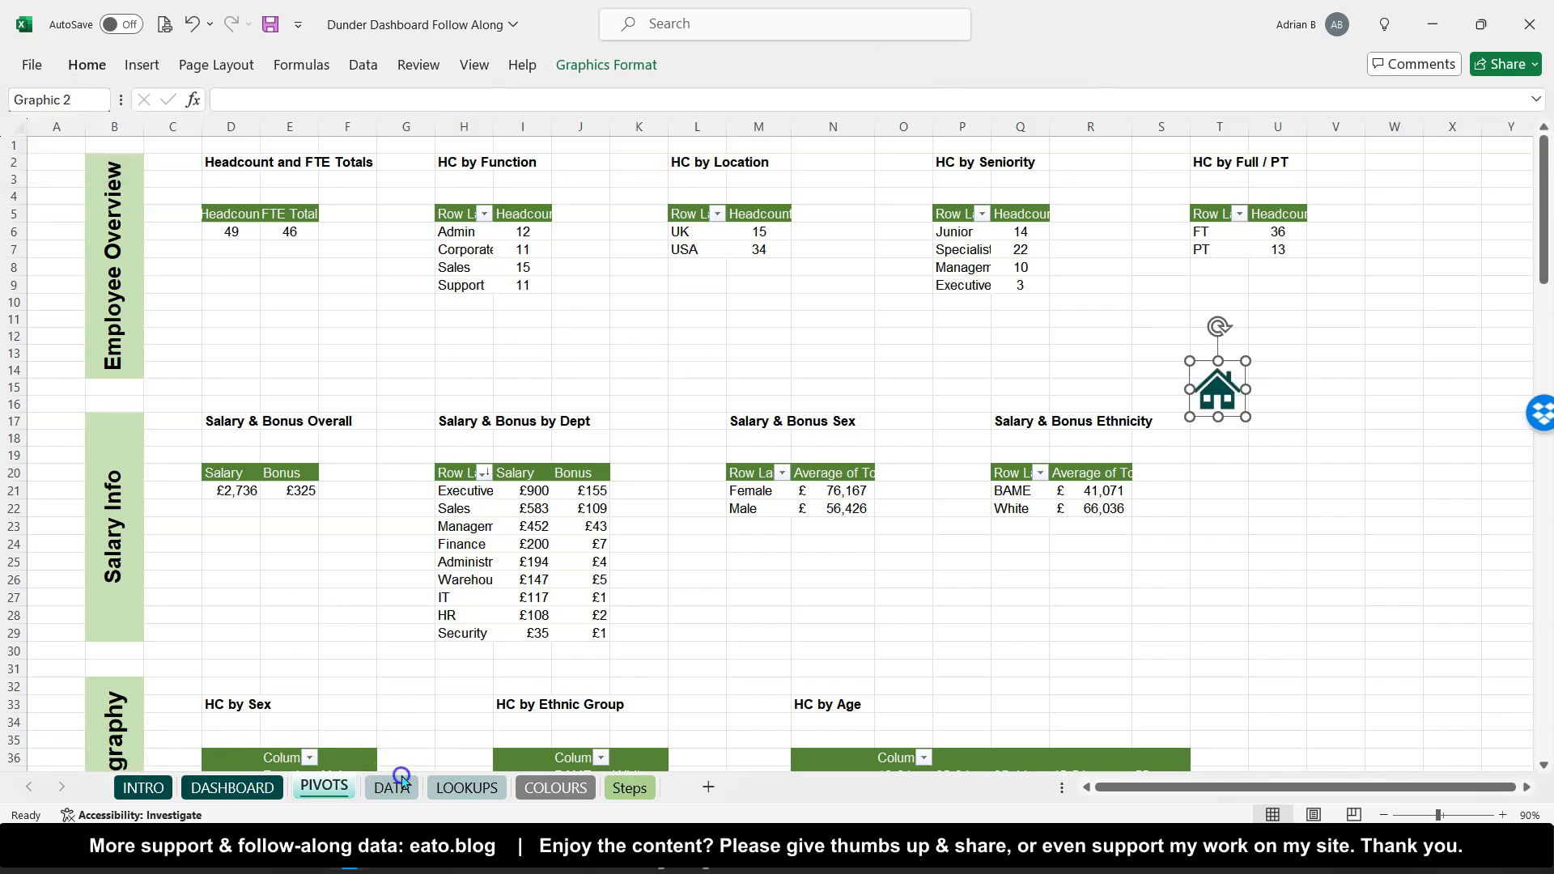
right_click(1223, 379)
click(1272, 354)
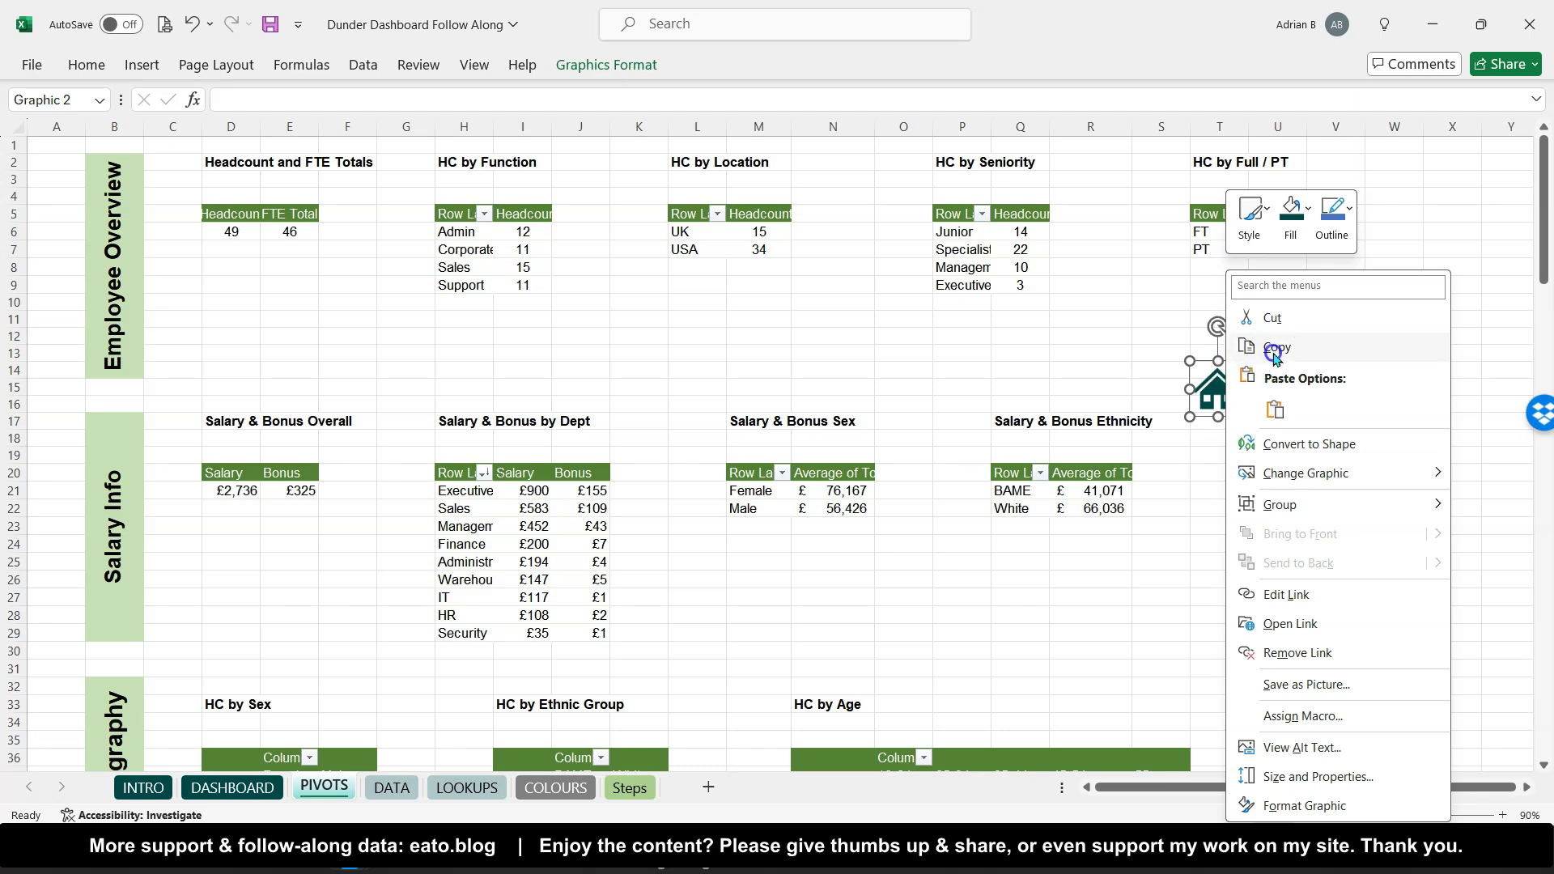
click(395, 785)
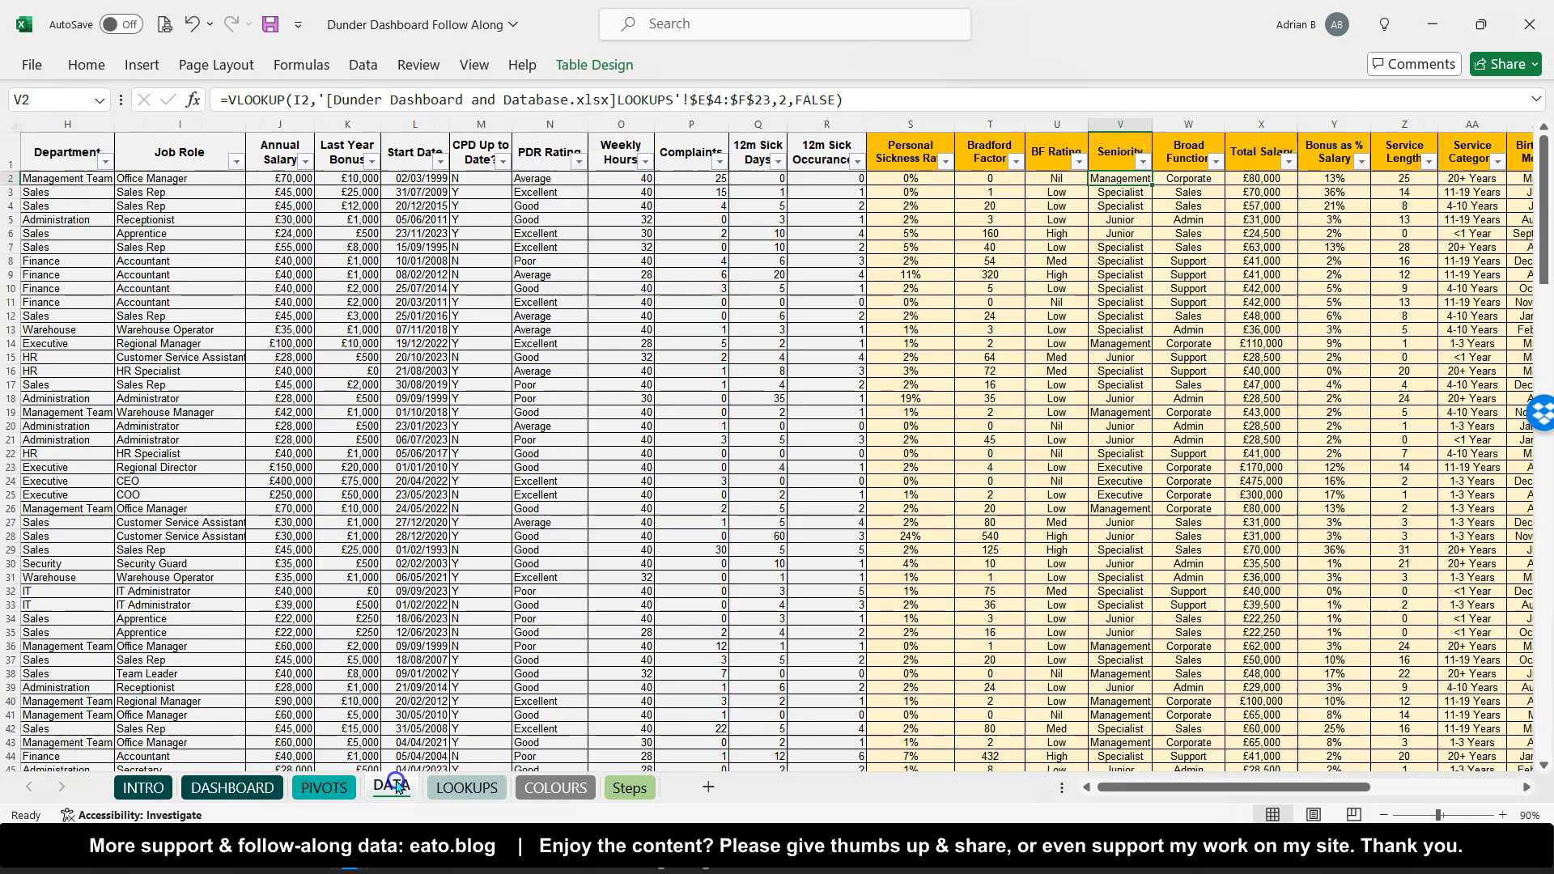
ctrl+scroll(728, 356, down, 2)
scroll(728, 357, right, 6)
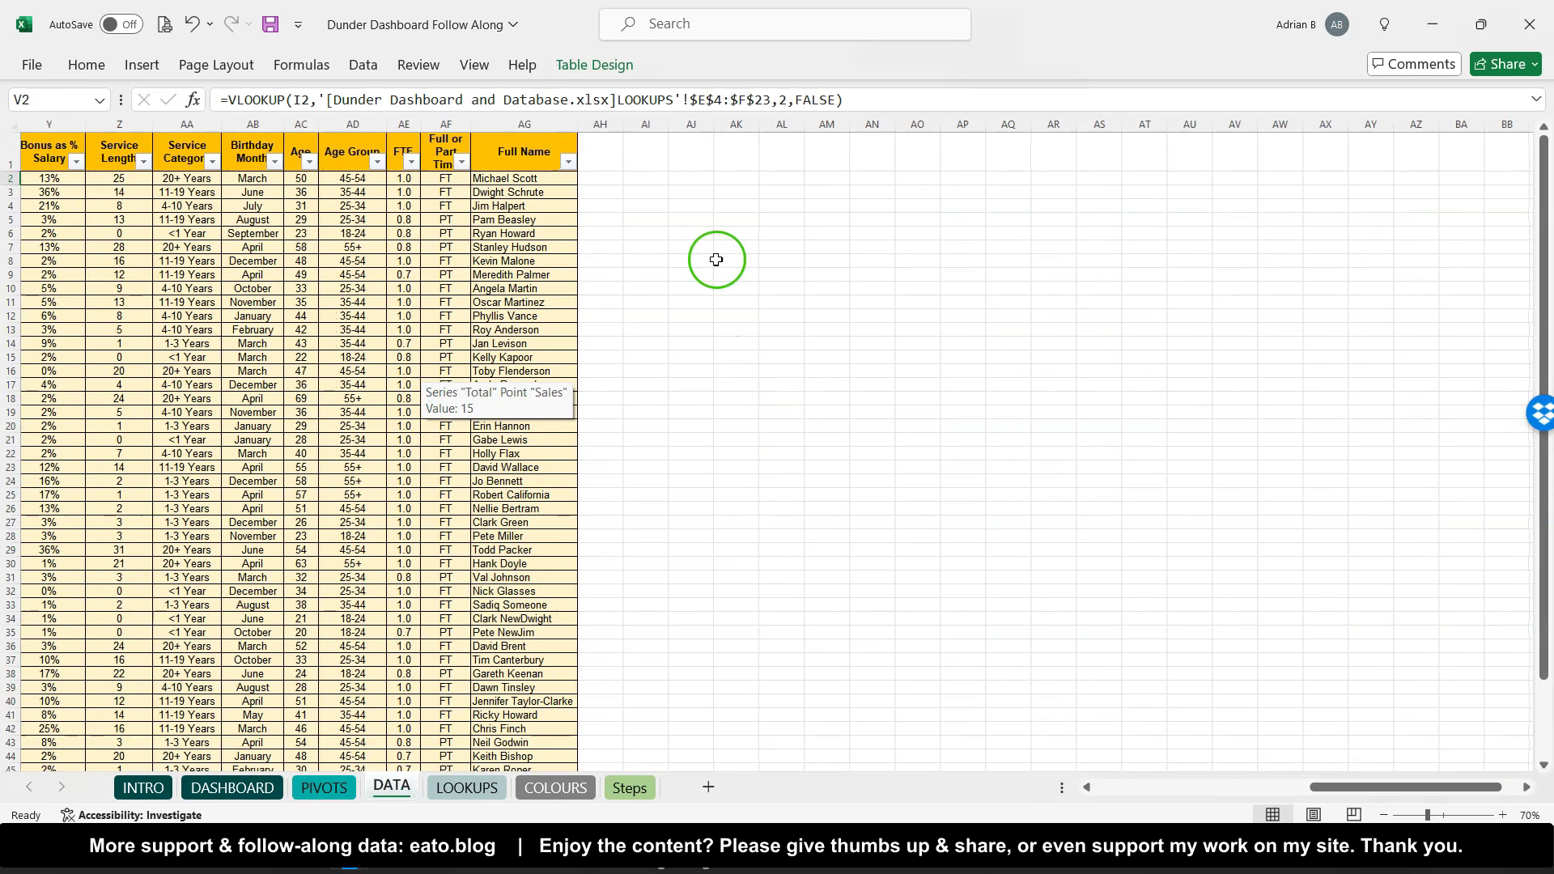
right_click(651, 146)
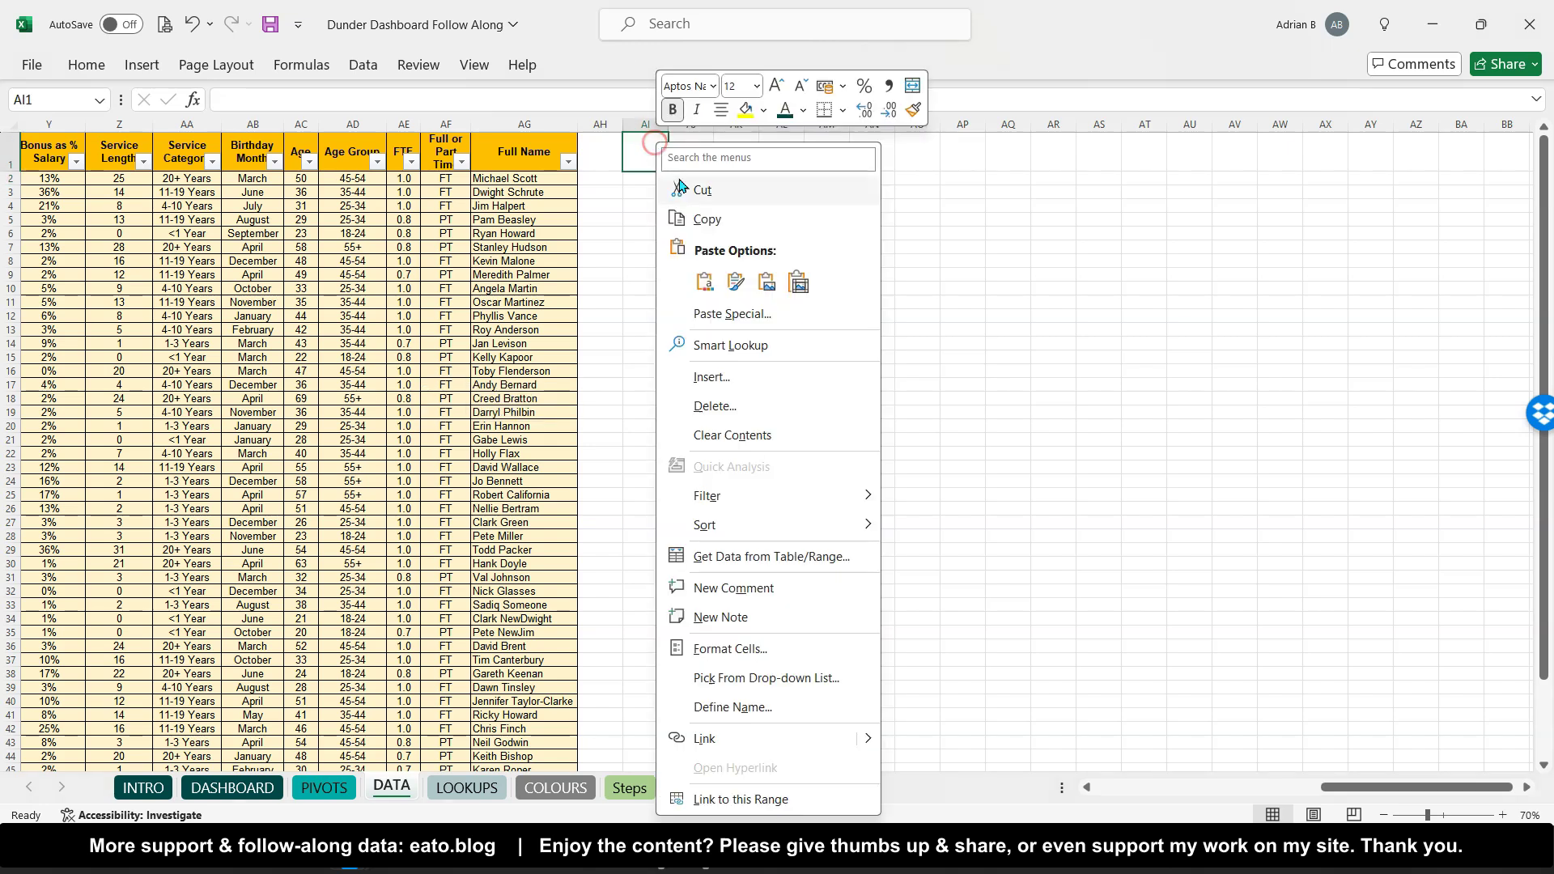
click(706, 283)
click(680, 281)
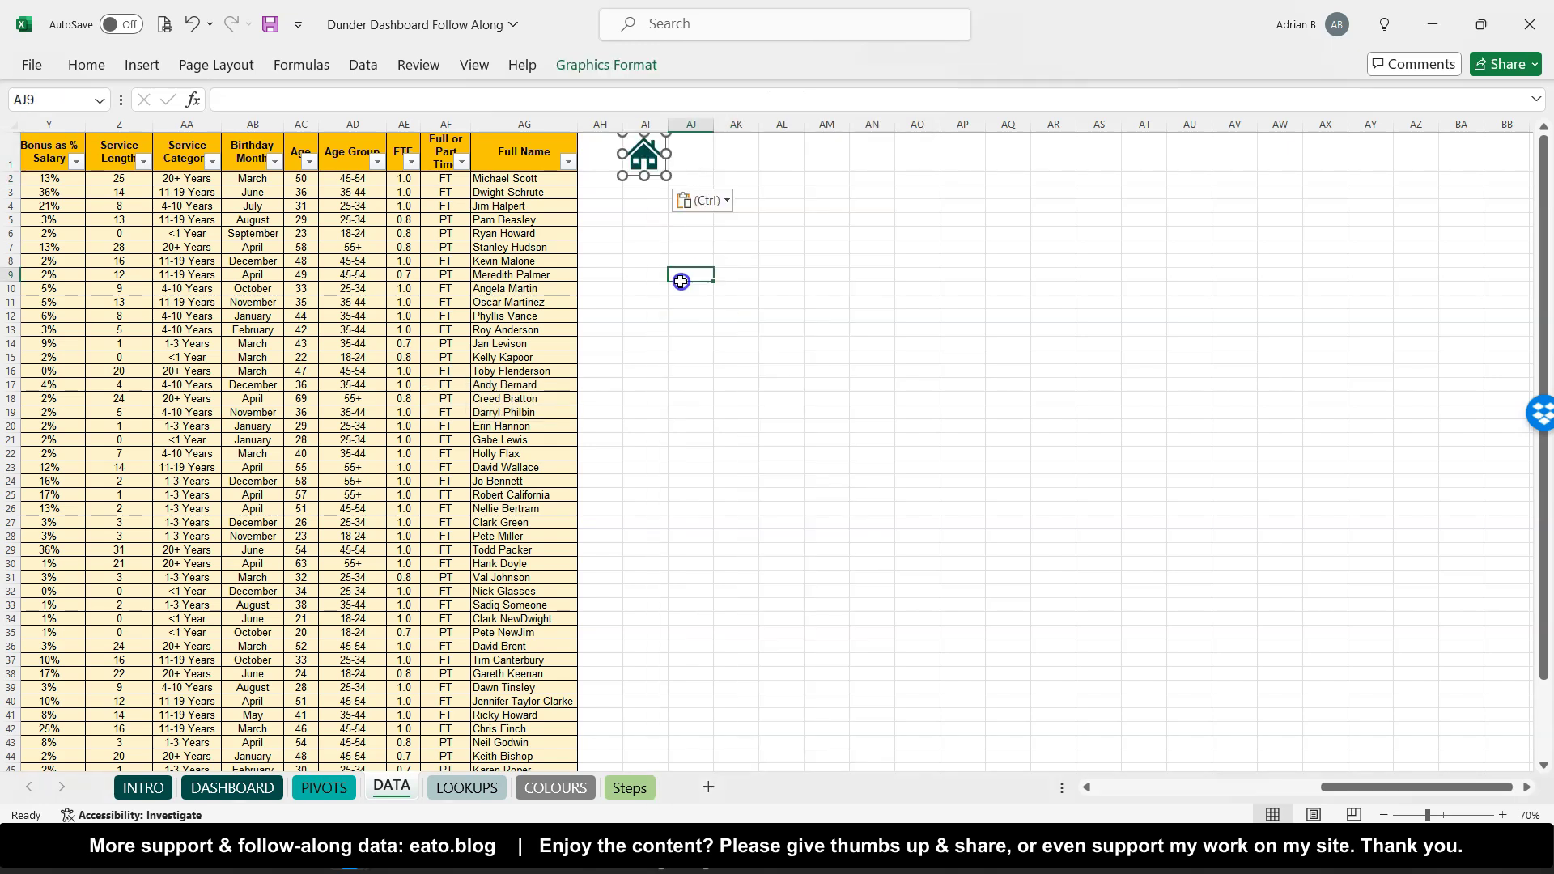
click(645, 159)
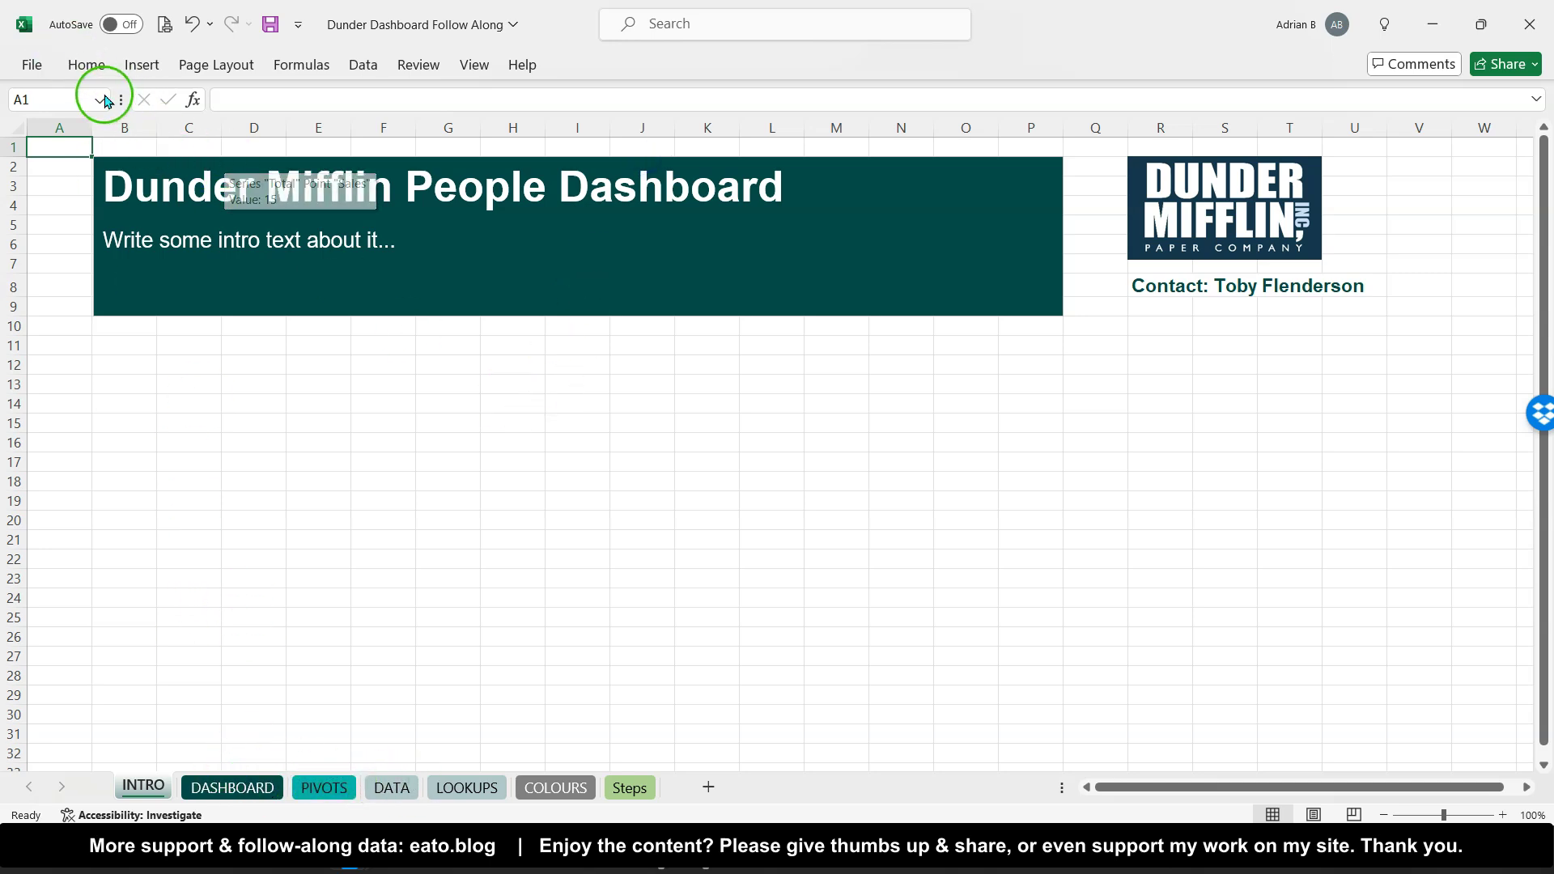
Draw a rounded rectangle below the INTRO banner across about B11:E13 and label it "Dashboard >"
click(95, 71)
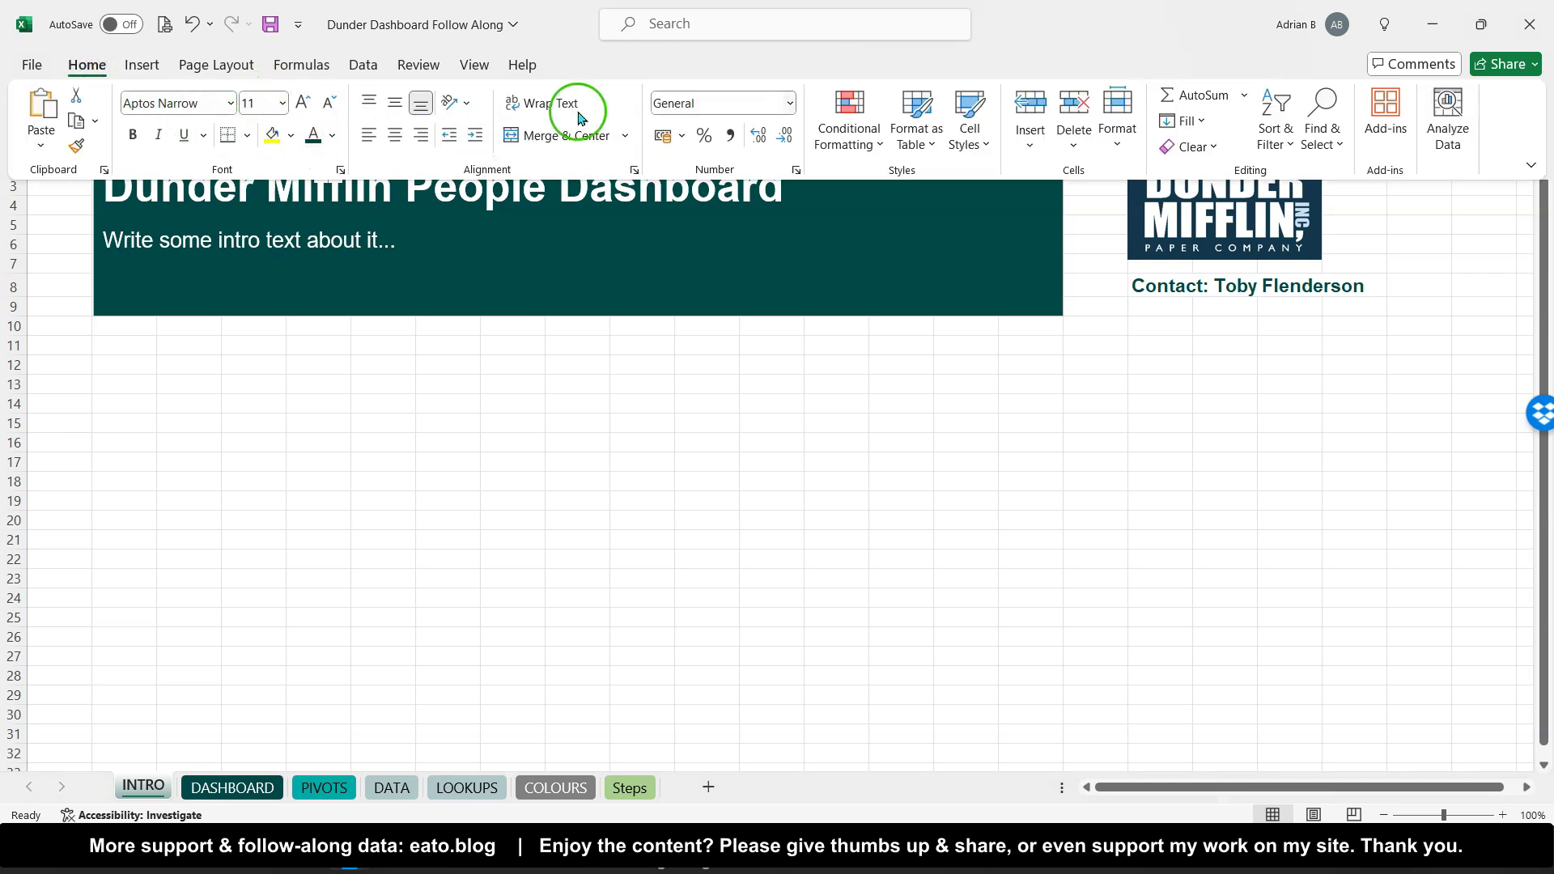
click(141, 73)
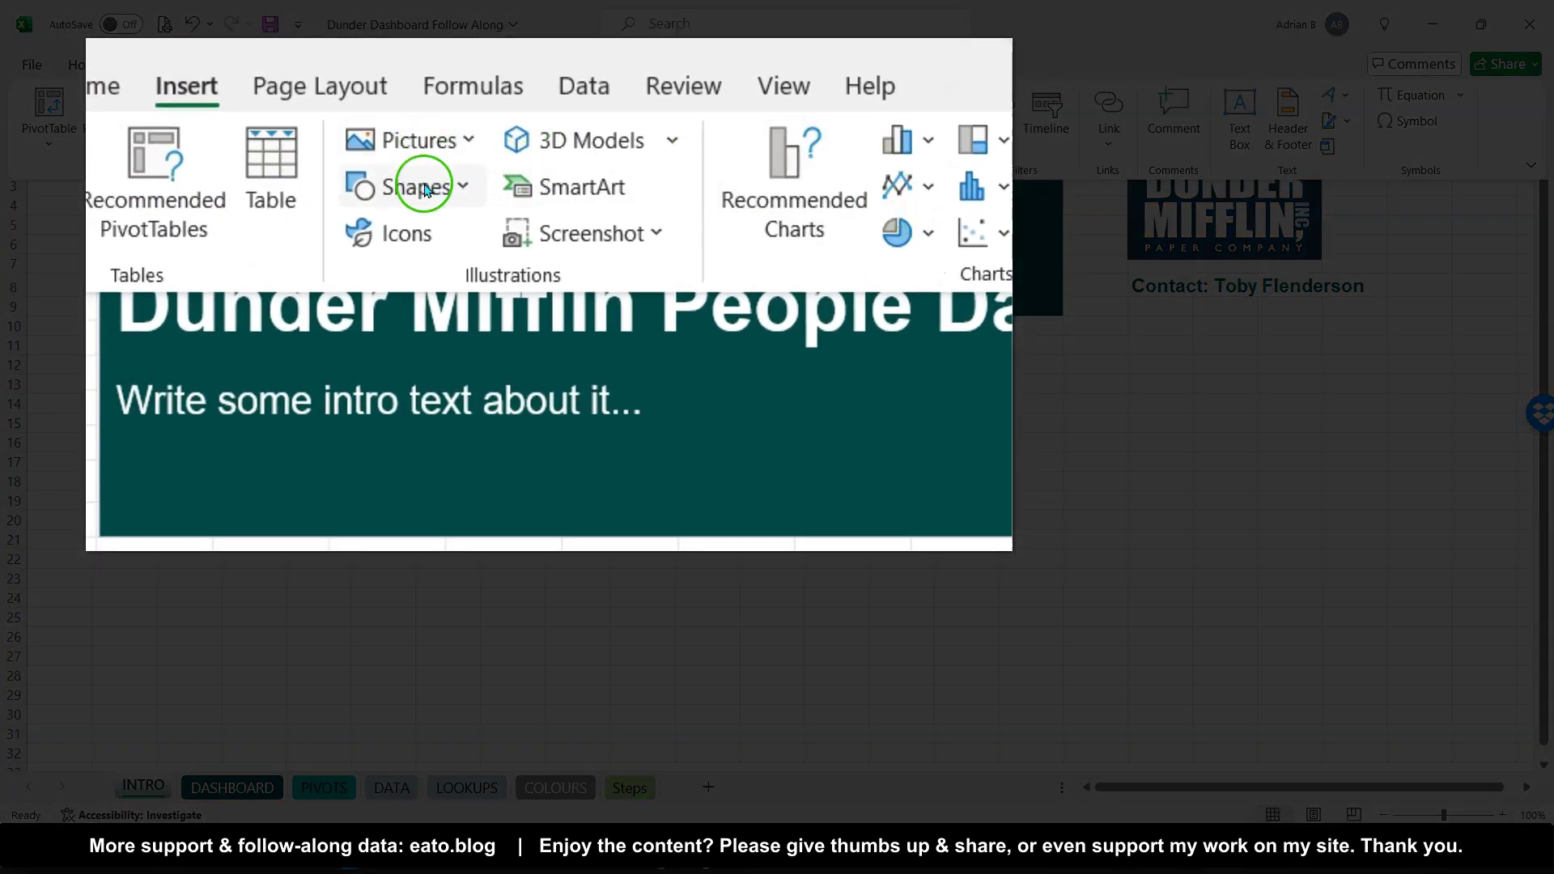
click(424, 188)
click(510, 270)
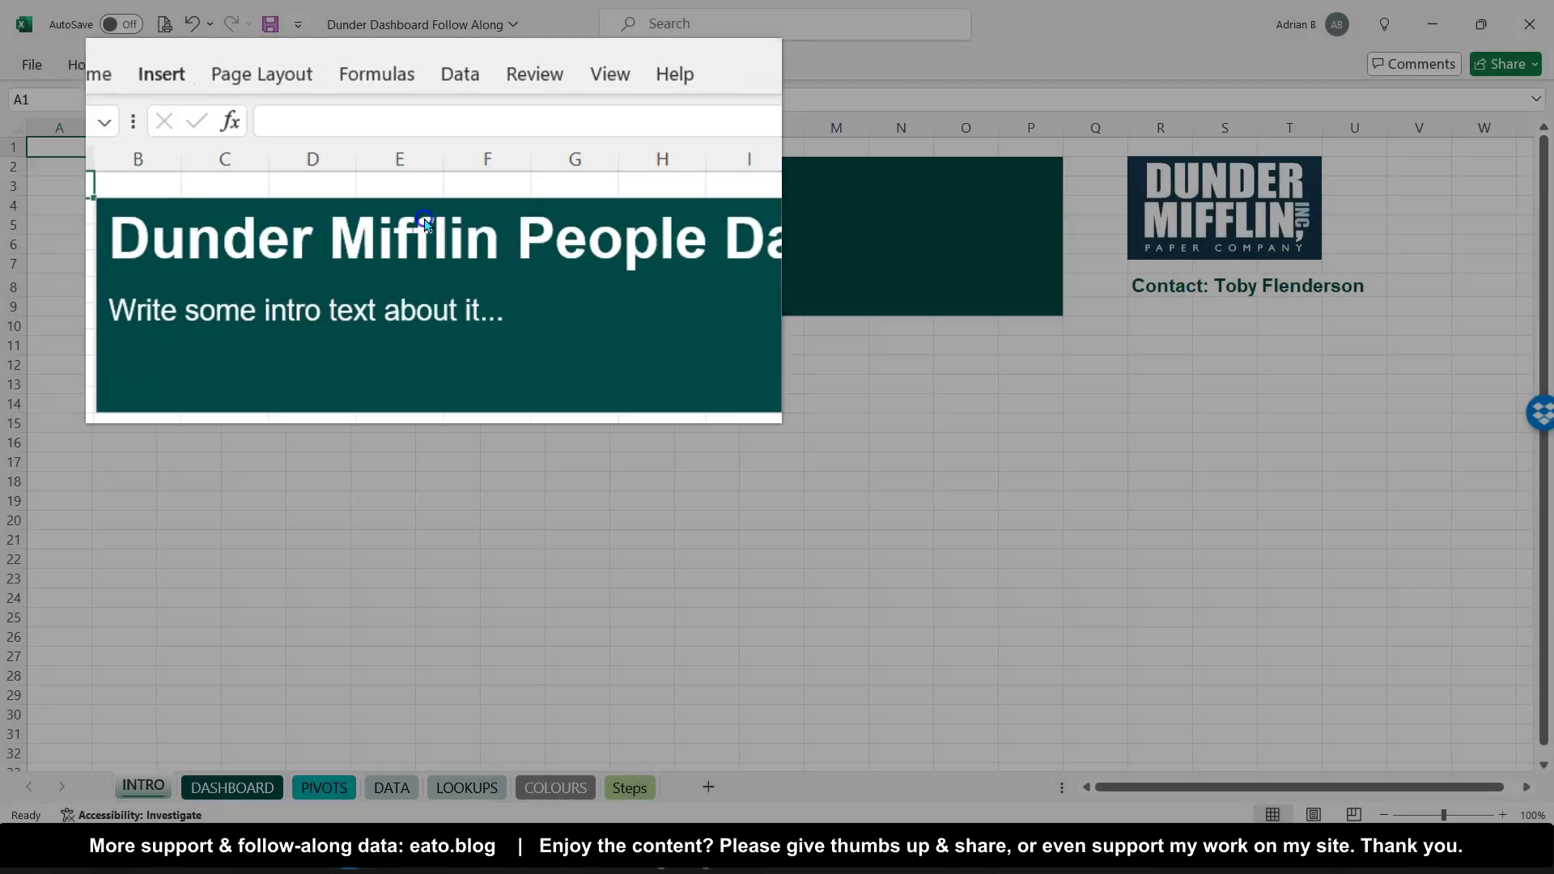
mouse_move(91, 334)
mouse_down()
mouse_move(152, 366)
mouse_move(331, 391)
mouse_up()
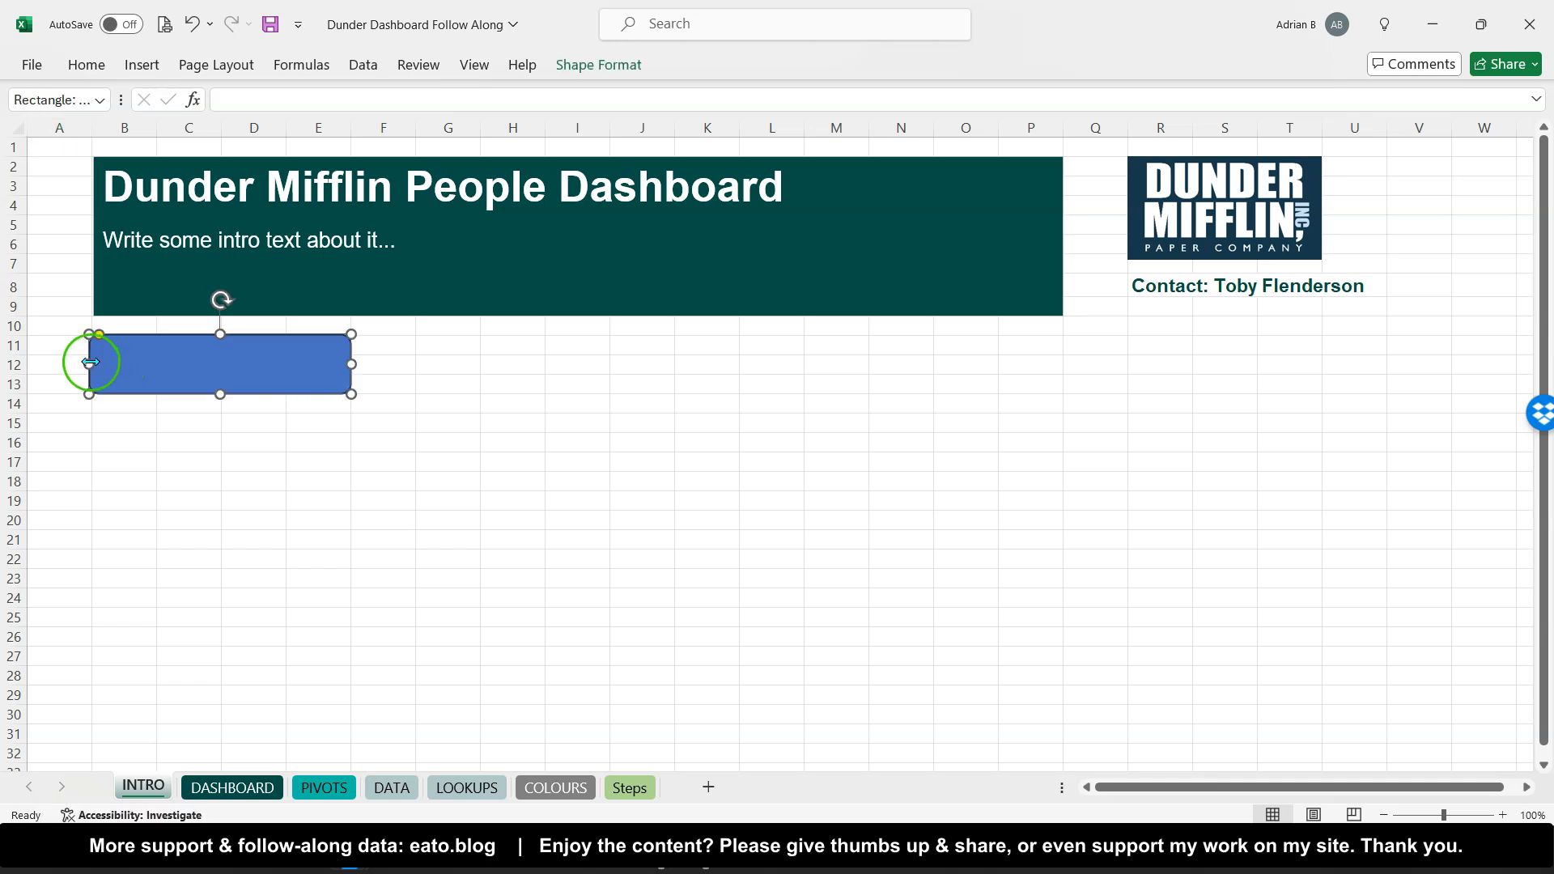
drag(91, 363, 93, 363)
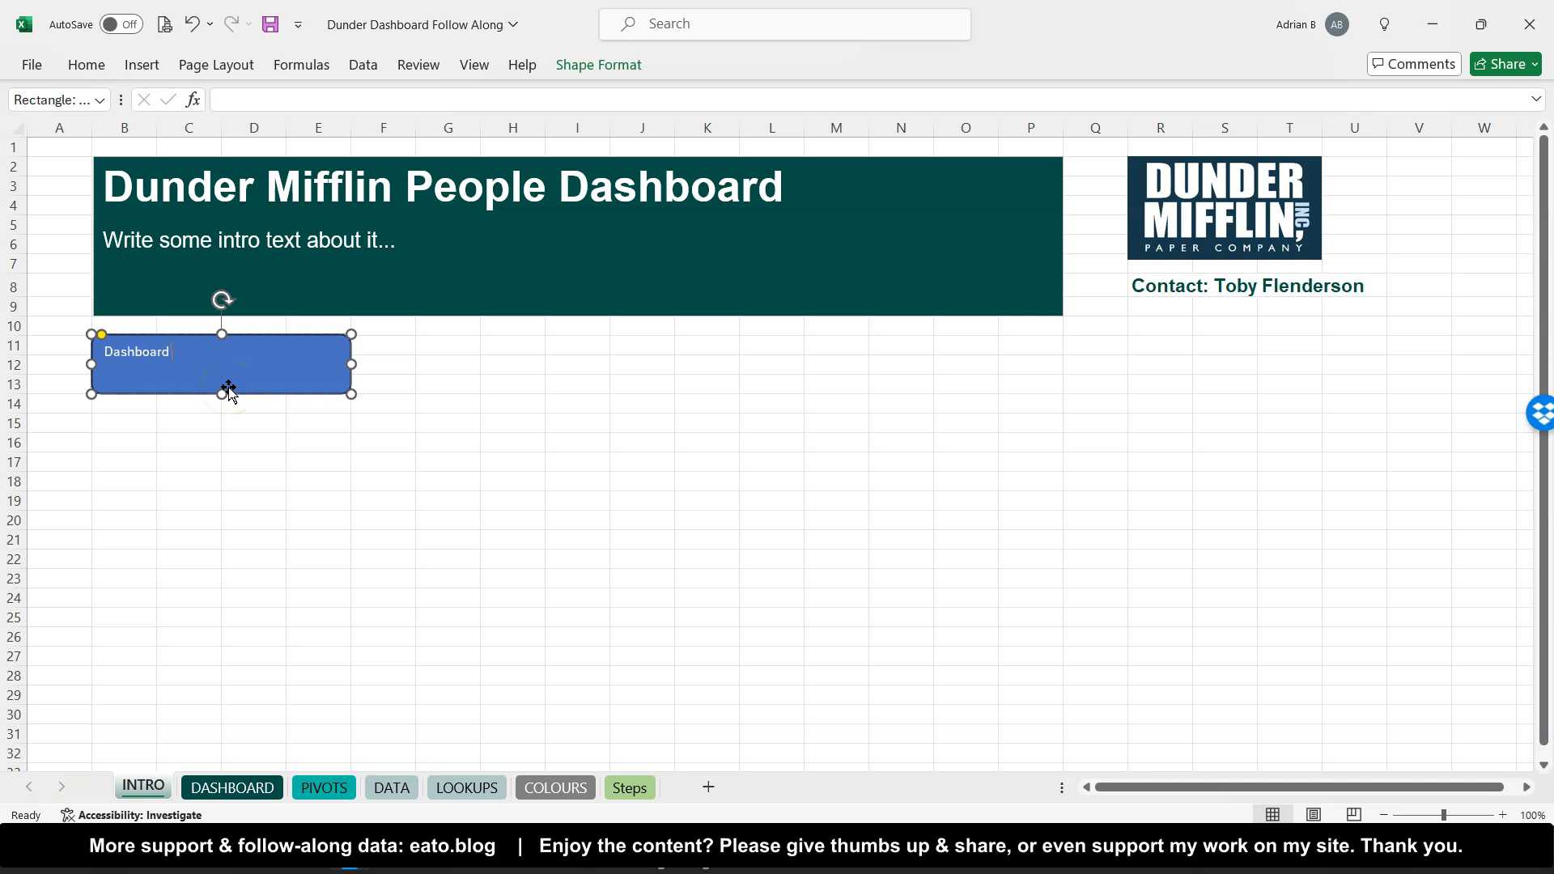
Fill the Dashboard button with the dark teal brand colour and make its label white
click(86, 65)
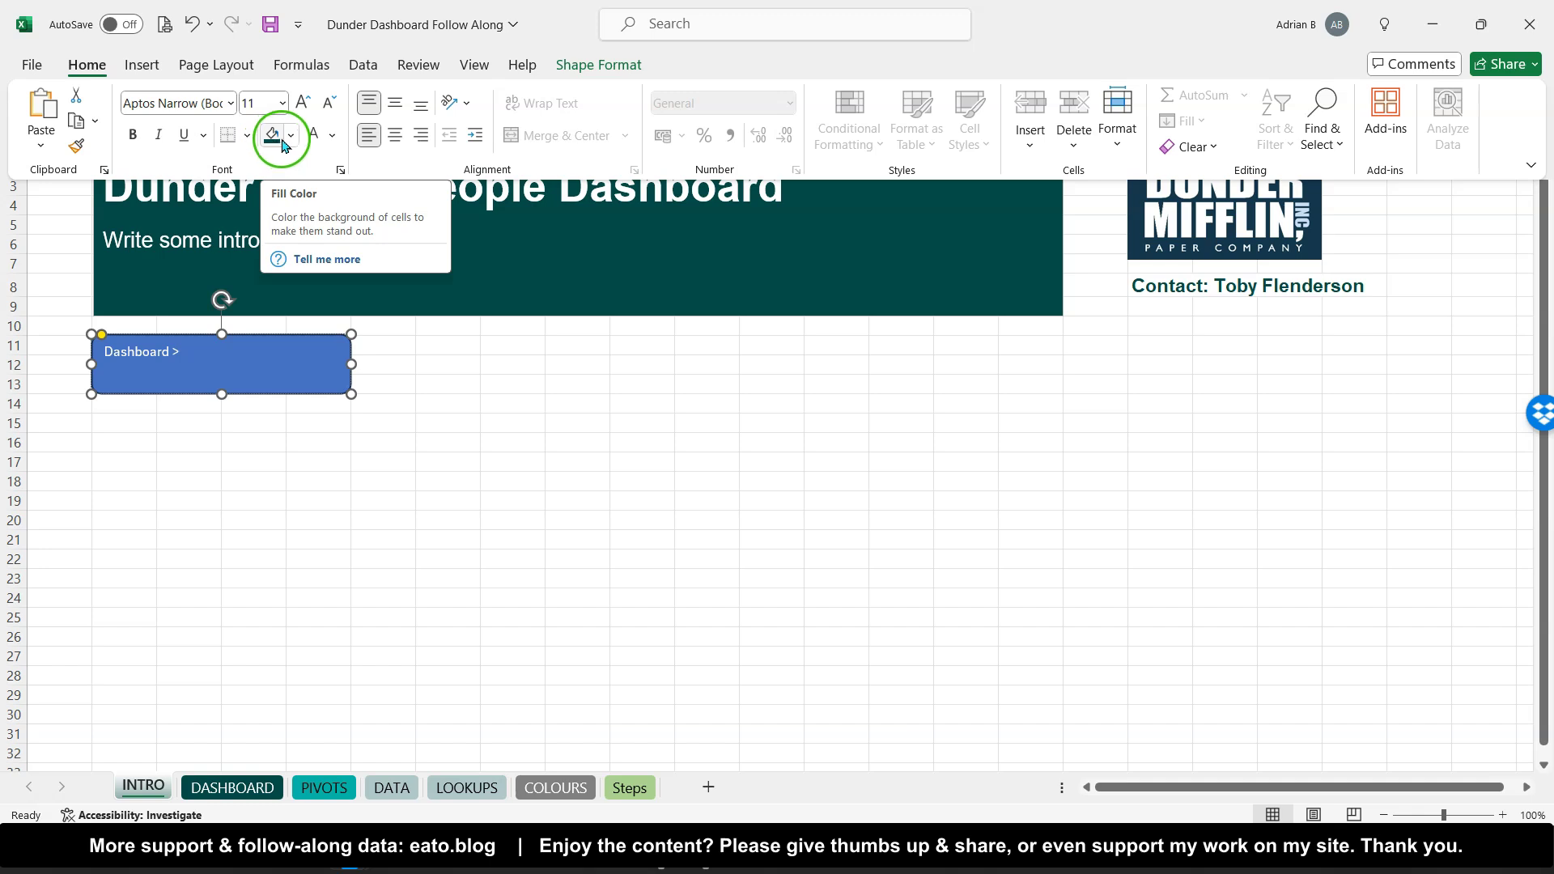
click(275, 136)
click(319, 142)
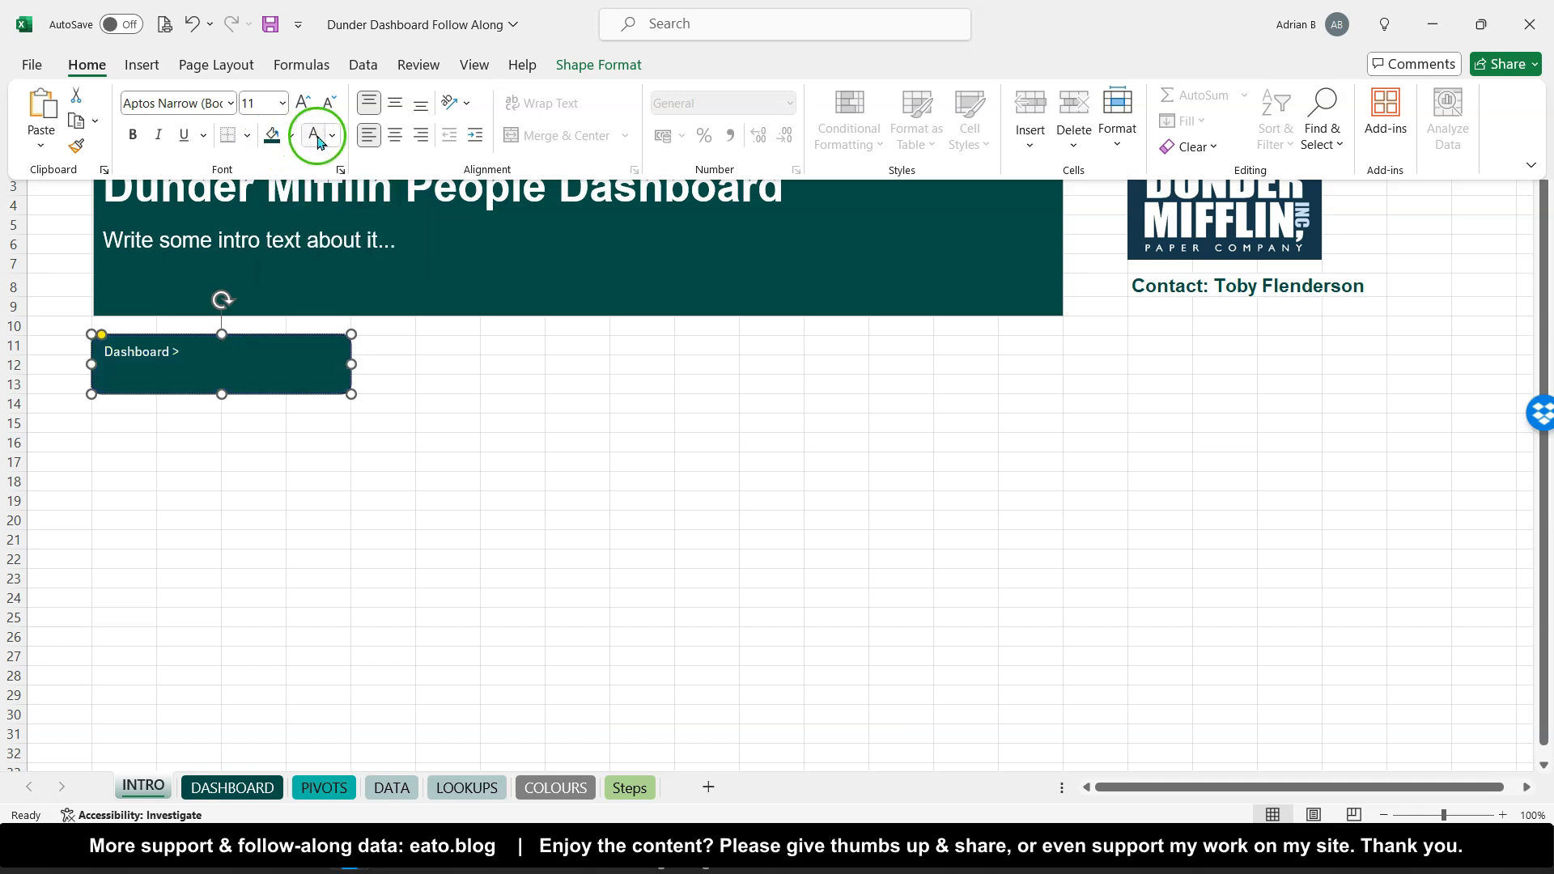
Format the Dashboard button's label as Arial 28 pt bold
click(230, 102)
click(193, 248)
click(230, 103)
click(196, 249)
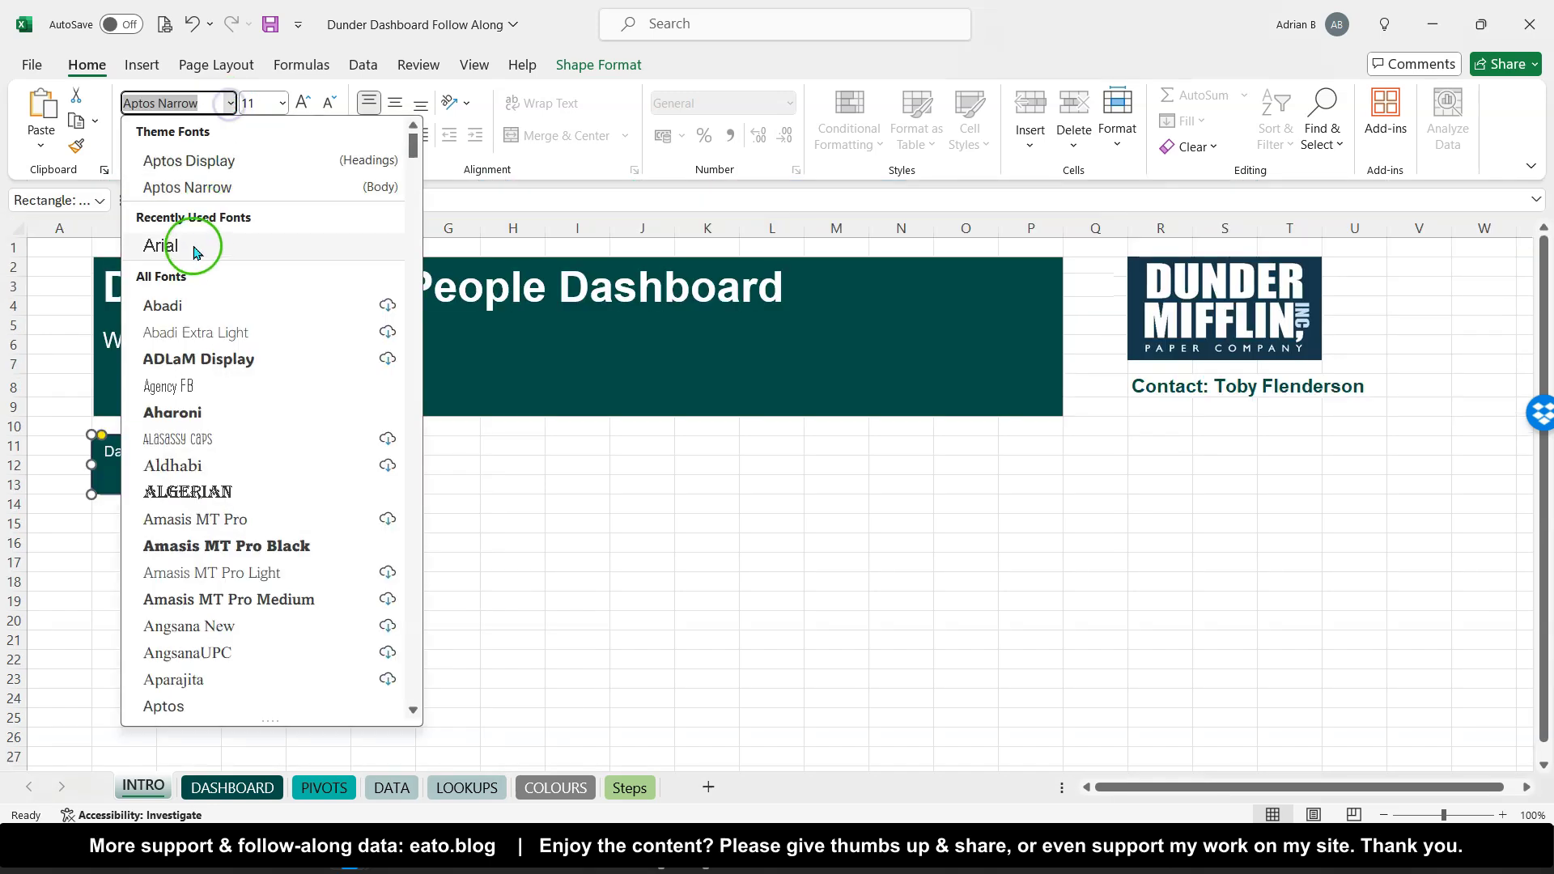
click(304, 102)
click(304, 103)
click(304, 103)
click(305, 102)
click(304, 103)
click(305, 103)
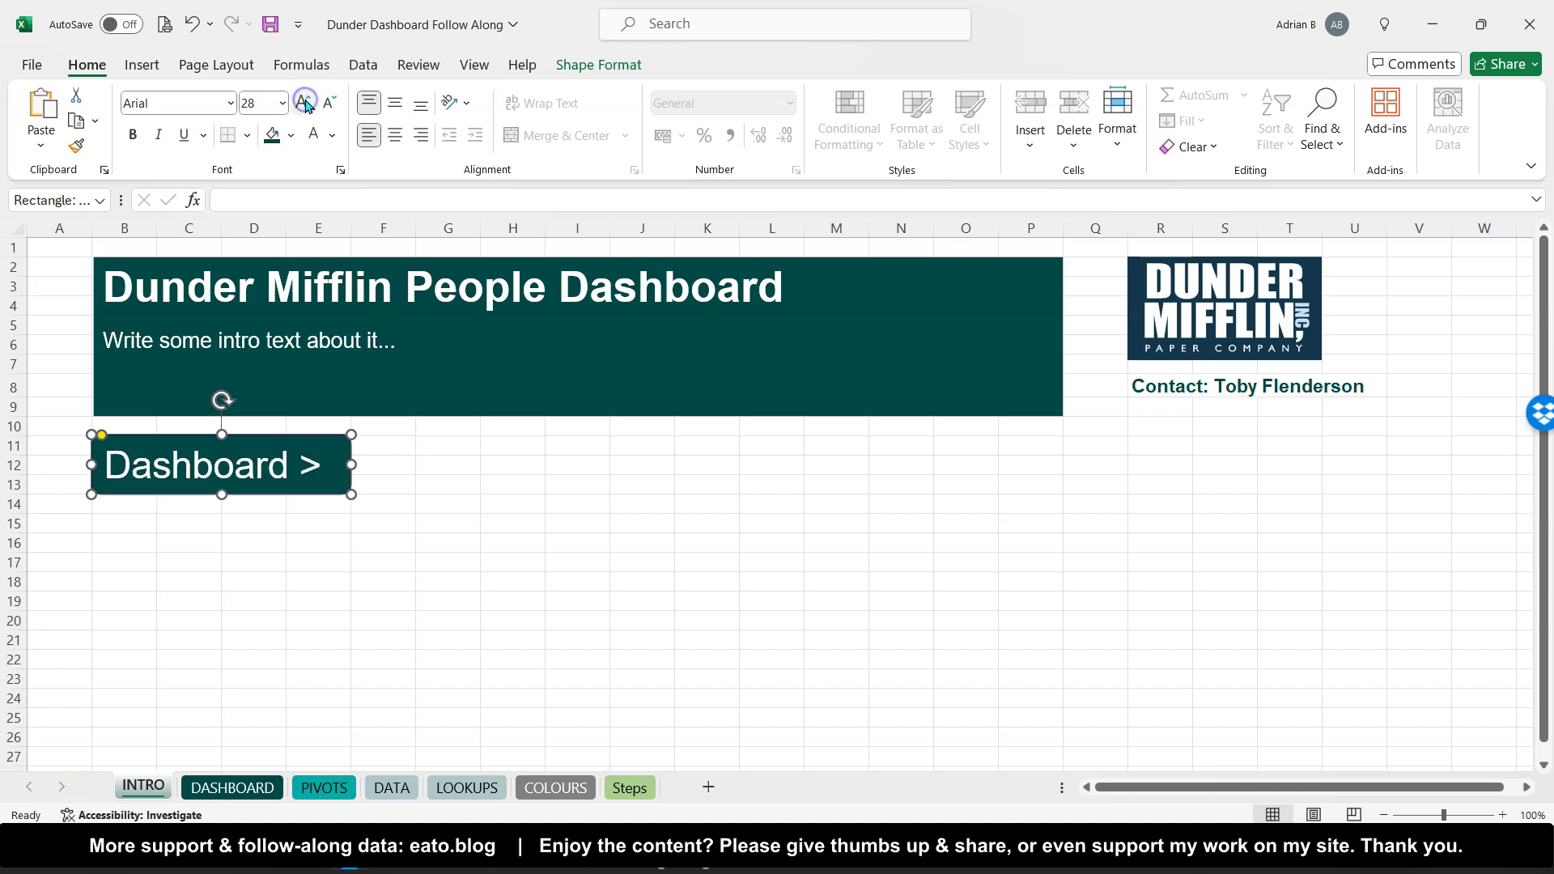
click(134, 136)
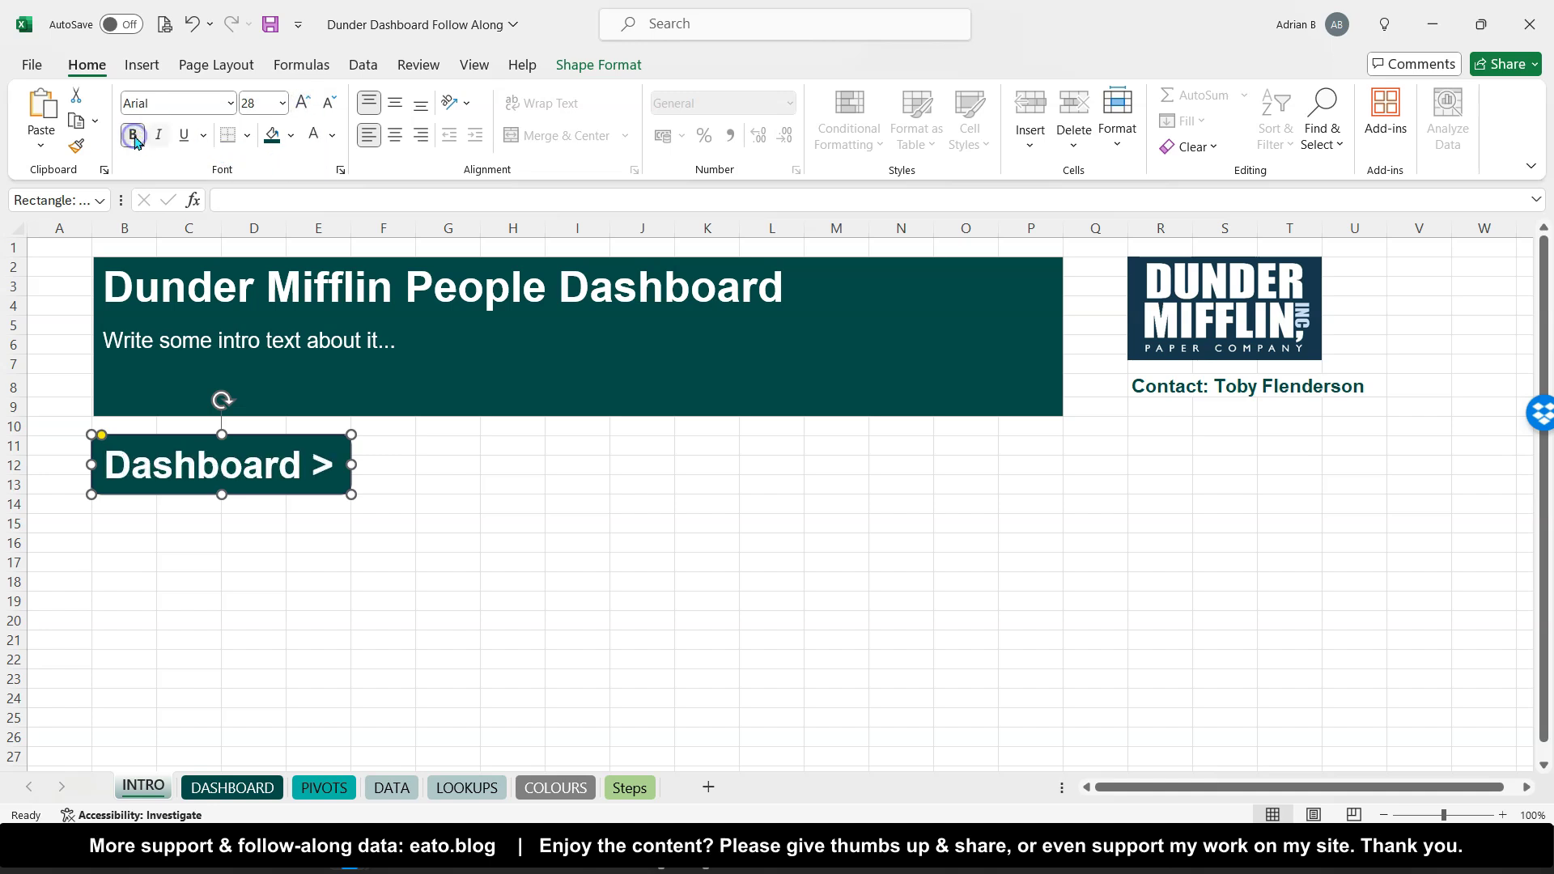
Link the Dashboard button to cell A1 of the DASHBOARD sheet with the ScreenTip "Go to Dashboard >"
right_click(338, 501)
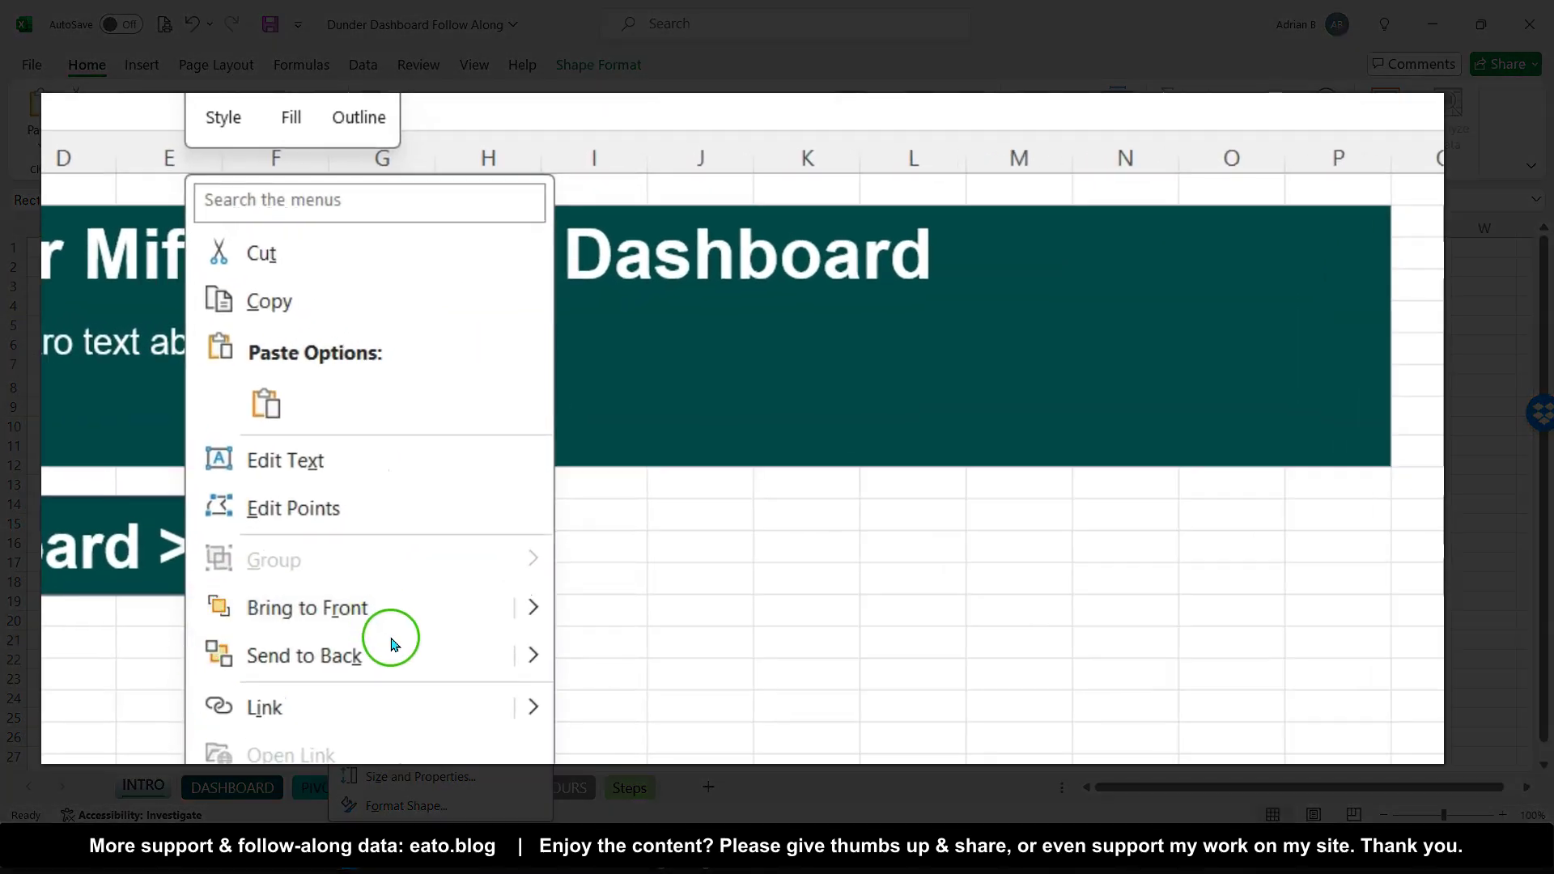
click(338, 712)
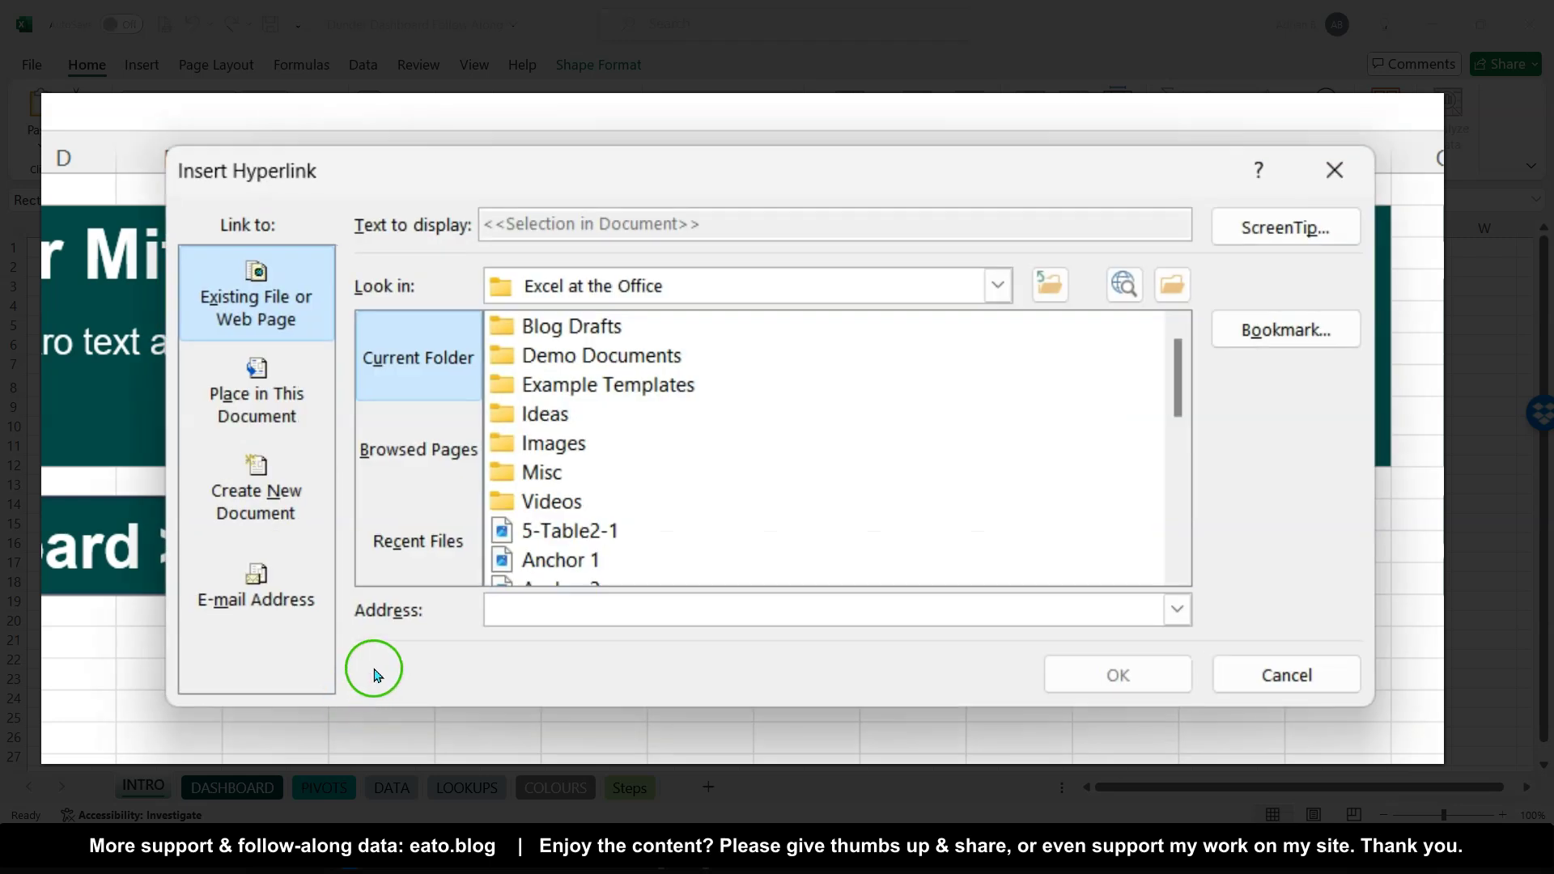
click(372, 445)
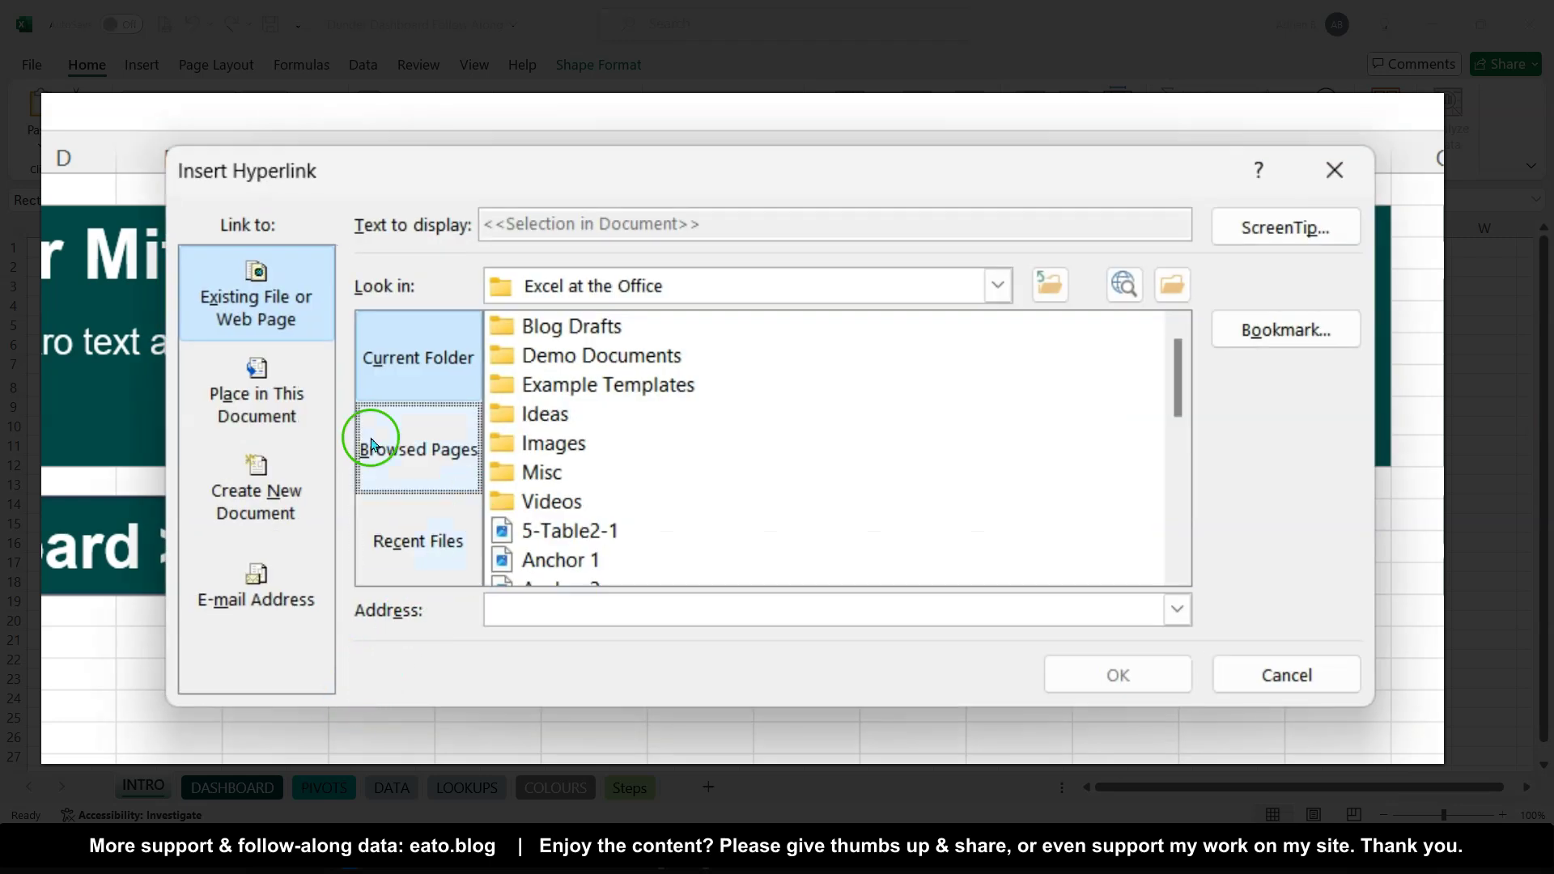
click(247, 395)
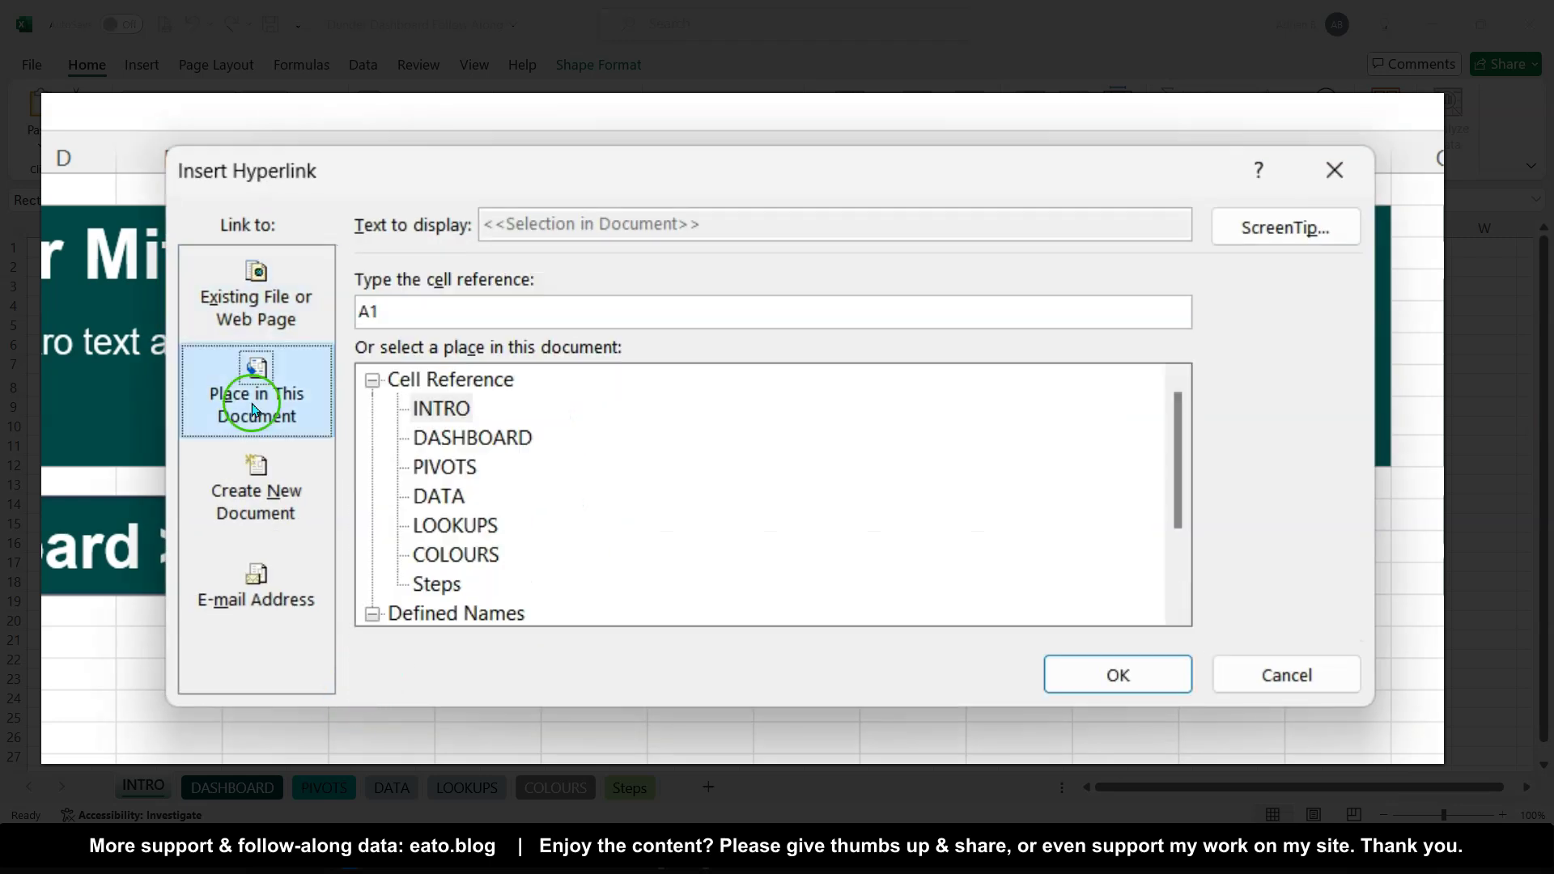
click(486, 438)
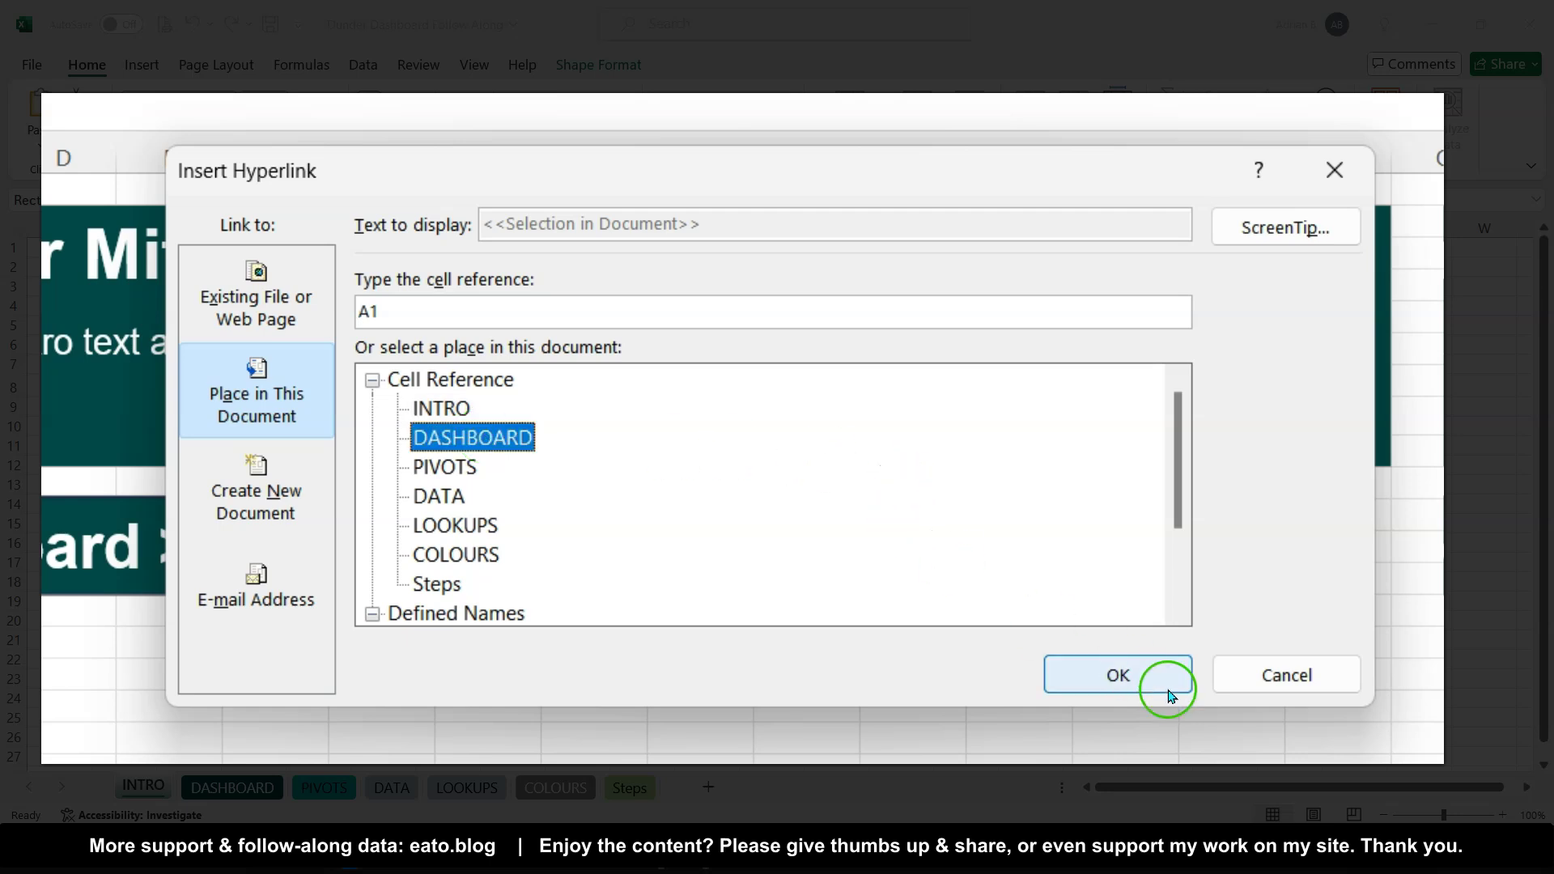
click(1282, 237)
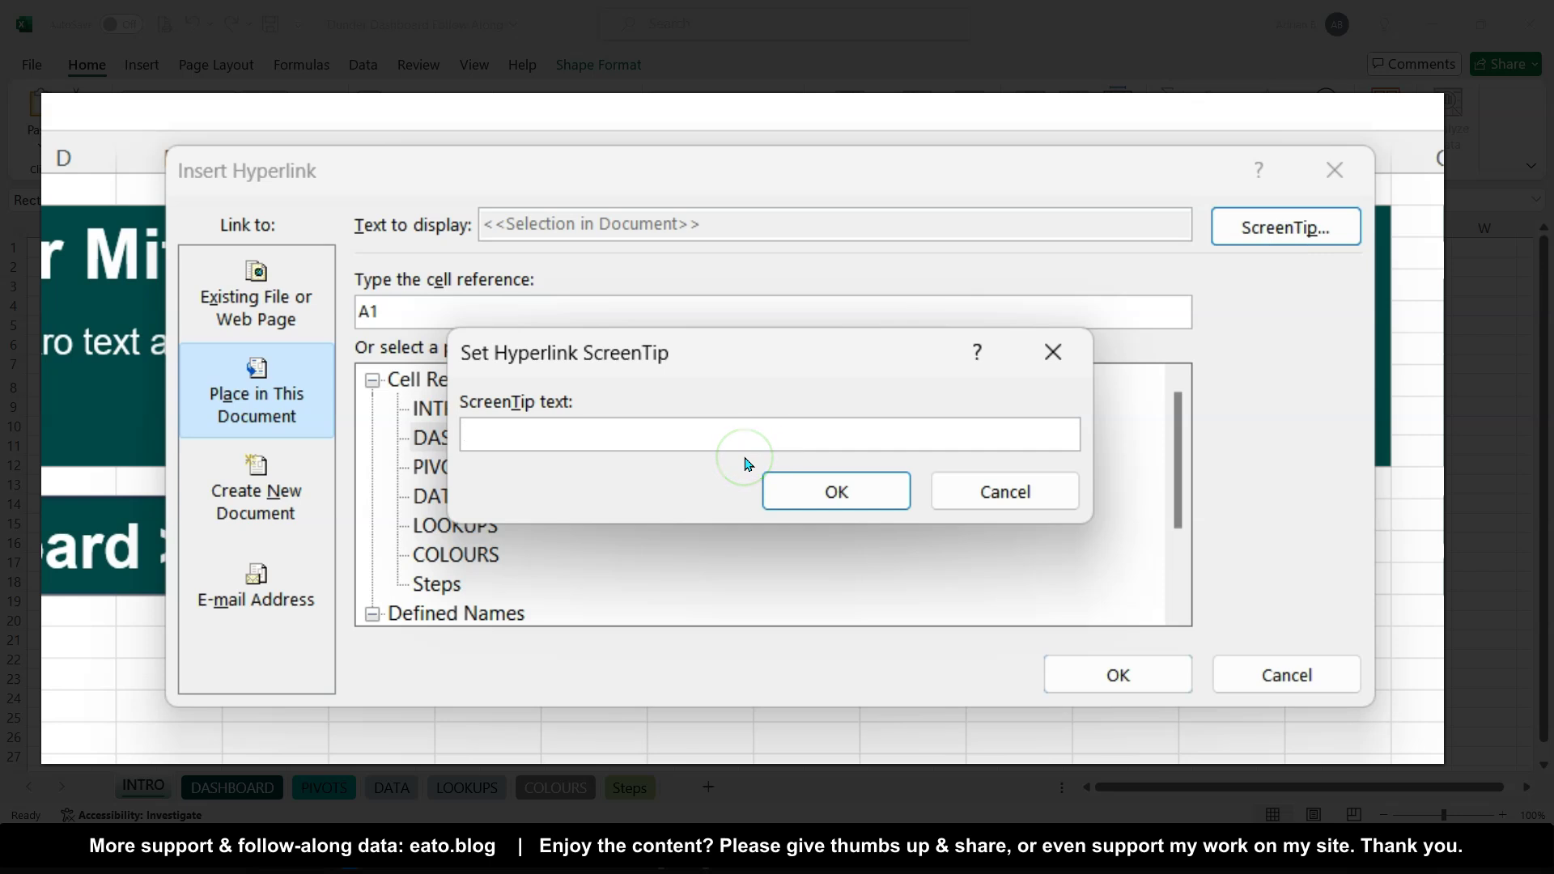
text(Go to Dashboard >)
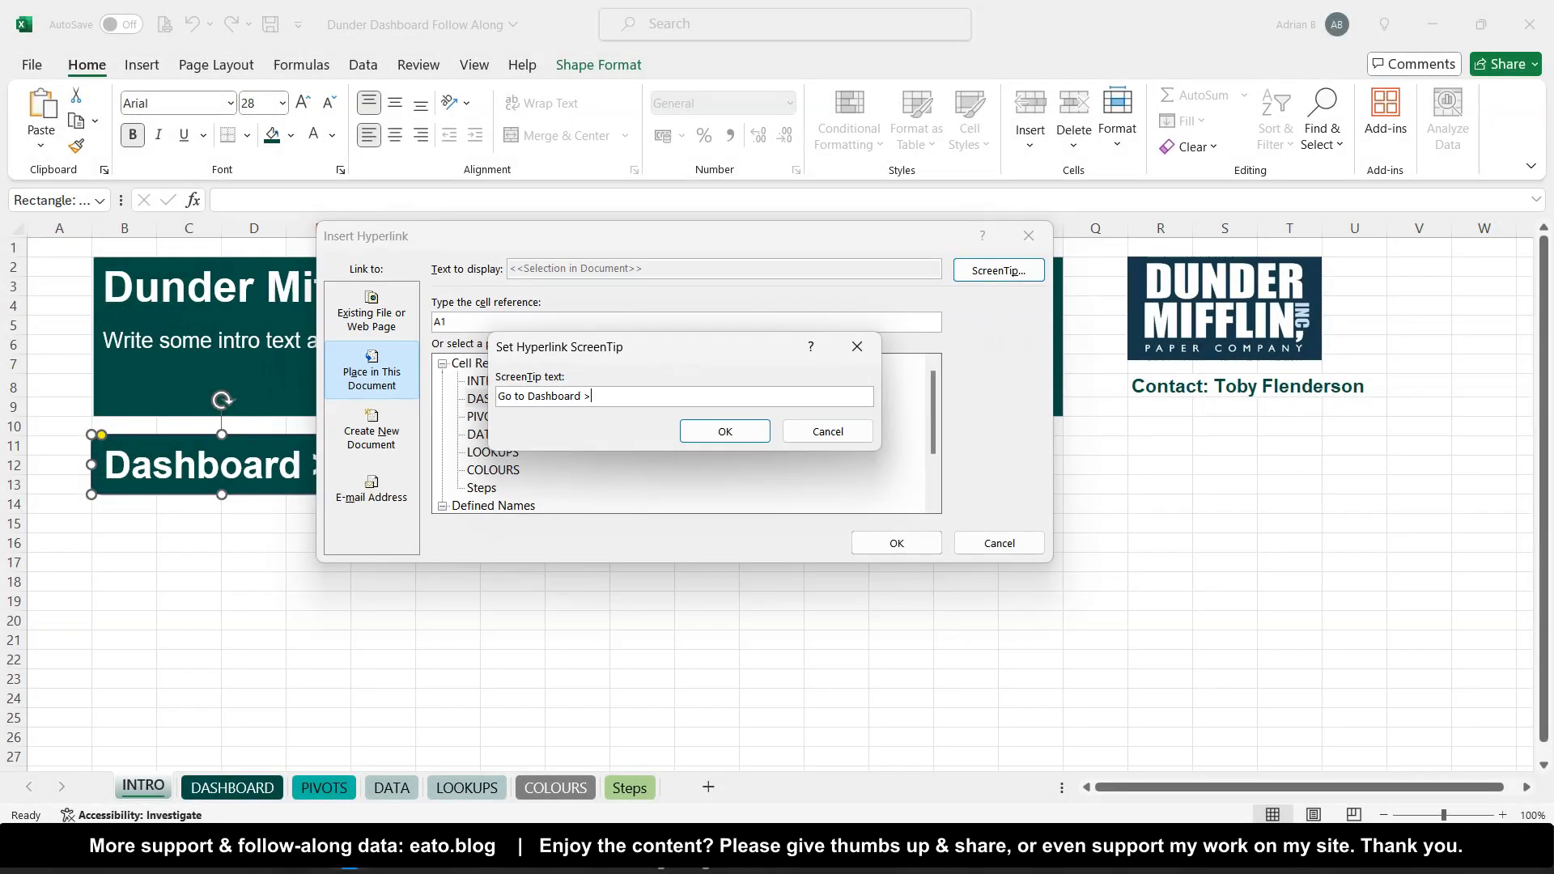
click(732, 429)
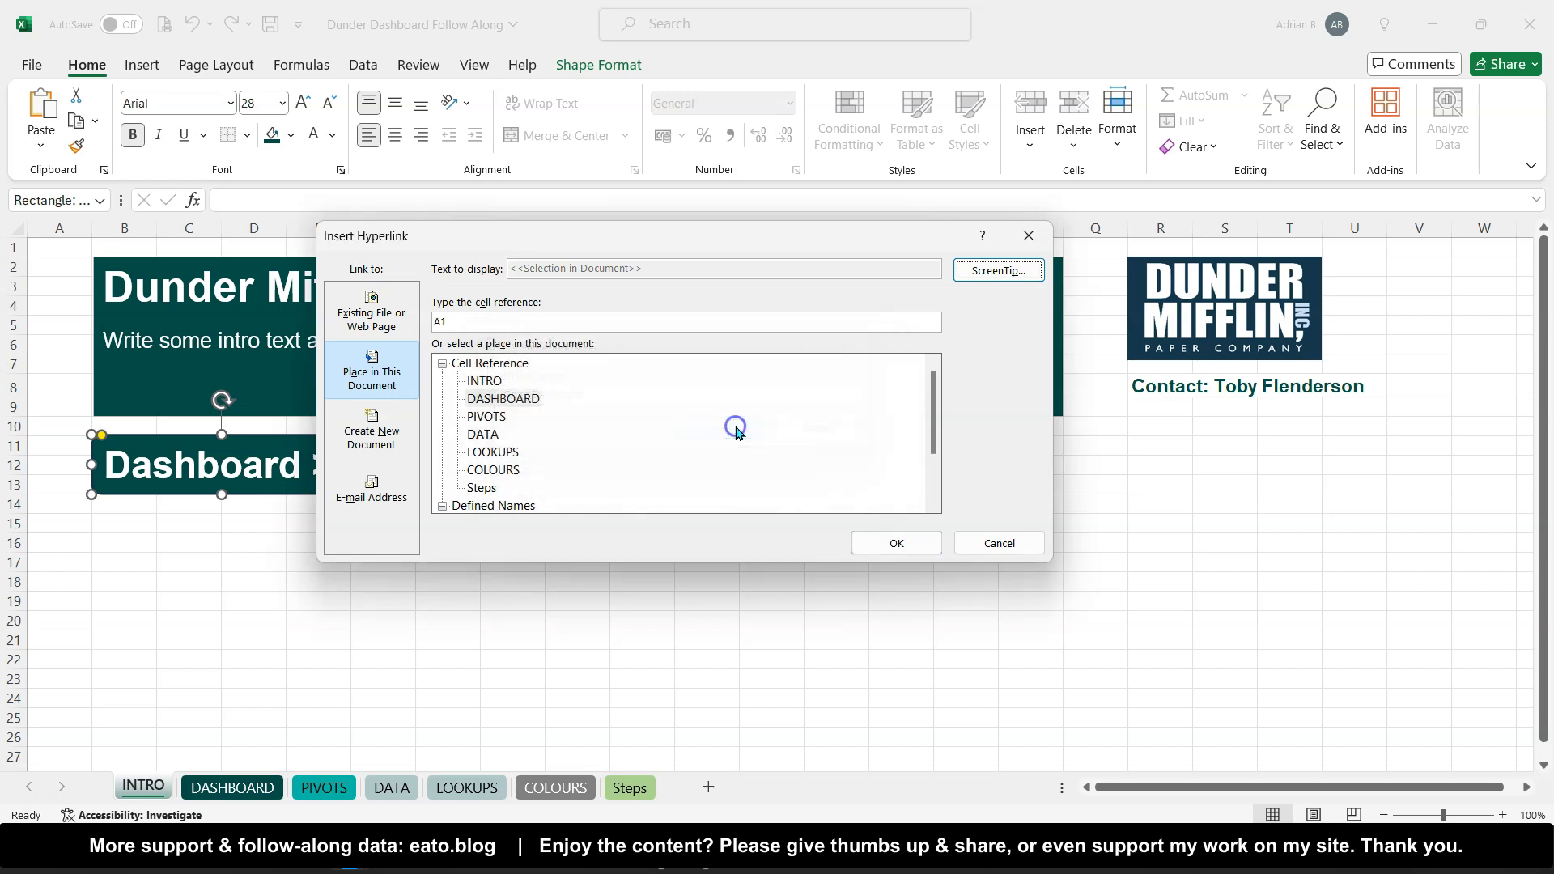
click(895, 553)
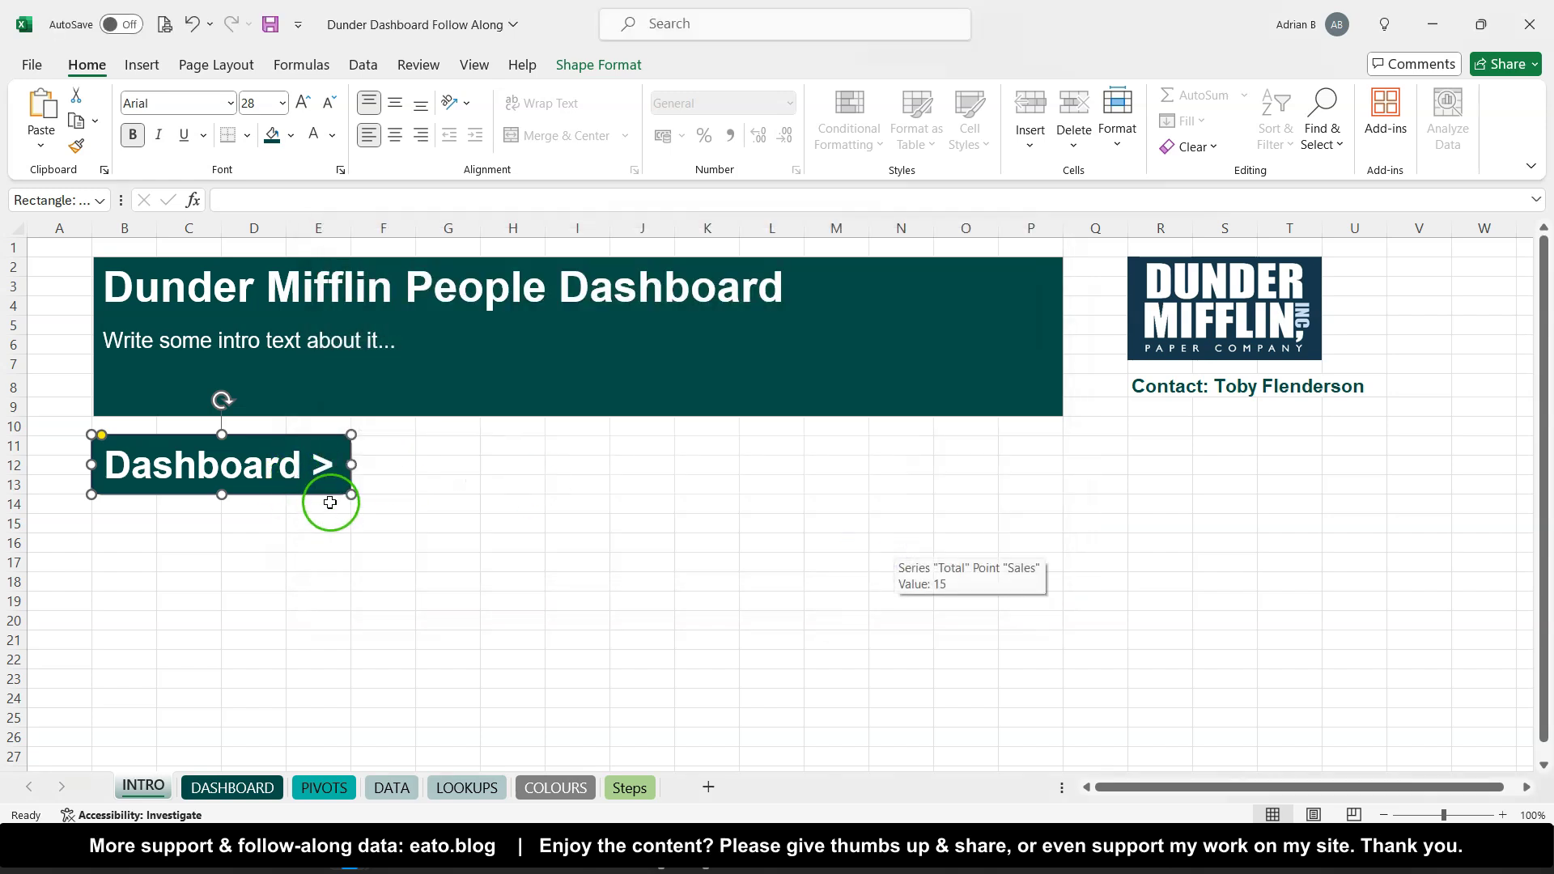
Test the Dashboard button's link and return to INTRO through the dashboard's home icon
mouse_move(308, 498)
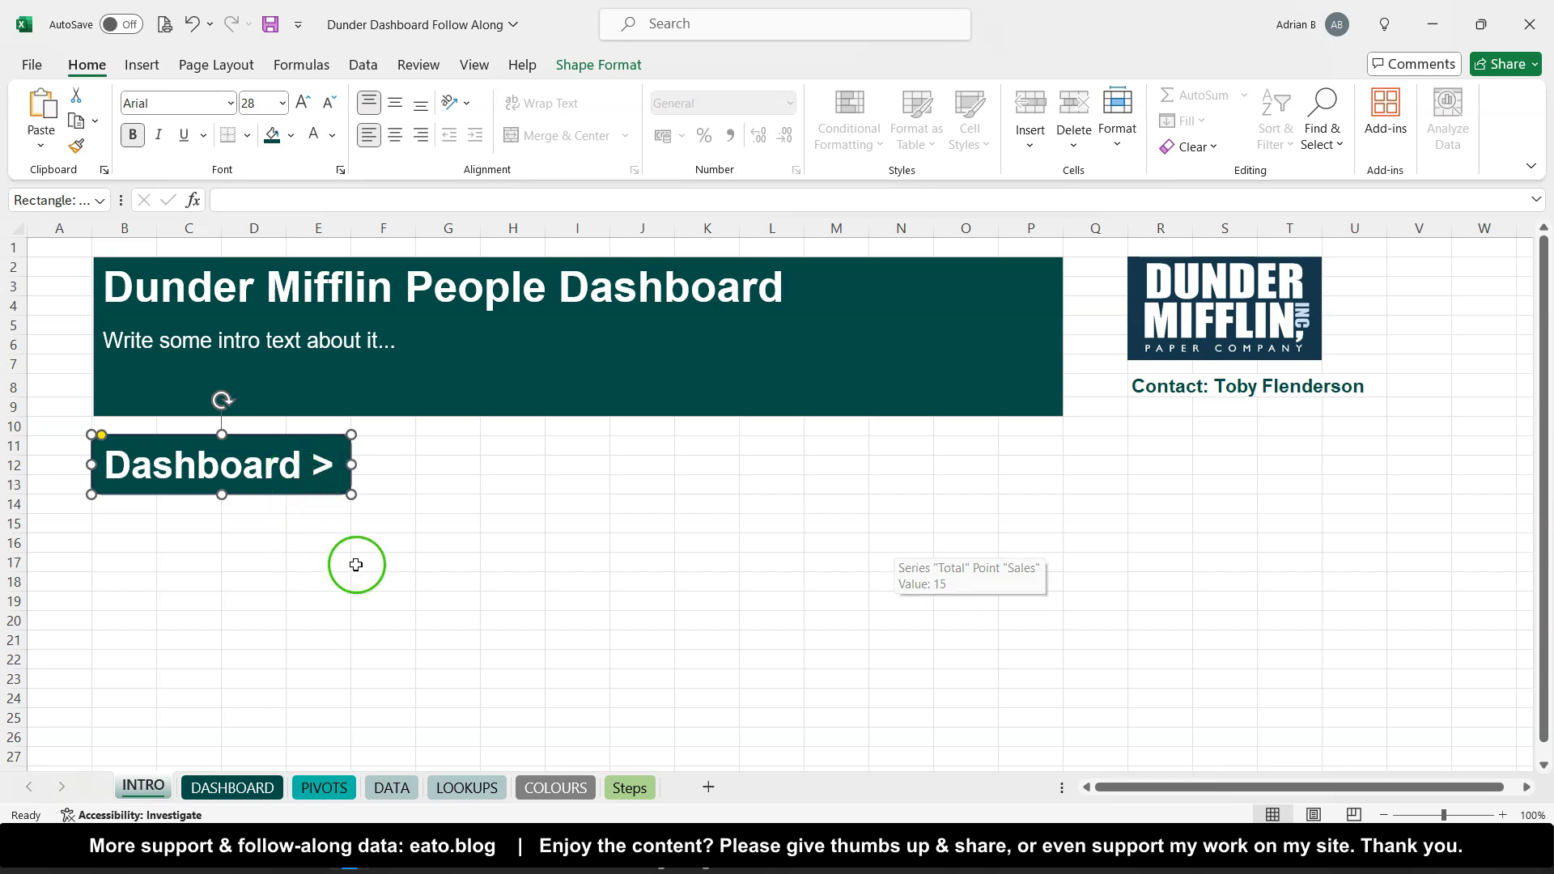
click(356, 564)
click(248, 455)
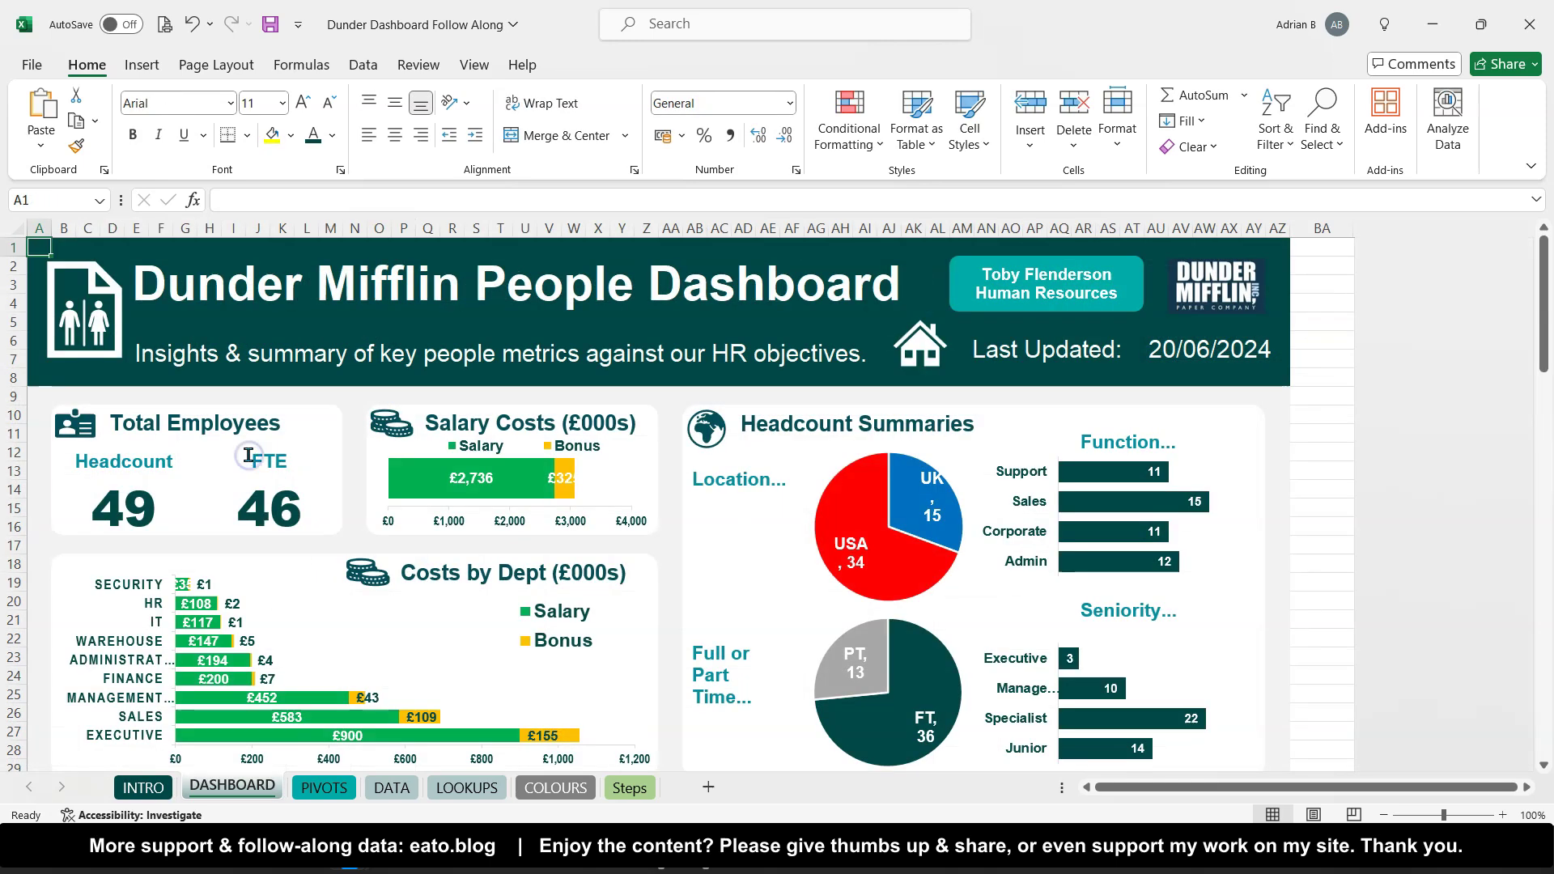
click(920, 348)
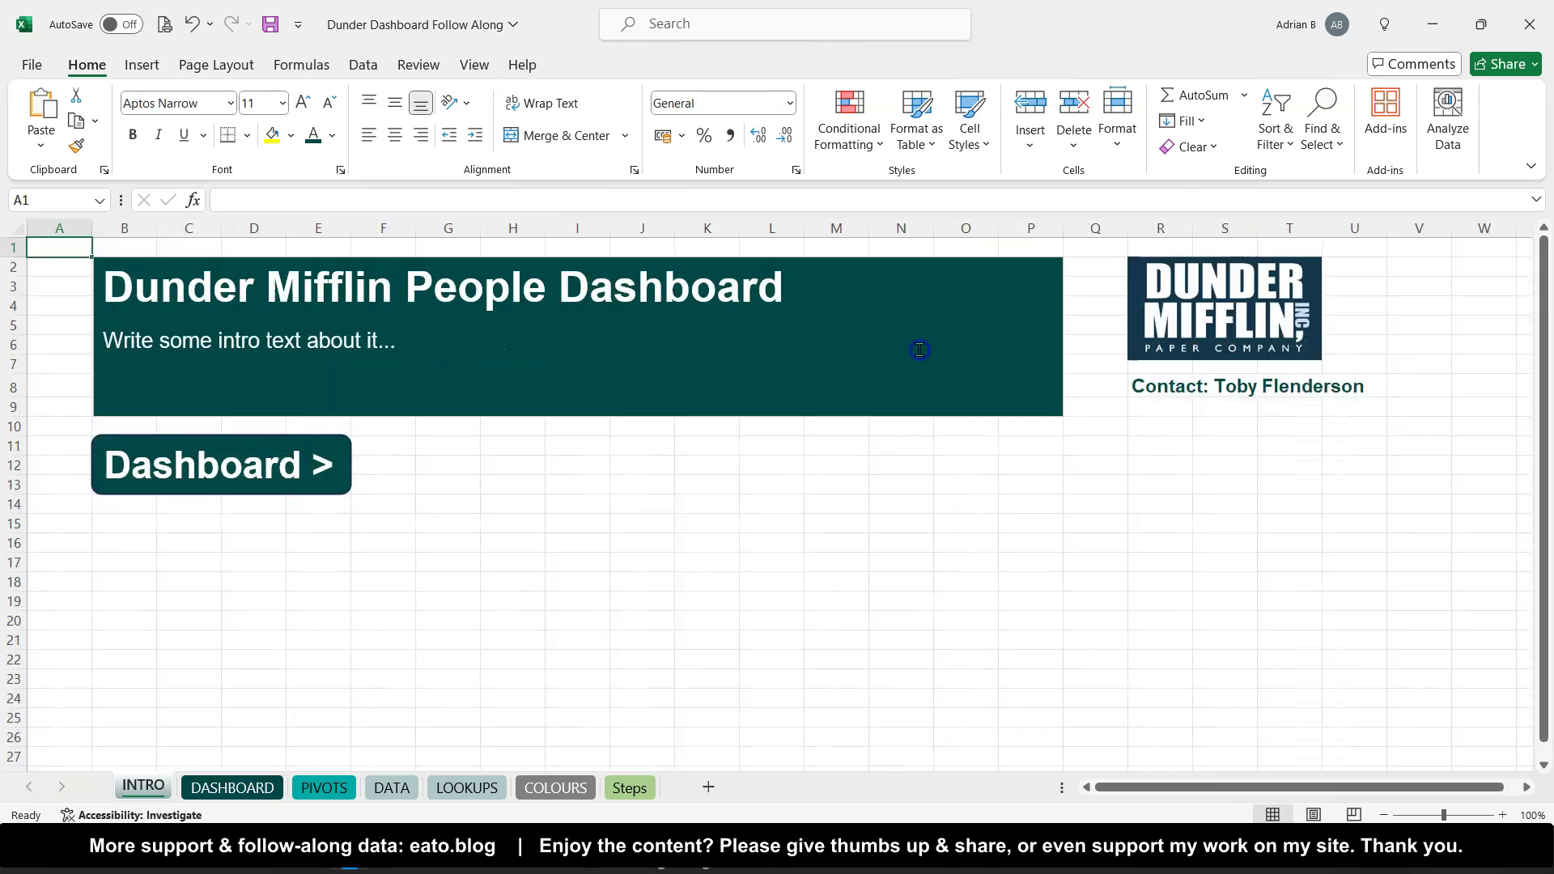
Duplicate the Dashboard button as "Pivots >" in teal and "Data >" in grey along the same row, centring all three labels
right_click(307, 501)
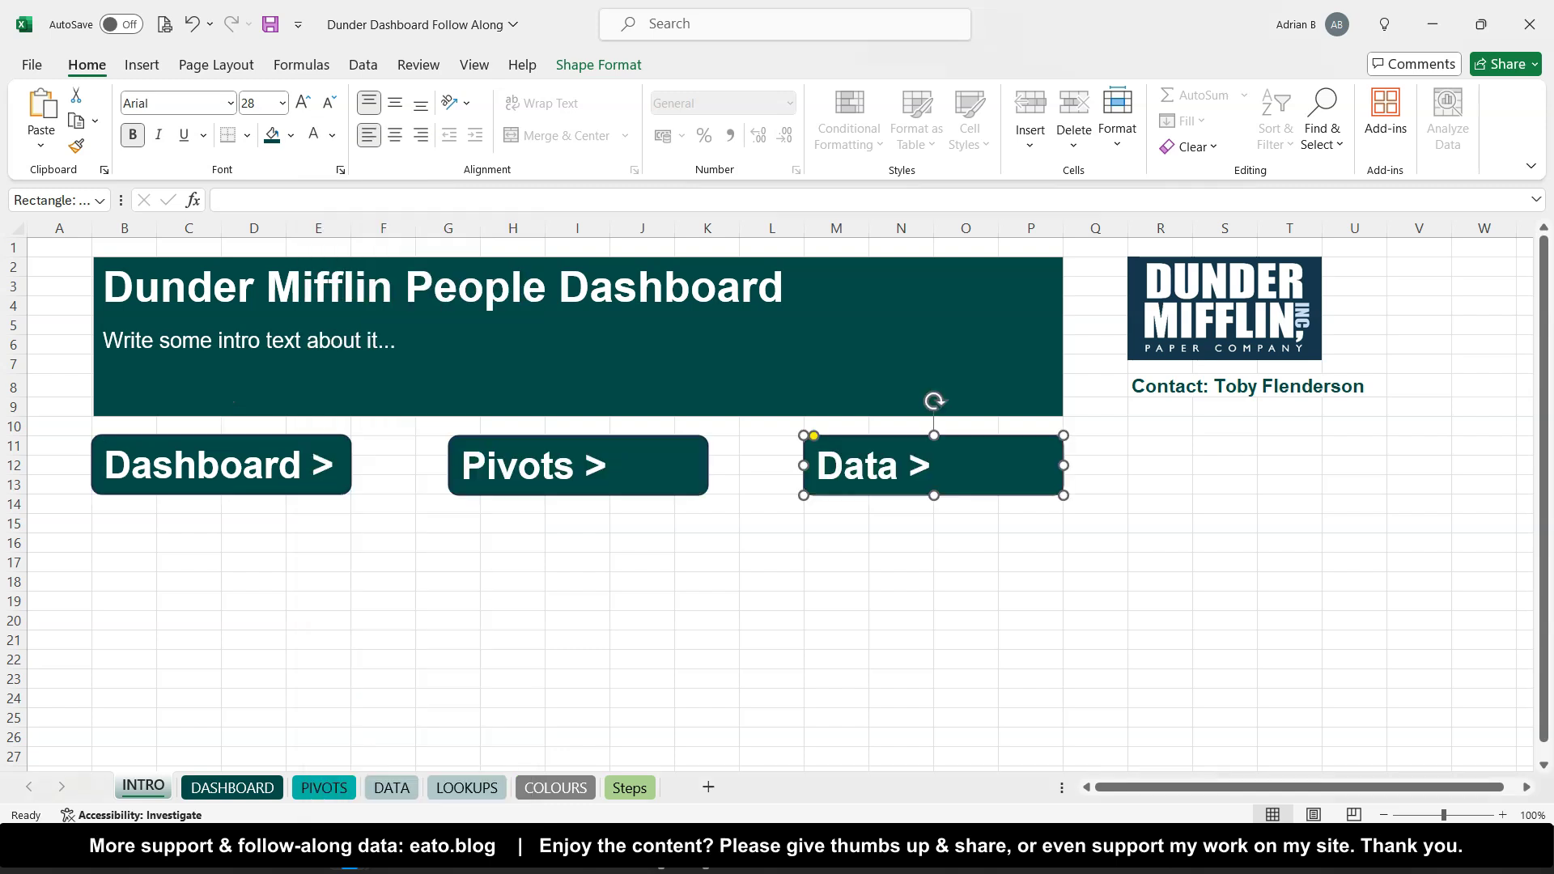
click(73, 783)
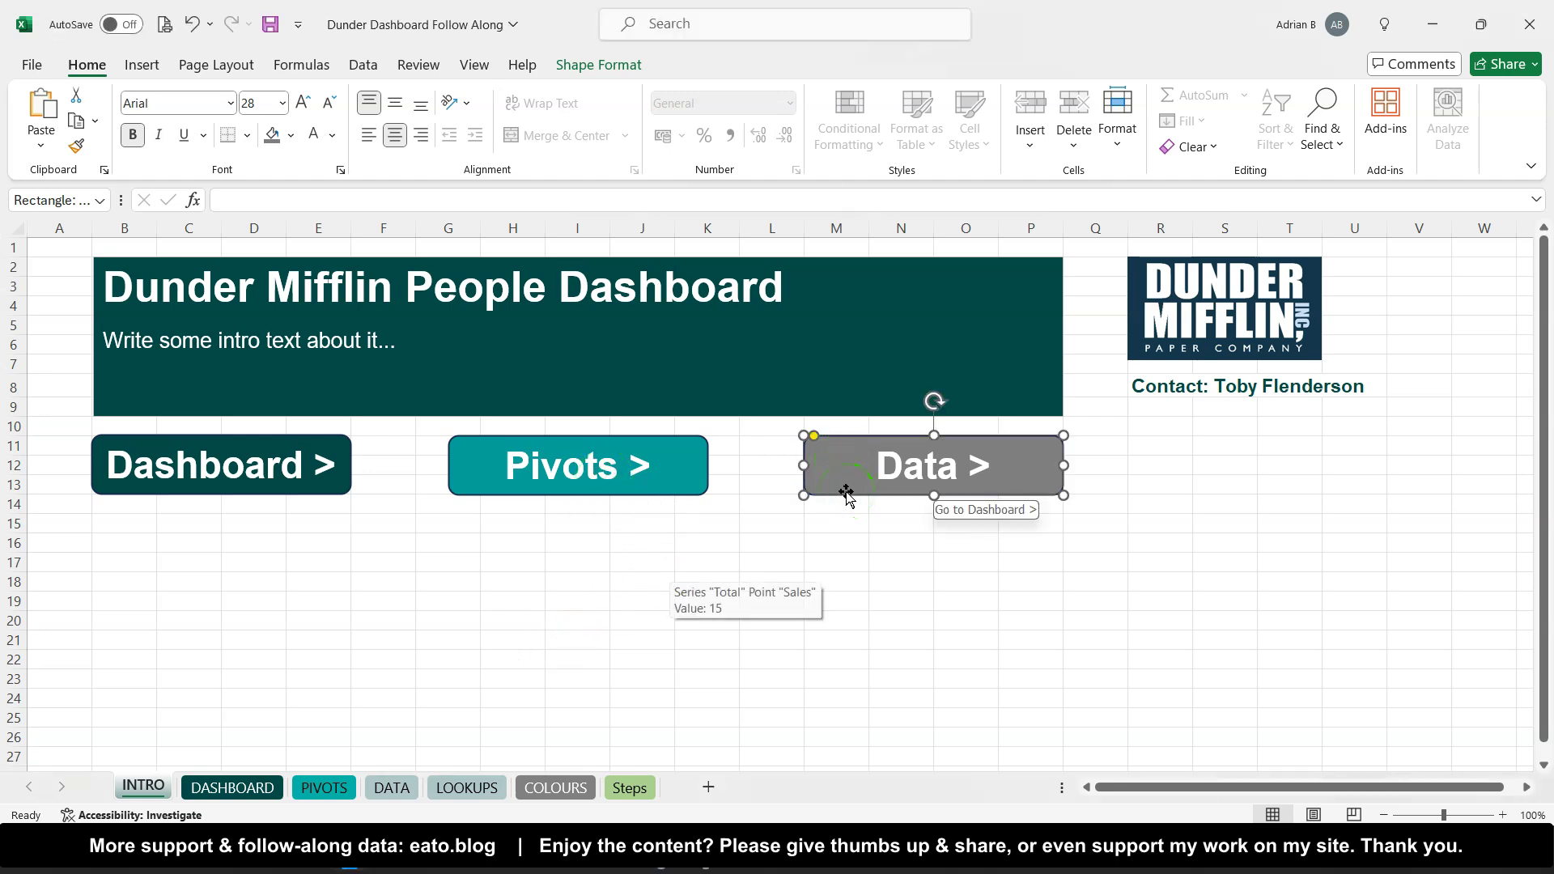
click(832, 538)
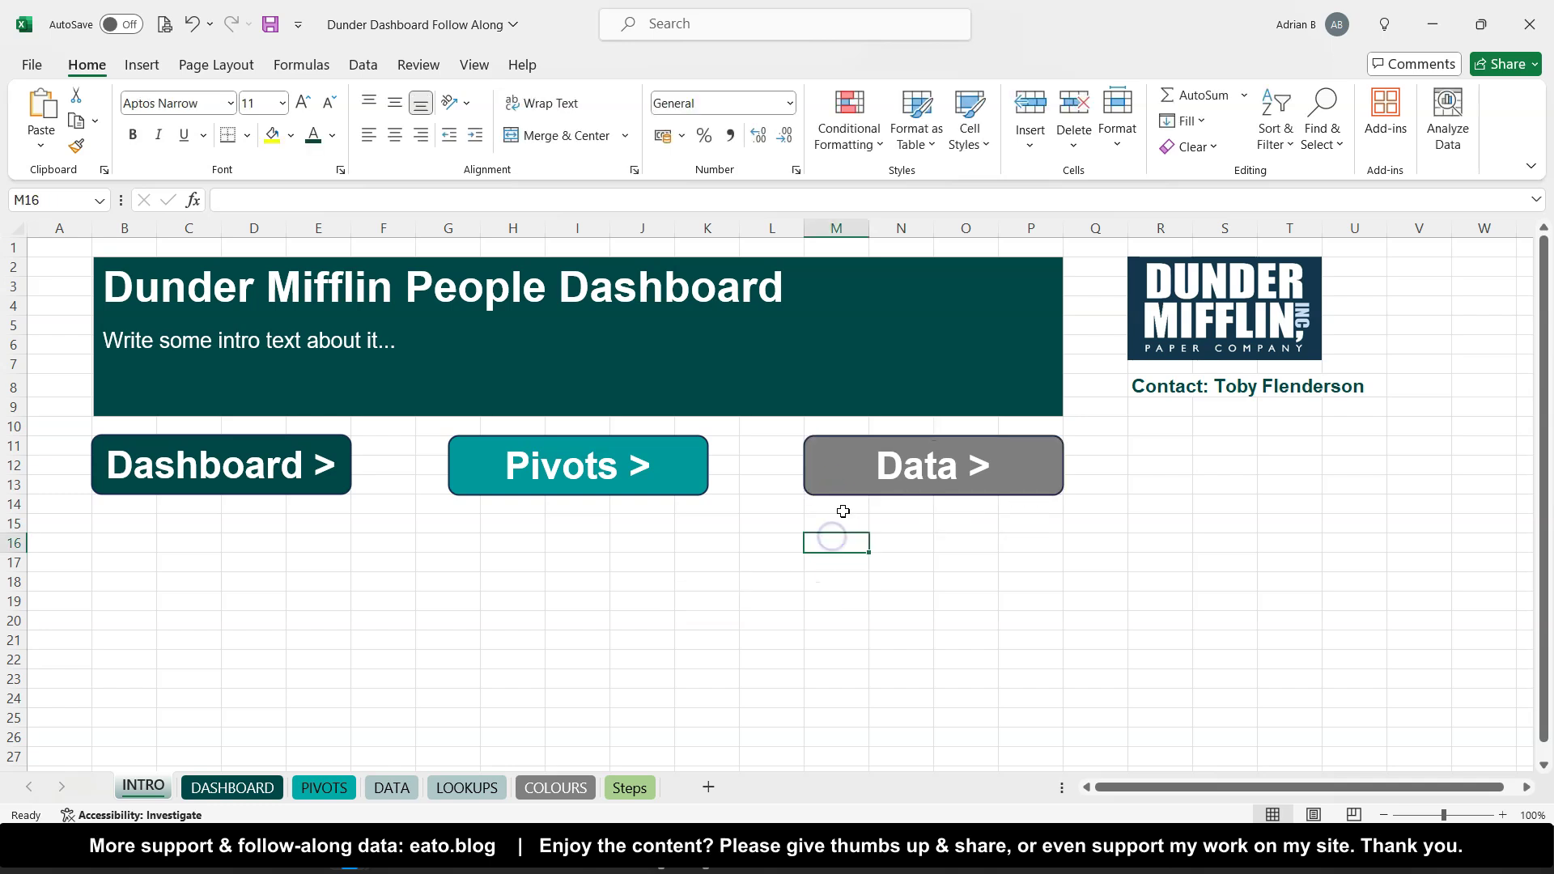
Remove the outline from the Dashboard, Pivots and Data buttons together
right_click(868, 475)
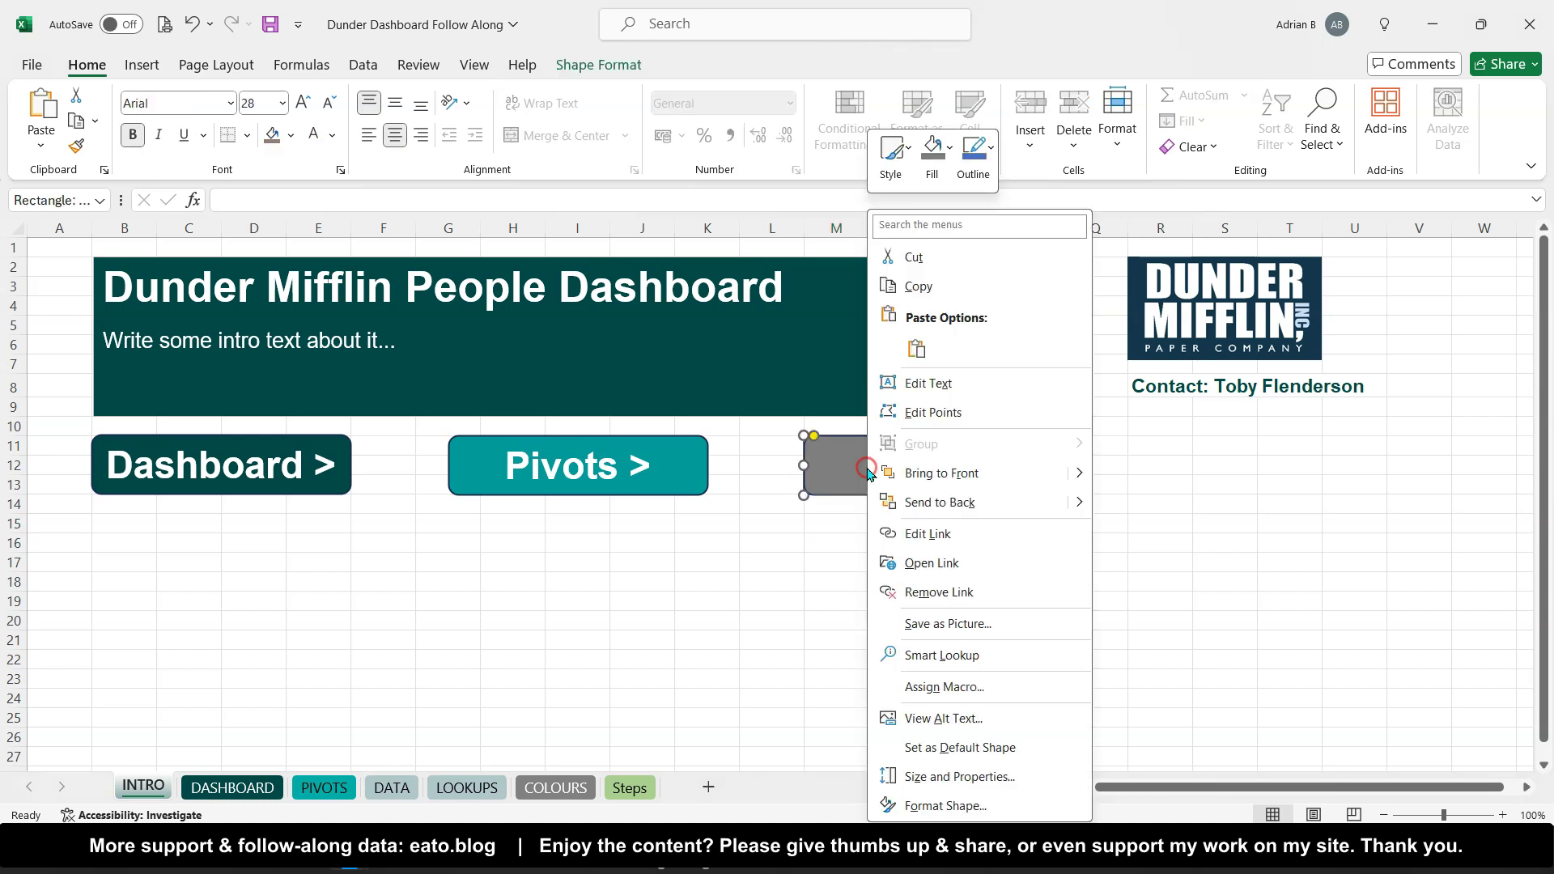
click(687, 480)
ctrl+click(686, 479)
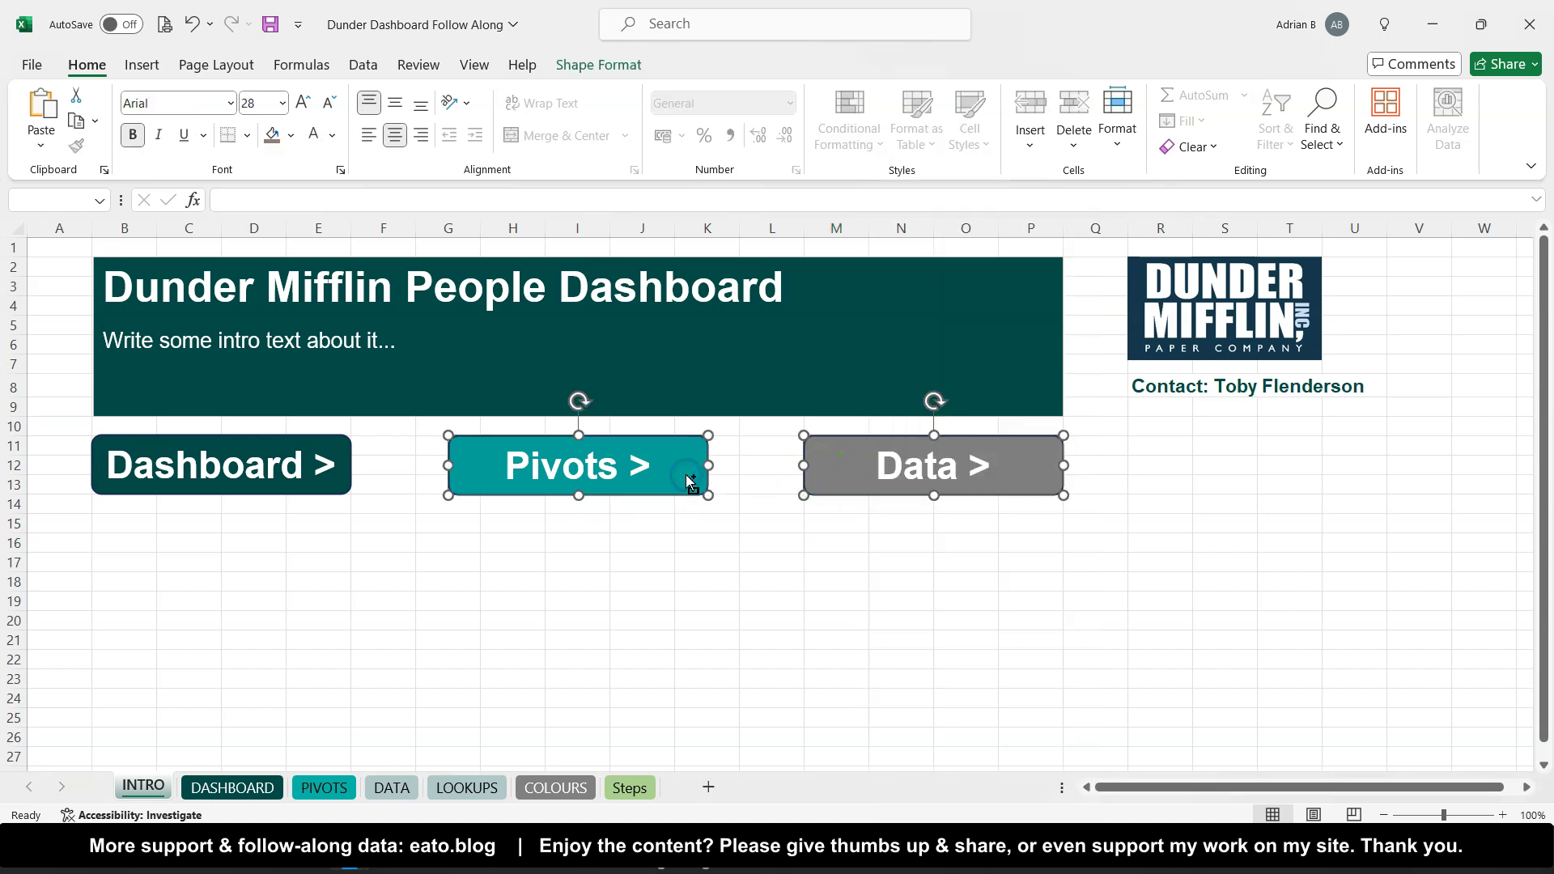
ctrl+click(321, 484)
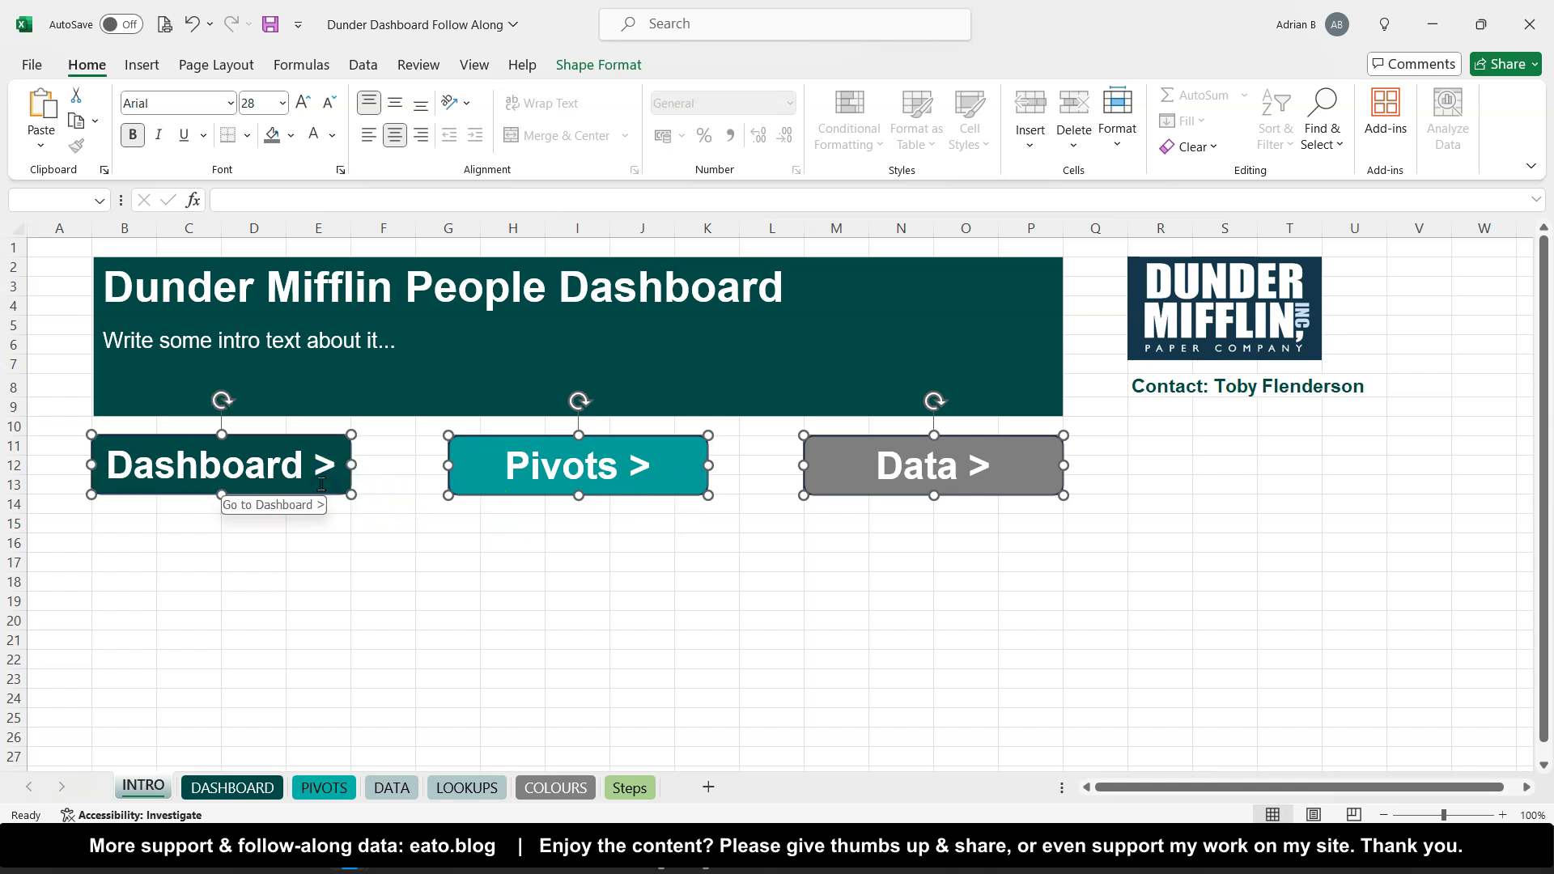
click(570, 69)
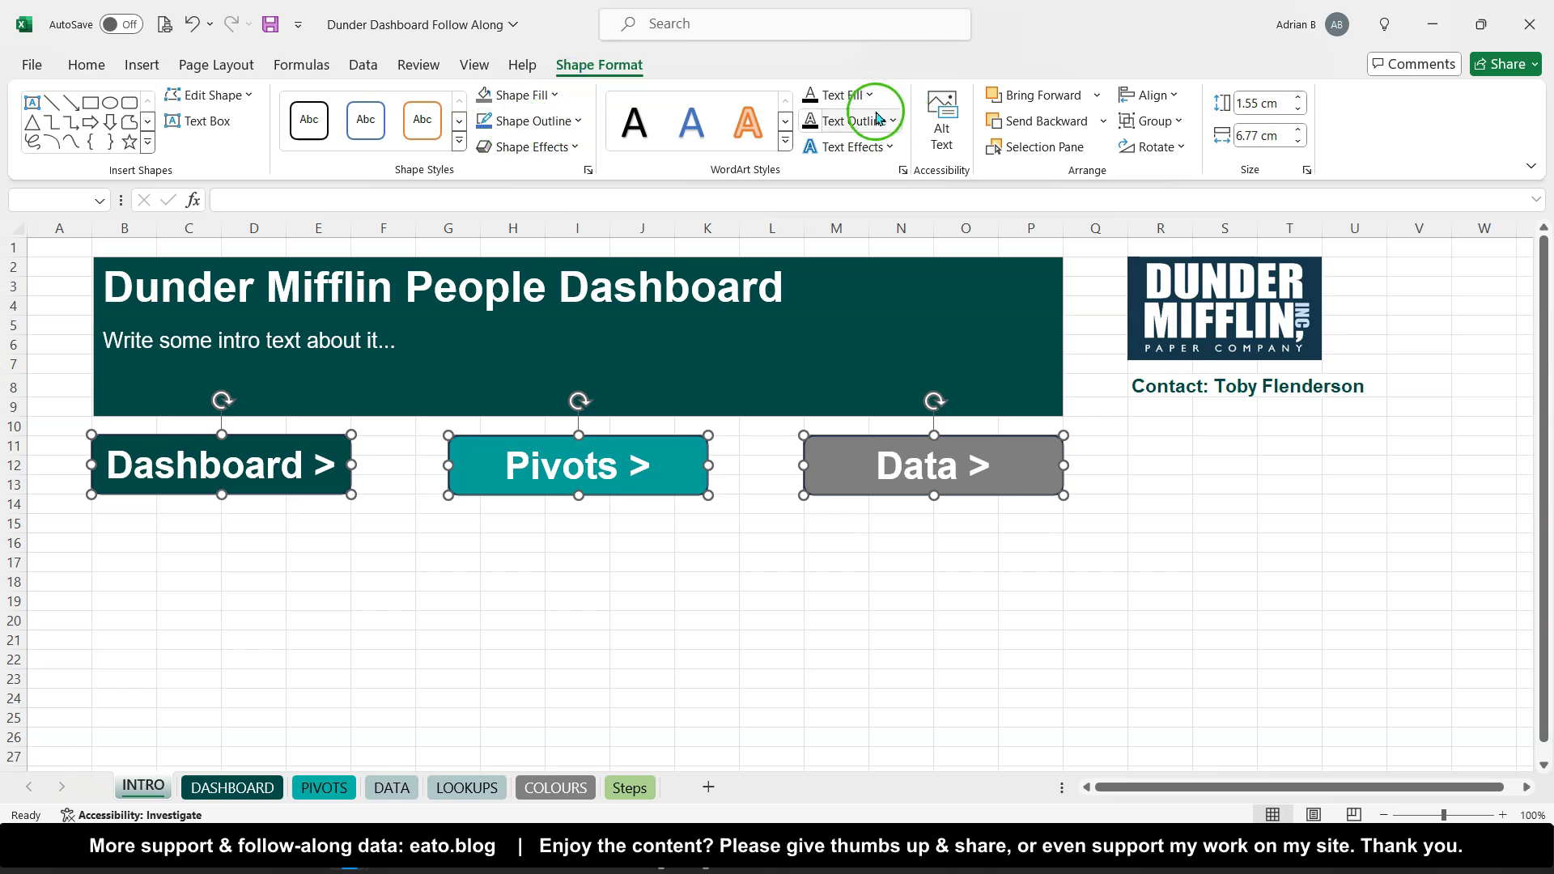
click(552, 120)
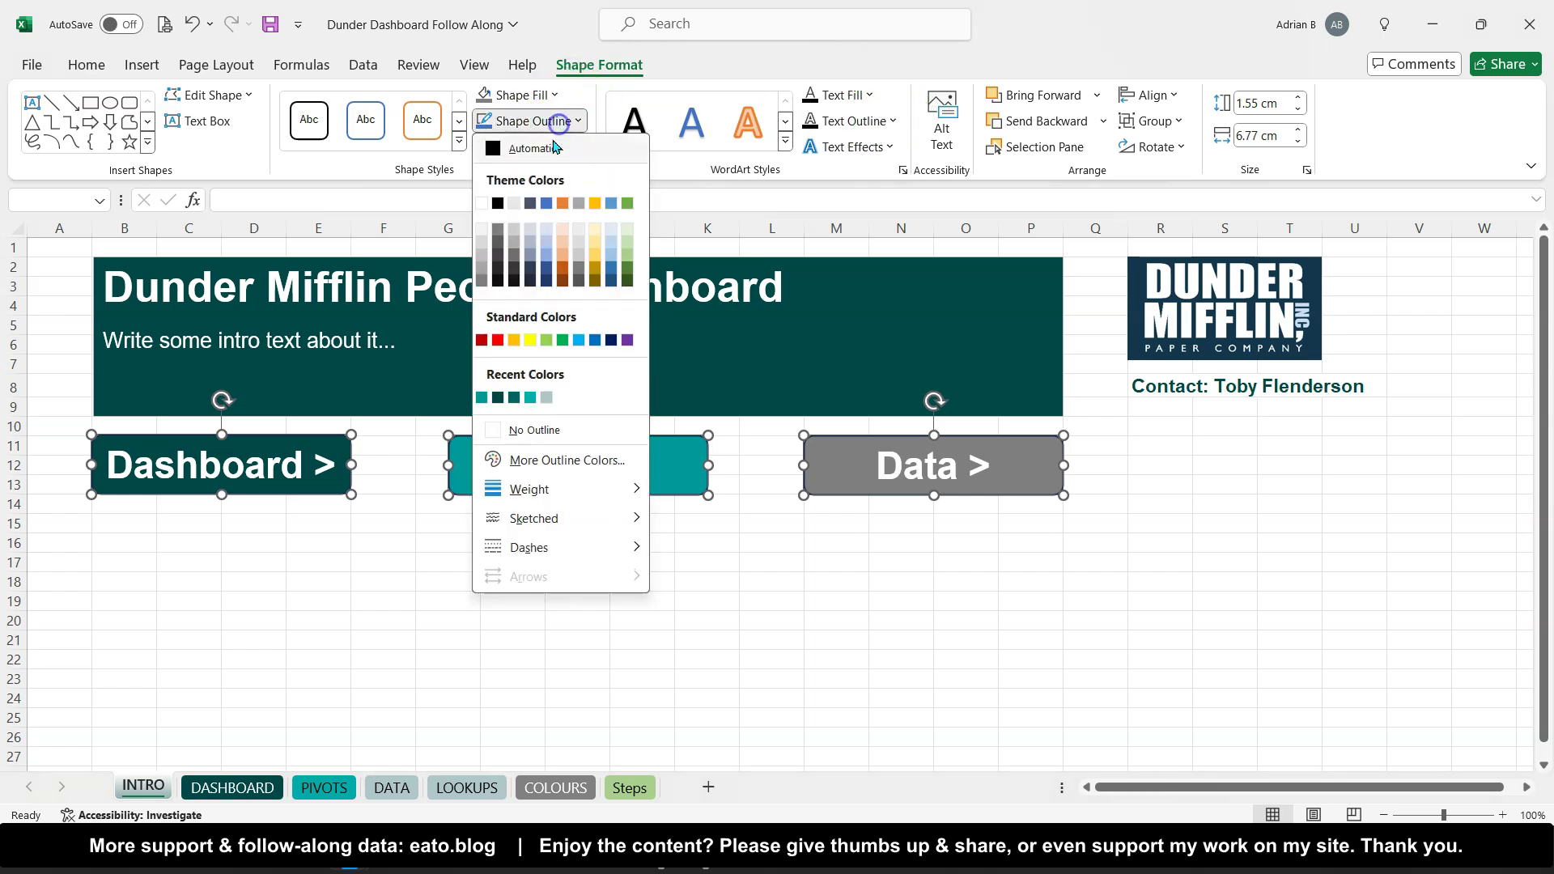
click(544, 426)
click(558, 583)
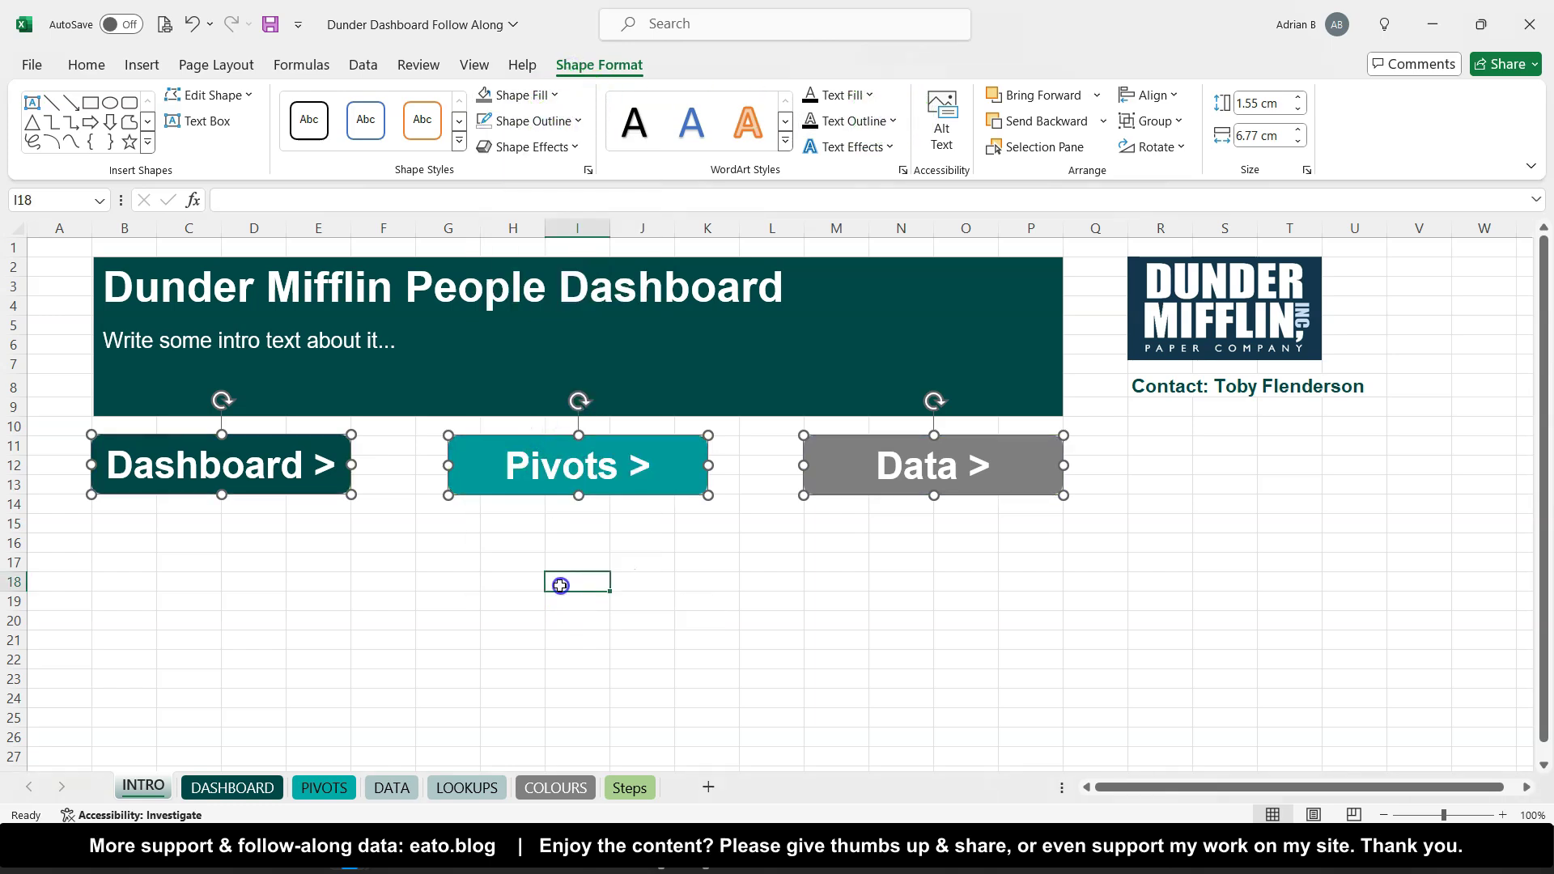
Link the Pivots button to cell A1 of the PIVOTS sheet with the ScreenTip "Go to Pivots >"
right_click(629, 484)
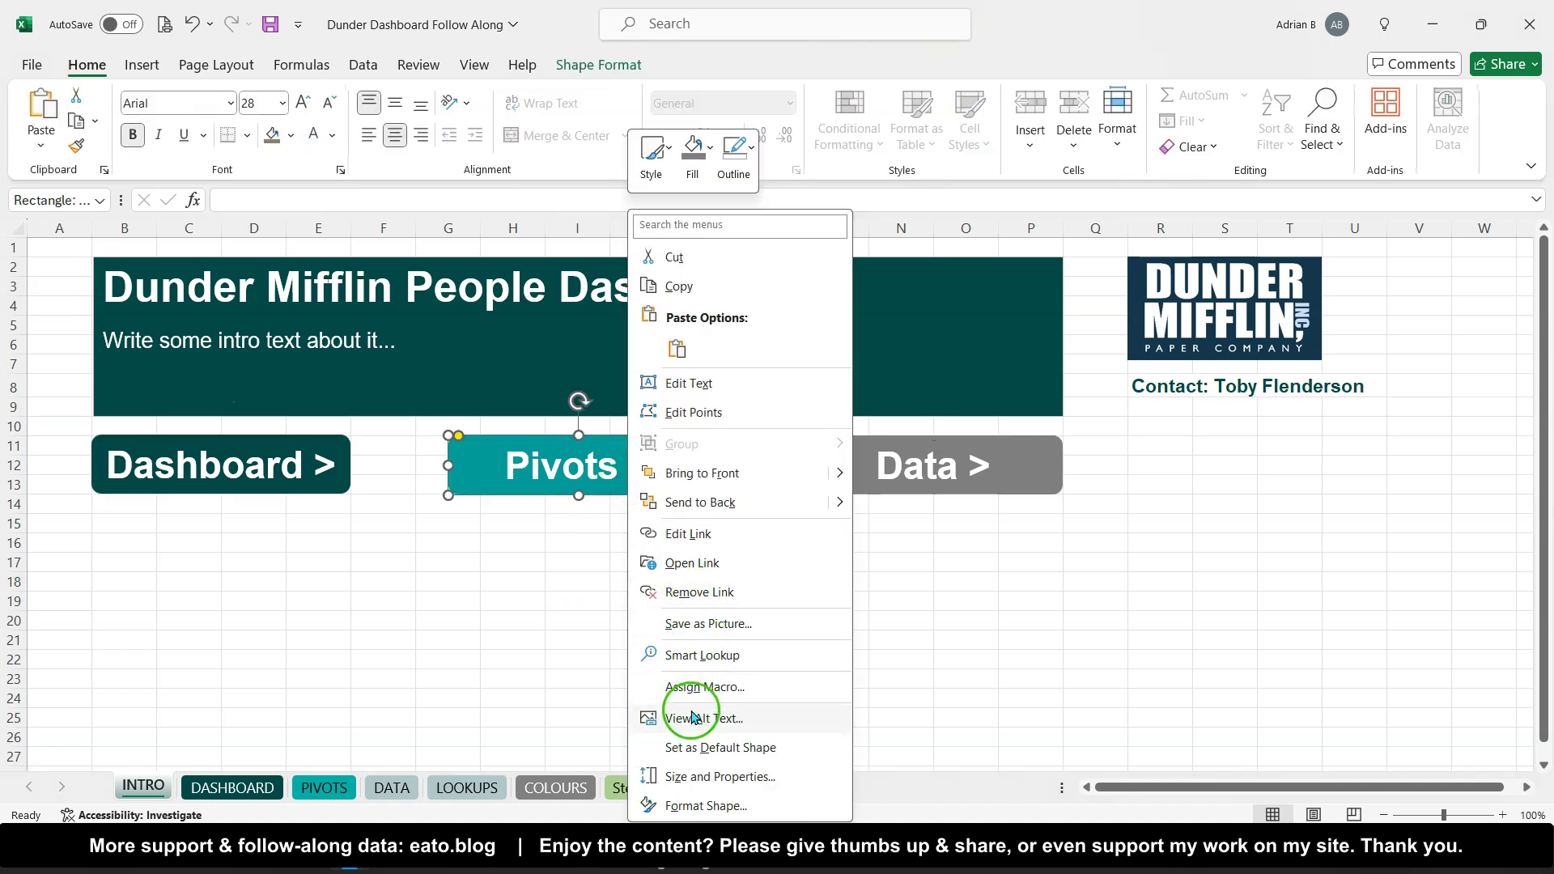
click(700, 536)
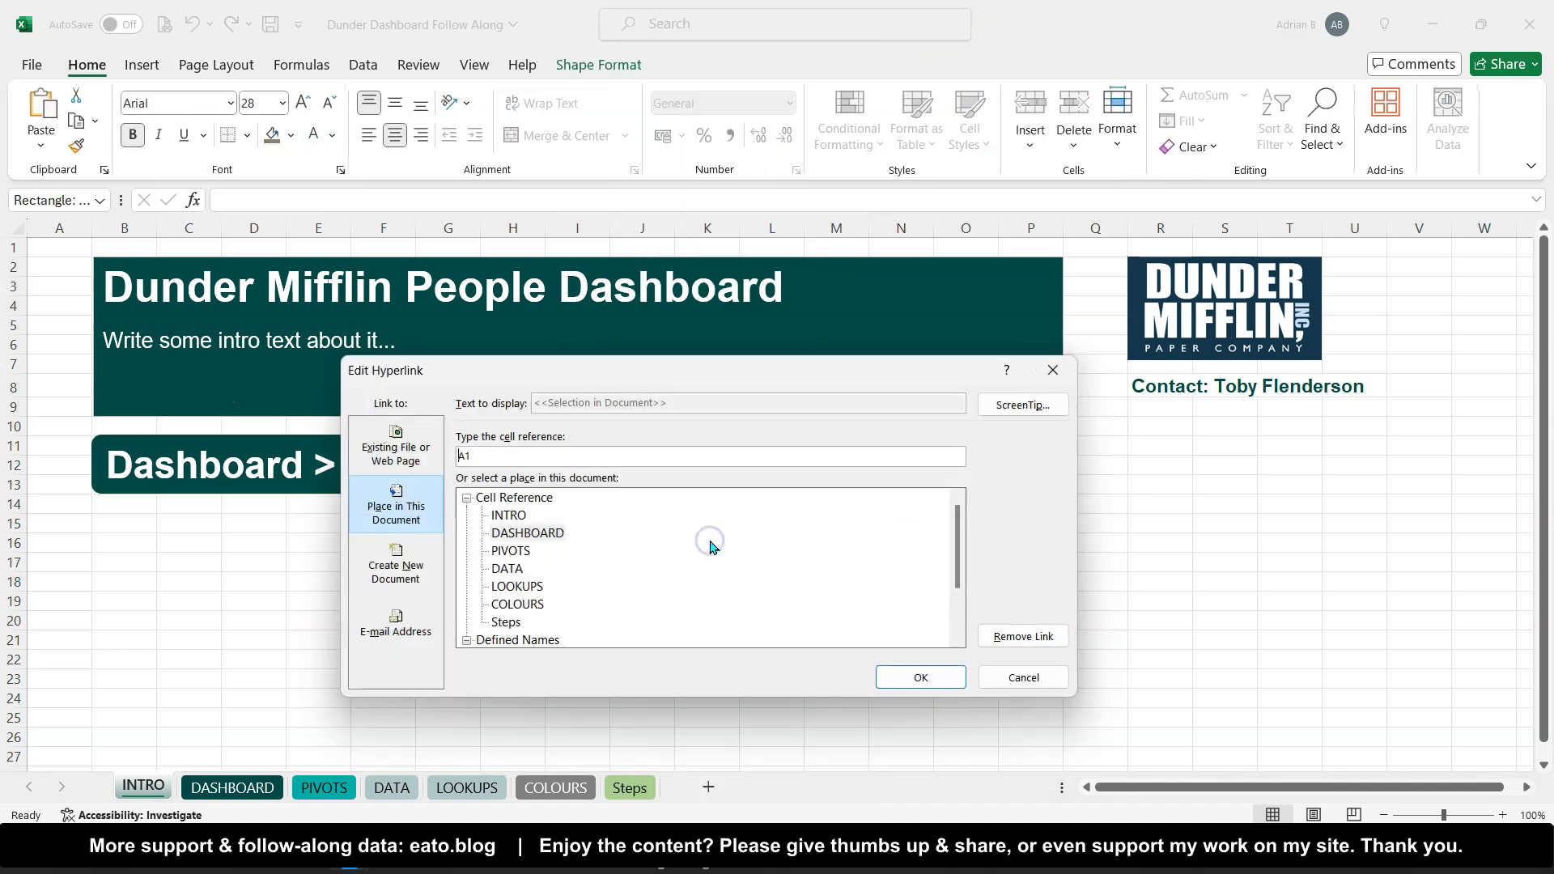
click(537, 554)
click(1023, 404)
click(609, 544)
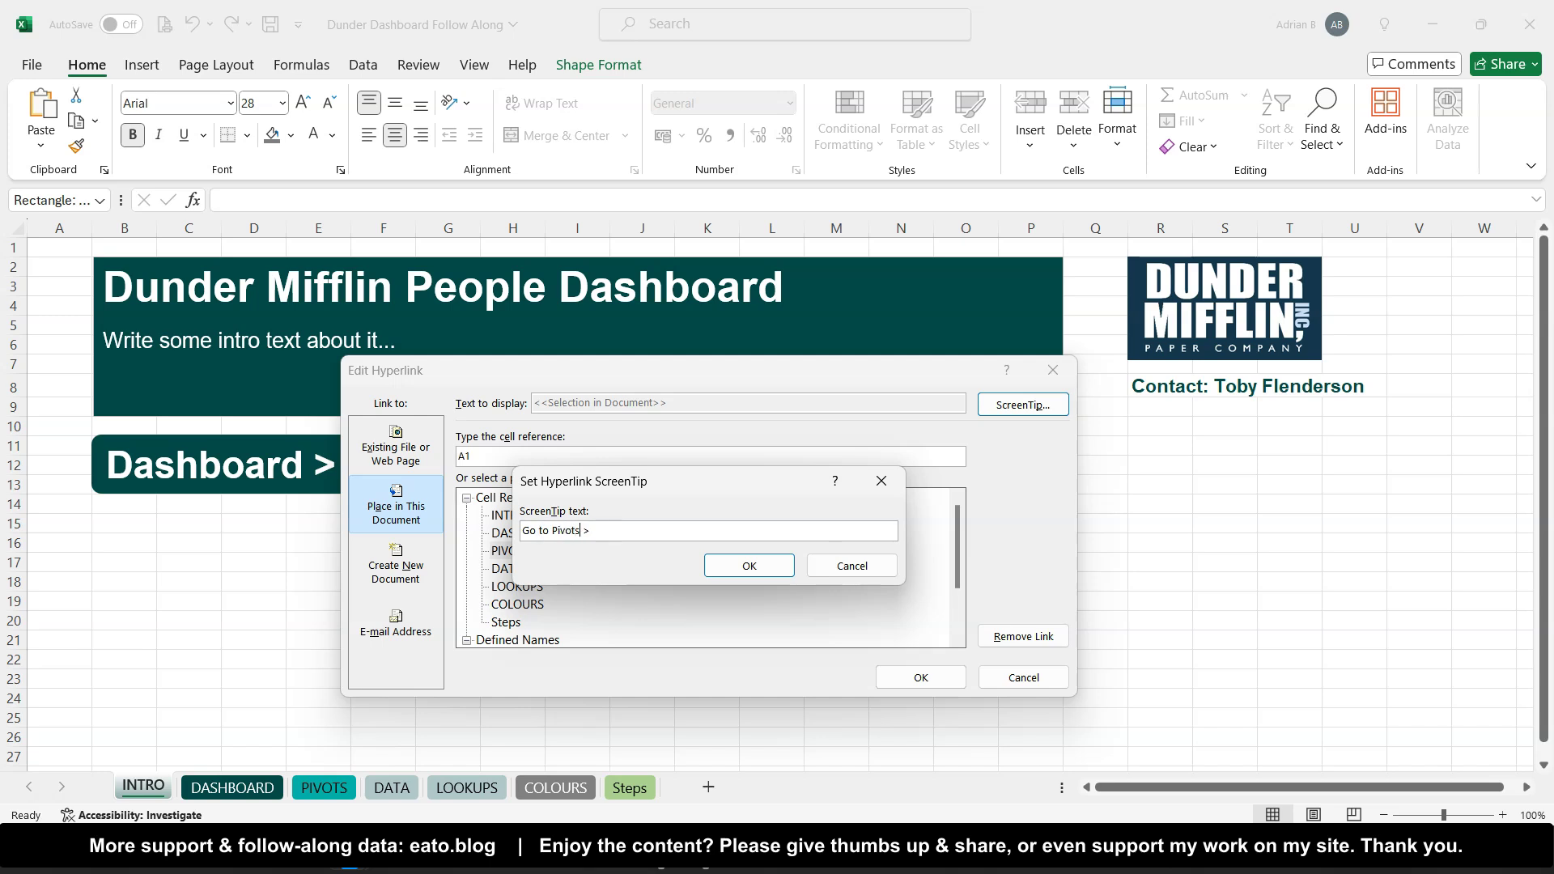
click(749, 564)
click(920, 677)
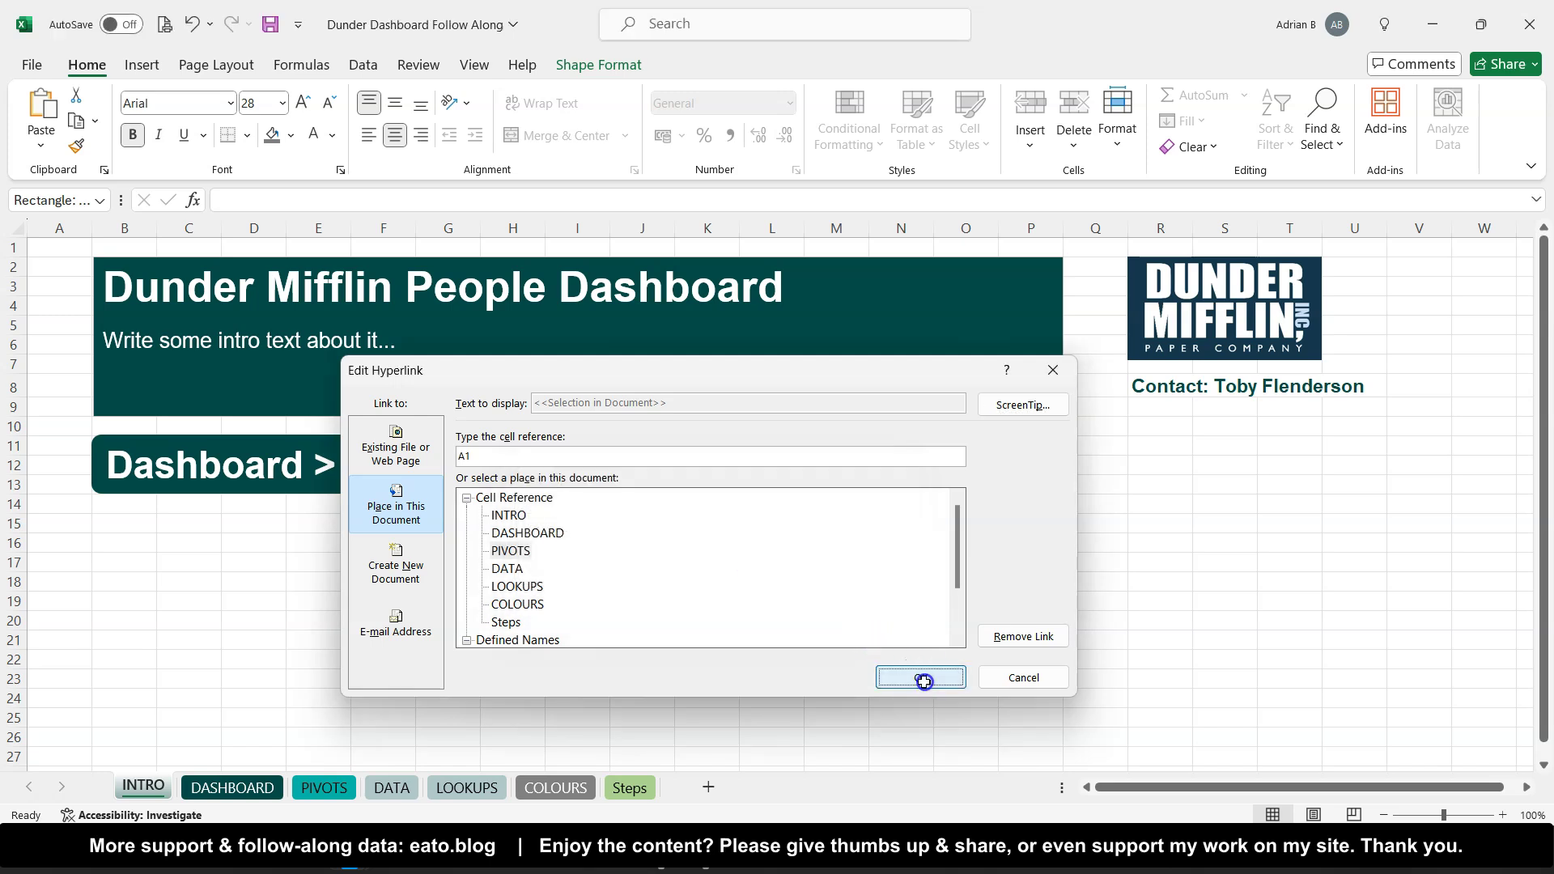
Link the Data button to cell A1 of the DATA sheet with the ScreenTip "Go to Data >"
right_click(843, 496)
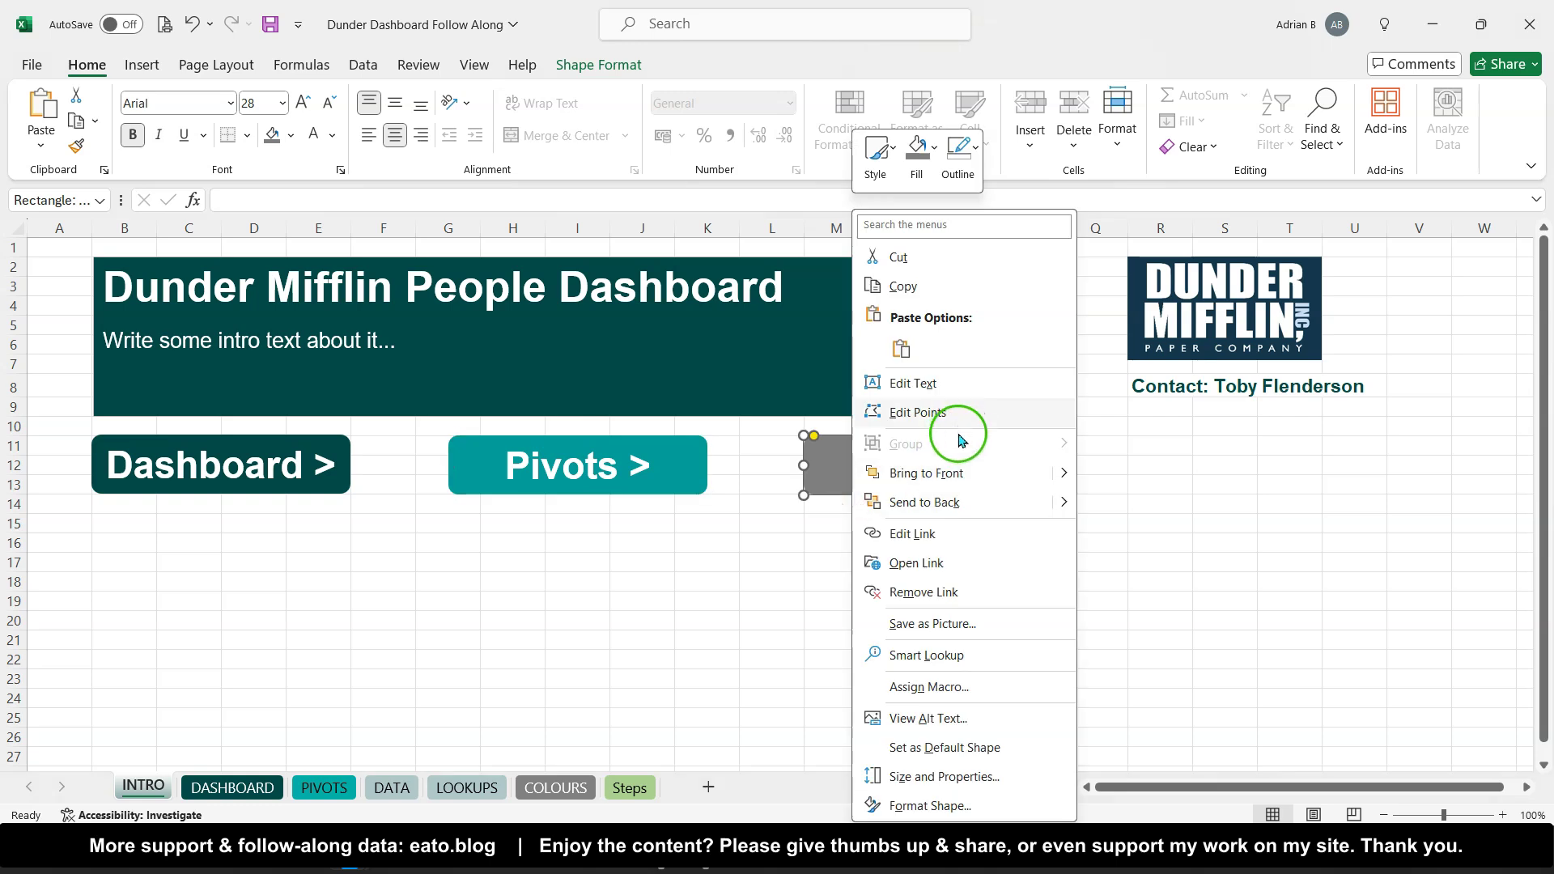
click(953, 546)
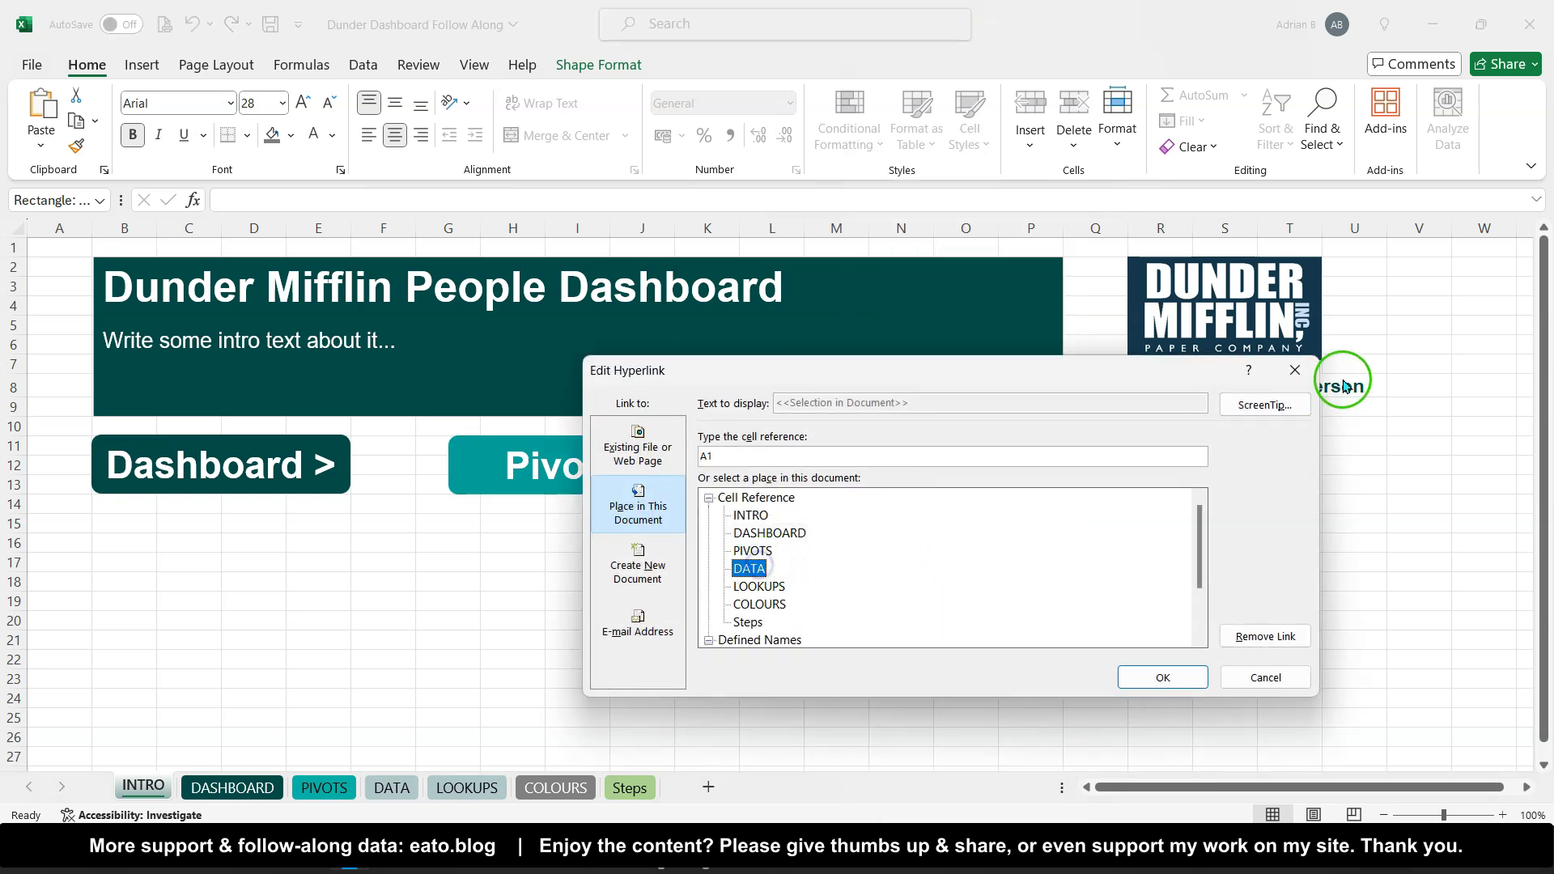
click(1265, 405)
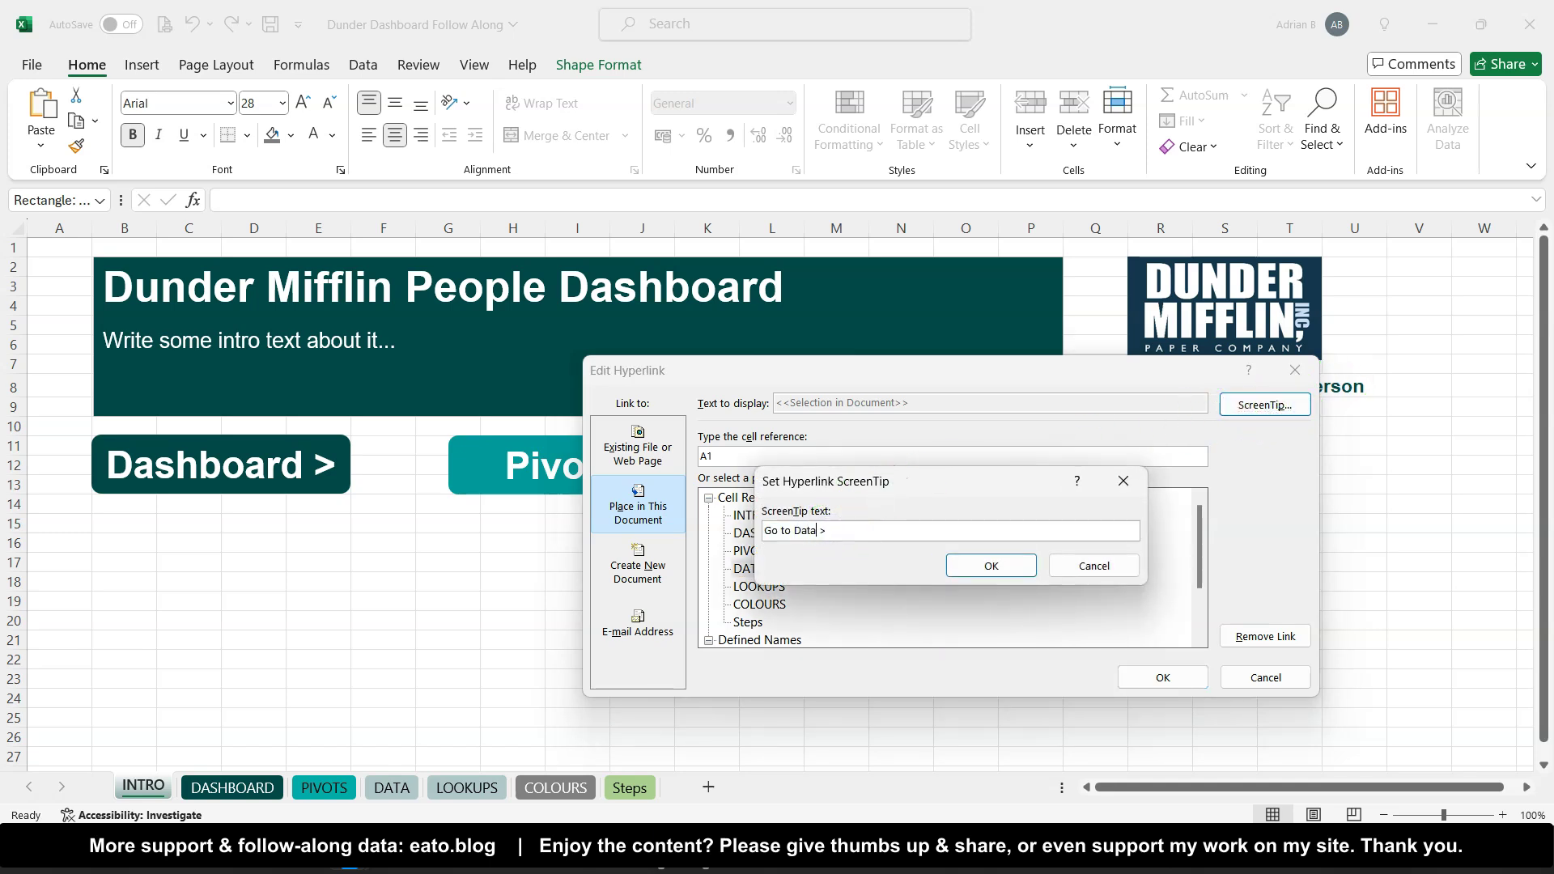
click(987, 584)
click(1161, 678)
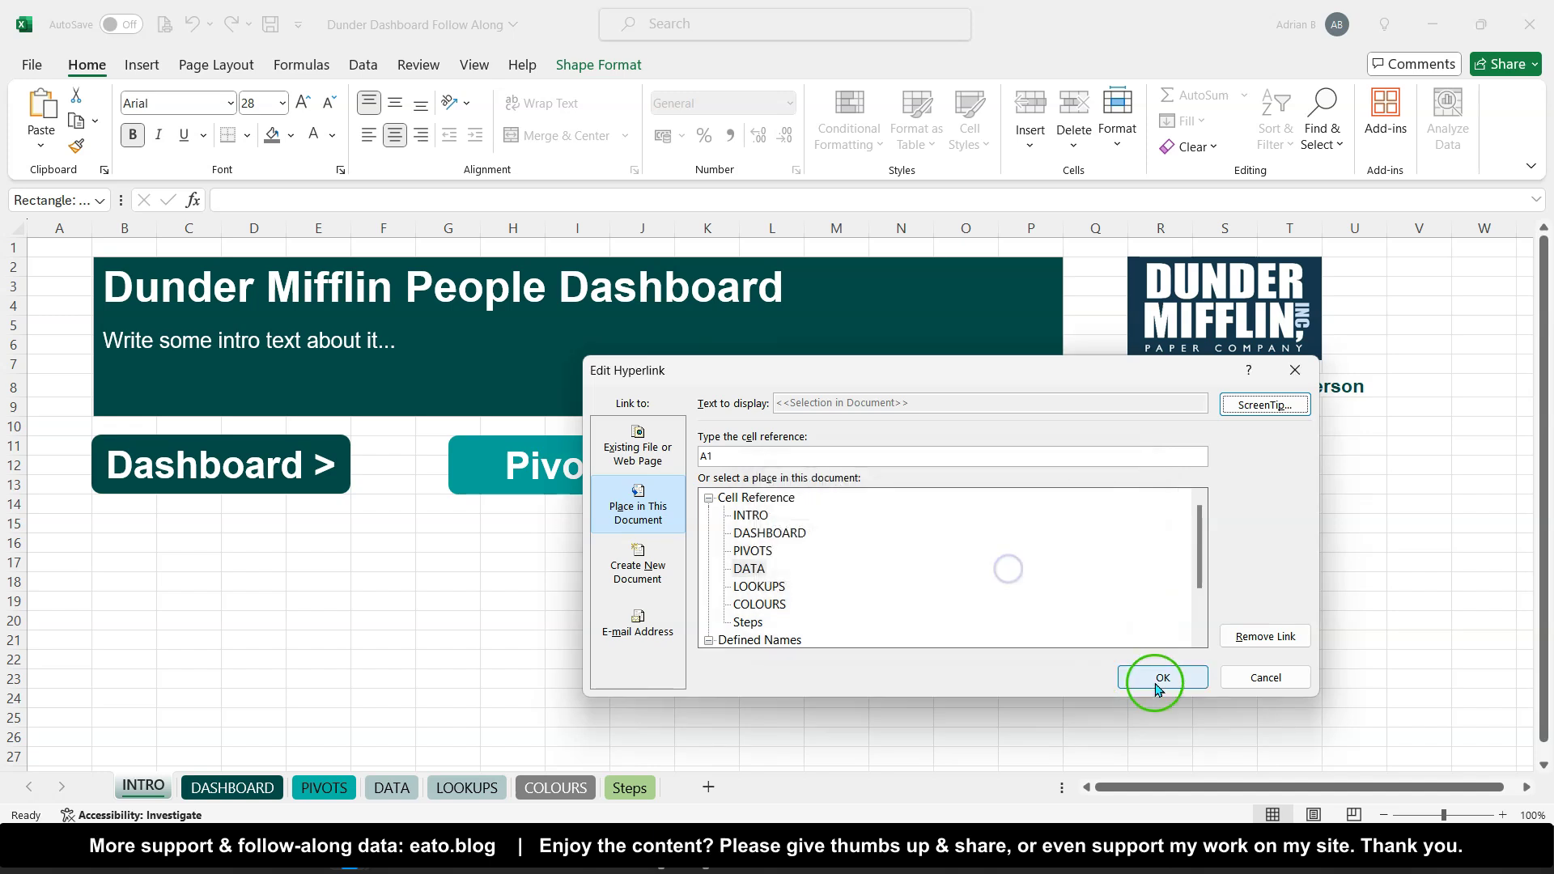
click(734, 578)
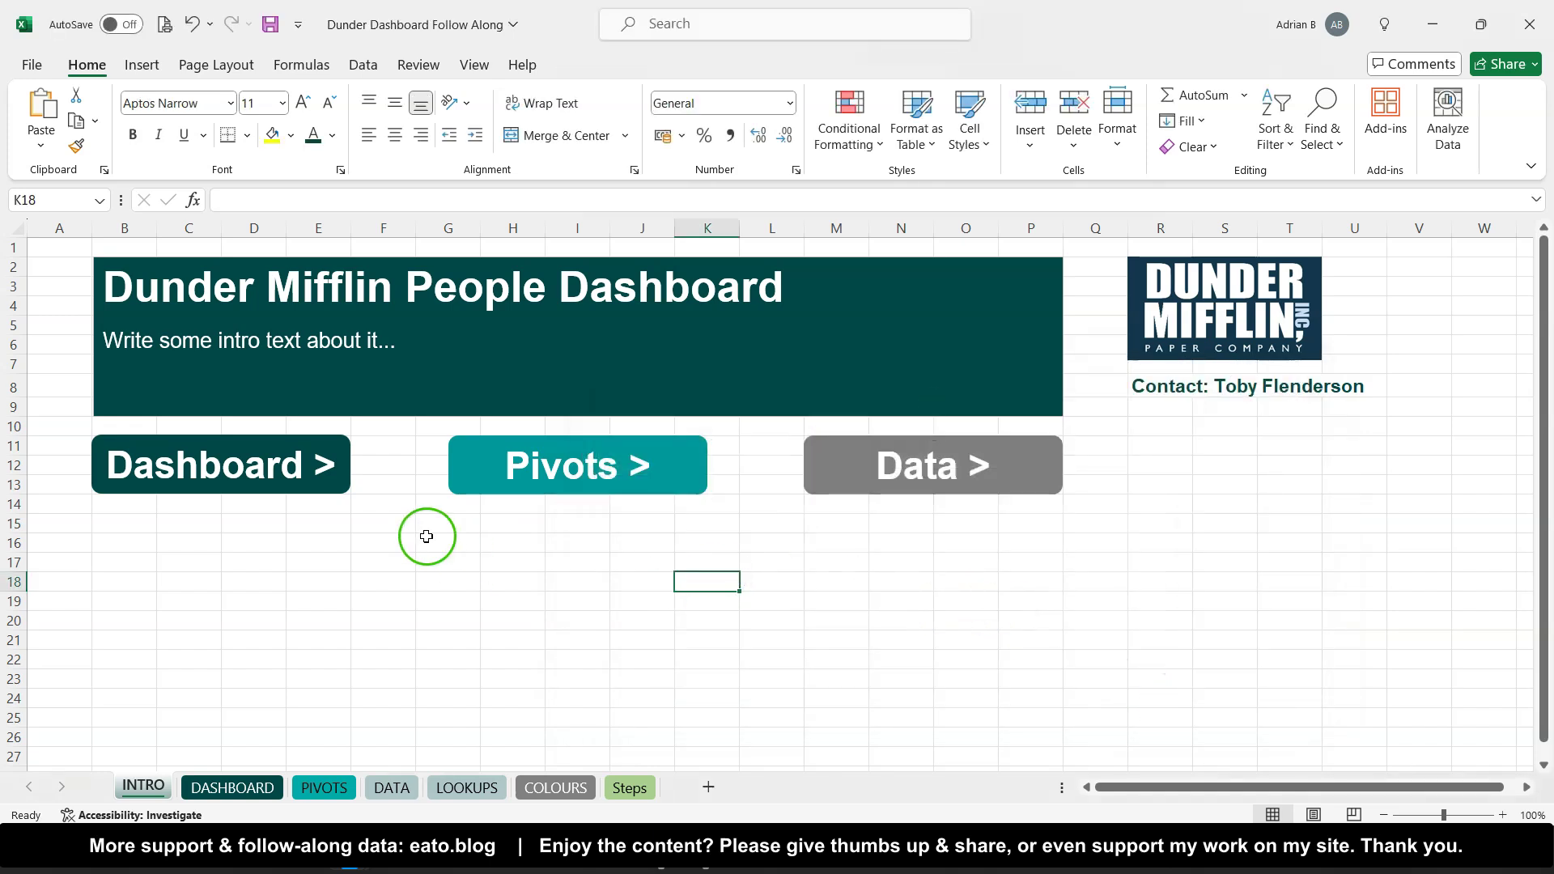
Insert a text box below the buttons across columns B to P, extending from row 15 down to about row 49
scroll(212, 551, down, 3)
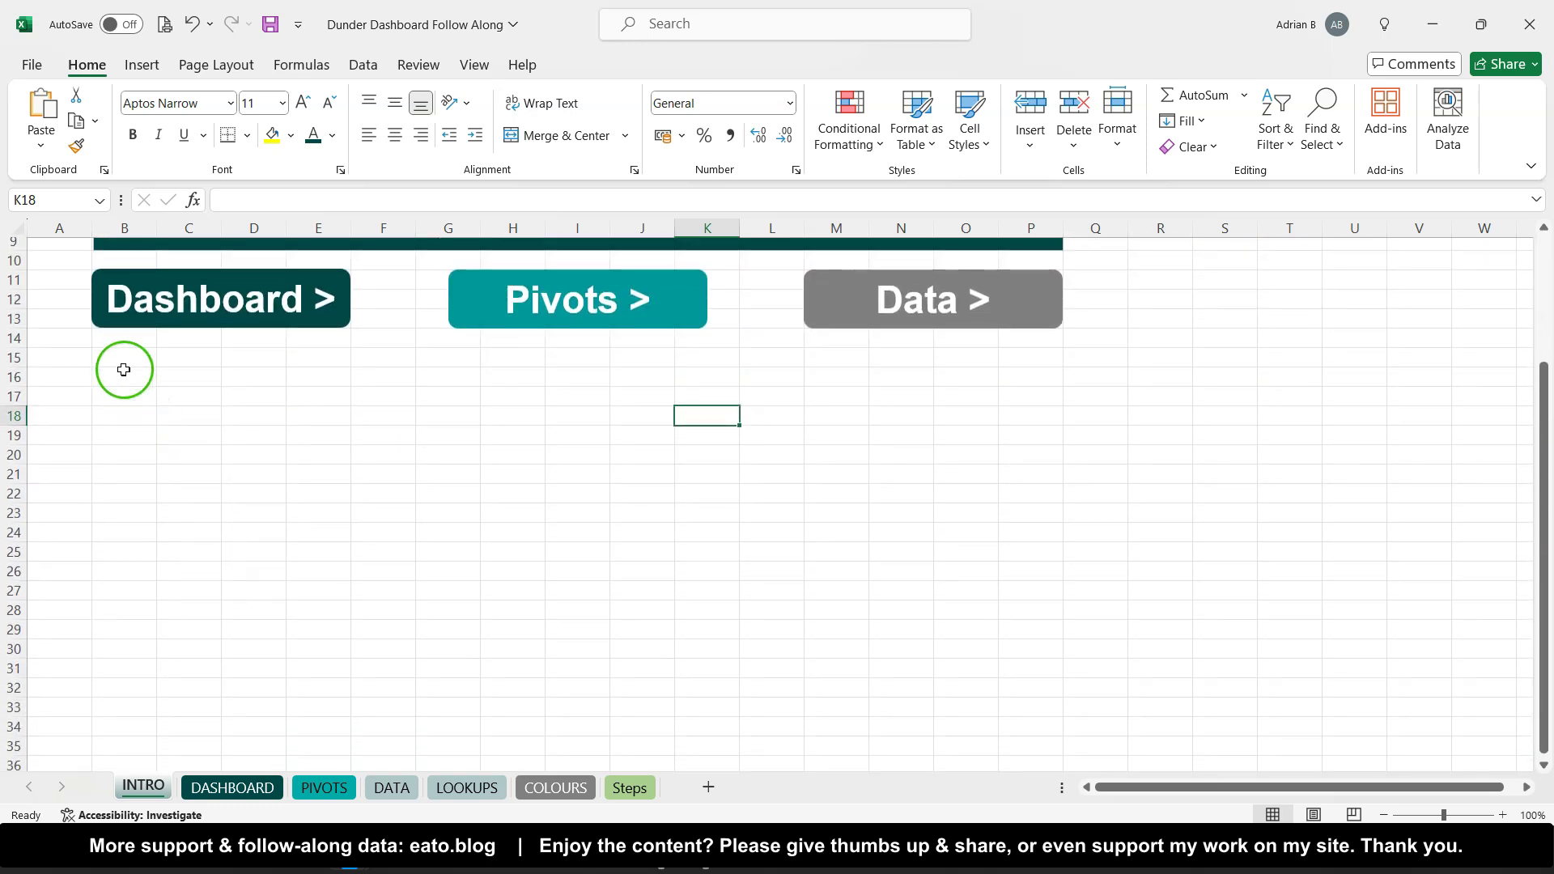
click(131, 73)
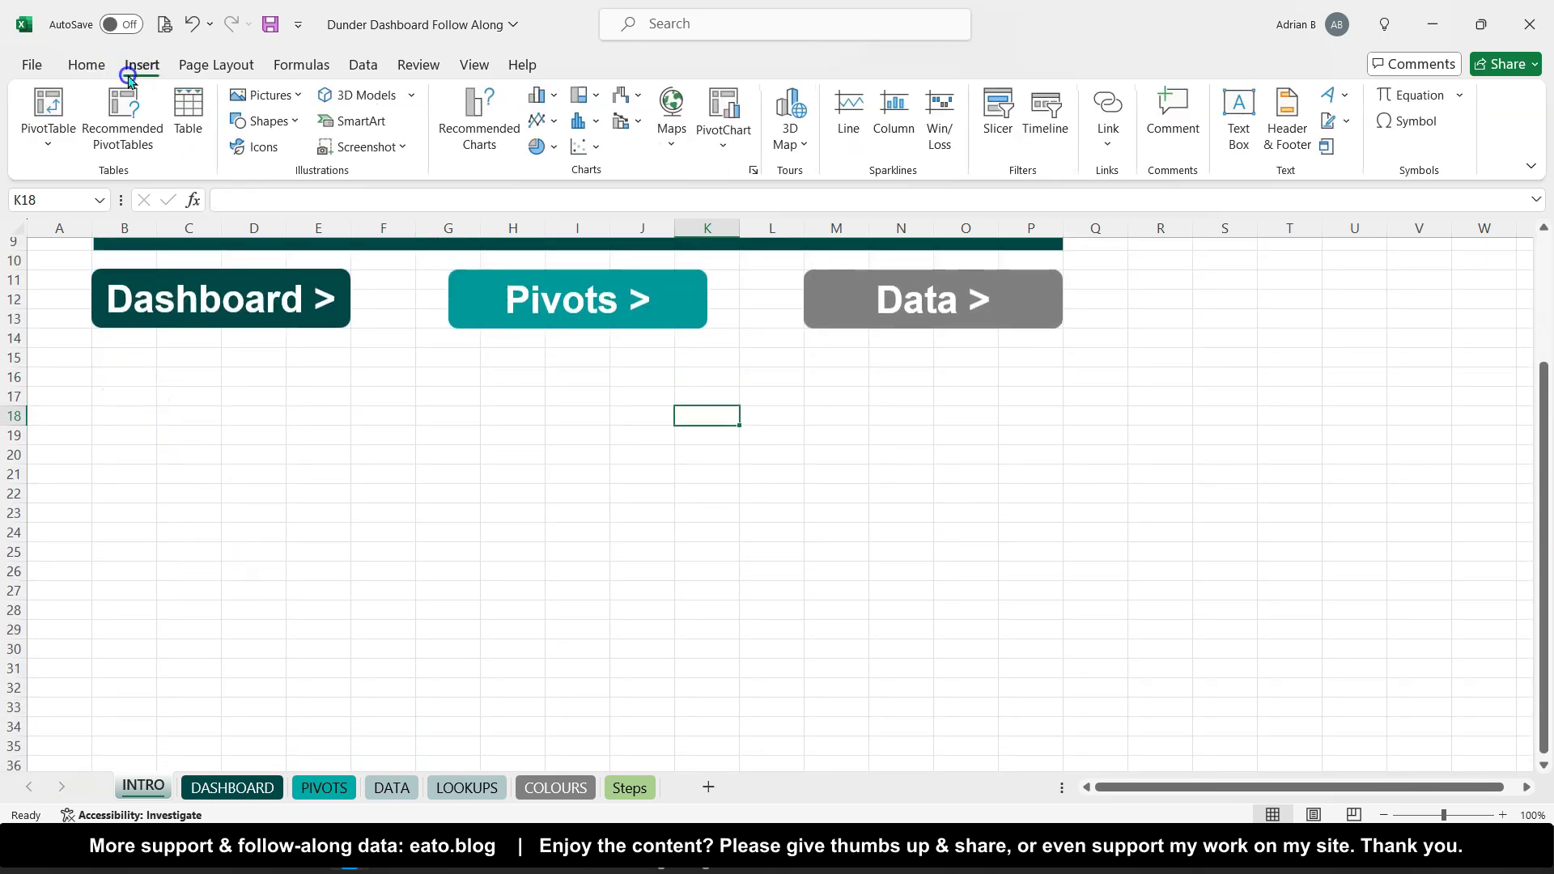
click(1244, 120)
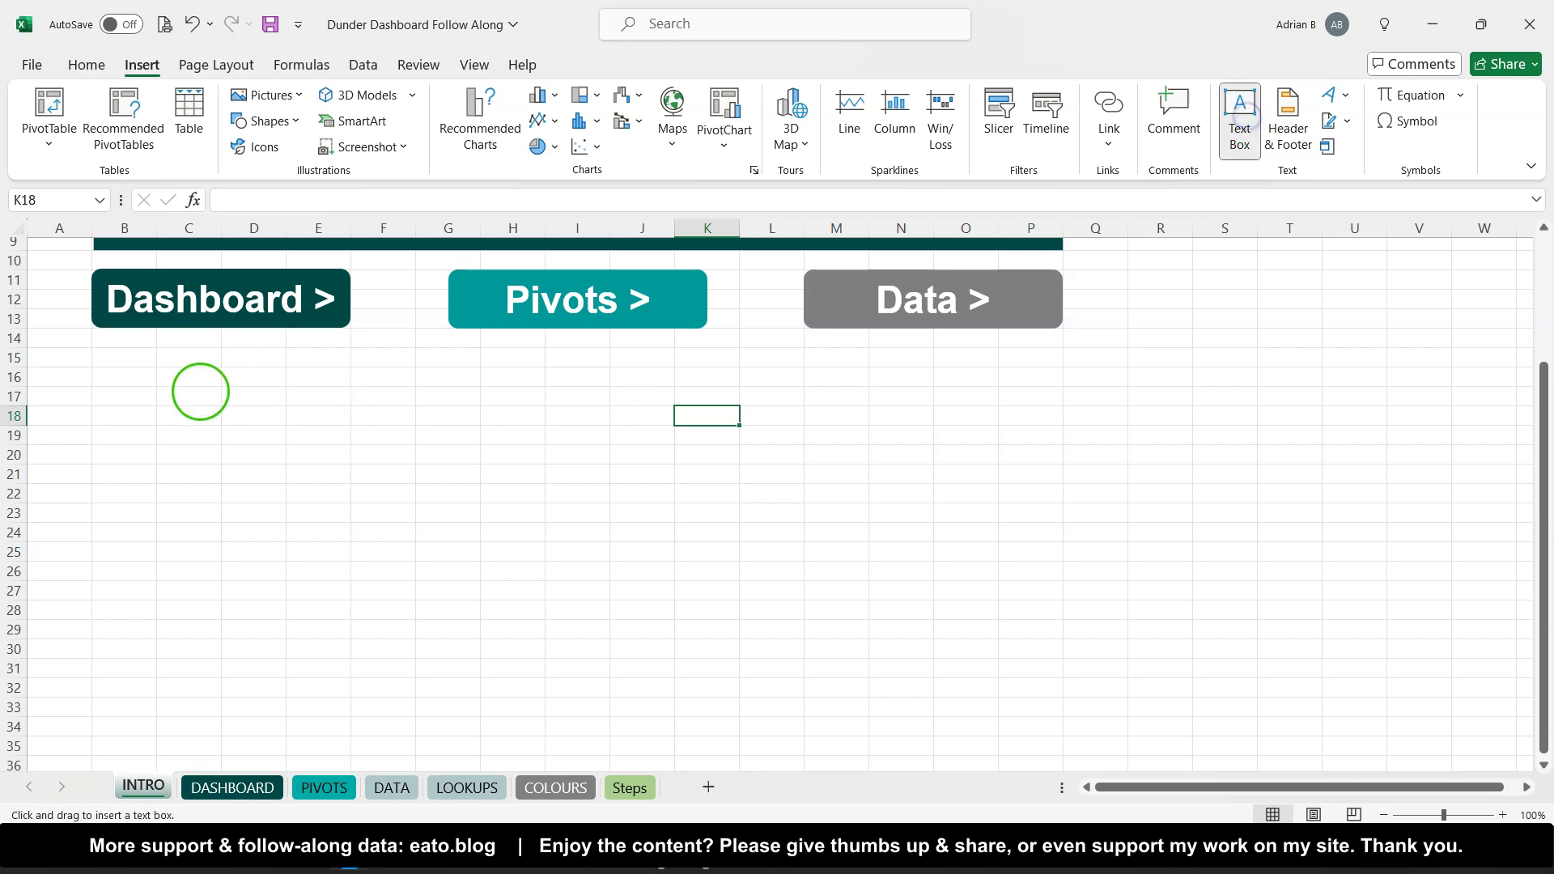
drag(93, 350, 1062, 739)
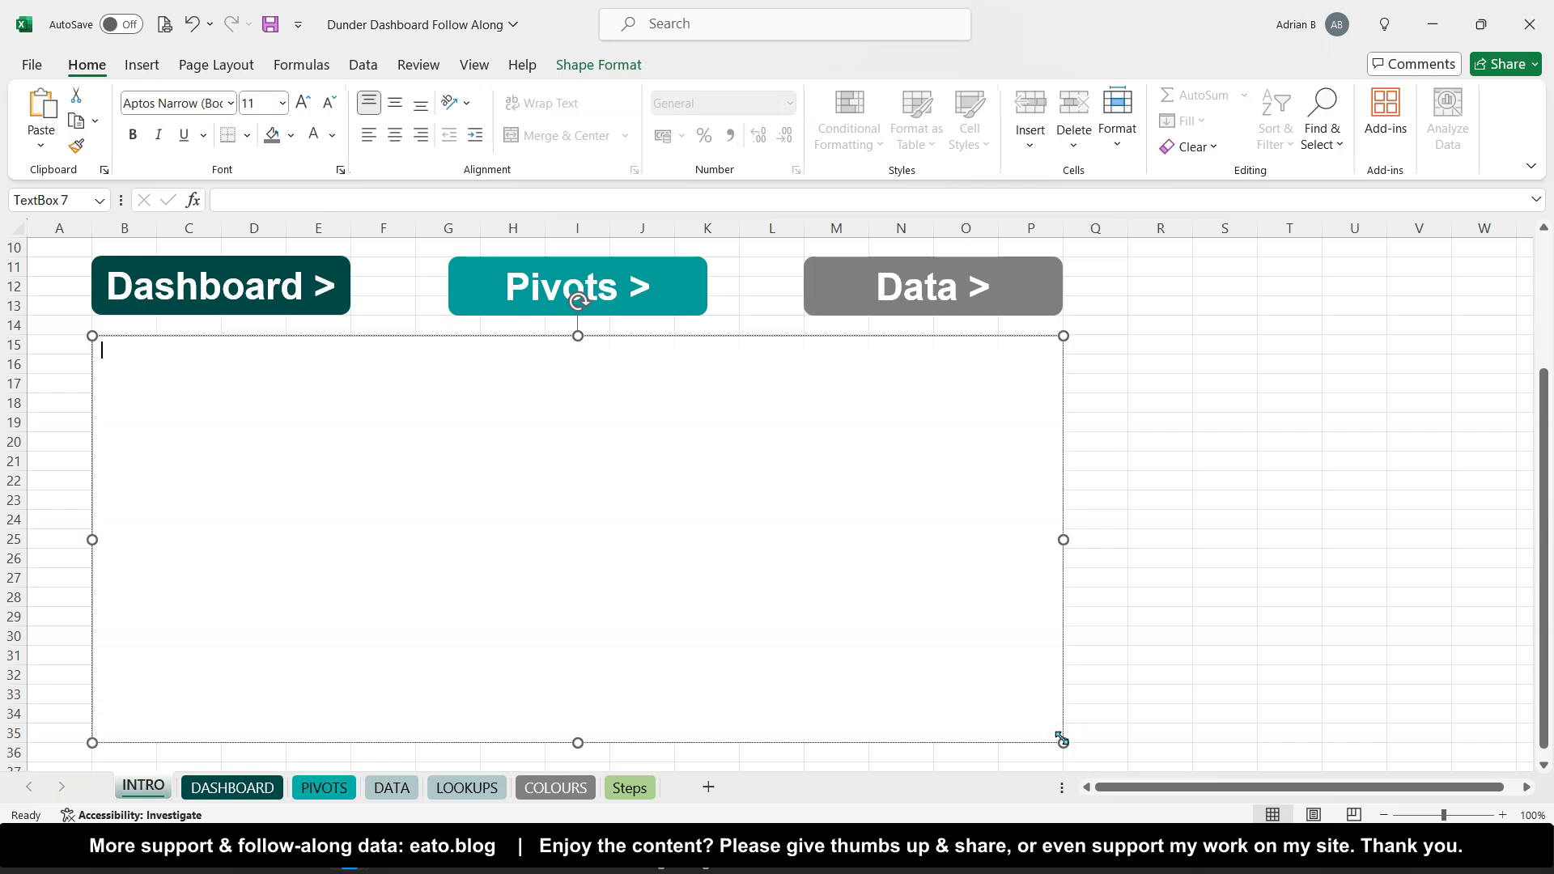
scroll(1058, 736, down, 8)
scroll(1057, 736, up, 1)
drag(575, 315, 588, 575)
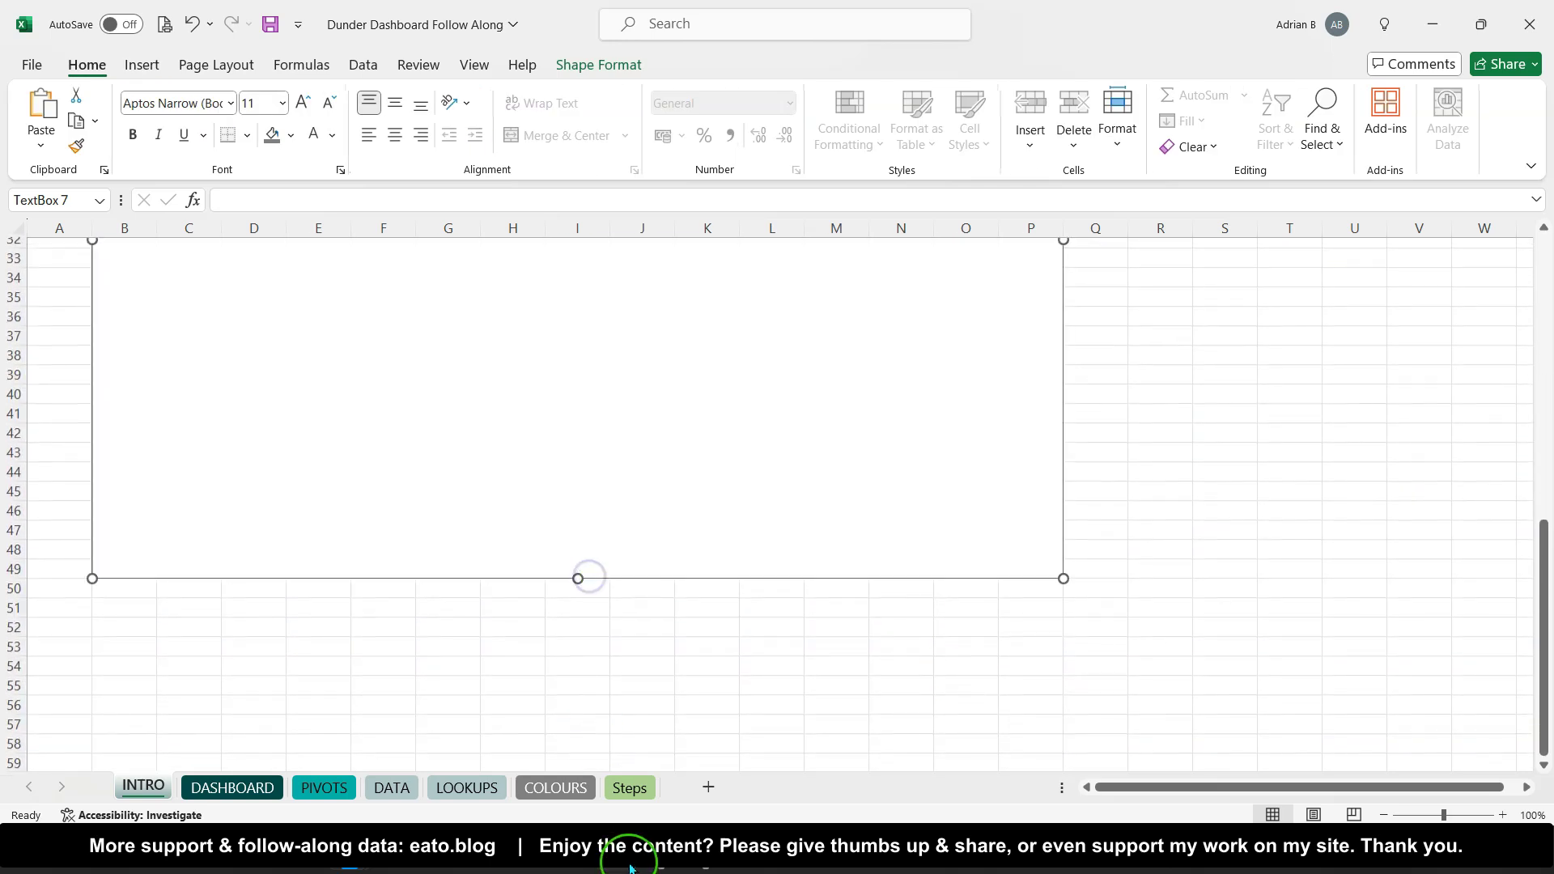
Switch to the Dunder Dashboard and Database workbook and examine its INTRO page's introduction and how-to-use text
click(361, 850)
click(428, 787)
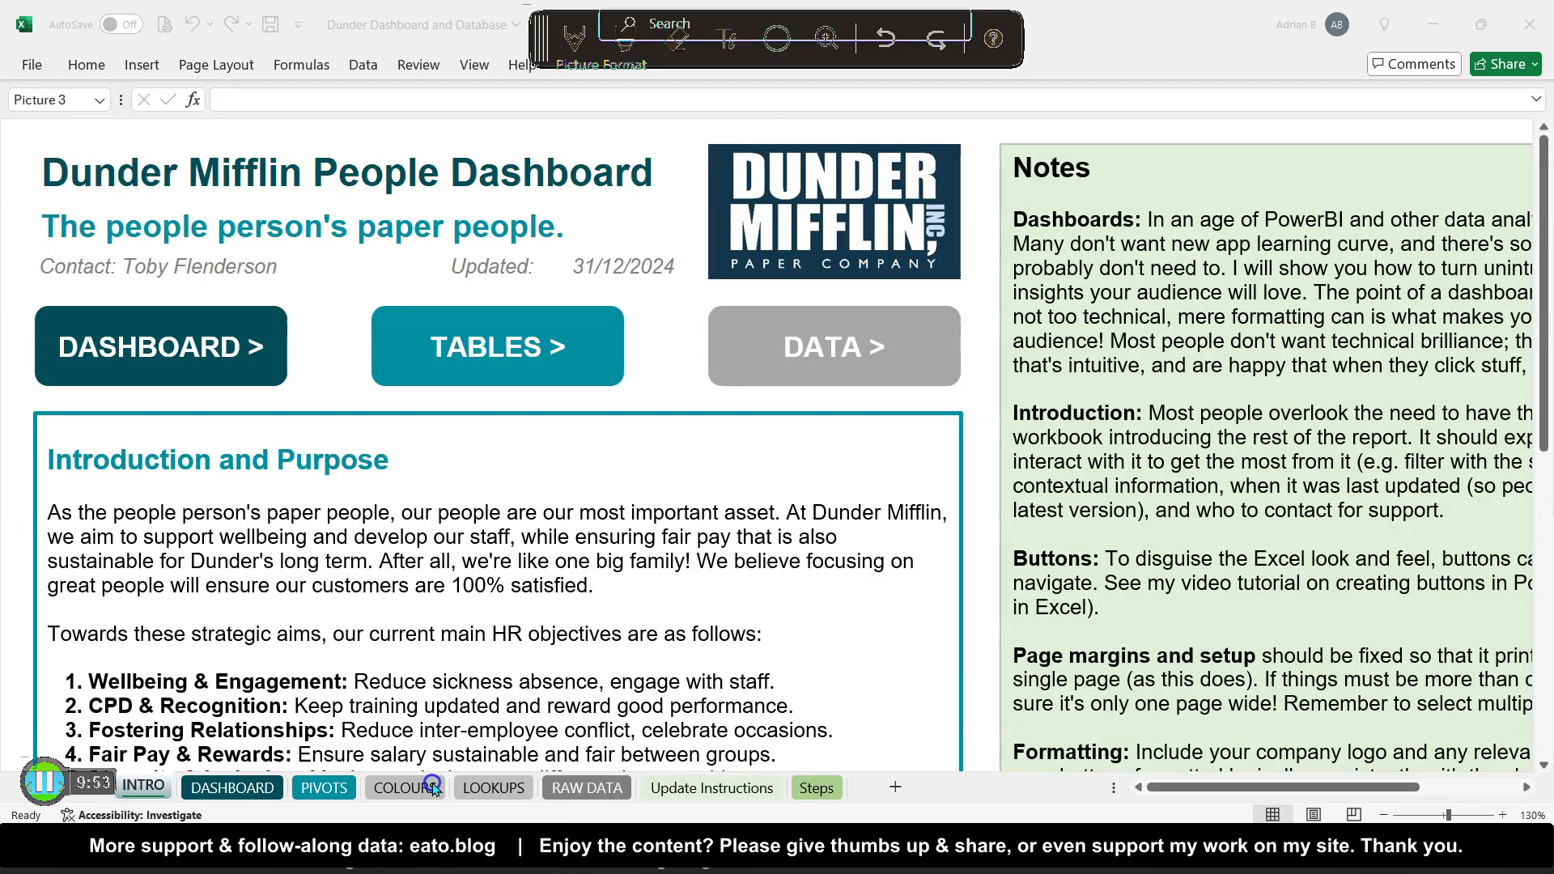
scroll(569, 531, down, 12)
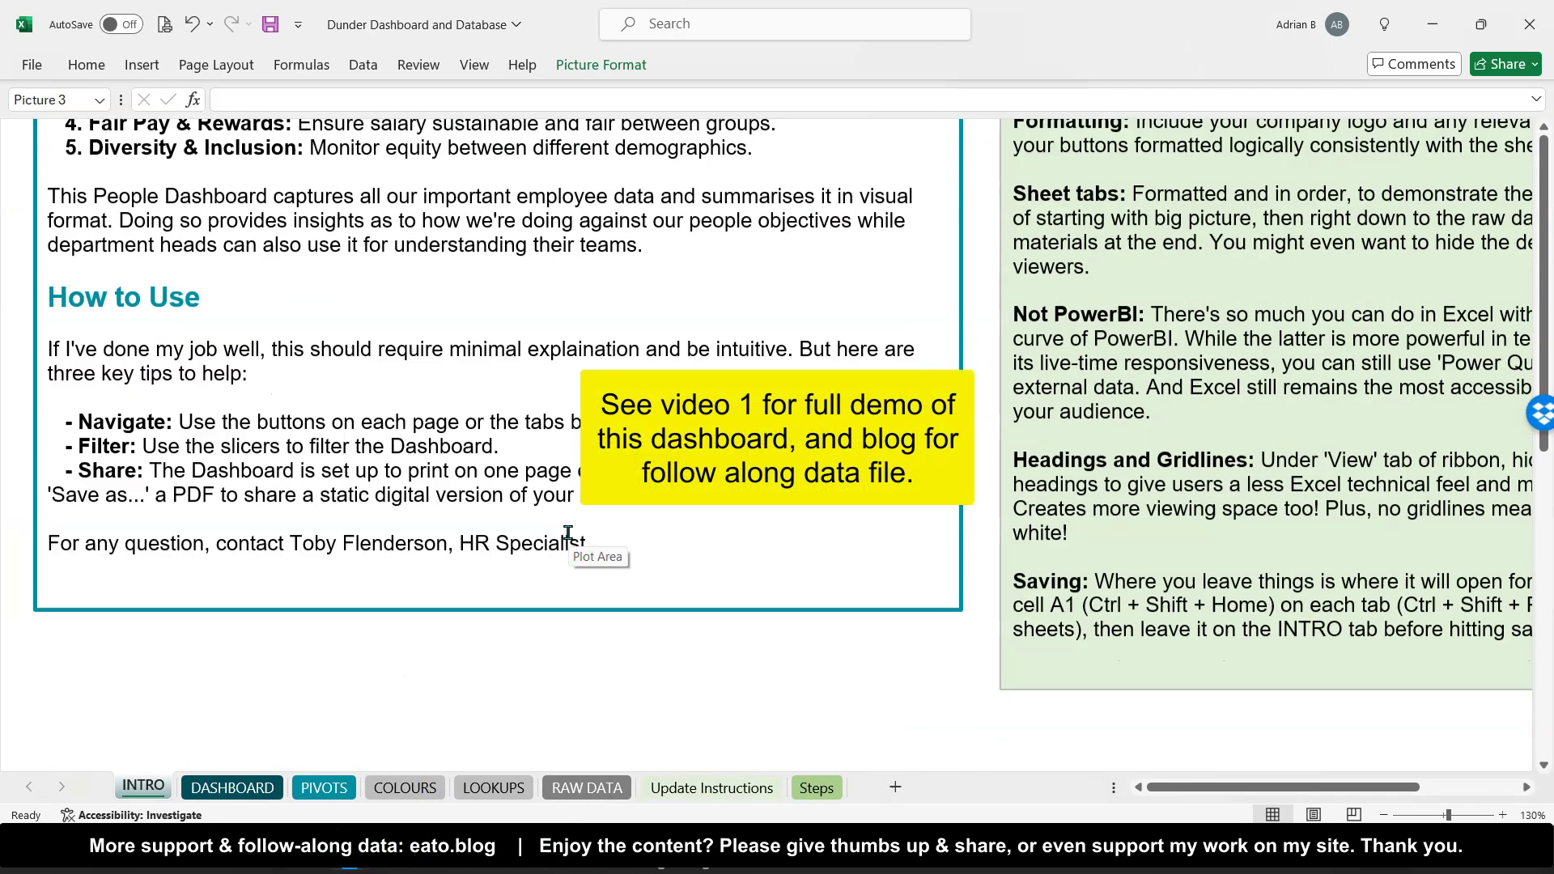
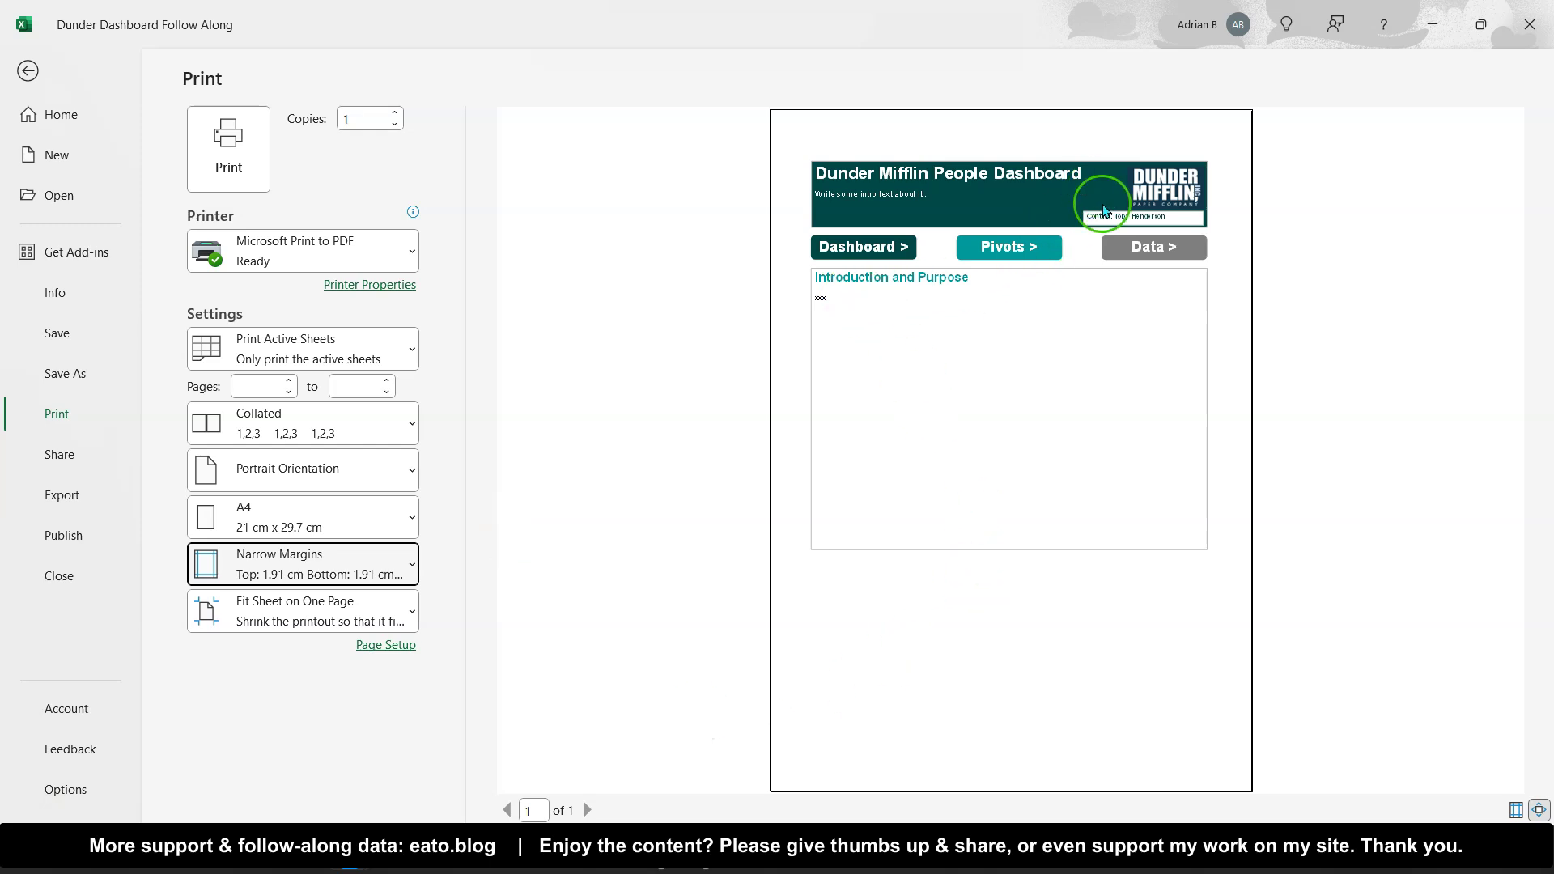
Group the INTRO and DASHBOARD sheets and check both pages in the print preview
click(30, 72)
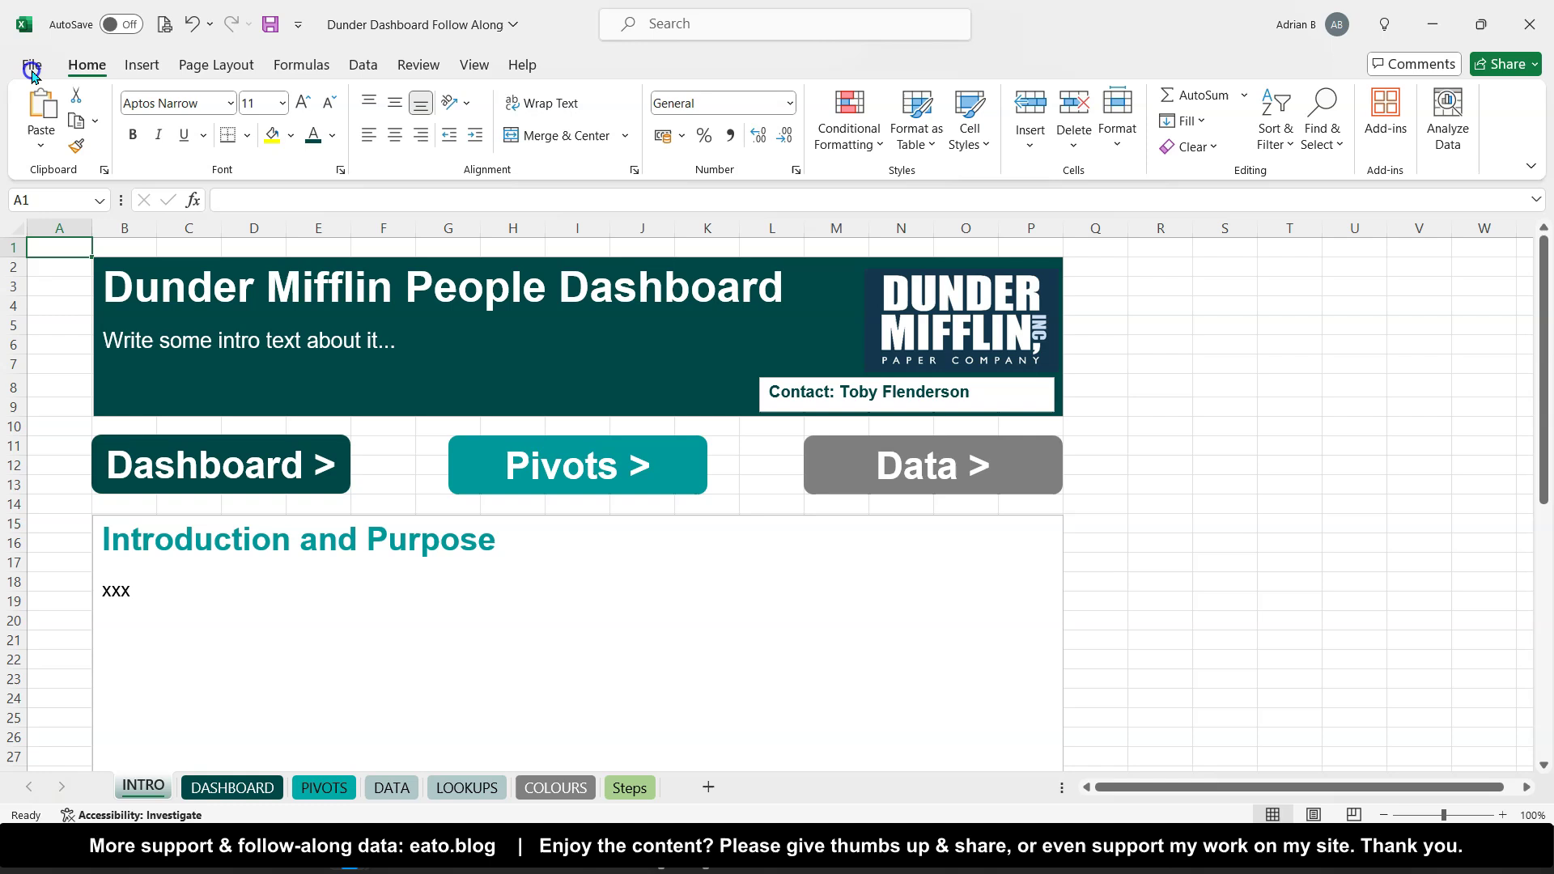
ctrl+click(251, 789)
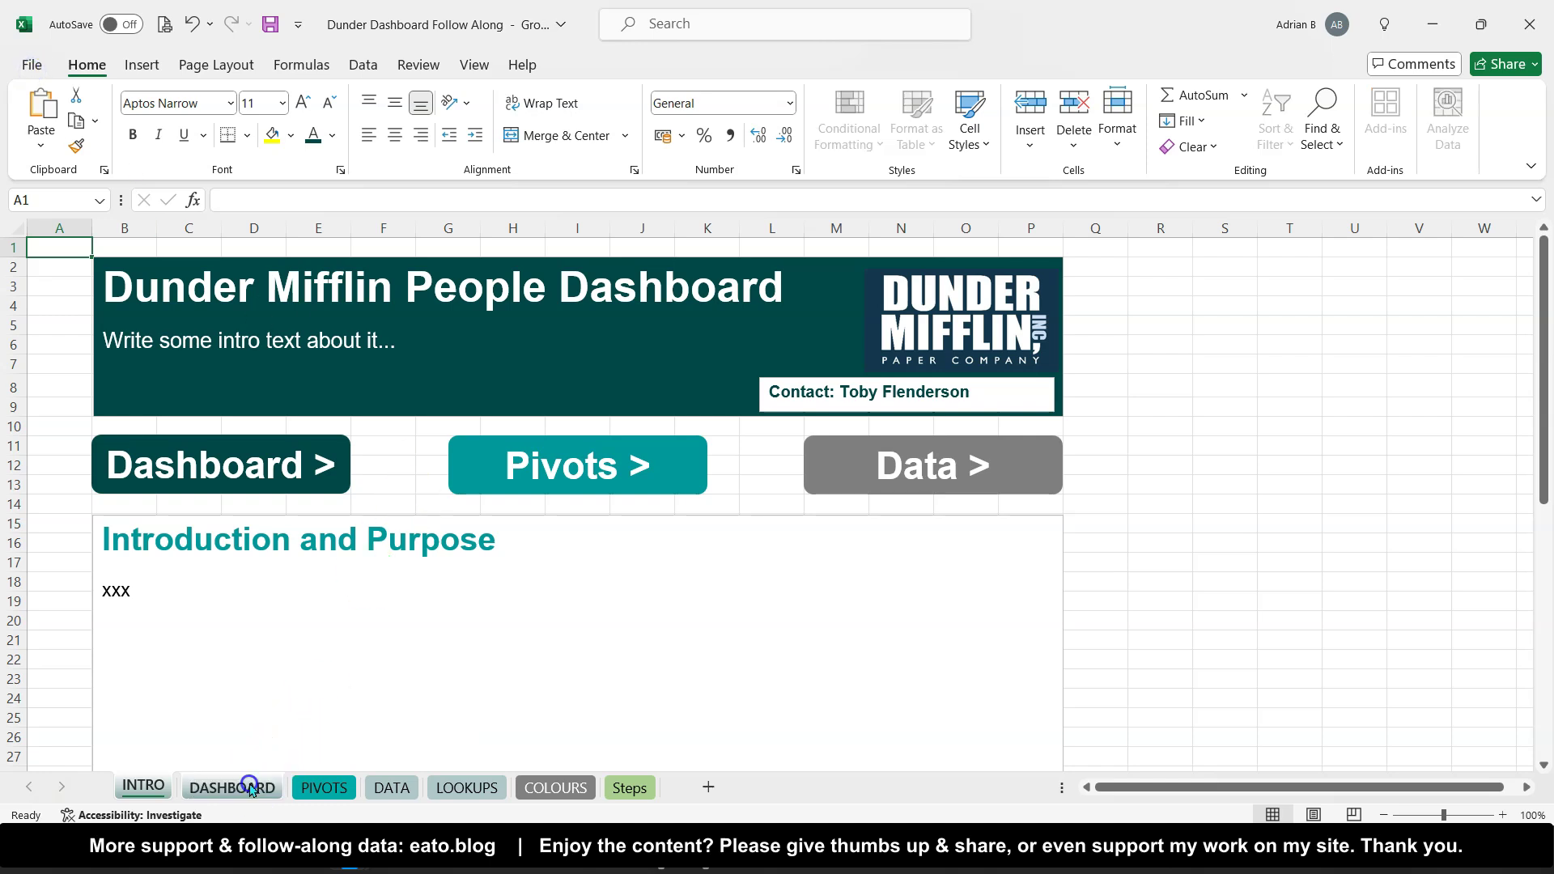
ctrl+click(252, 789)
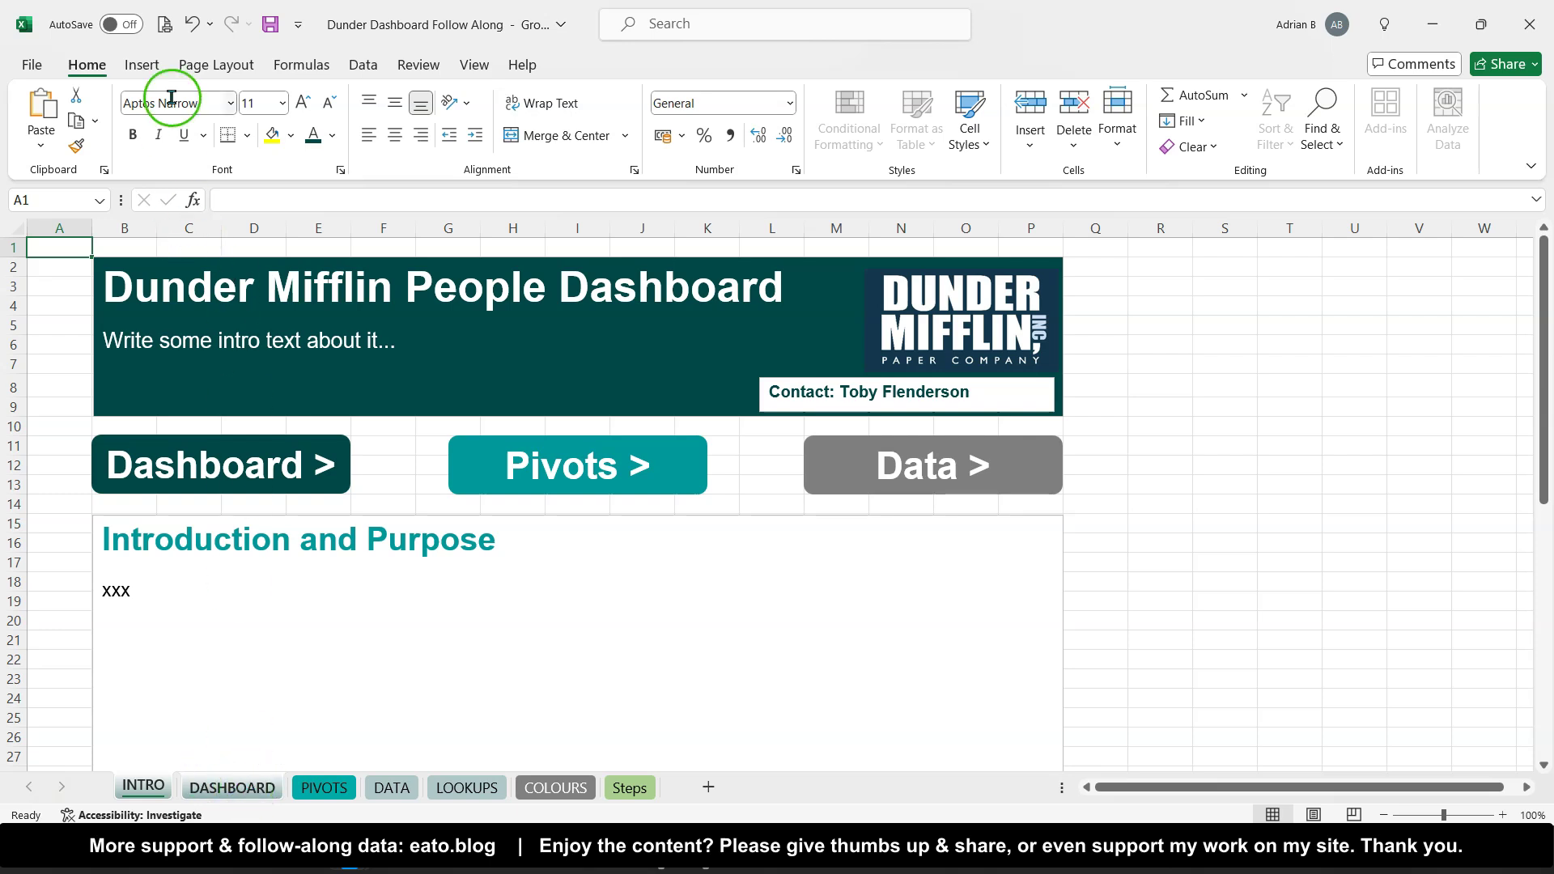
click(160, 27)
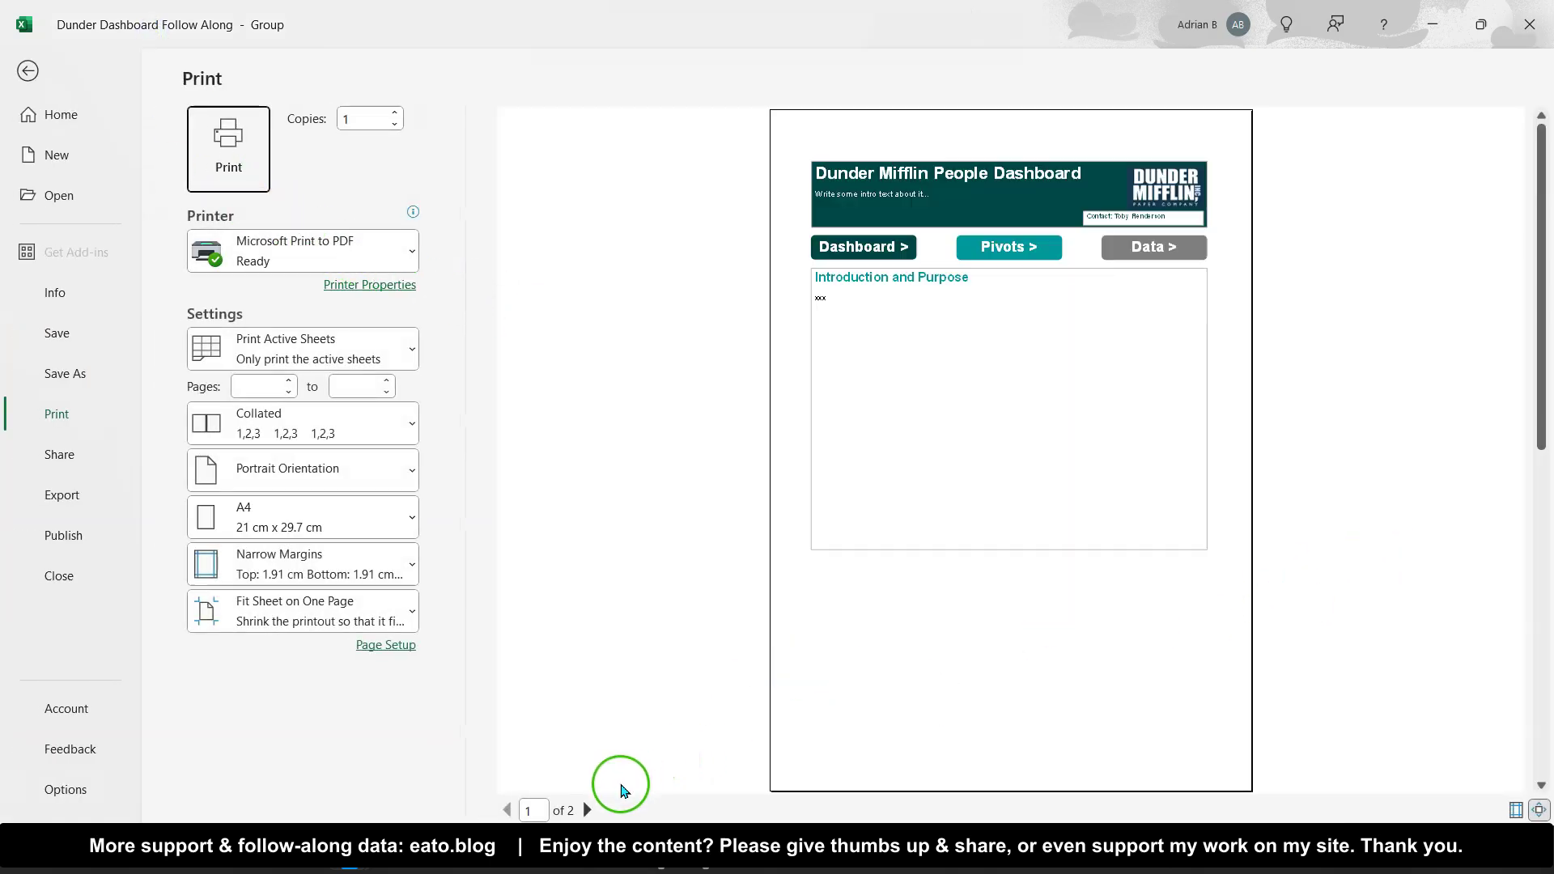
click(589, 810)
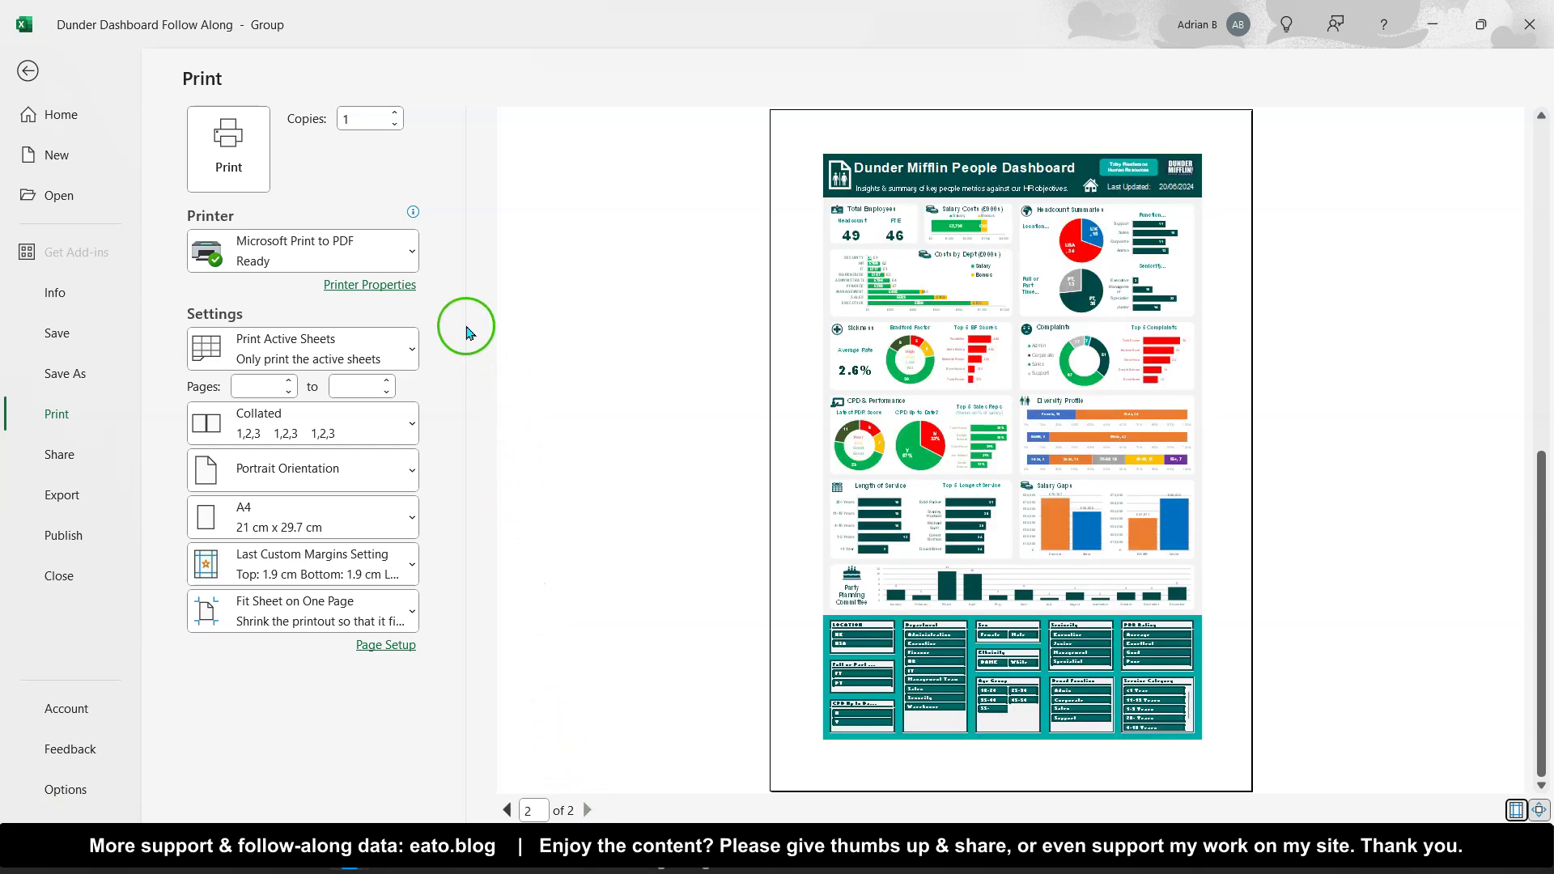
mouse_move(231, 251)
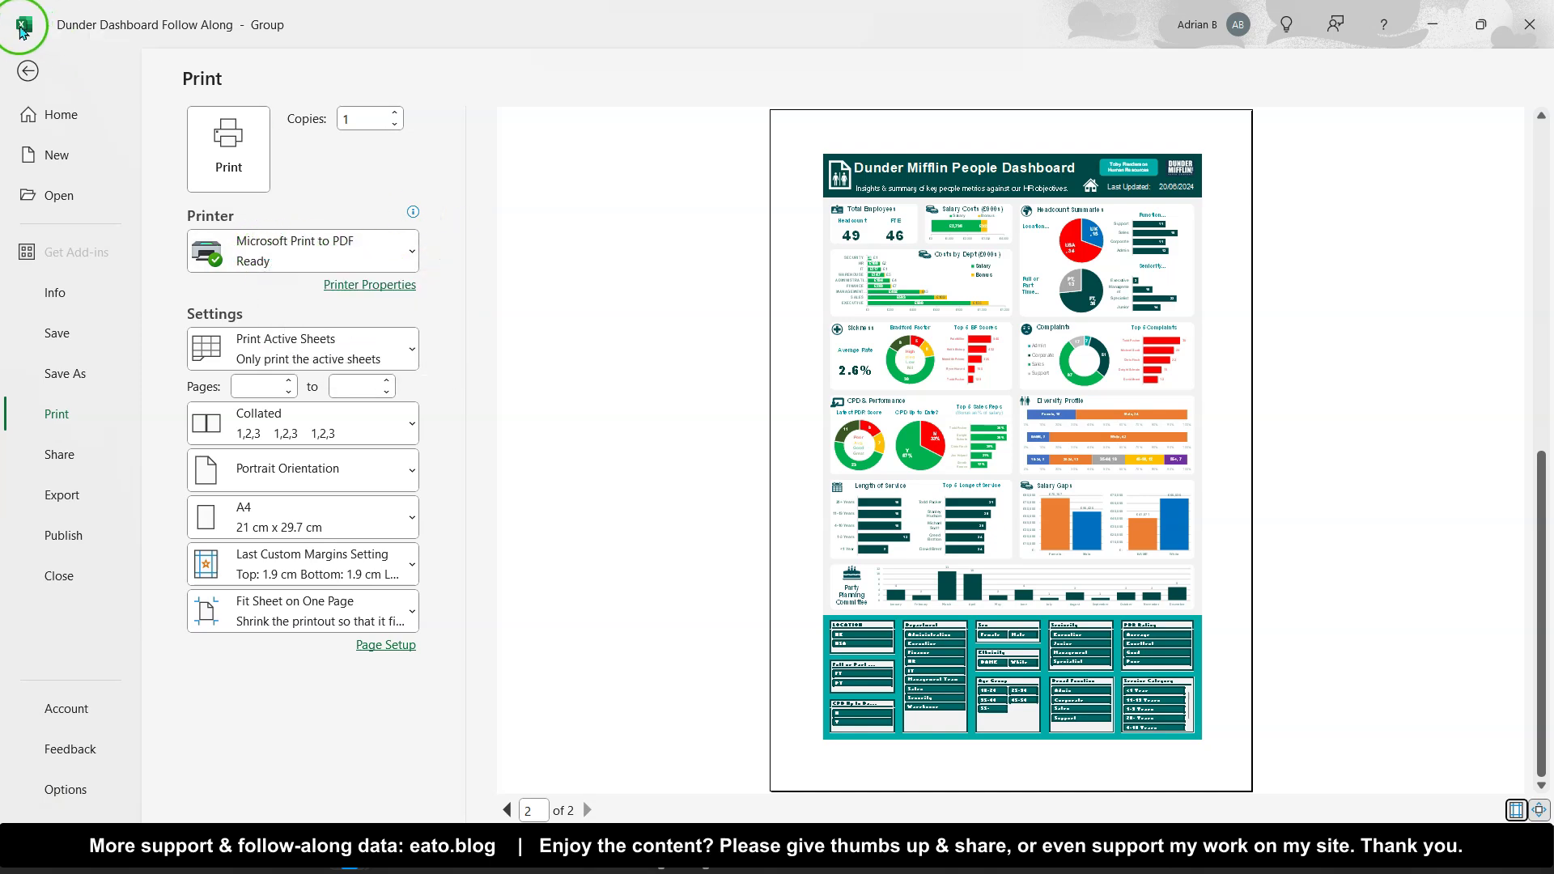
click(28, 70)
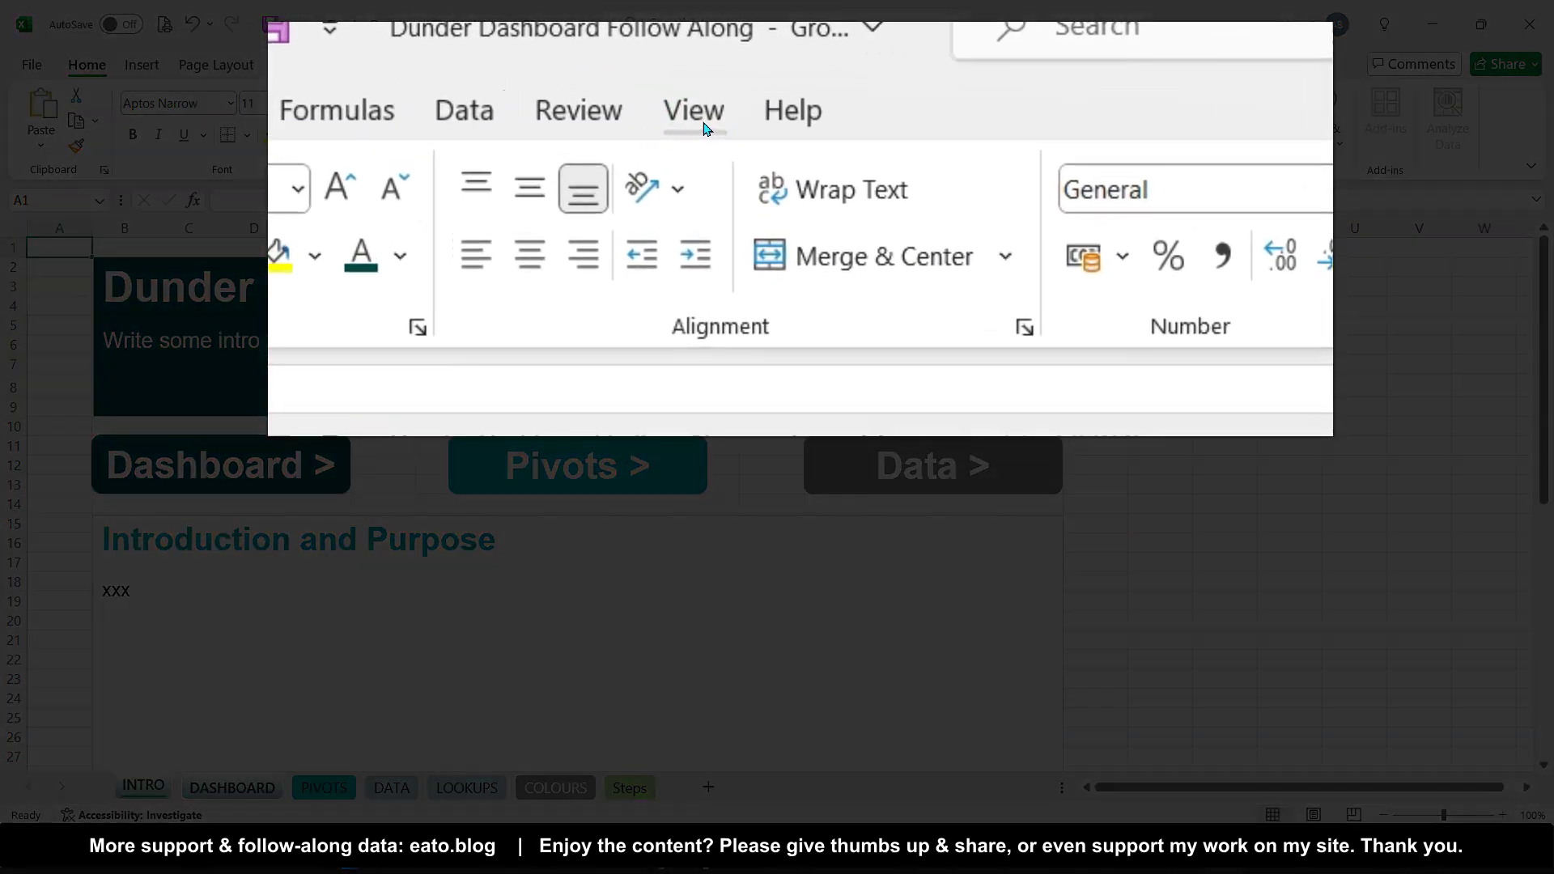
Hide the headings, gridlines and formula bar with the INTRO and DASHBOARD sheets grouped
click(704, 128)
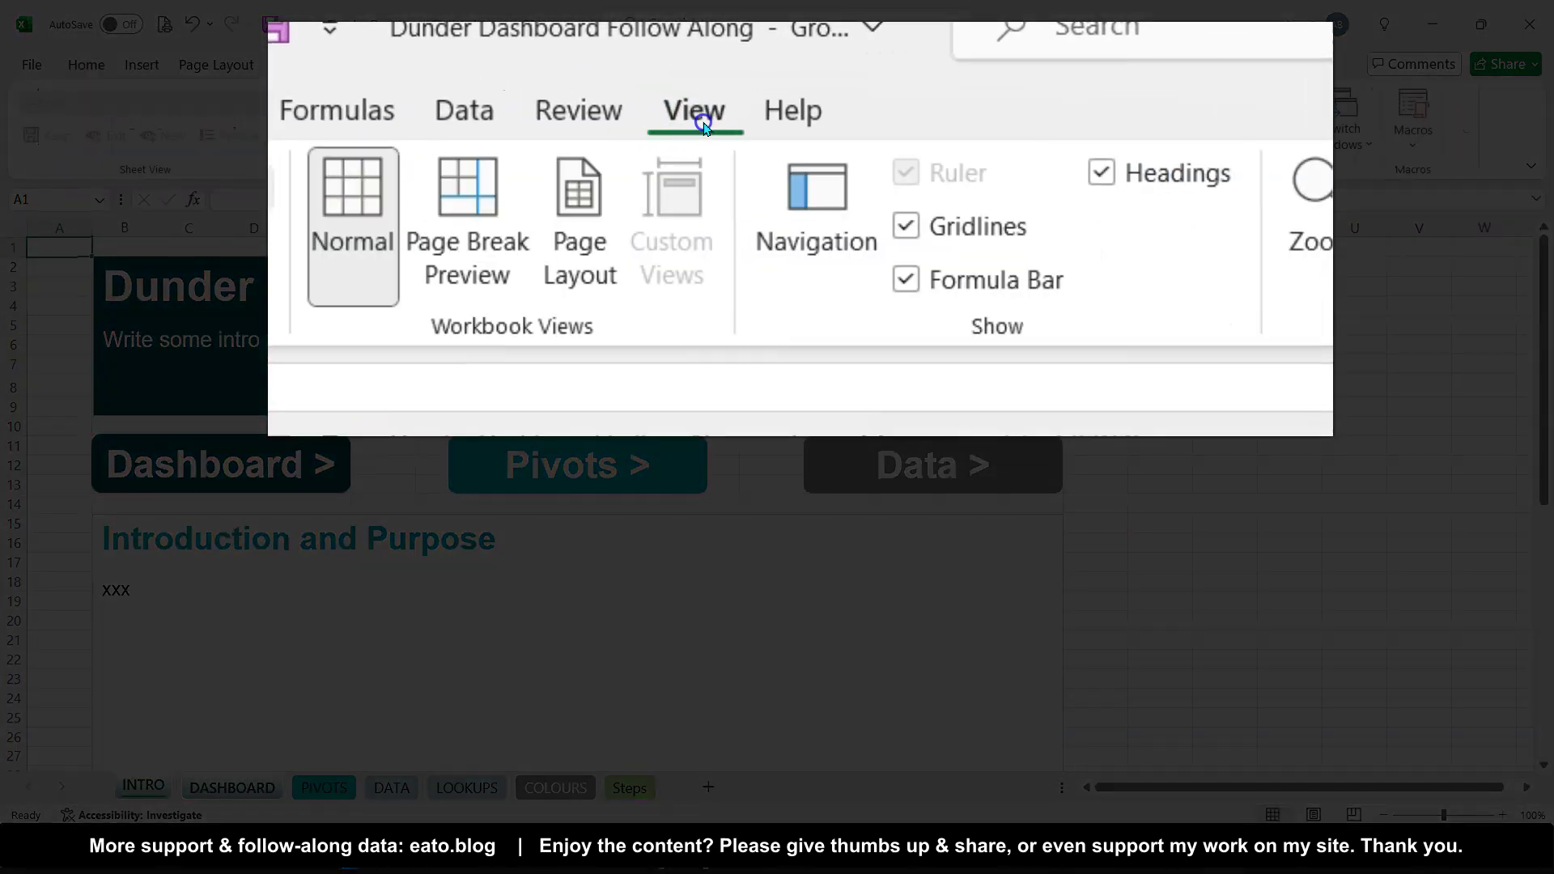
click(547, 283)
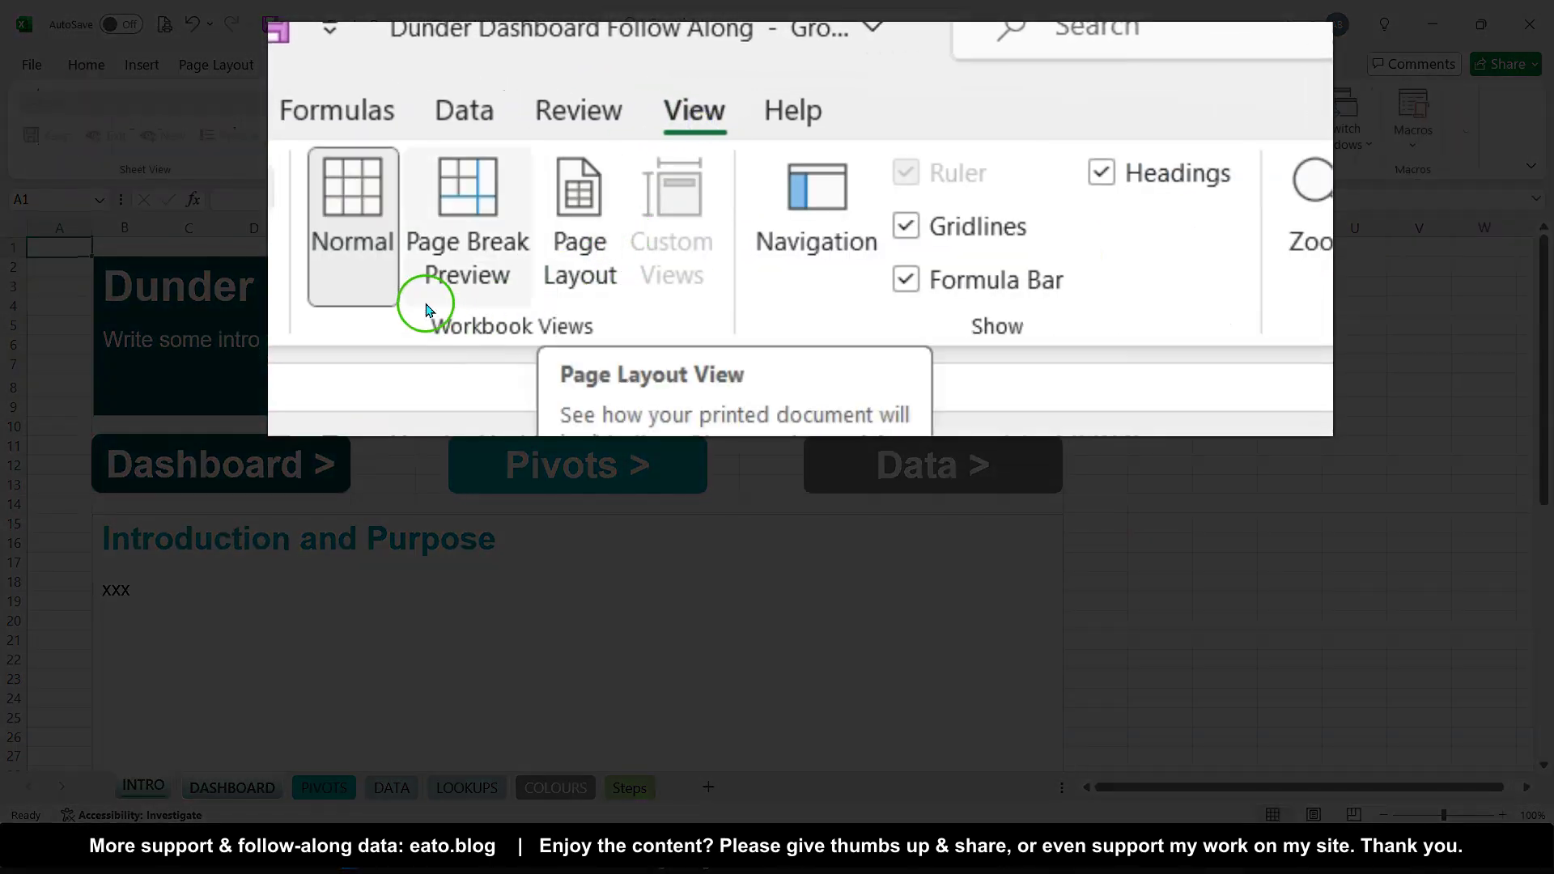
click(1131, 177)
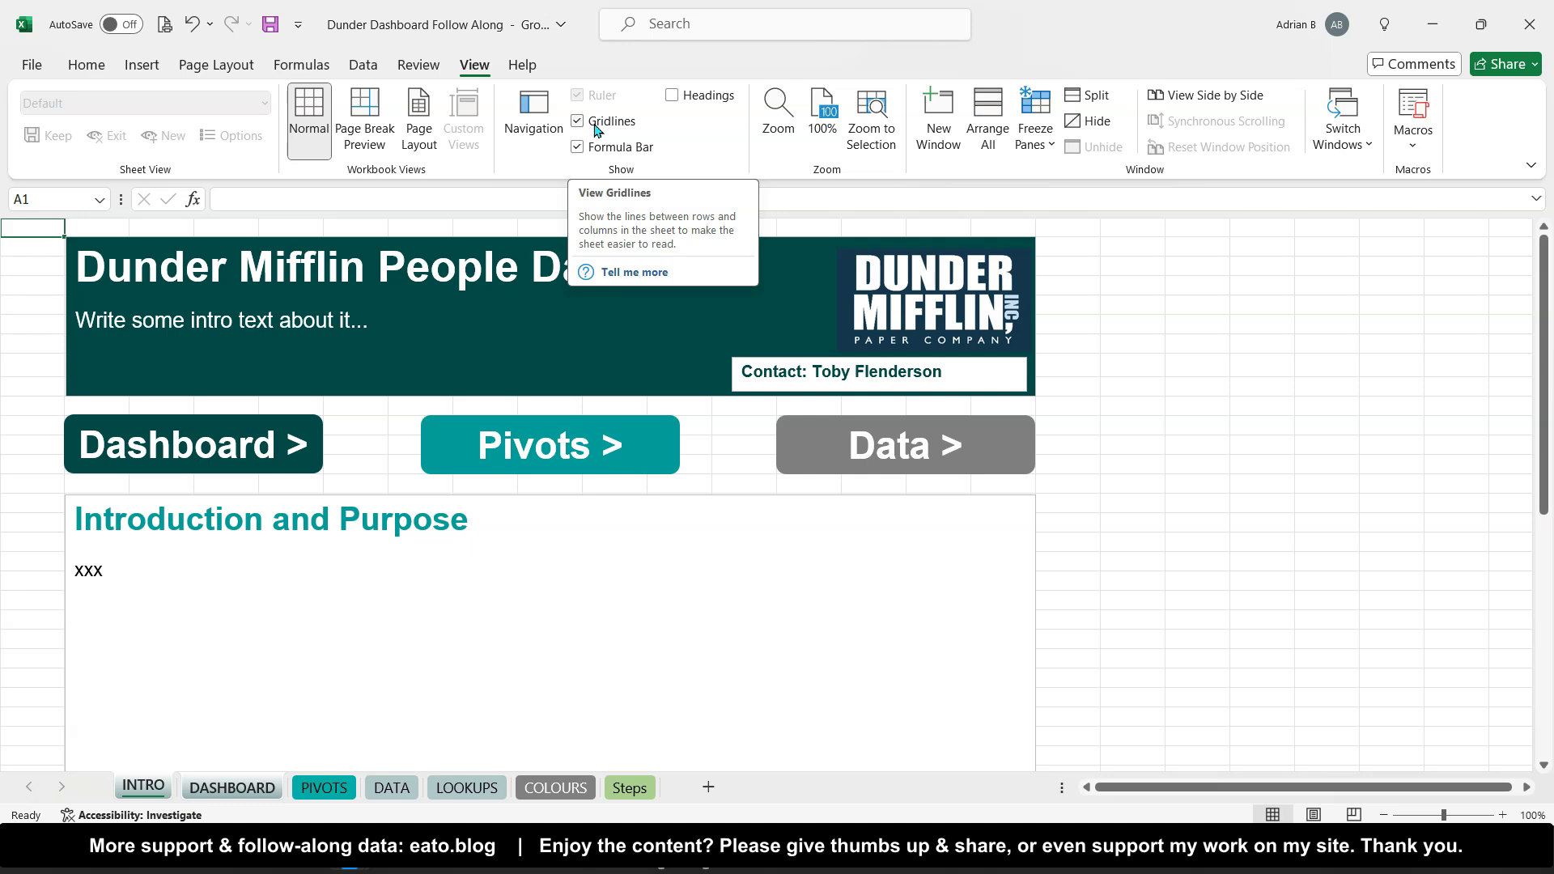
click(595, 130)
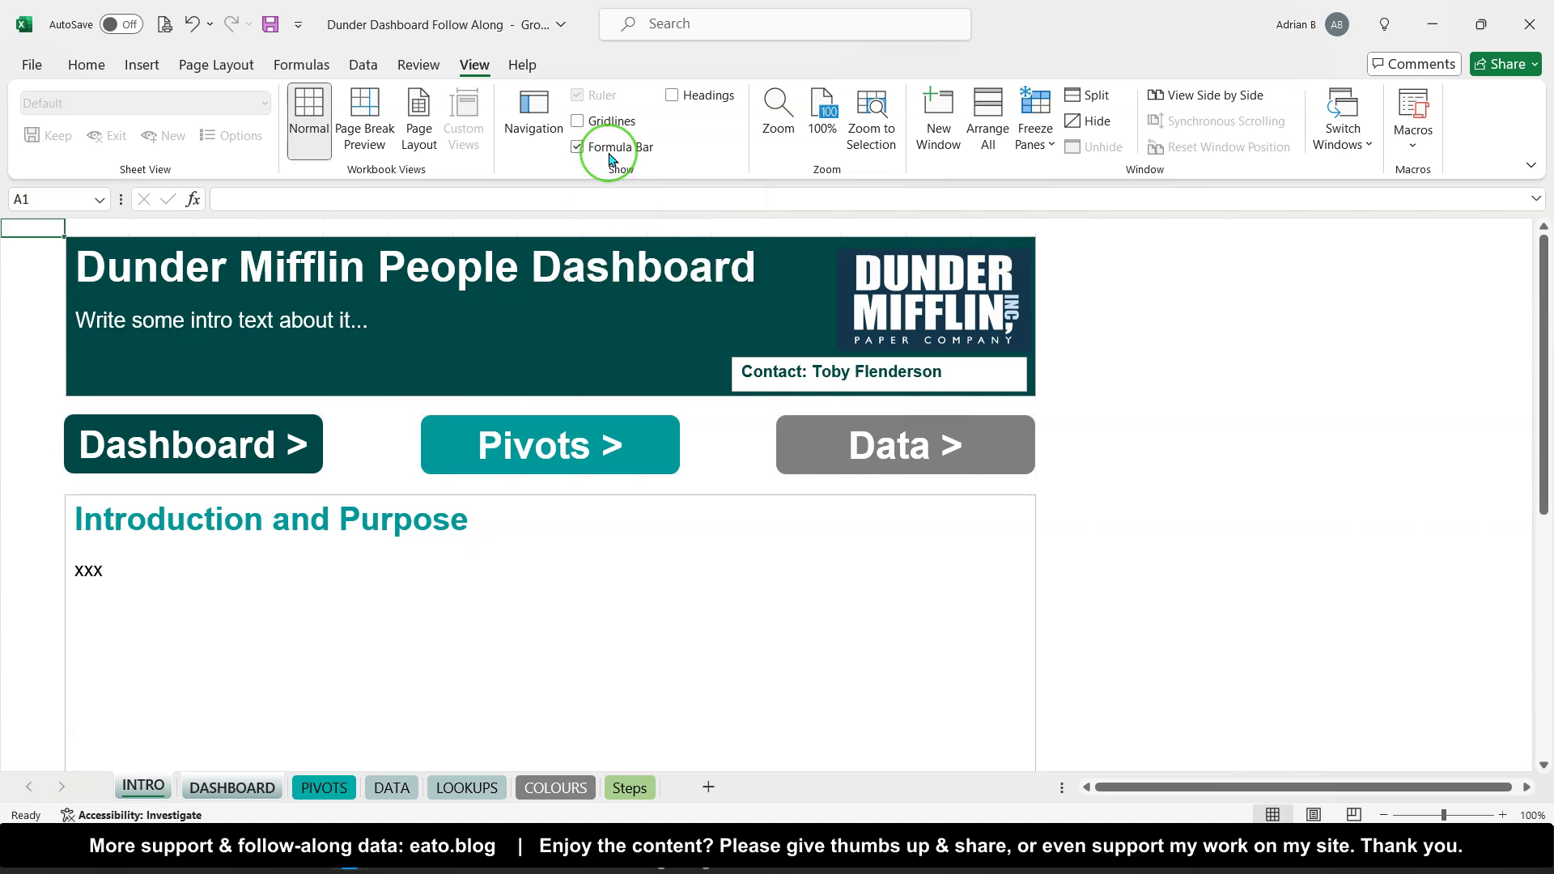
click(611, 154)
right_click(611, 155)
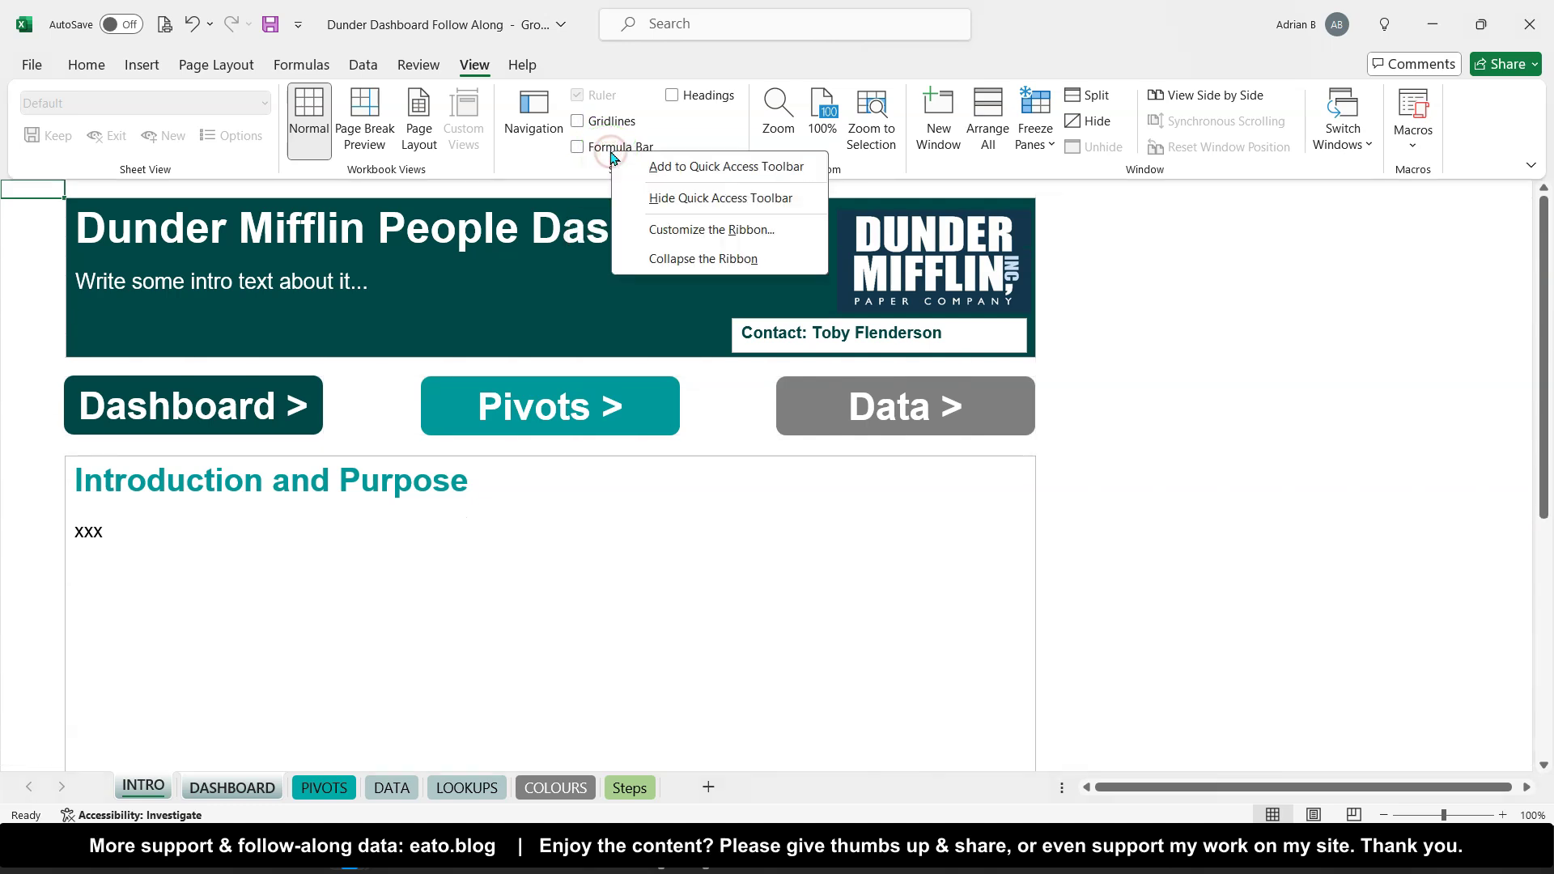
Hide the COLOURS and LOOKUPS sheets together
click(35, 200)
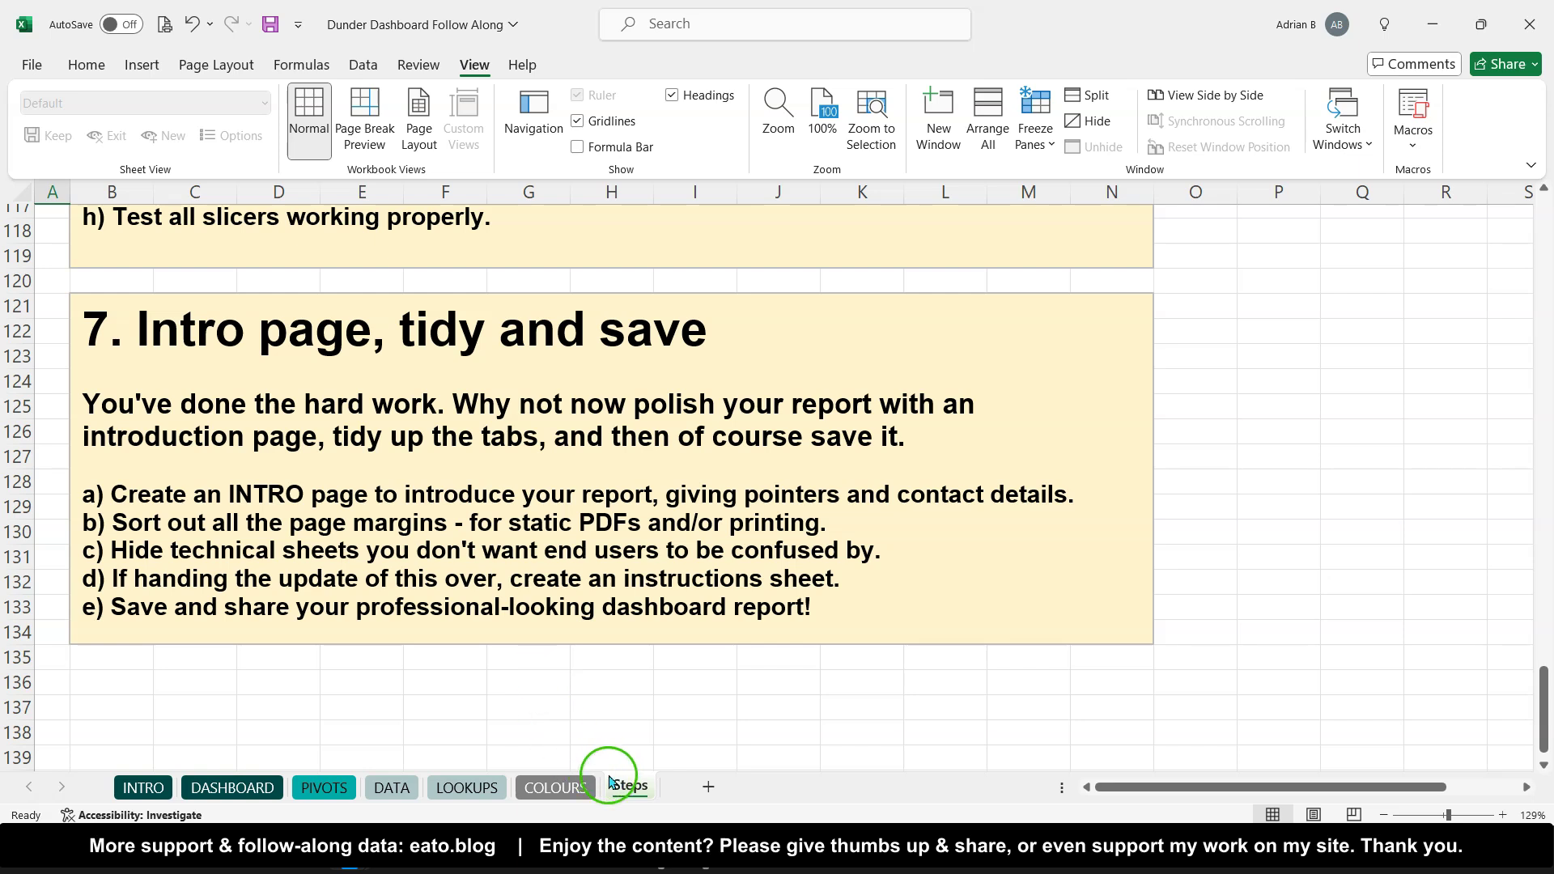
click(570, 793)
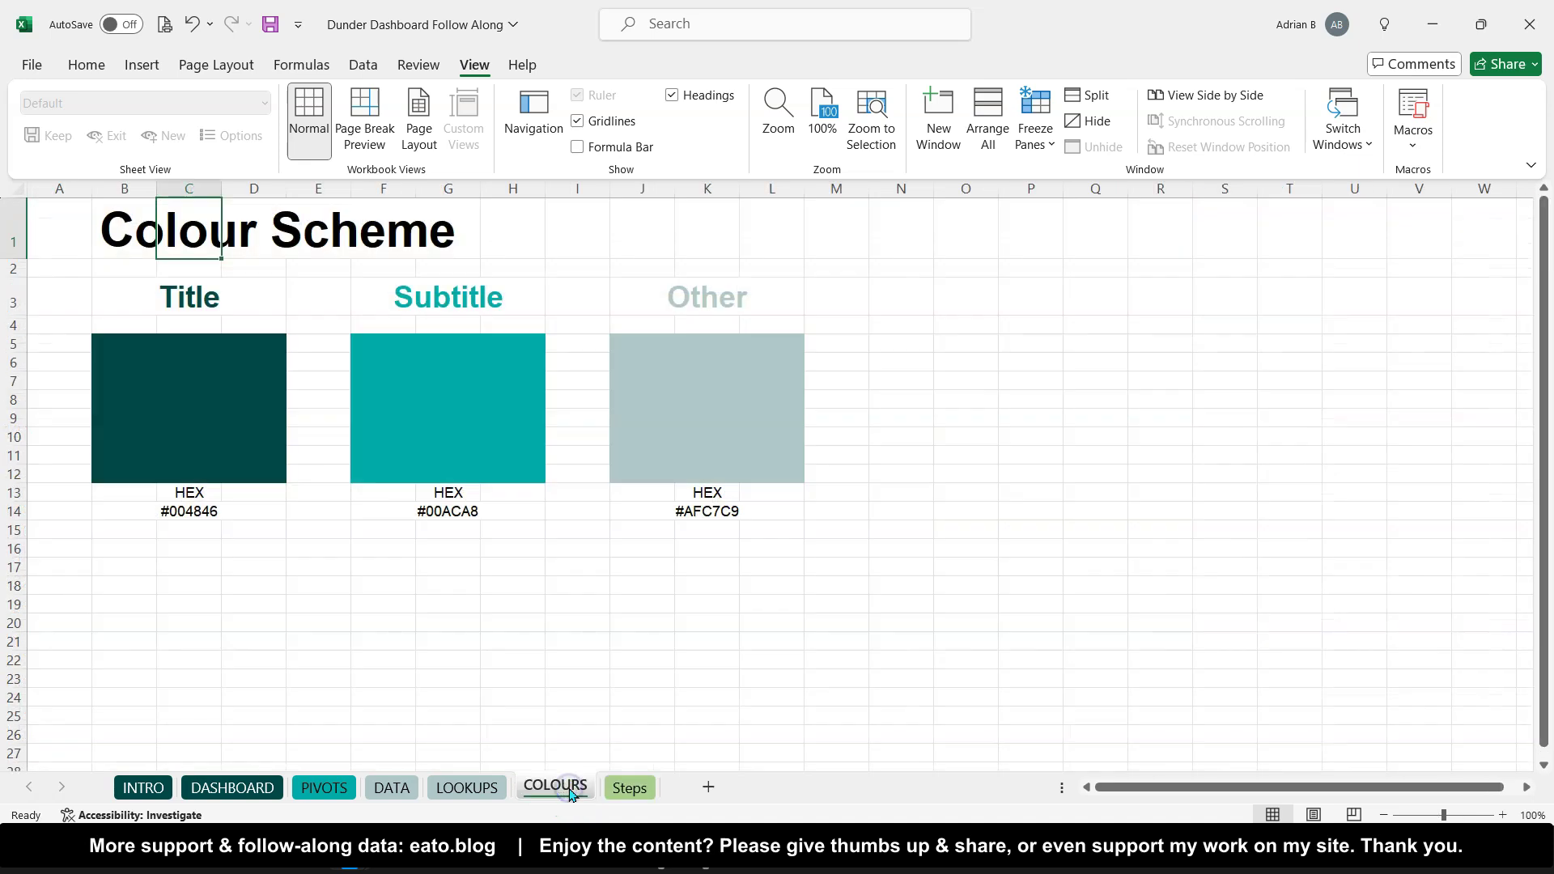
ctrl+click(470, 797)
right_click(470, 797)
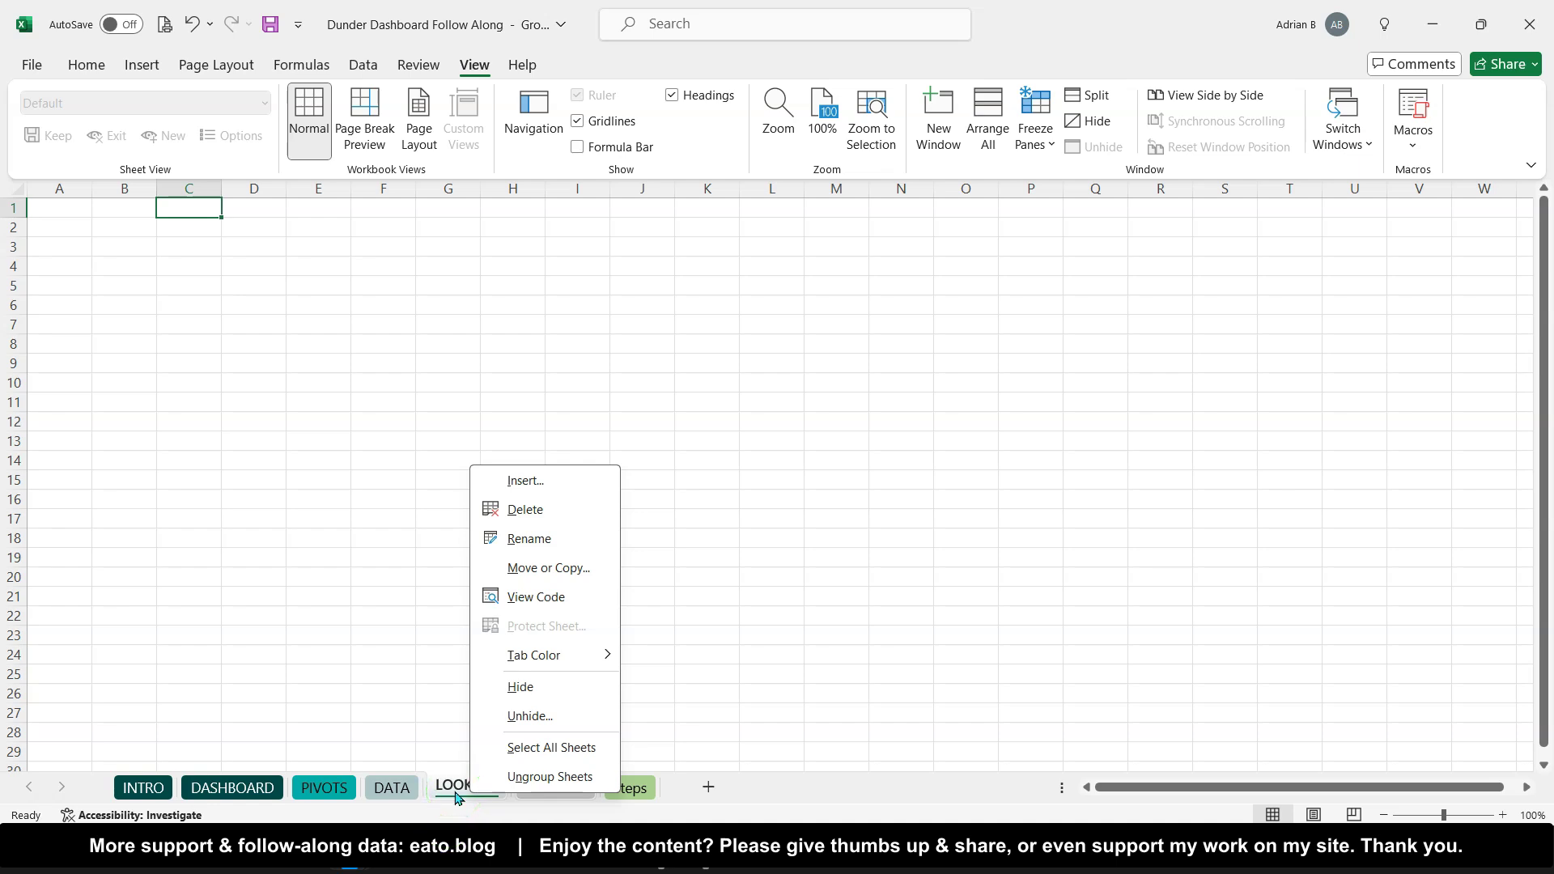
click(532, 687)
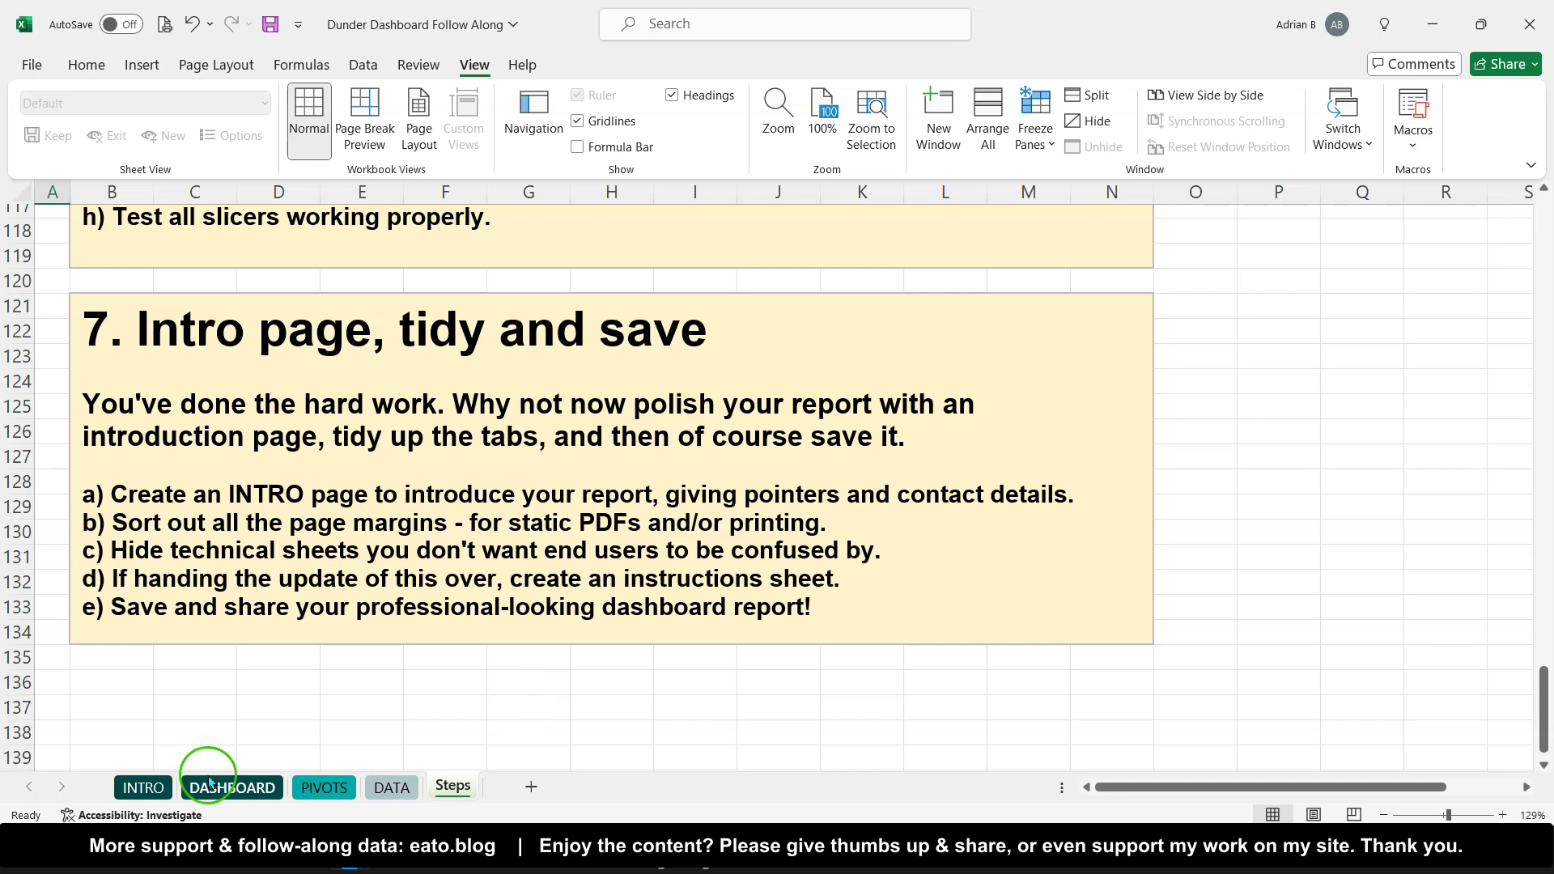
Protect the workbook's structure without a password and check the sheet commands available for the Steps sheet
right_click(451, 788)
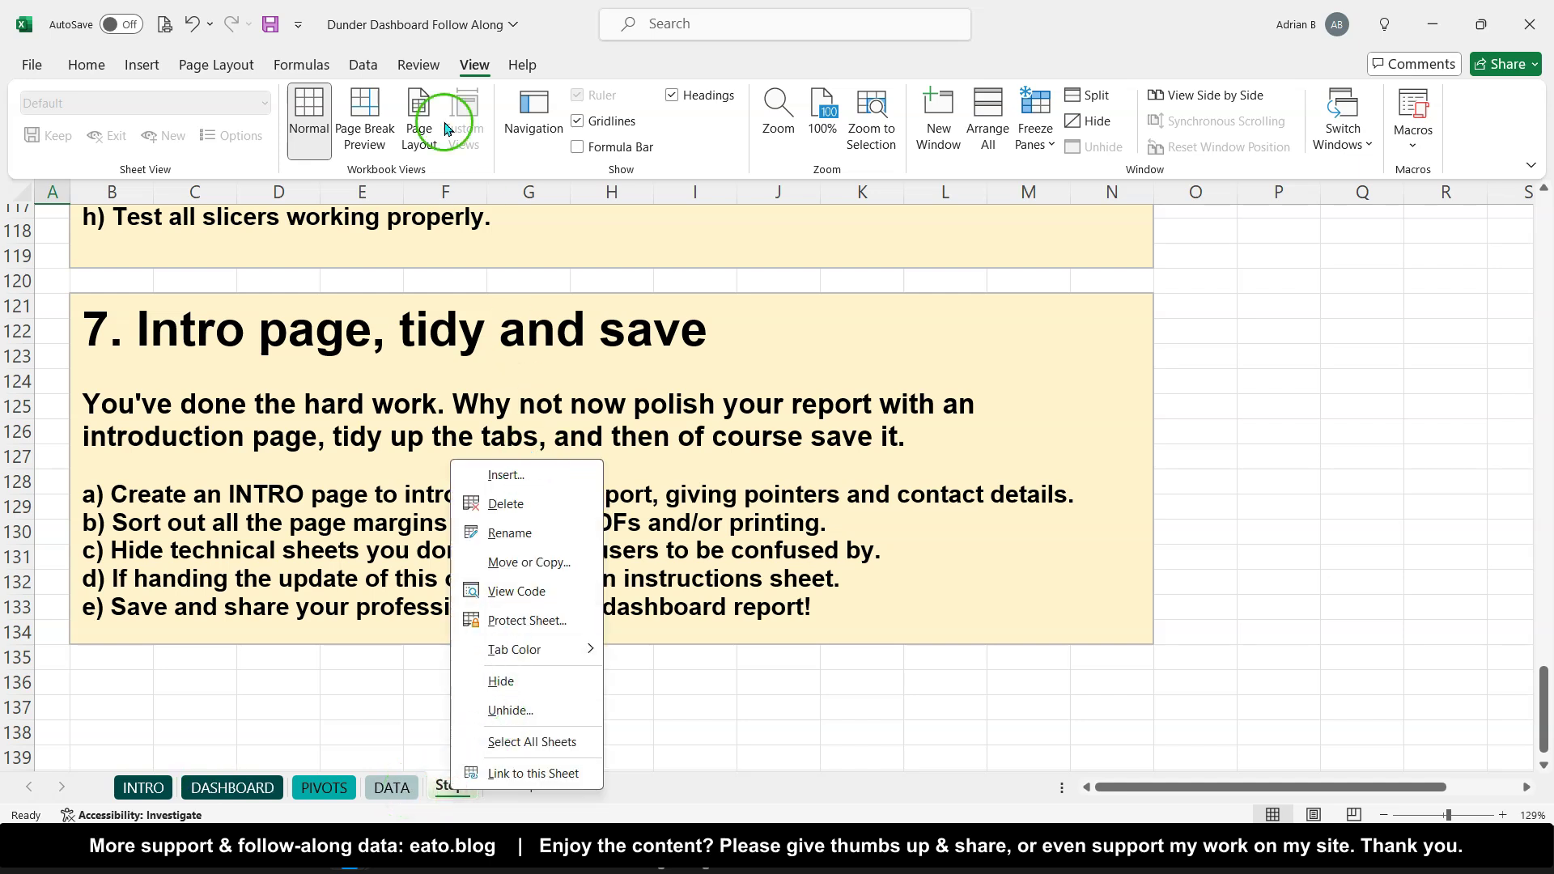
click(417, 64)
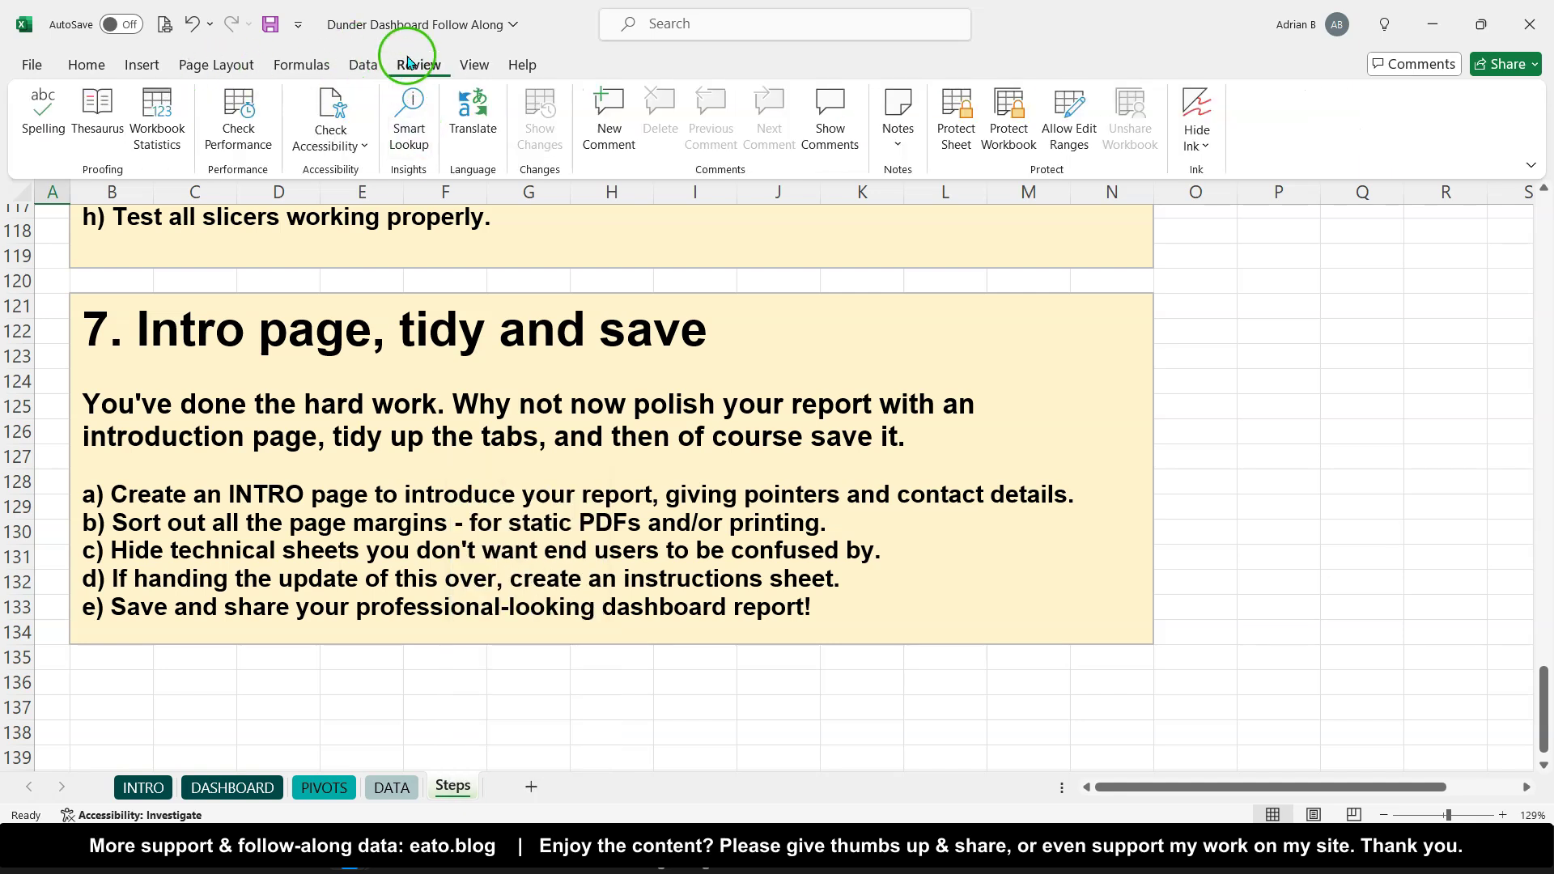
click(1001, 134)
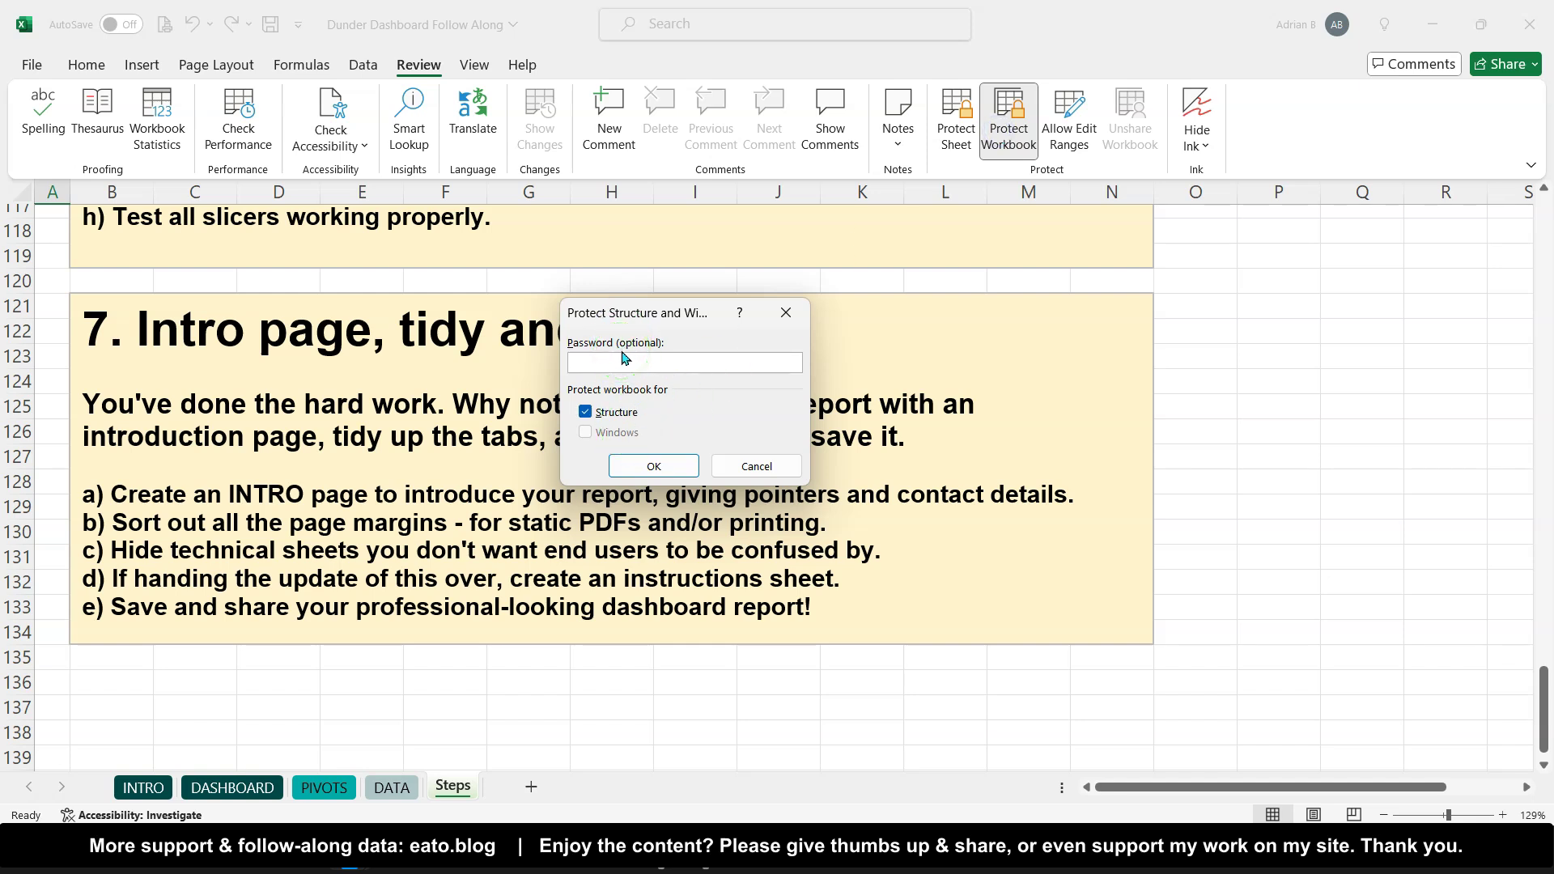
click(652, 469)
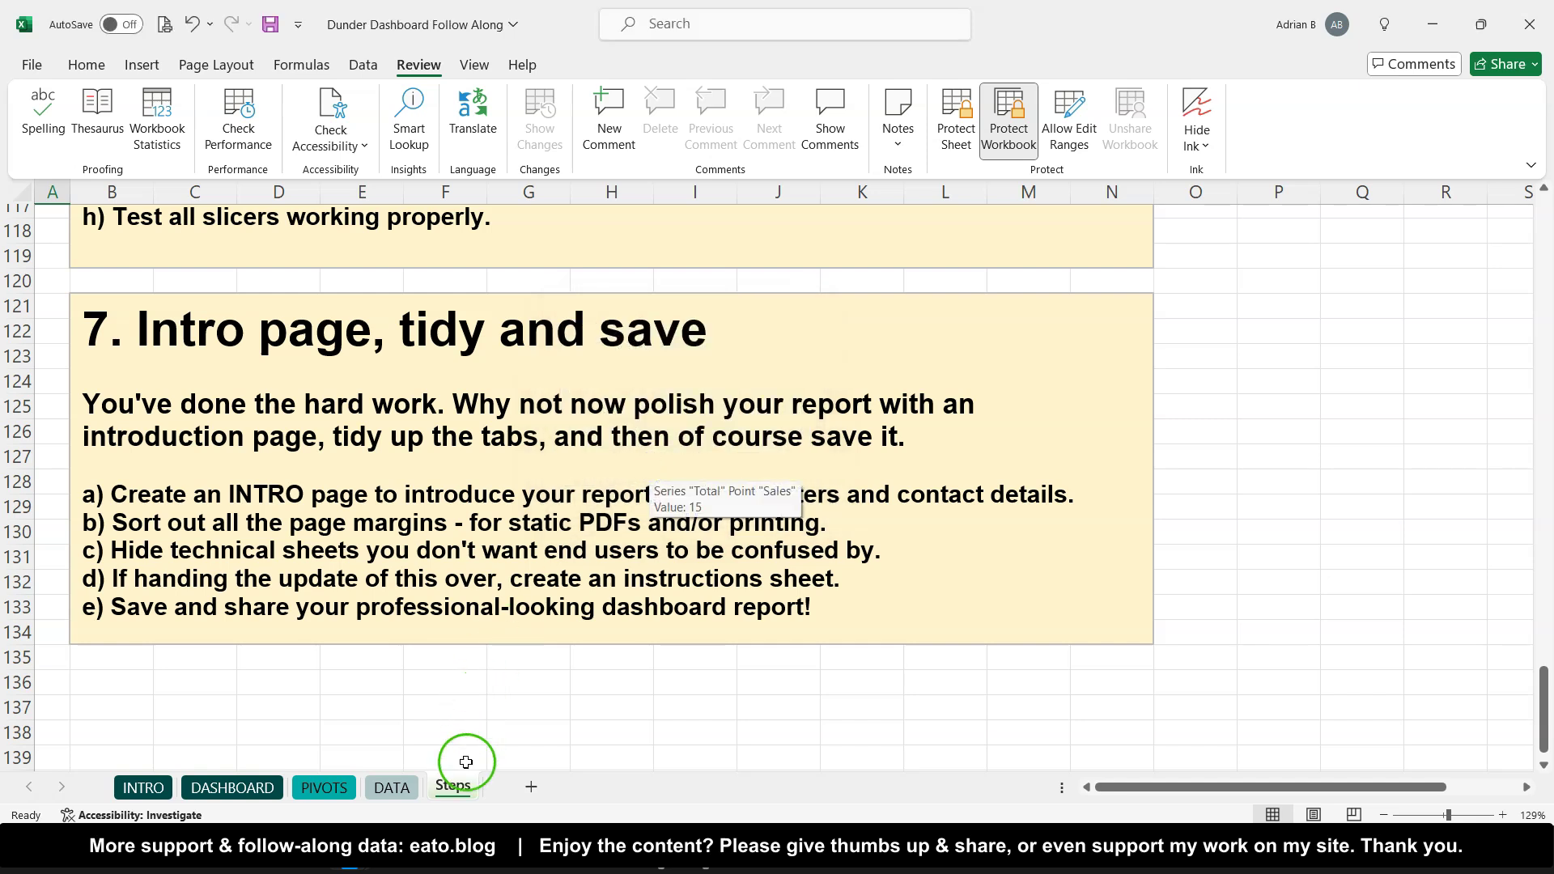
right_click(447, 786)
click(513, 706)
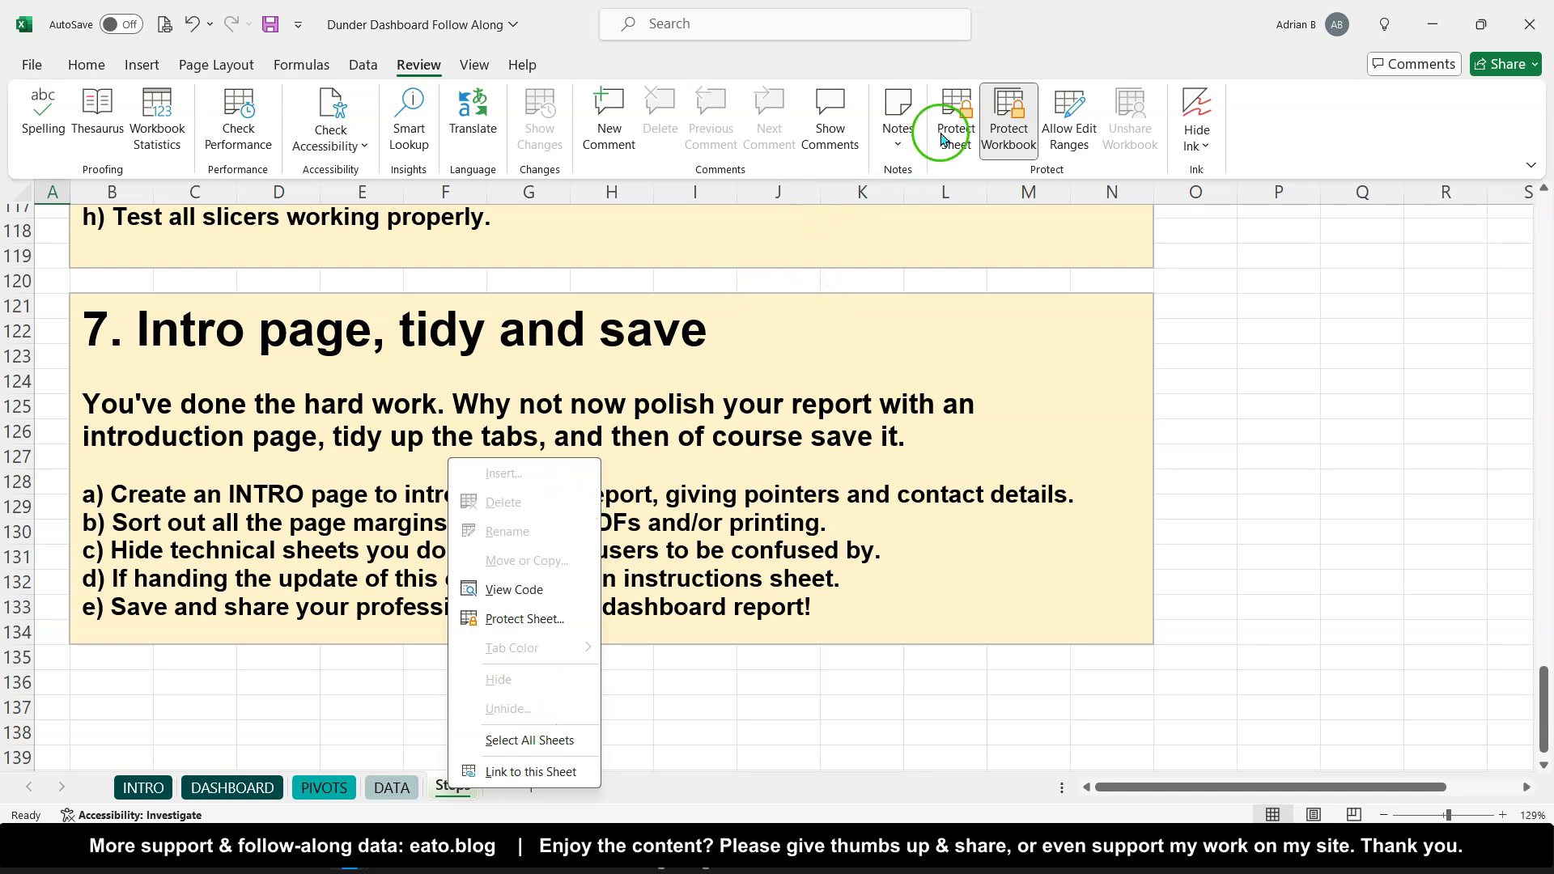
Look through the sheet protection options without applying them and reread the intro page, tidy and save checklist on the Steps sheet
click(943, 140)
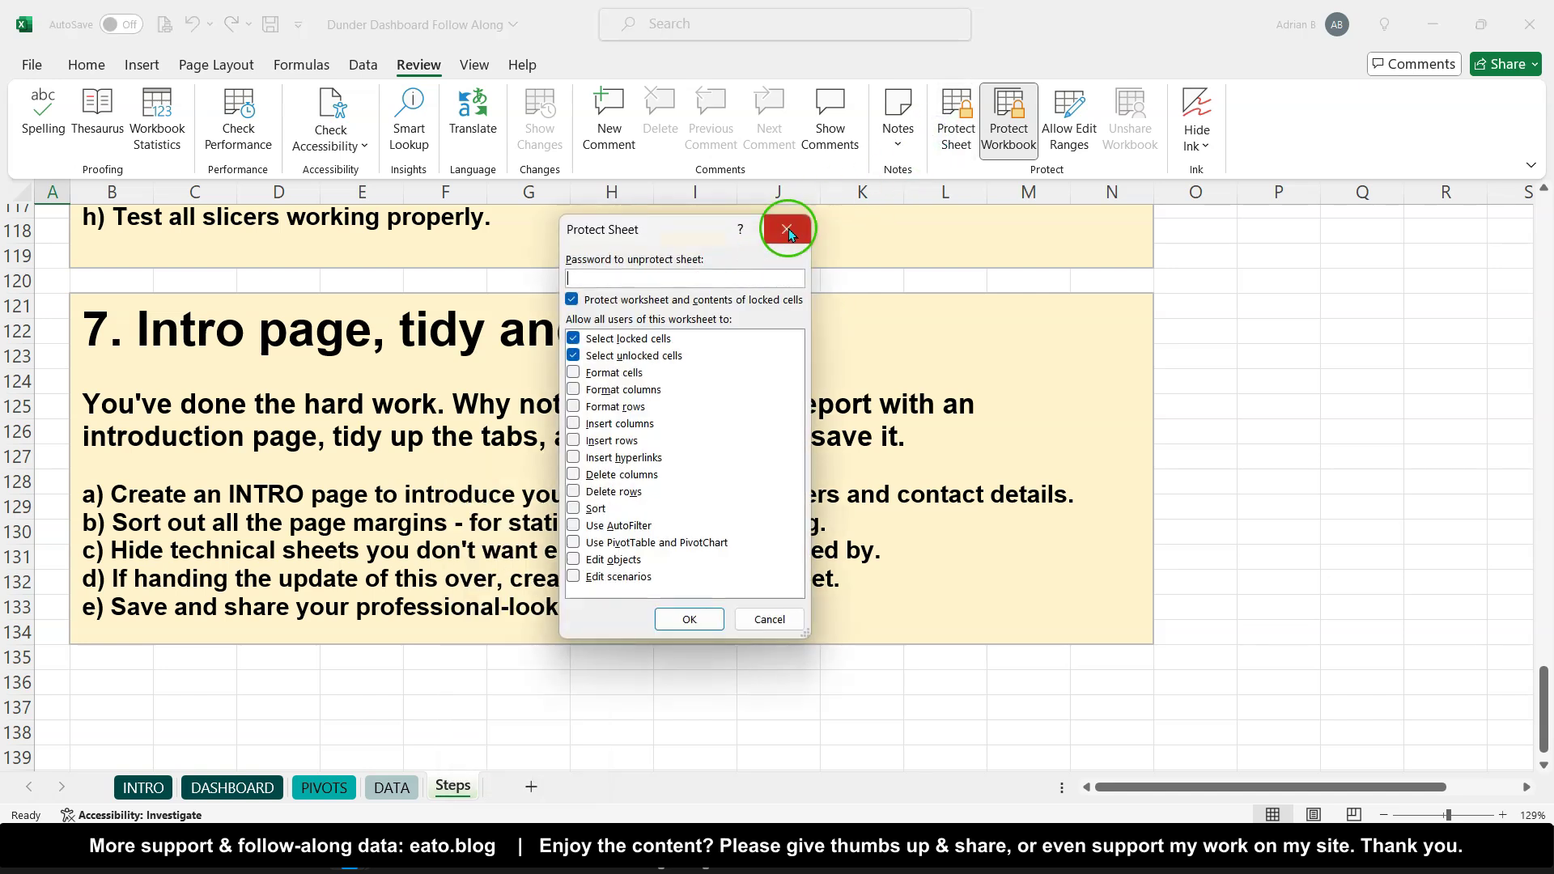
click(789, 233)
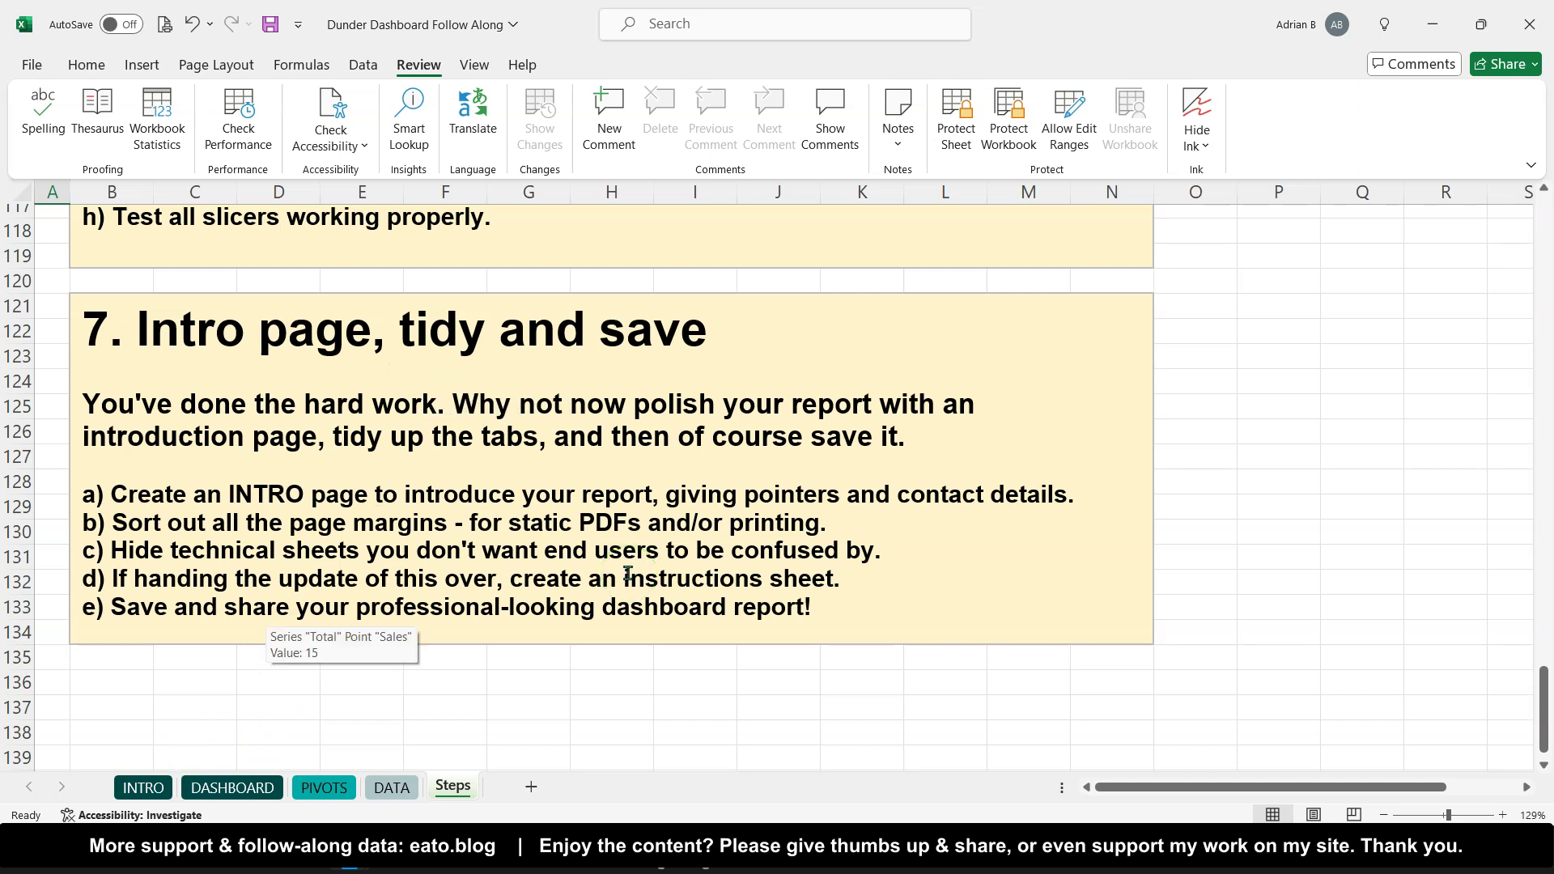
scroll(628, 573, up, 1)
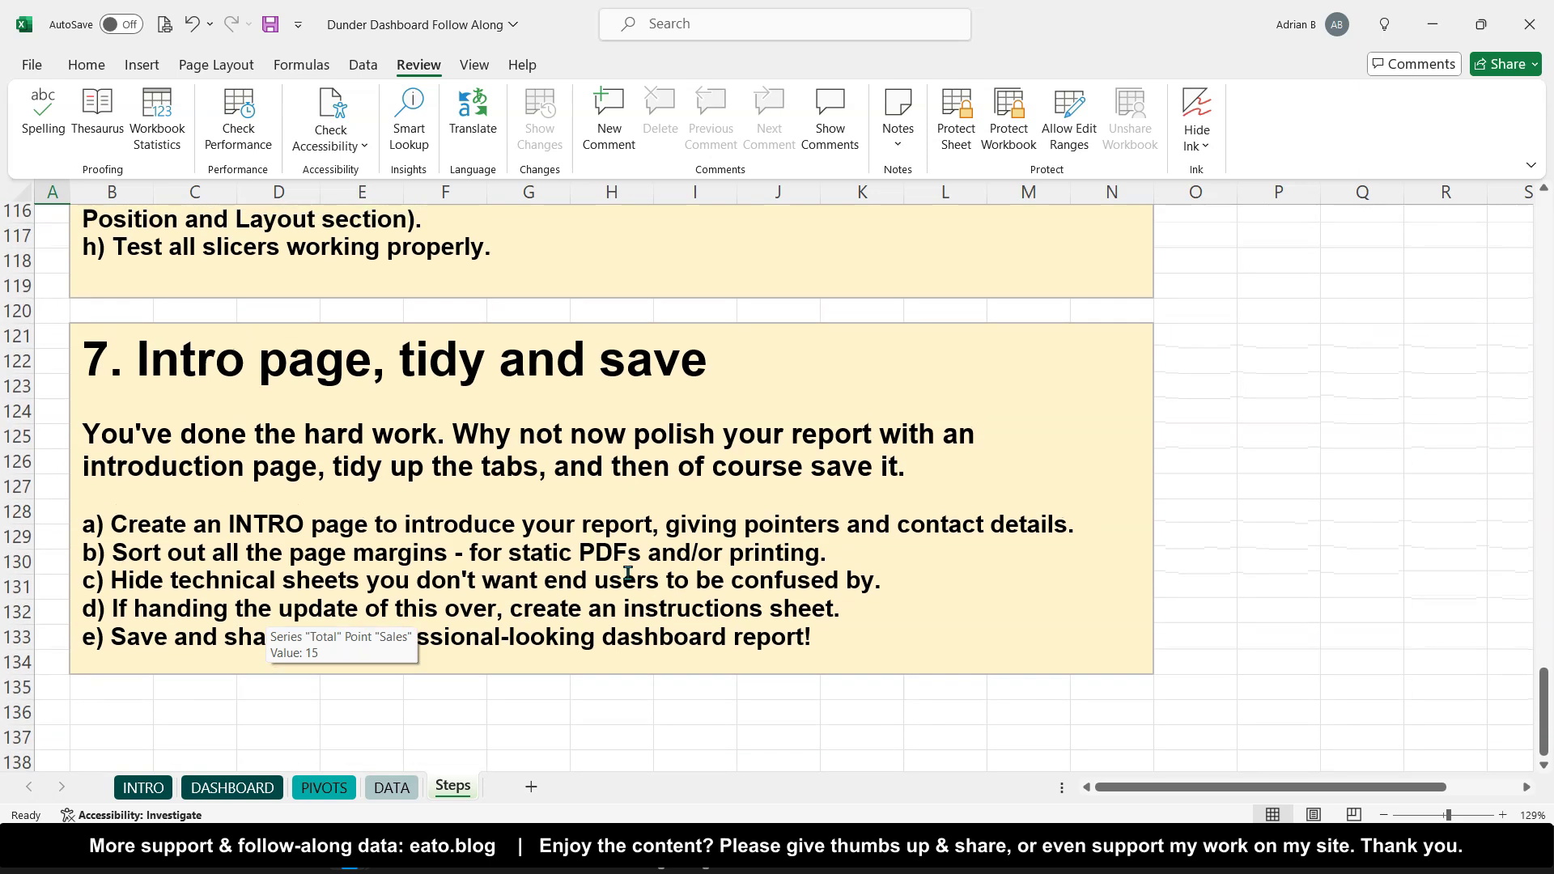
scroll(628, 574, down, 2)
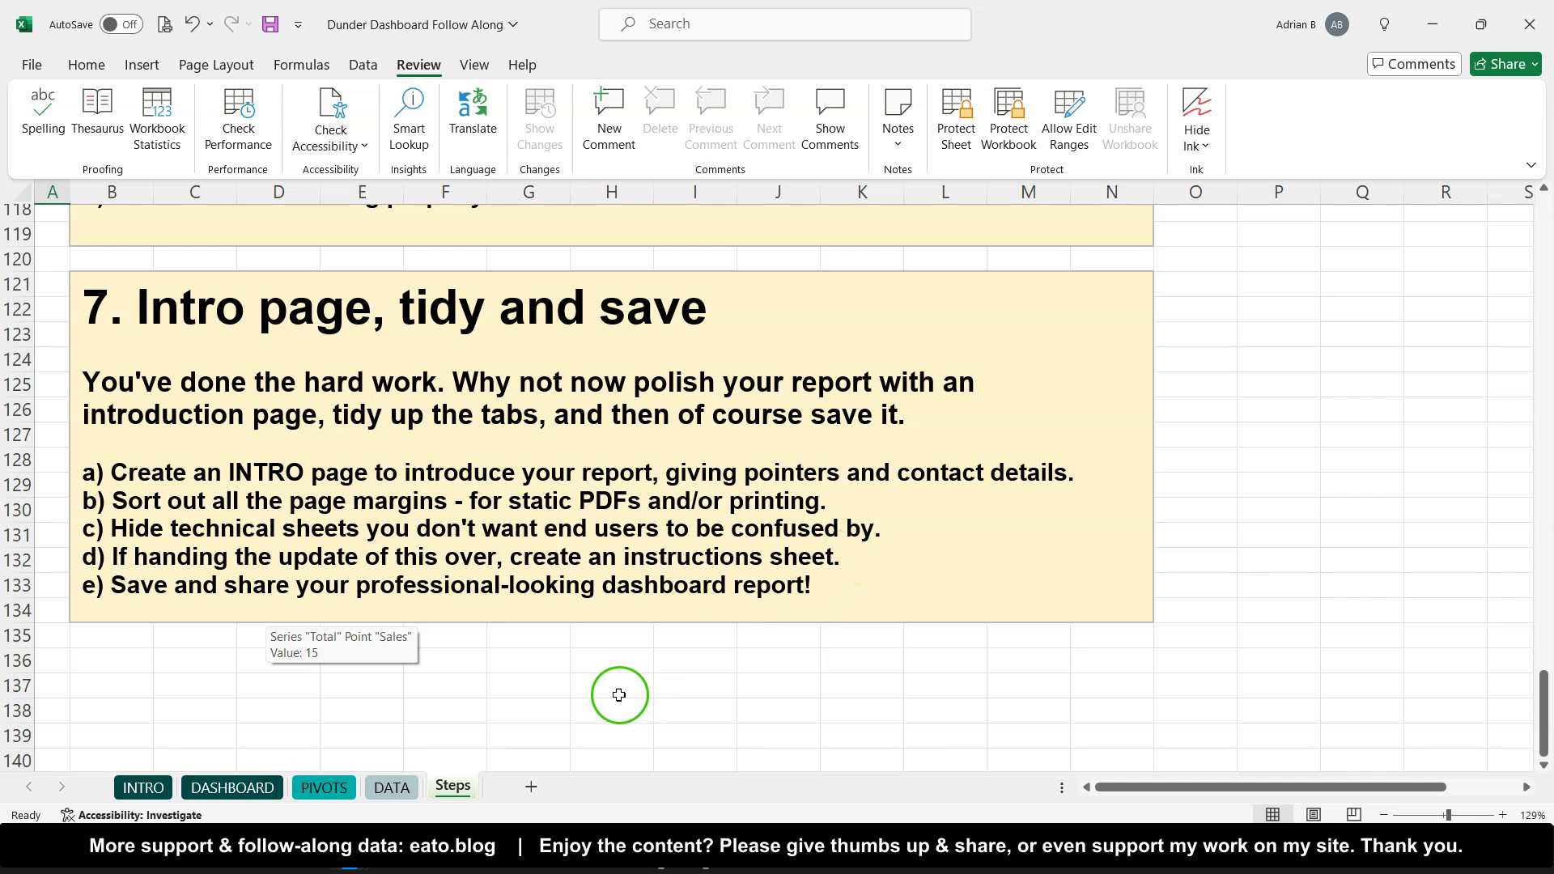
scroll(877, 546, up, 3)
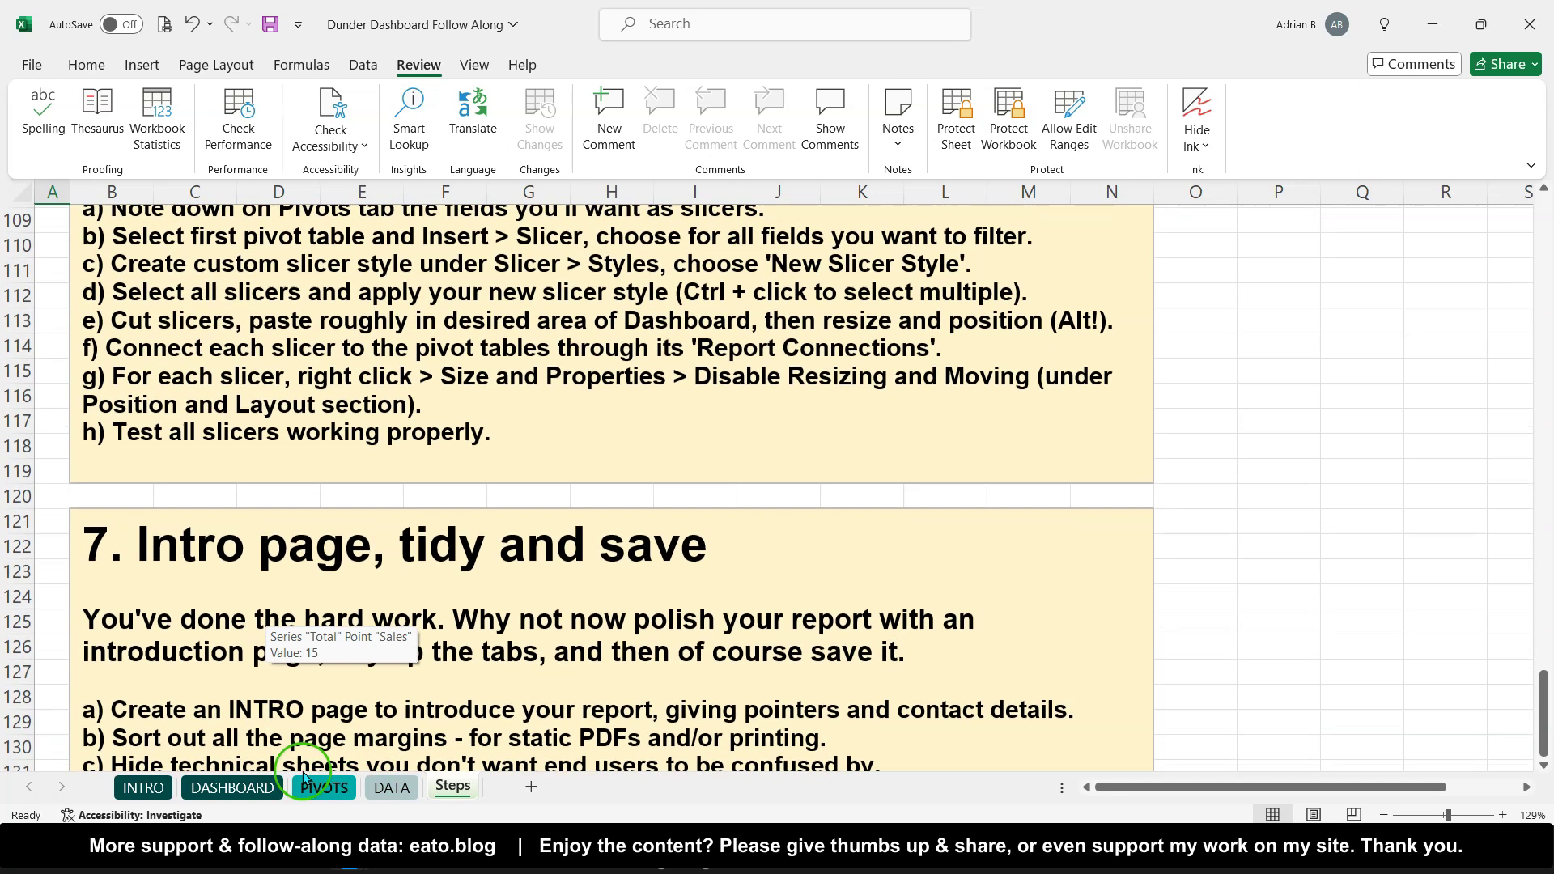
Examine the DASHBOARD sheet from its header down to the Party Planning Committee section
click(241, 789)
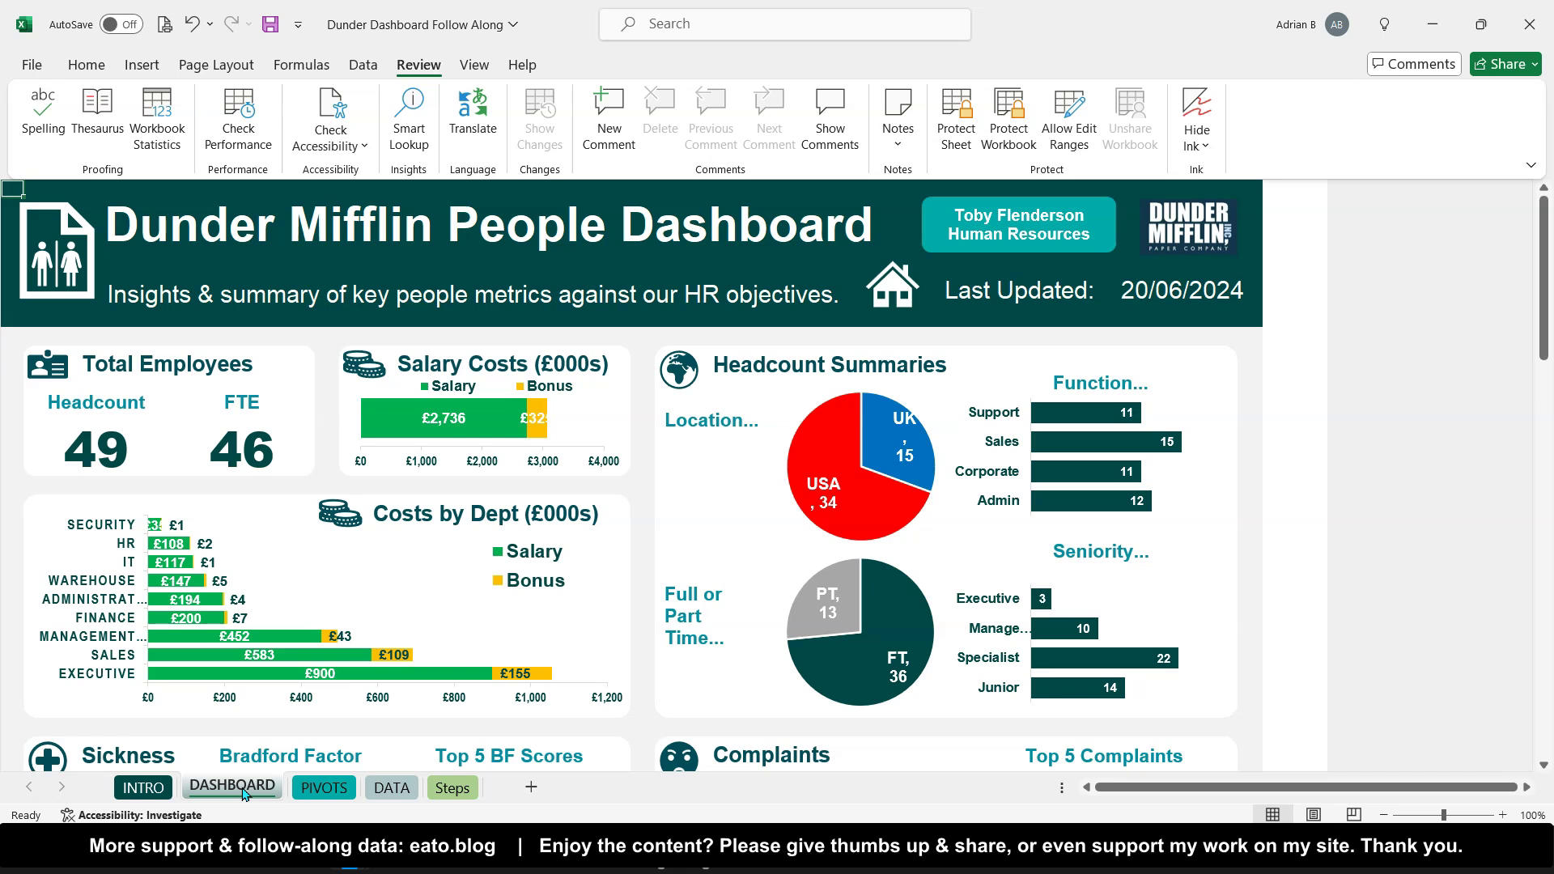
click(390, 788)
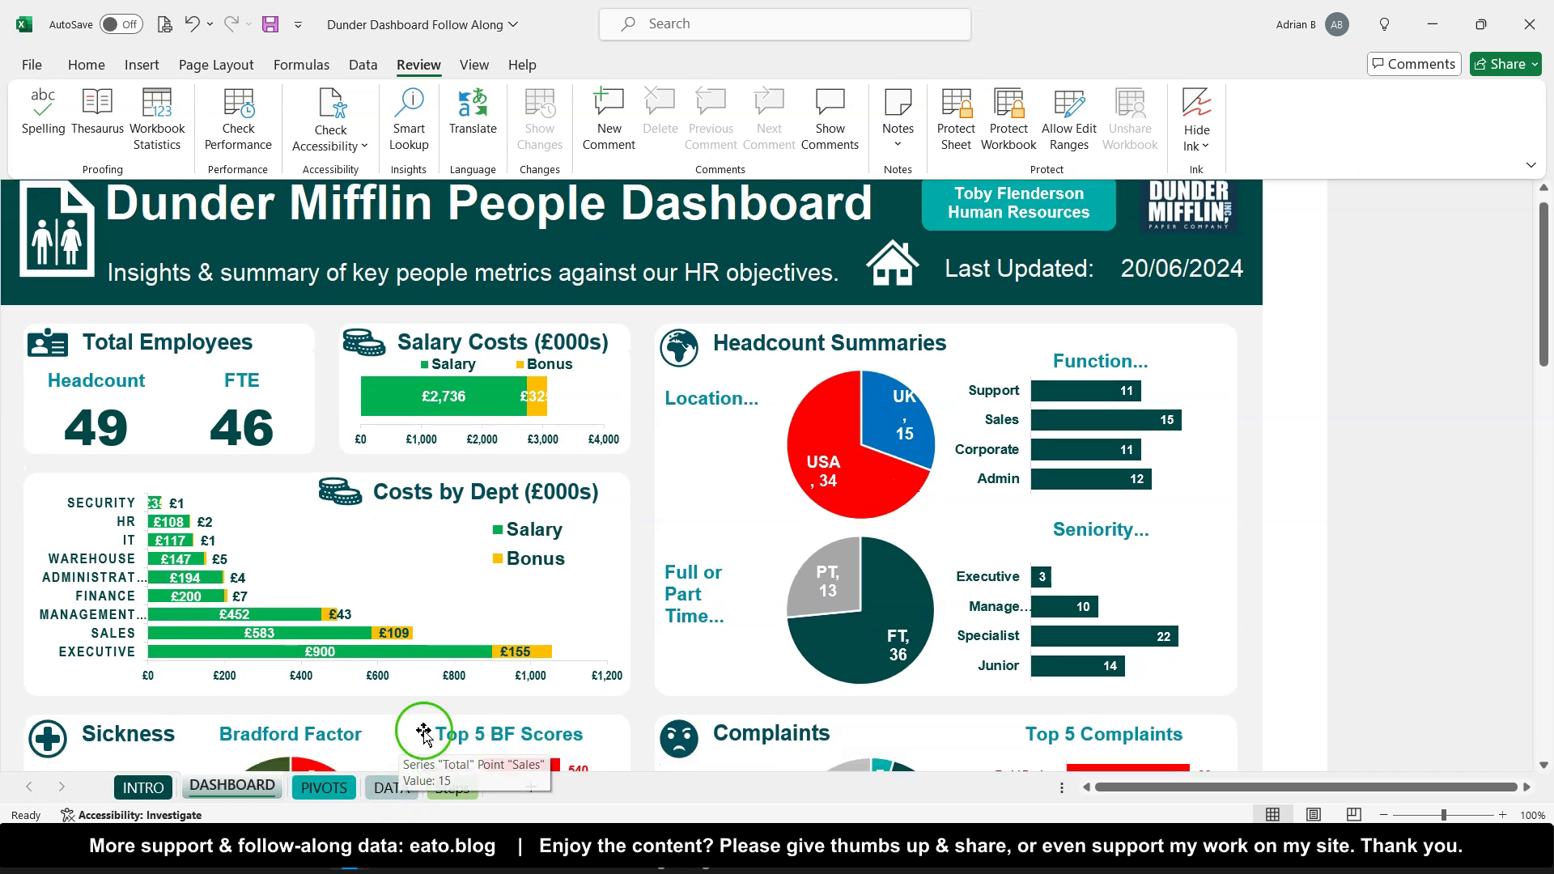
scroll(453, 603, down, 15)
scroll(467, 611, down, 8)
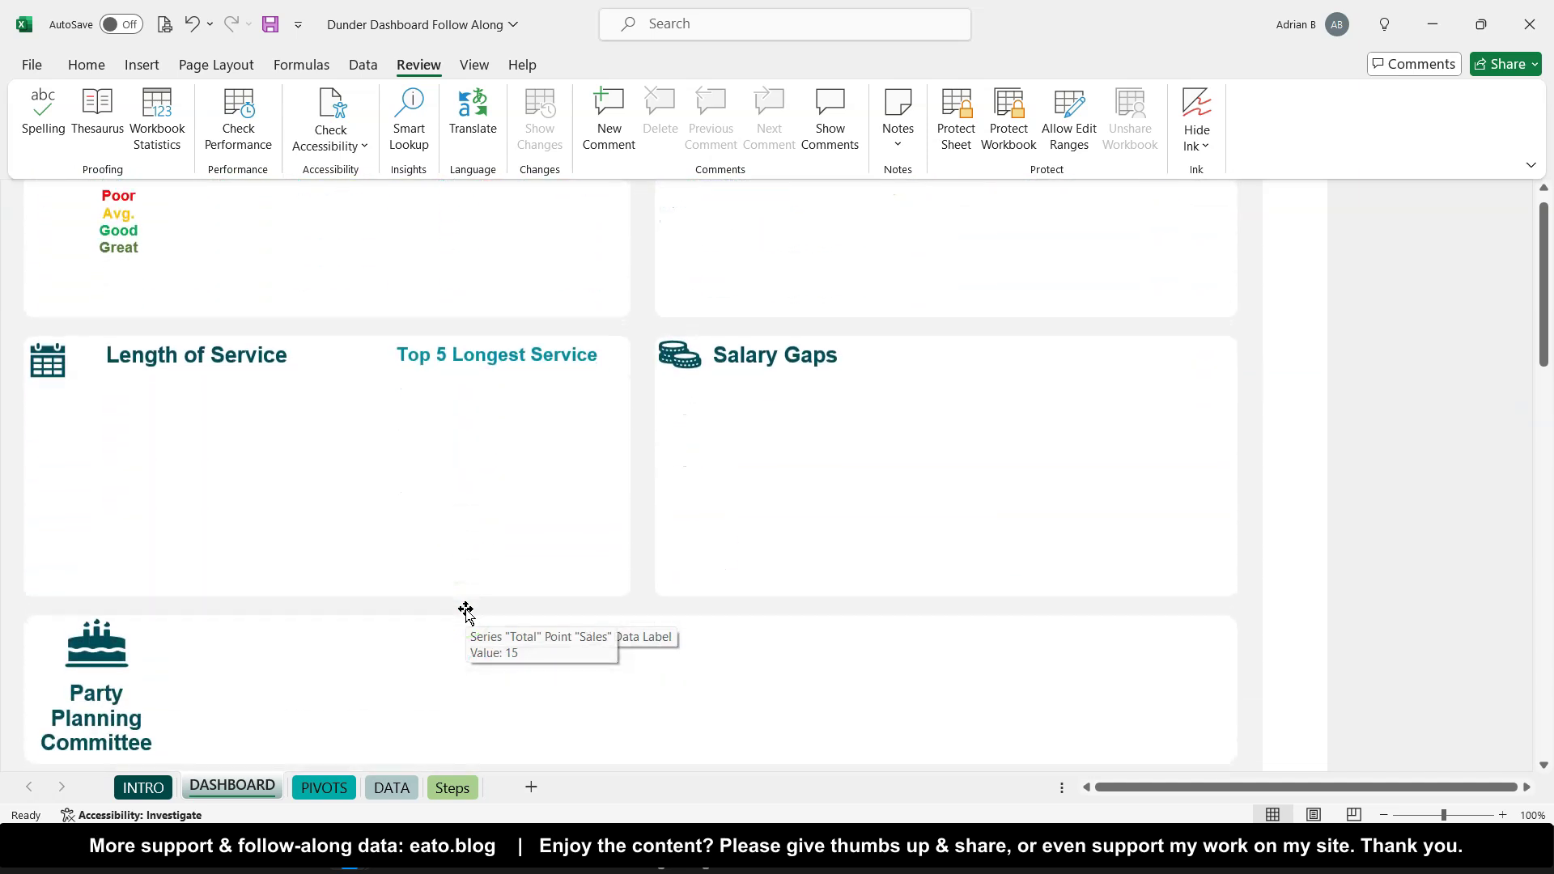
scroll(466, 611, up, 12)
scroll(466, 611, up, 8)
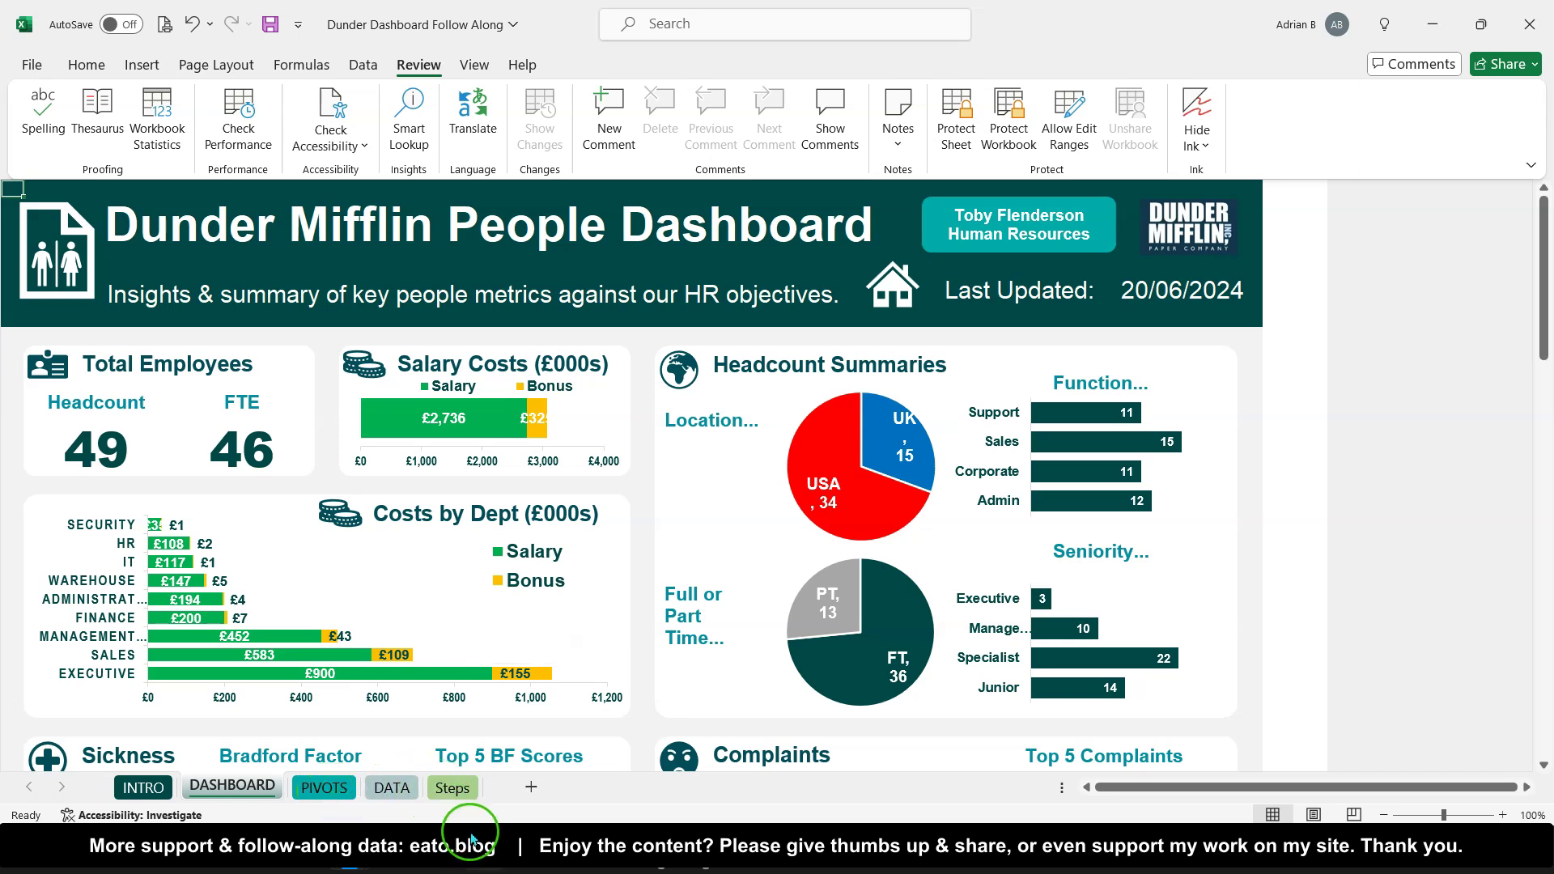
Switch to the Dunder Dashboard and Database workbook and examine the title and first heading of its Update Instructions sheet
mouse_move(349, 848)
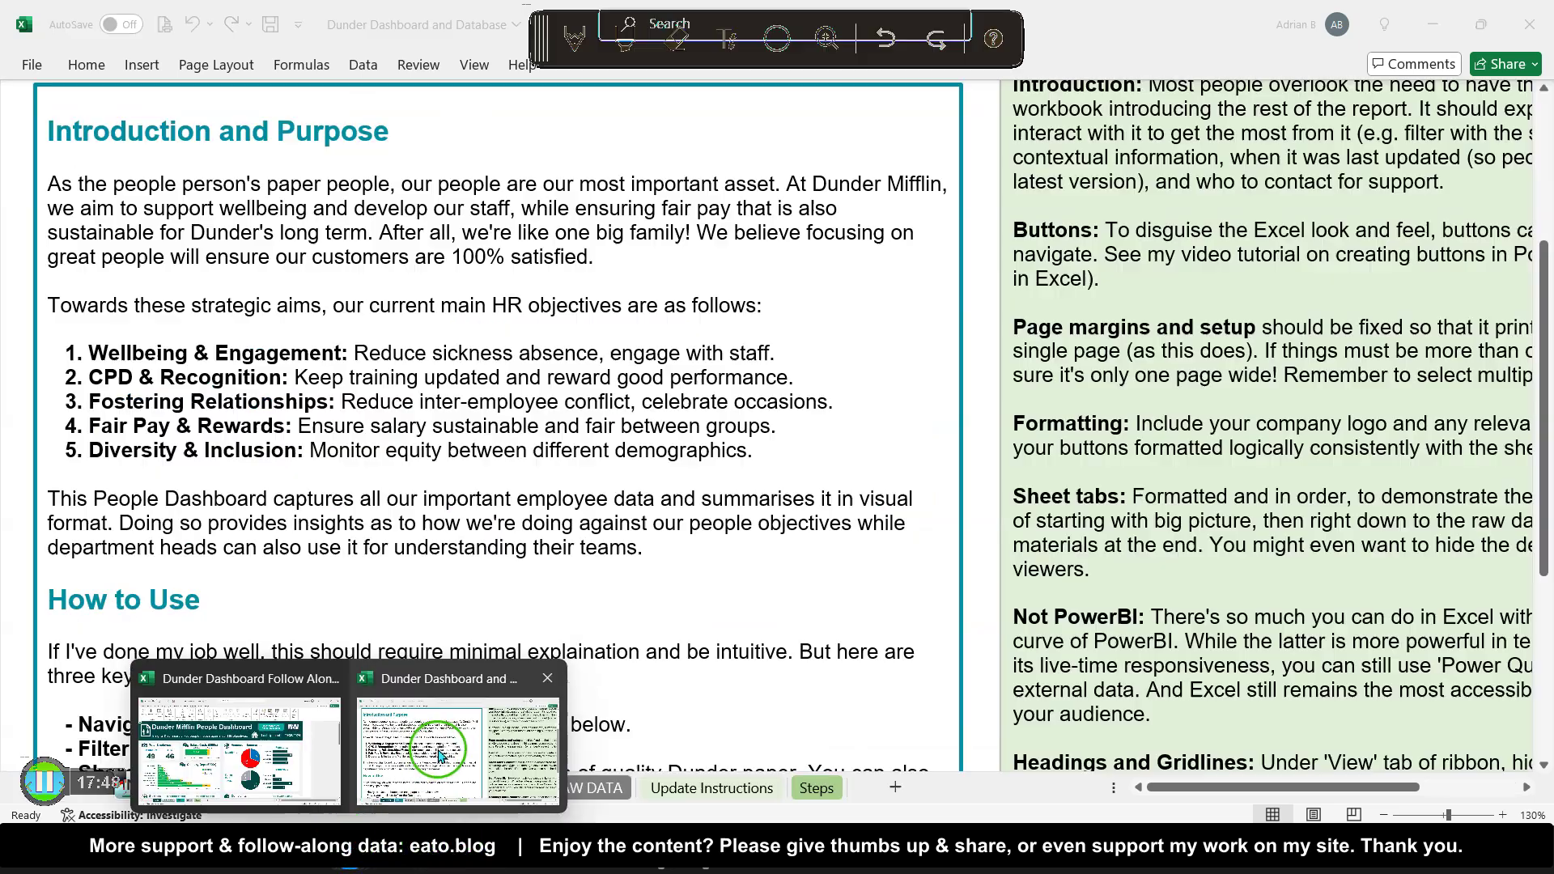
click(457, 728)
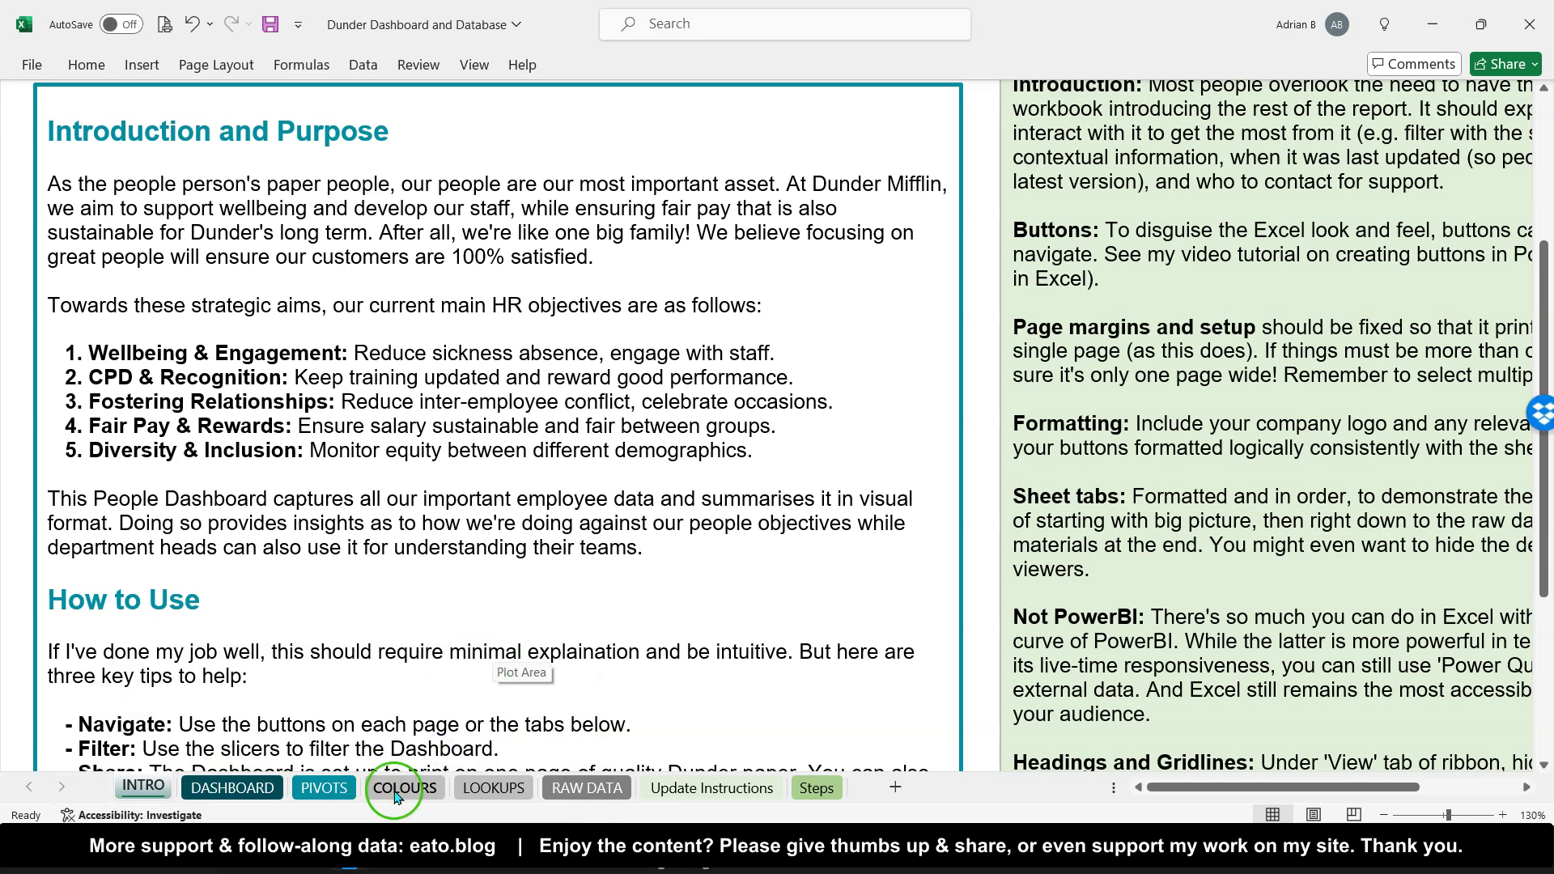
click(745, 788)
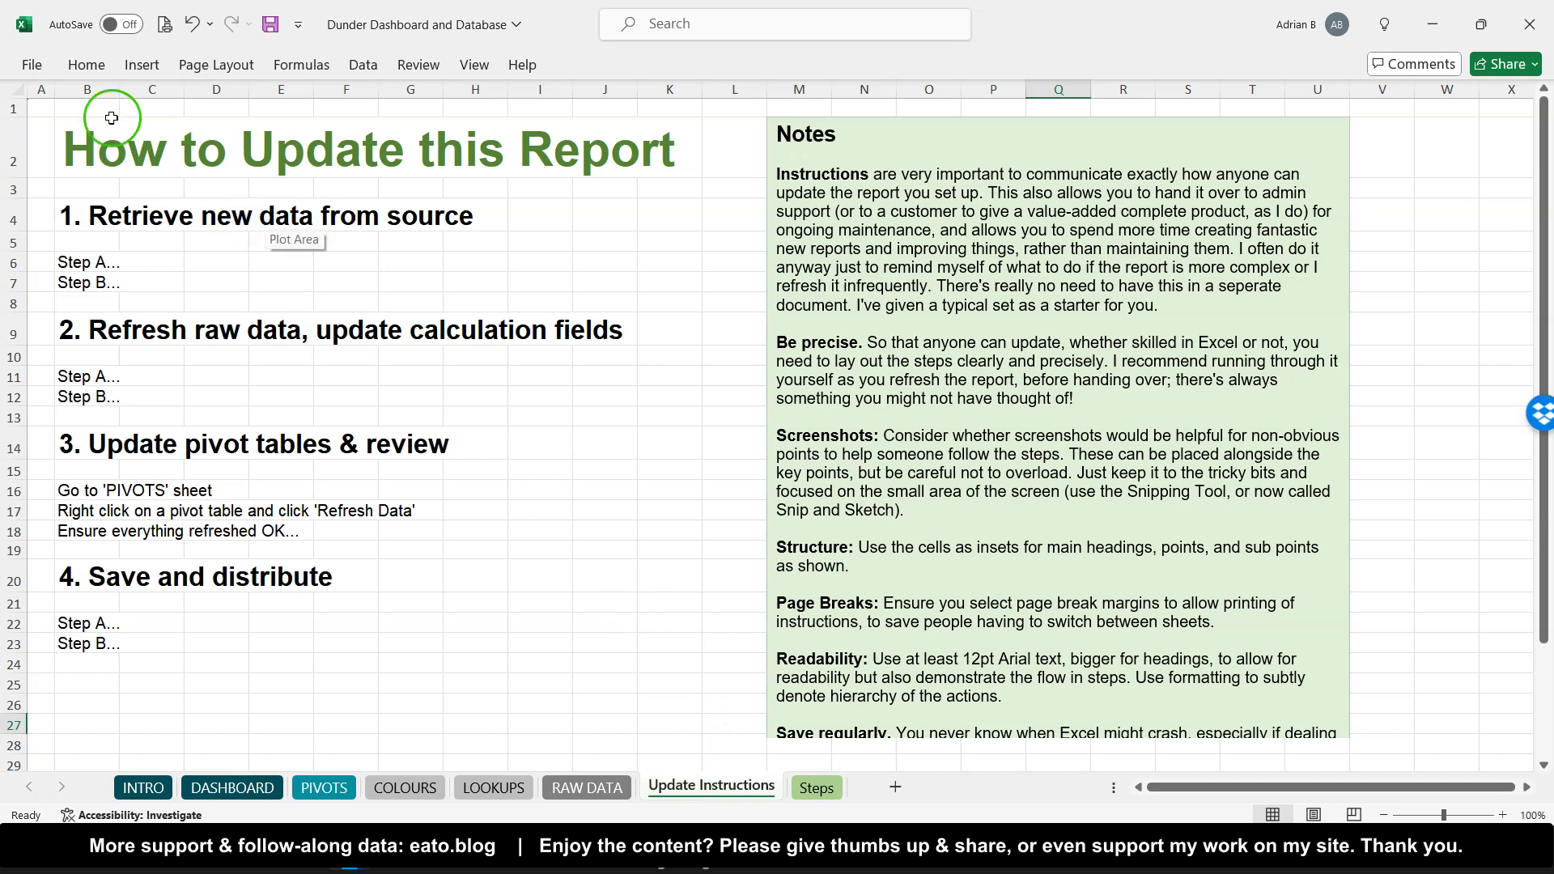
click(96, 141)
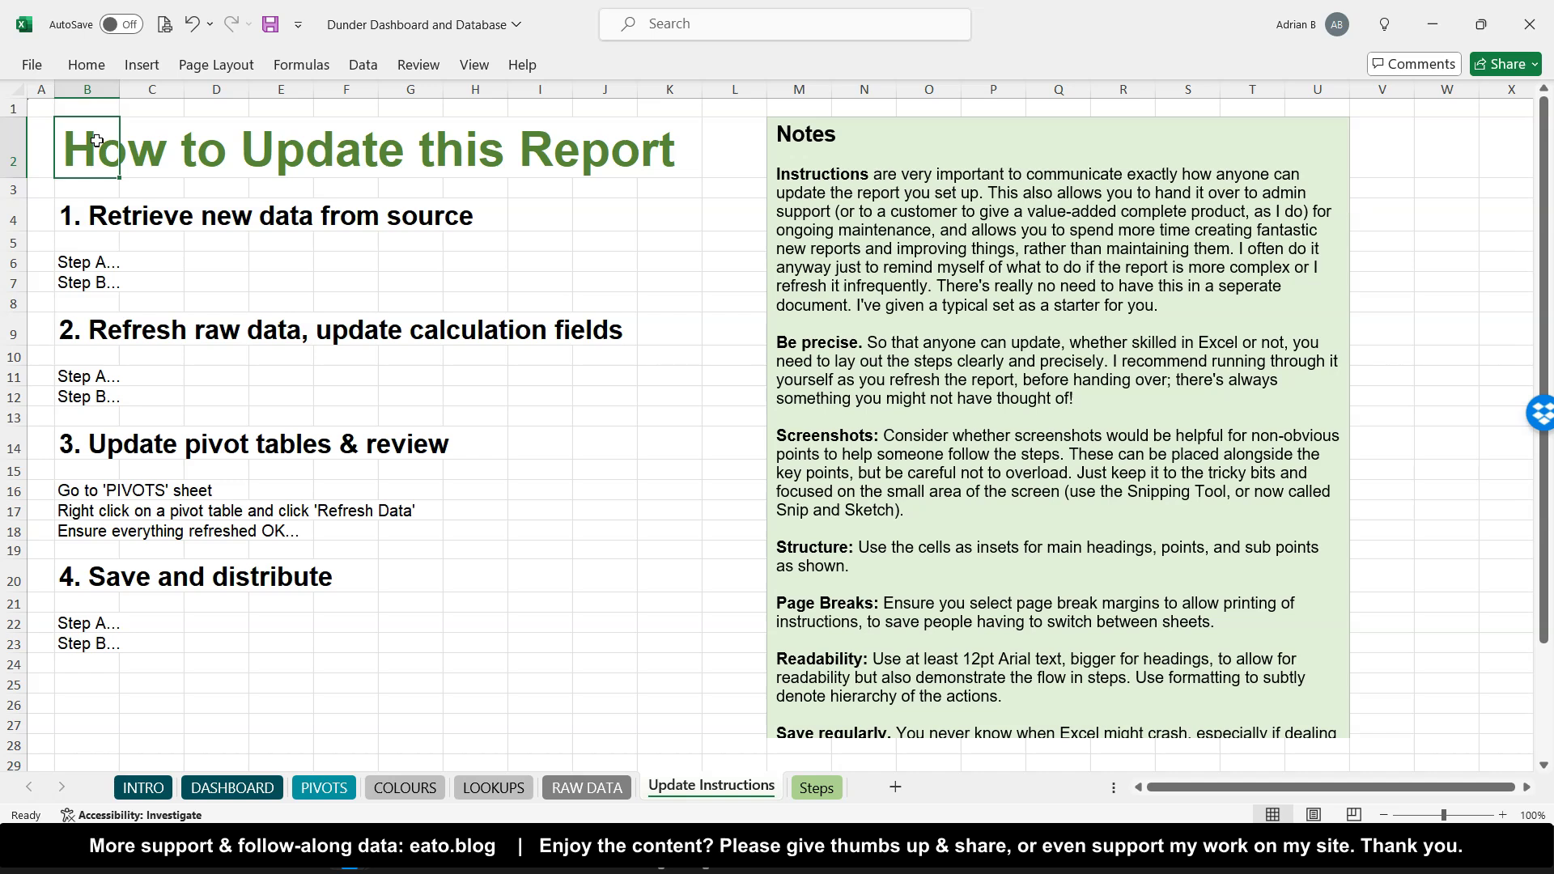
key(Down)
key(Down)
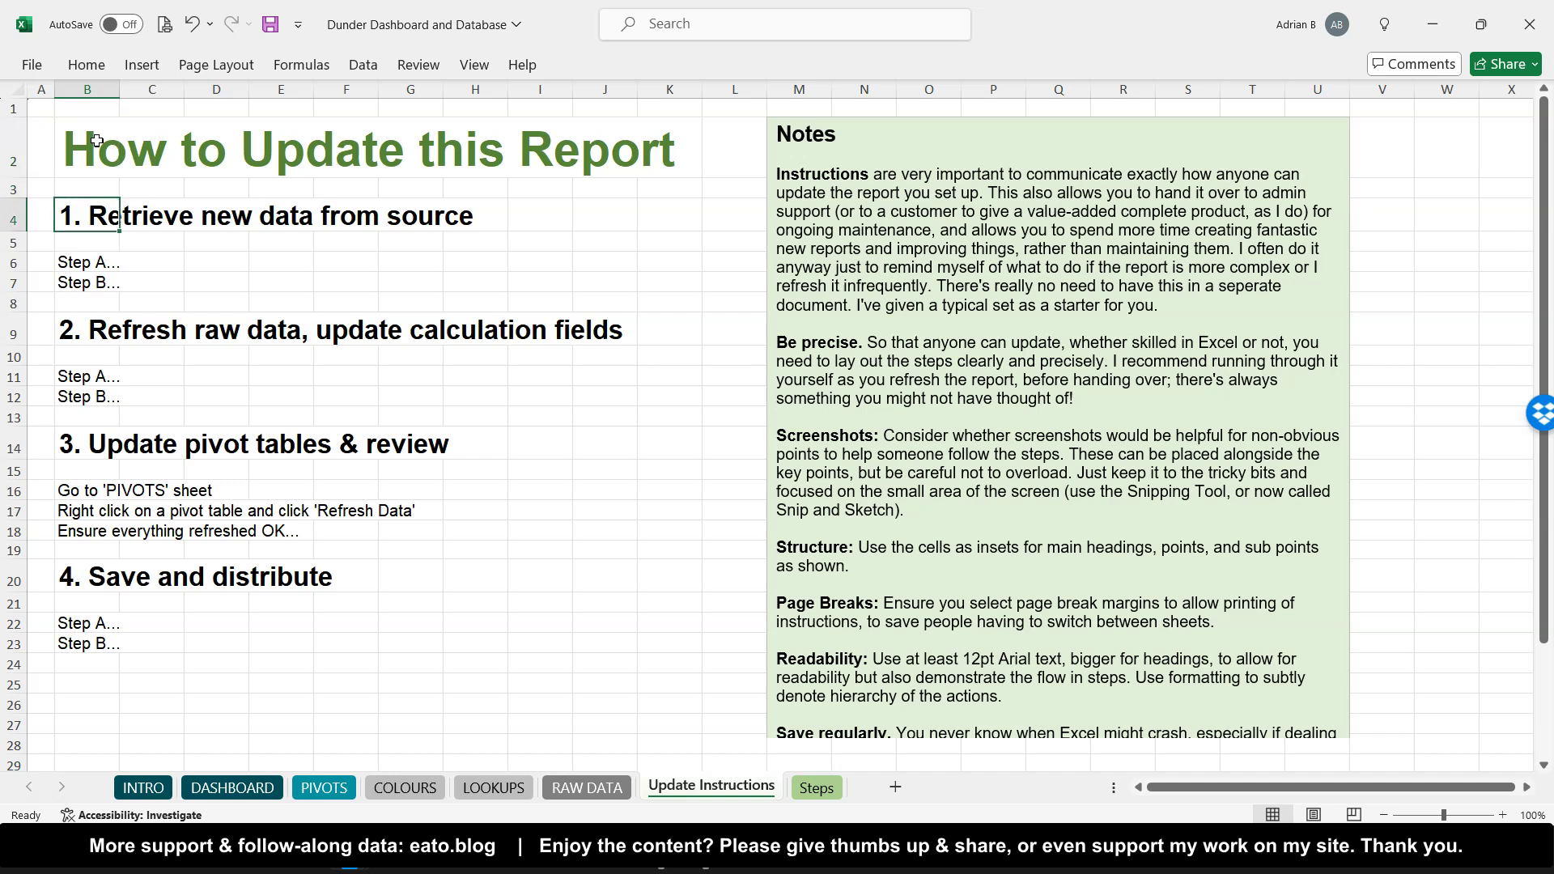
click(77, 215)
click(91, 241)
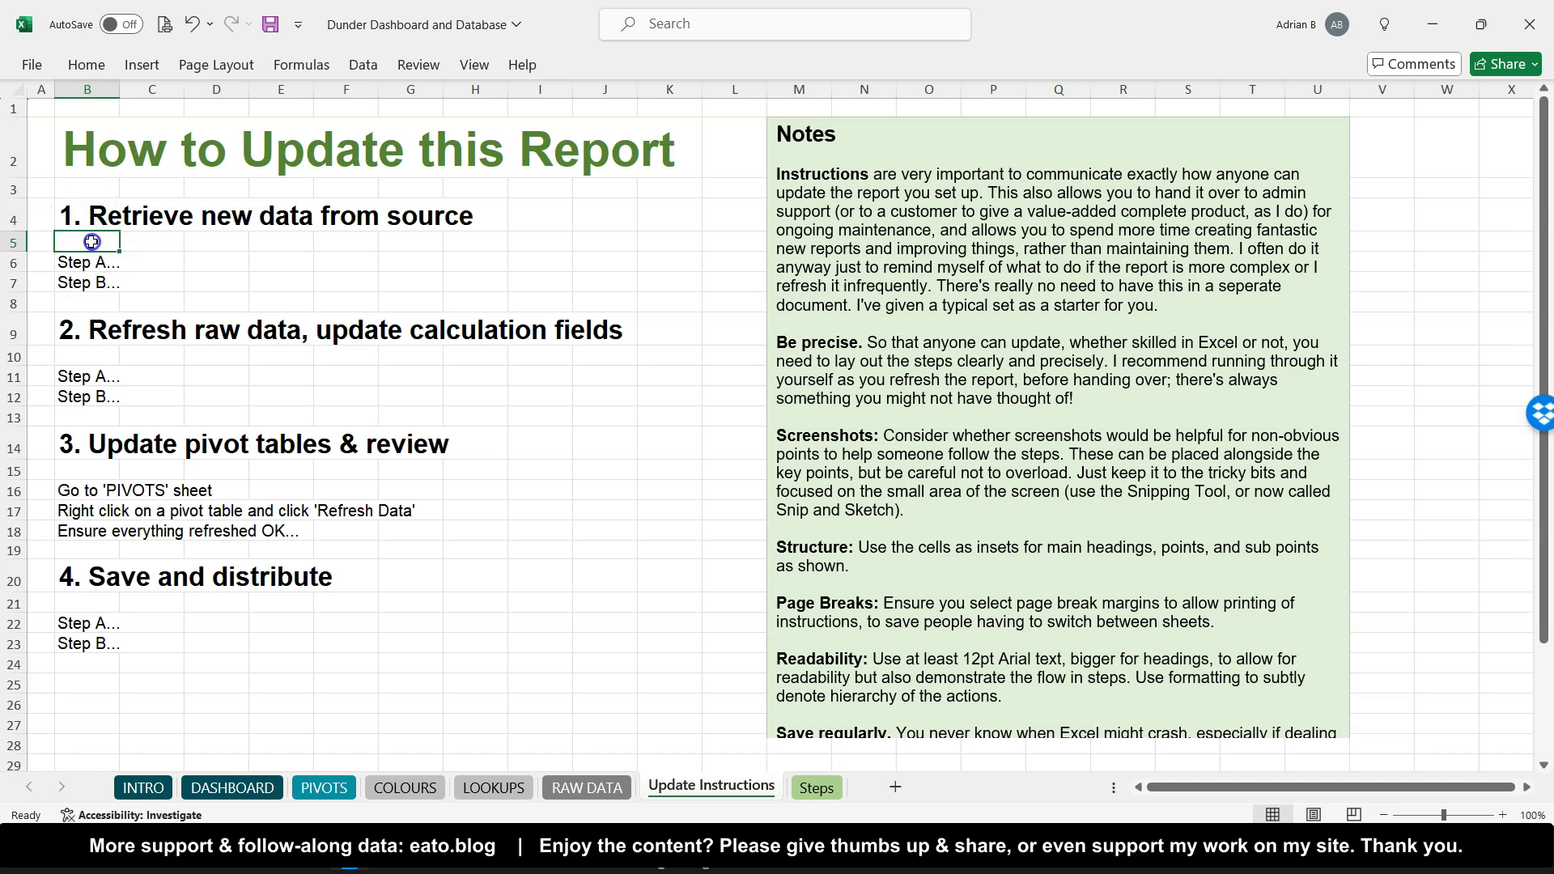
drag(97, 215, 631, 200)
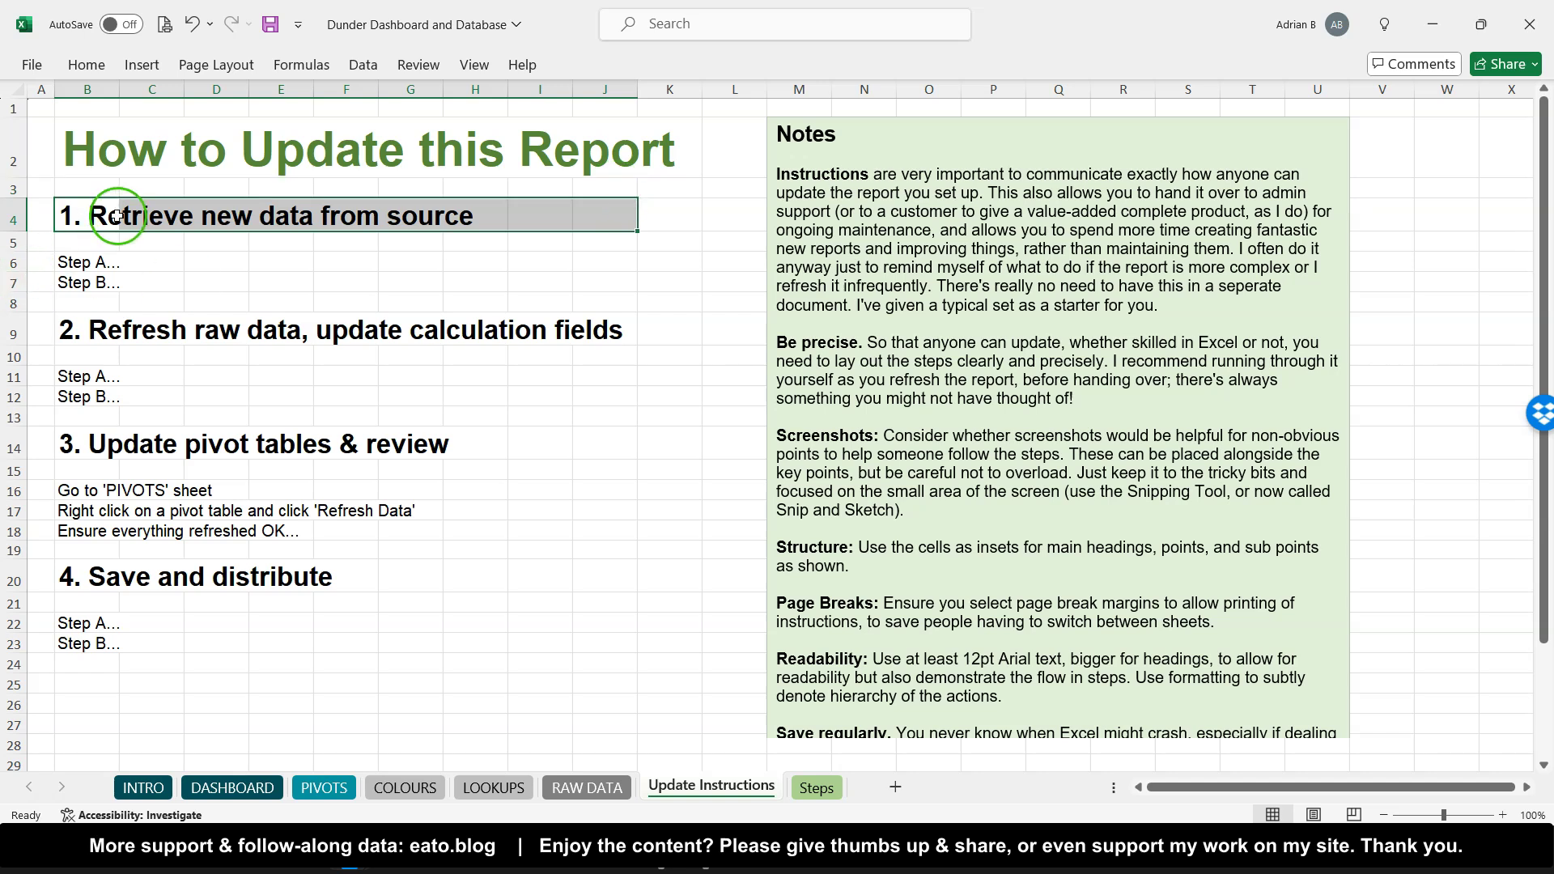
click(162, 217)
text(jhhg)
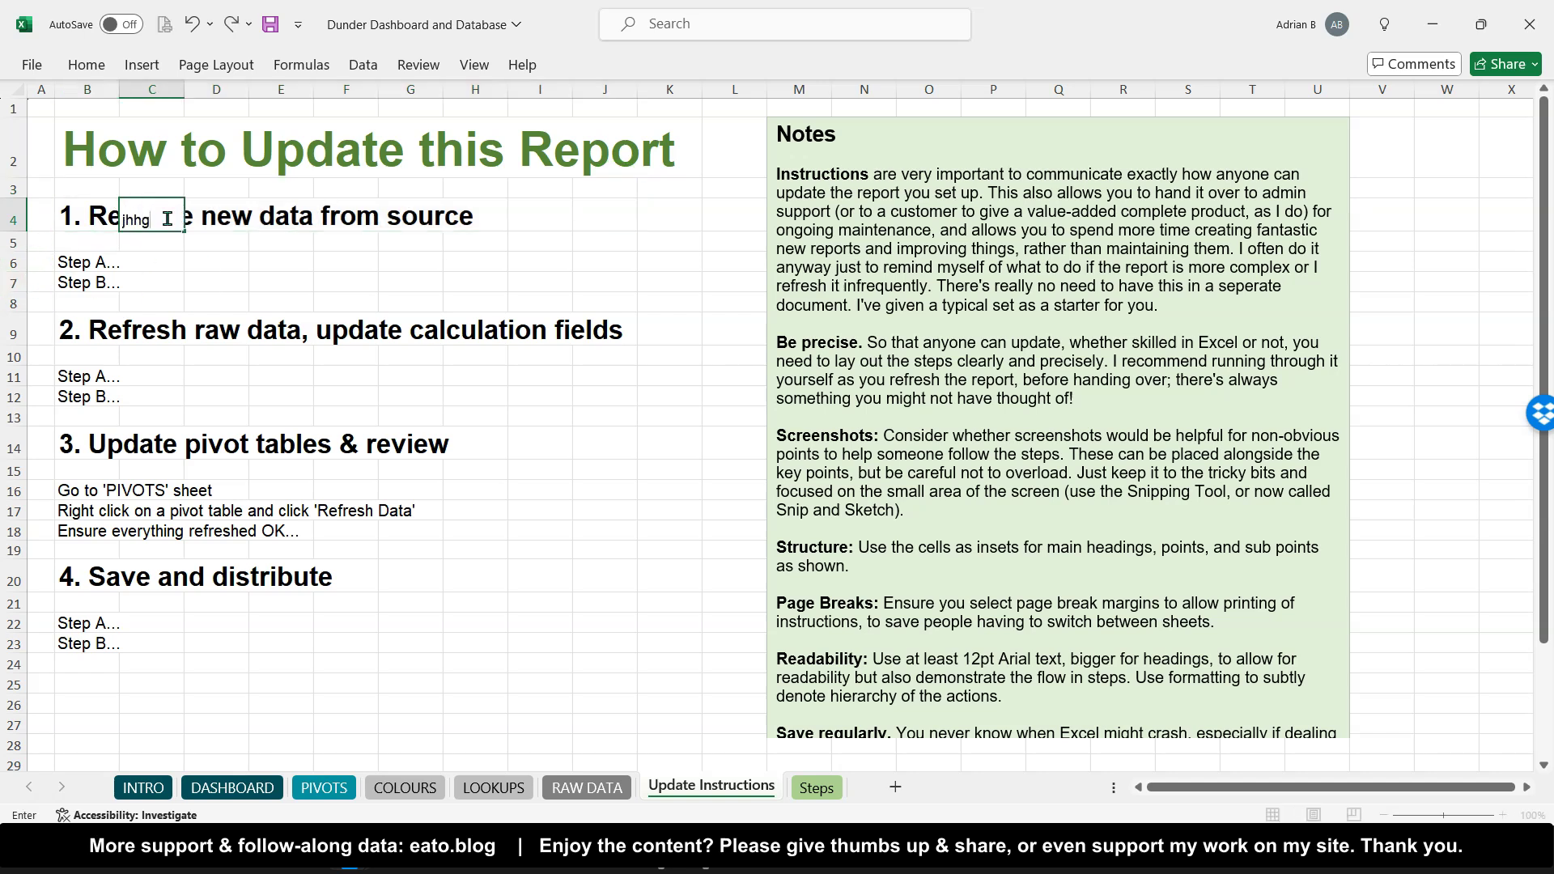
key(Escape)
Examine the Retrieve new data from source section and its sub-steps, continuing to the Refresh raw data heading
click(69, 216)
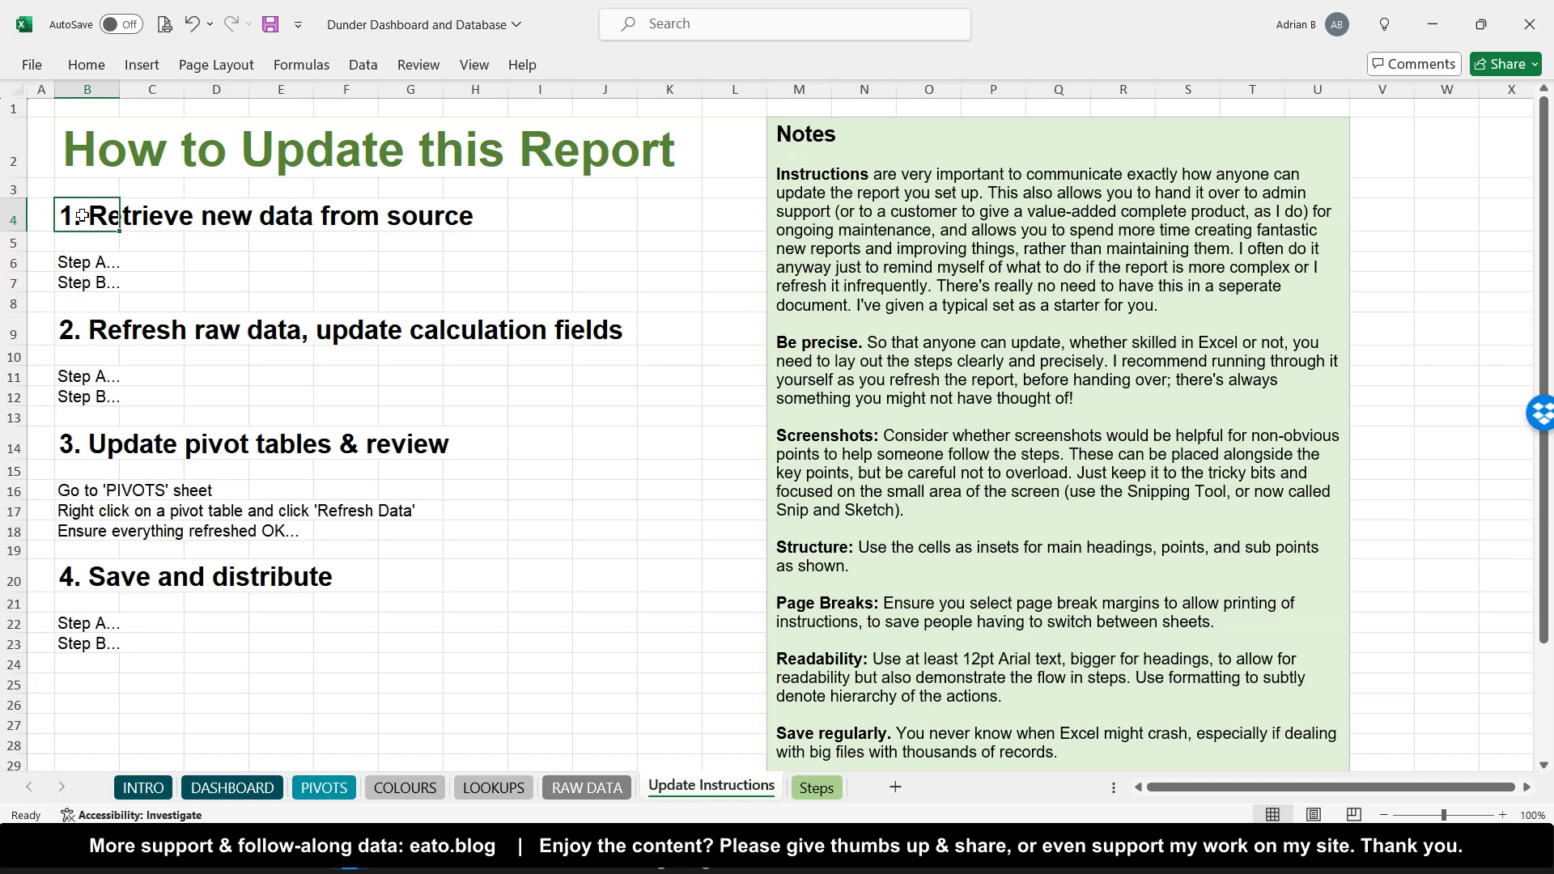
drag(85, 263, 90, 284)
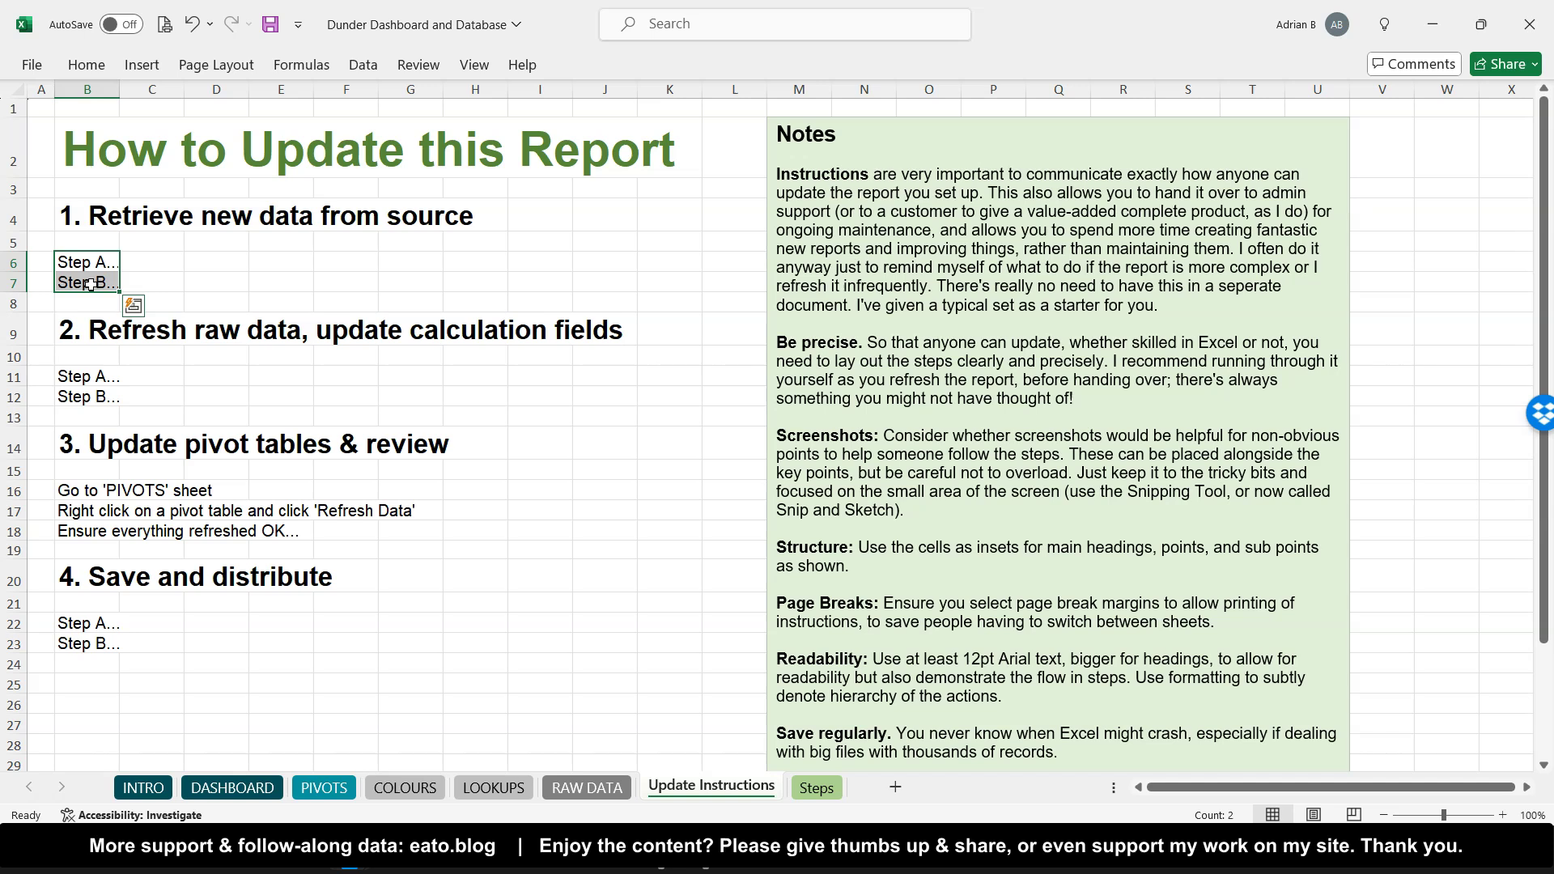
key(Down)
key(Down)
key(Down)
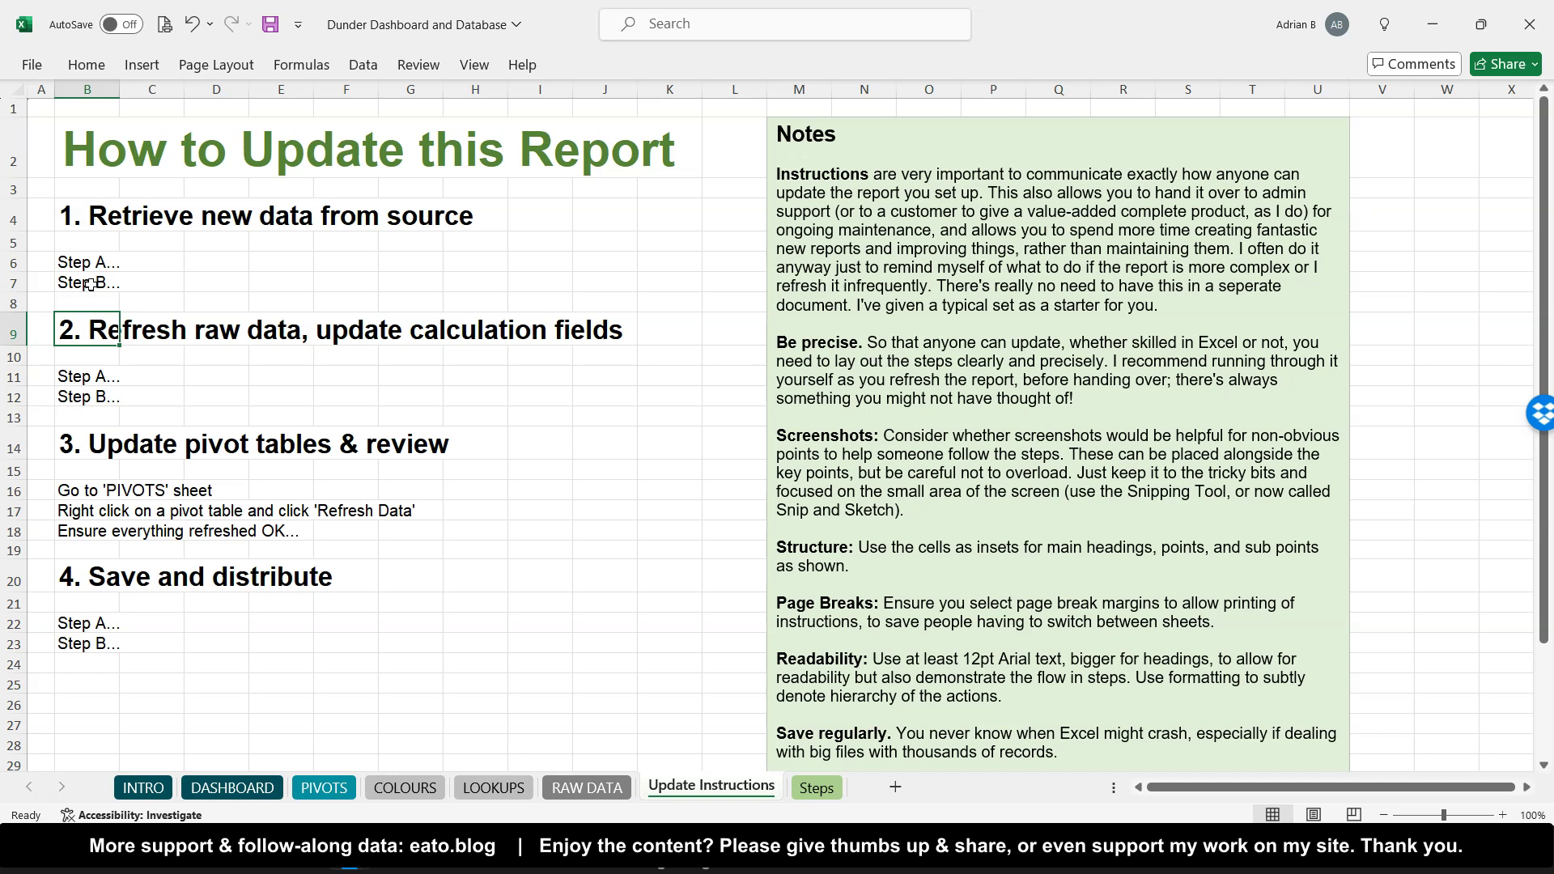
Examine the employee table on the RAW DATA sheet, including its highlighted calculation columns
click(598, 789)
scroll(777, 455, down, 6)
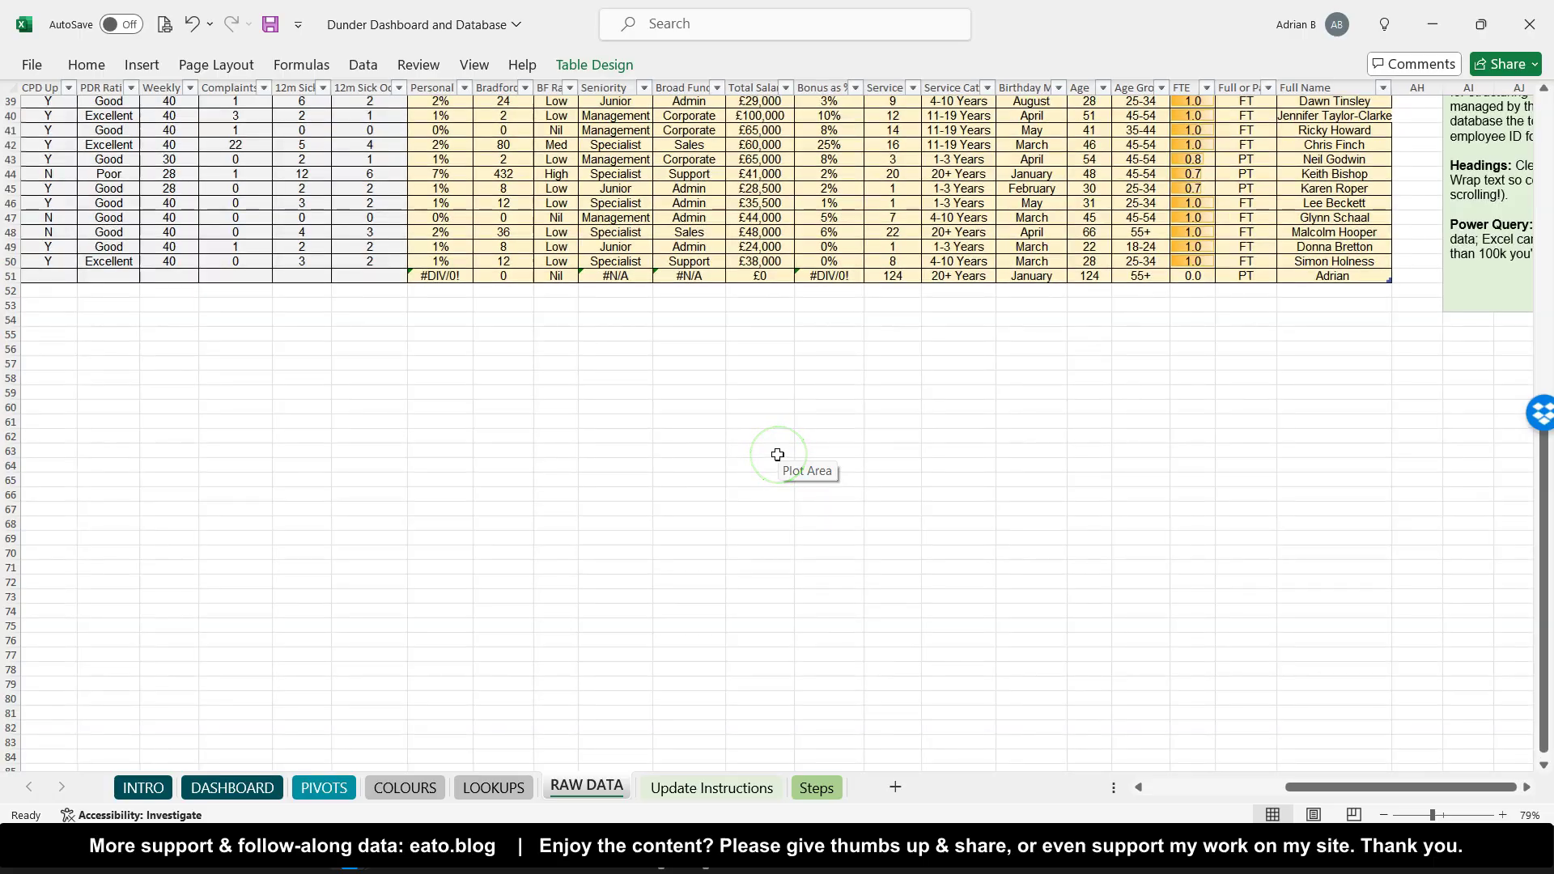
scroll(777, 455, up, 12)
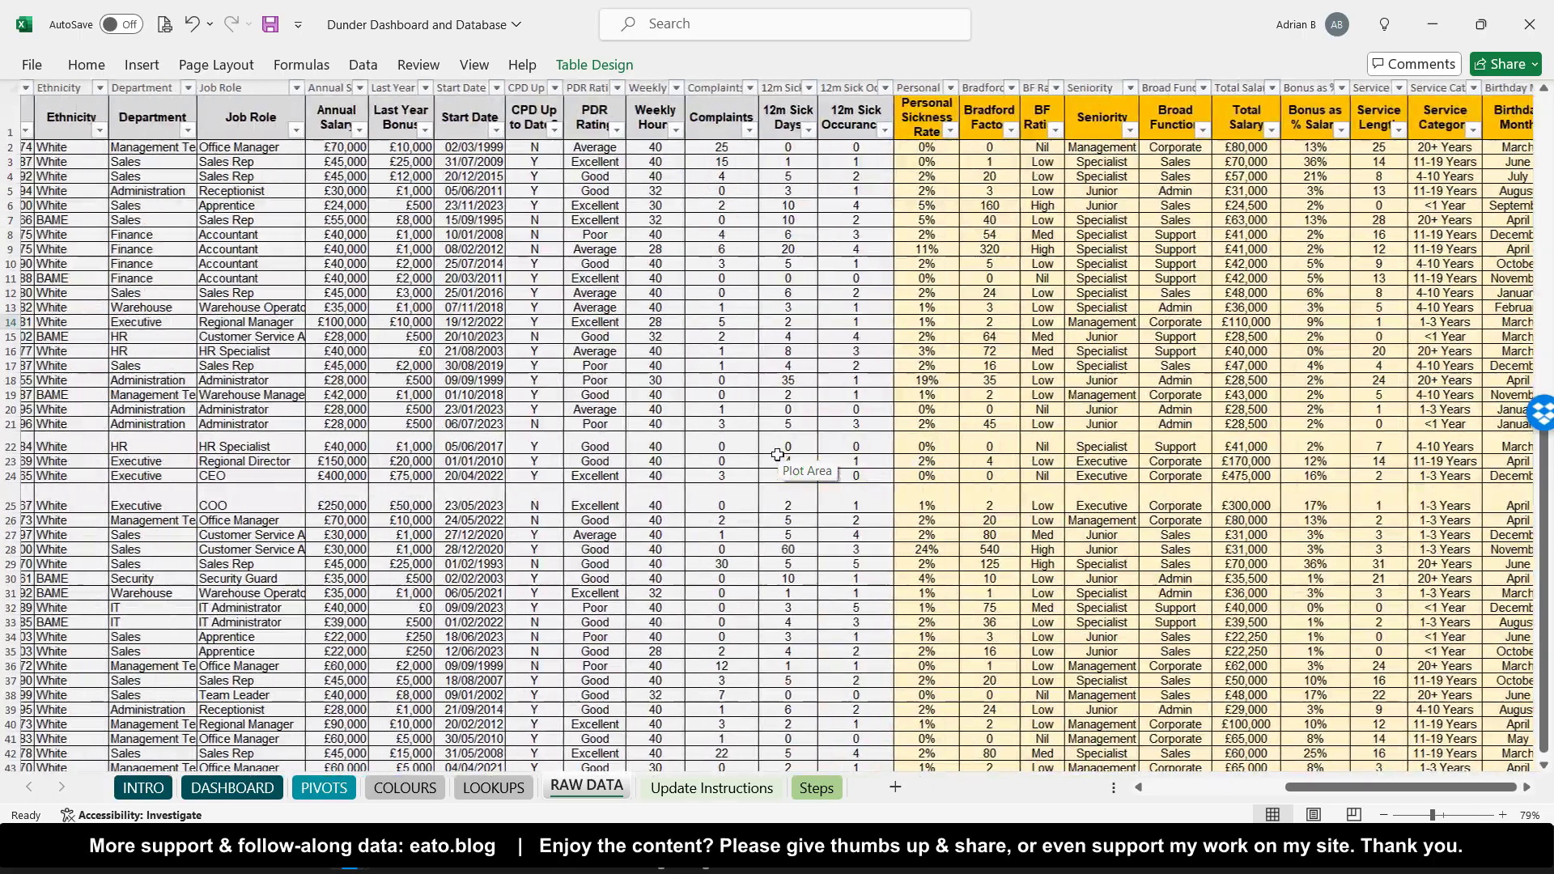
scroll(777, 455, left, 5)
Return to the Update Instructions sheet and read through the sections on updating pivot tables and on saving and distributing
click(746, 792)
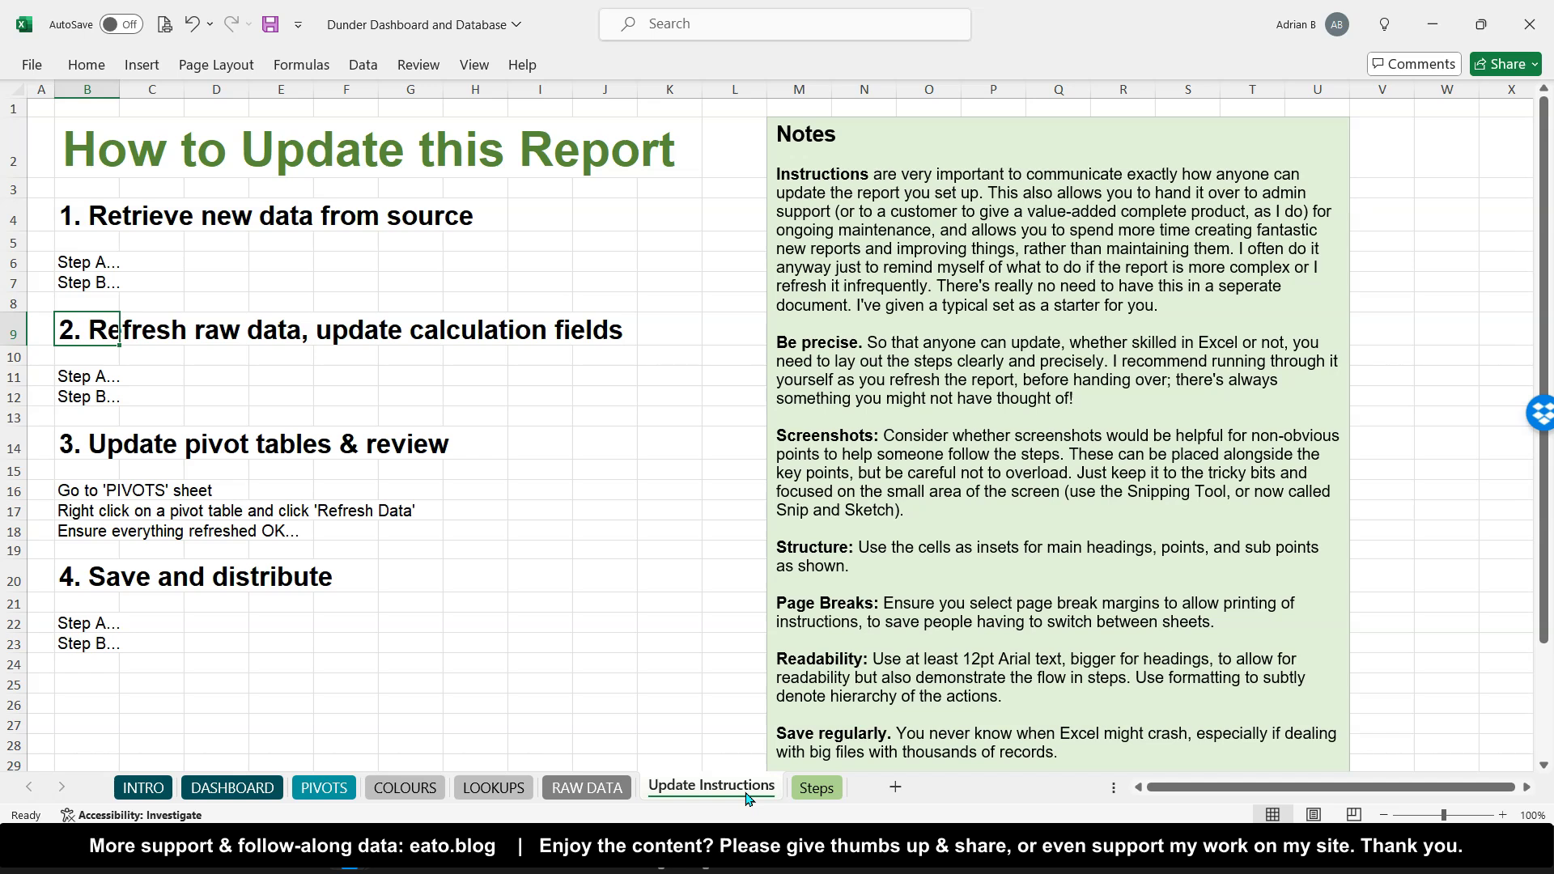
key(Down)
key(Down)
key(Down)
key(Down)
key(Down)
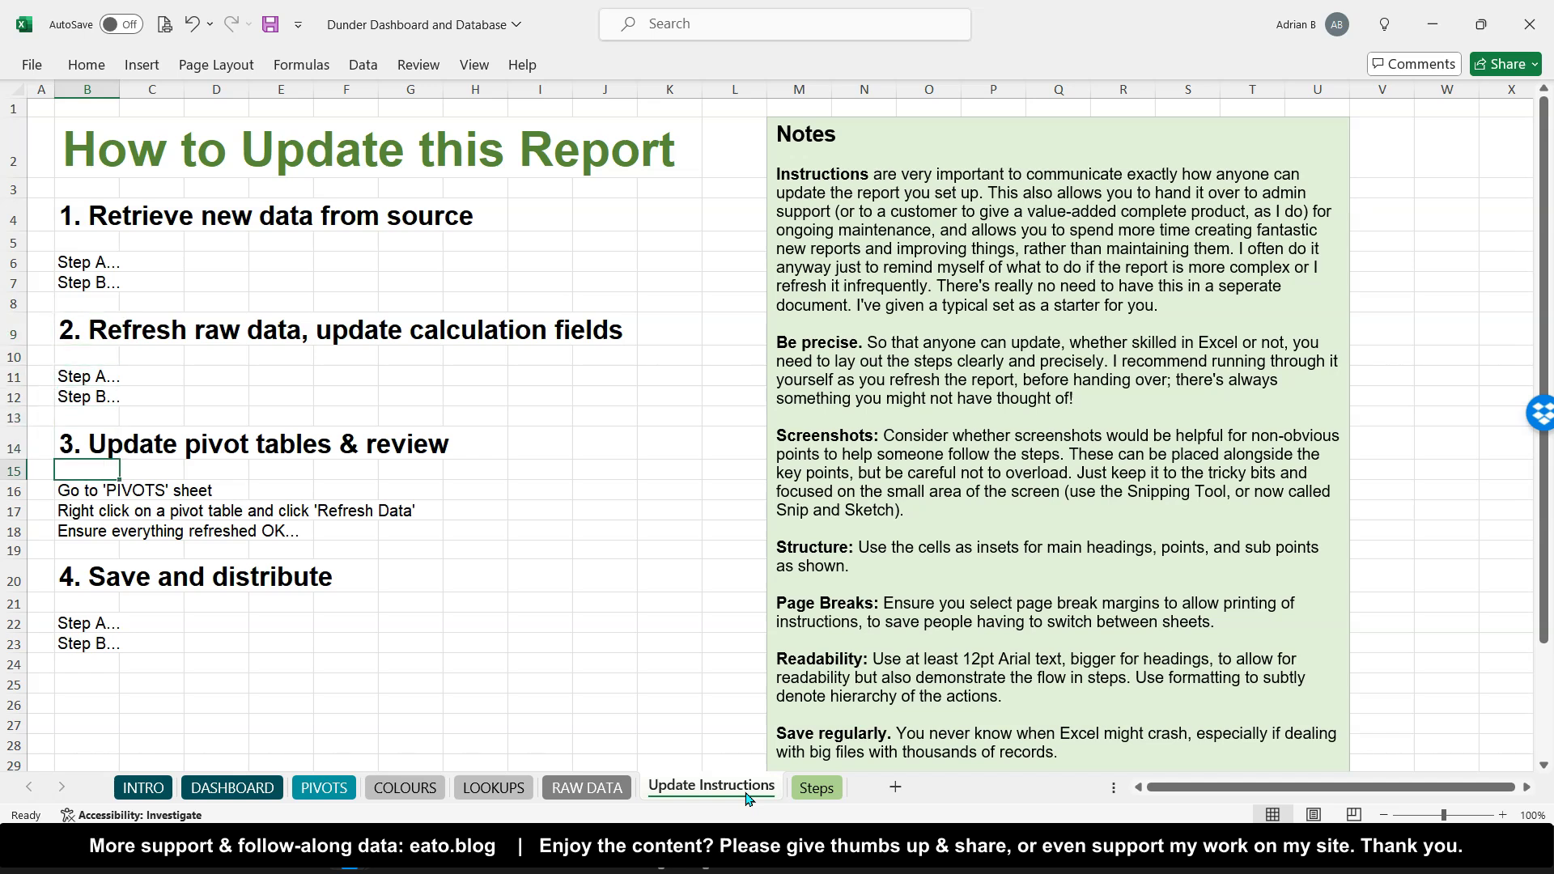
key(Up)
key(Down)
key(Down)
key(Down)
key(Down)
key(Down)
key(Down)
key(Down)
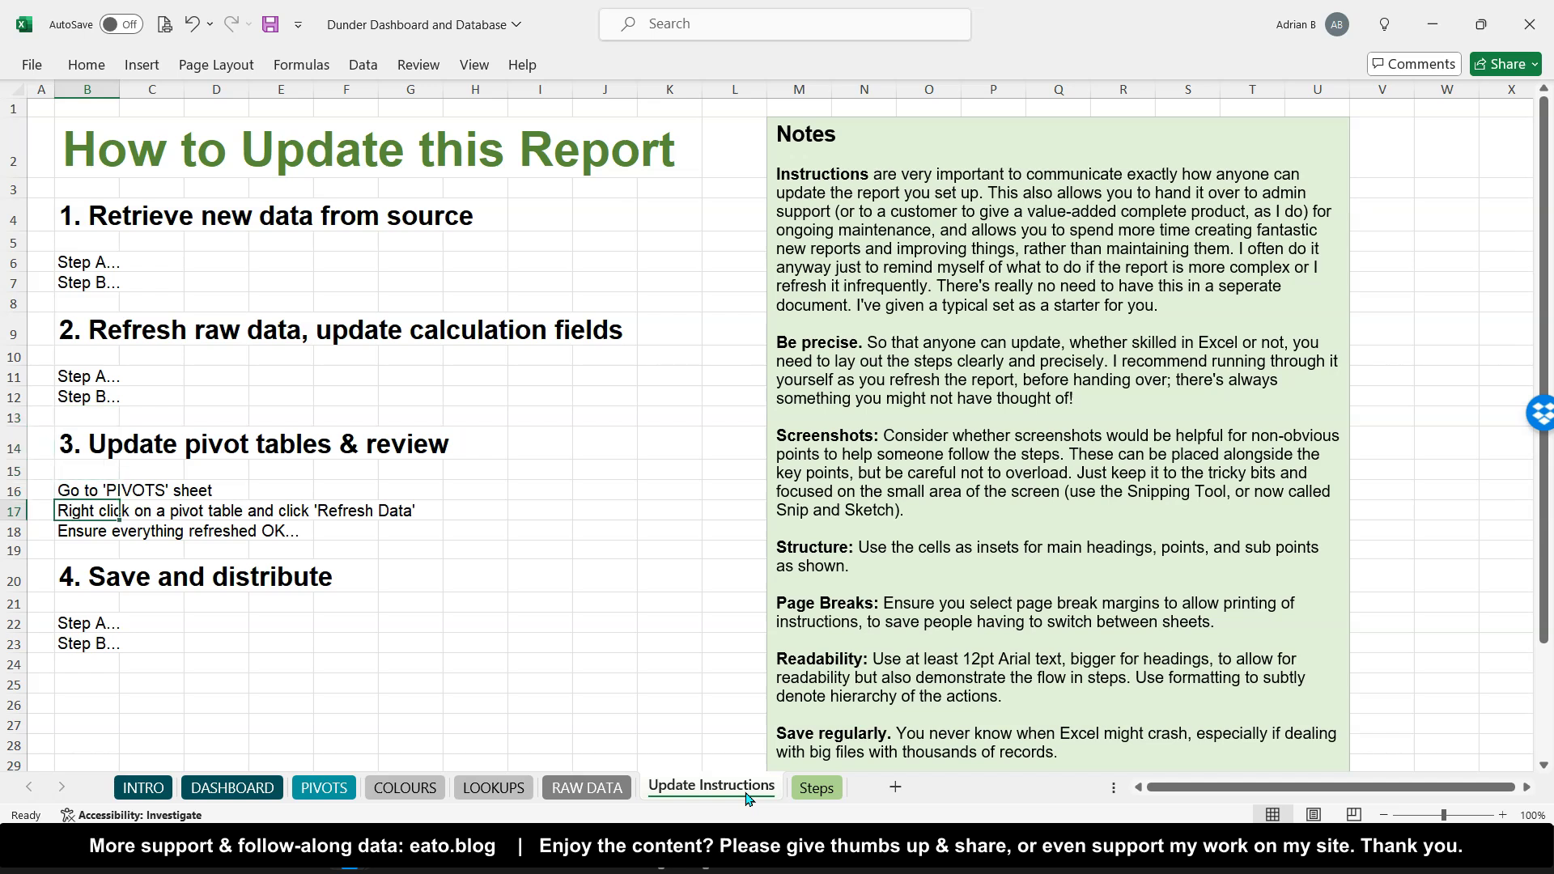
key(Down)
key(Up)
key(Up)
key(Up)
key(Up)
key(Up)
key(Up)
key(Up)
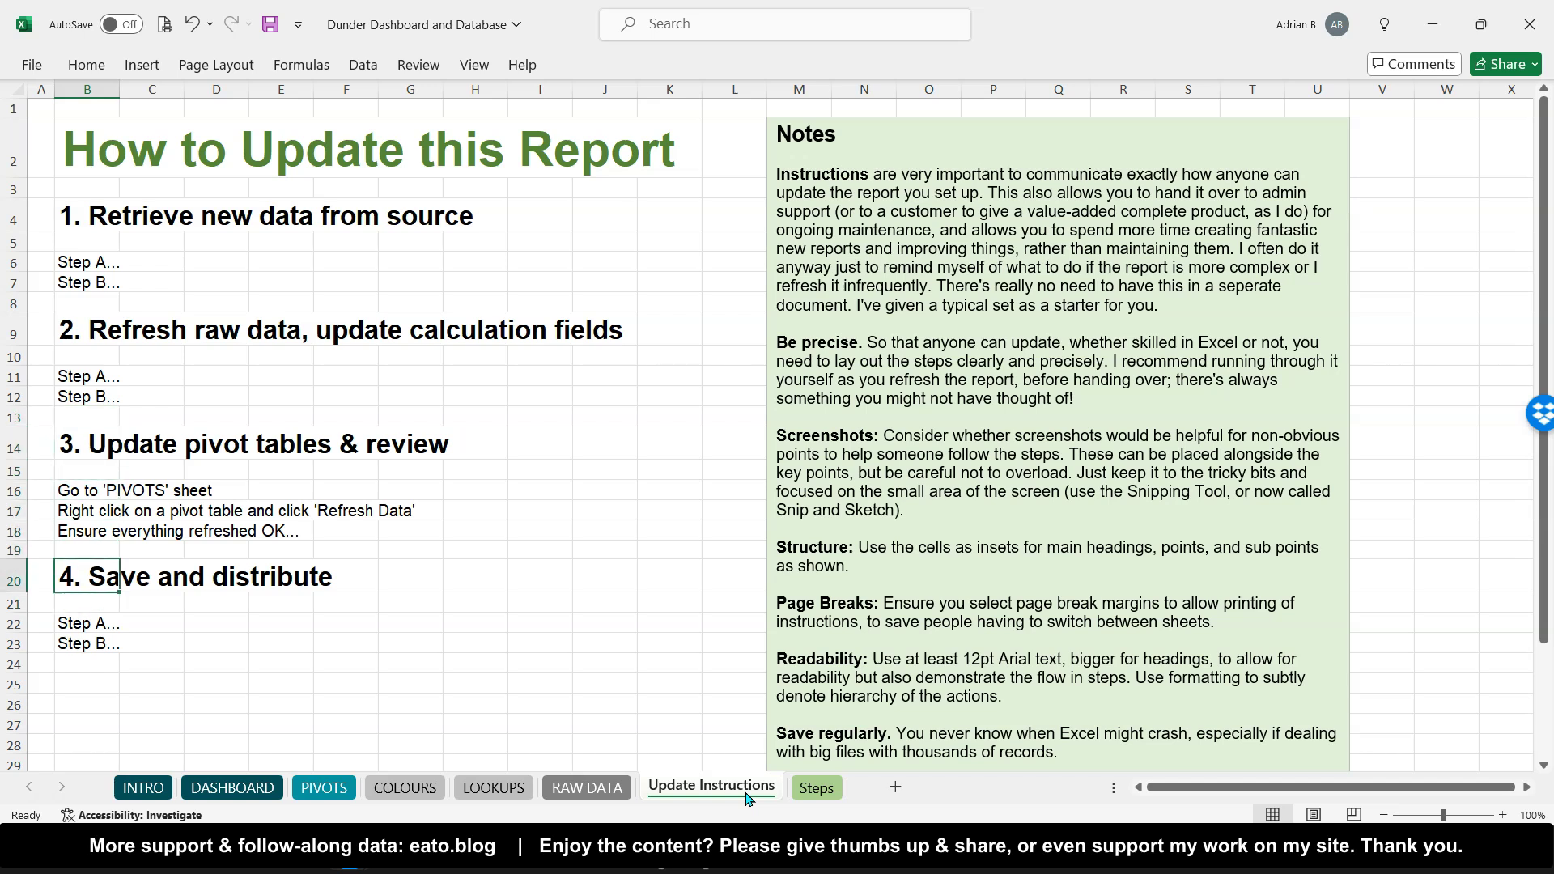
Examine the sub-steps under Save and distribute on the Update Instructions sheet and return to the How to Update this Report title
key(Down)
key(Down)
key(Down)
key(Down)
key(Down)
key(Down)
key(Down)
key(Down)
key(Down)
key(Up)
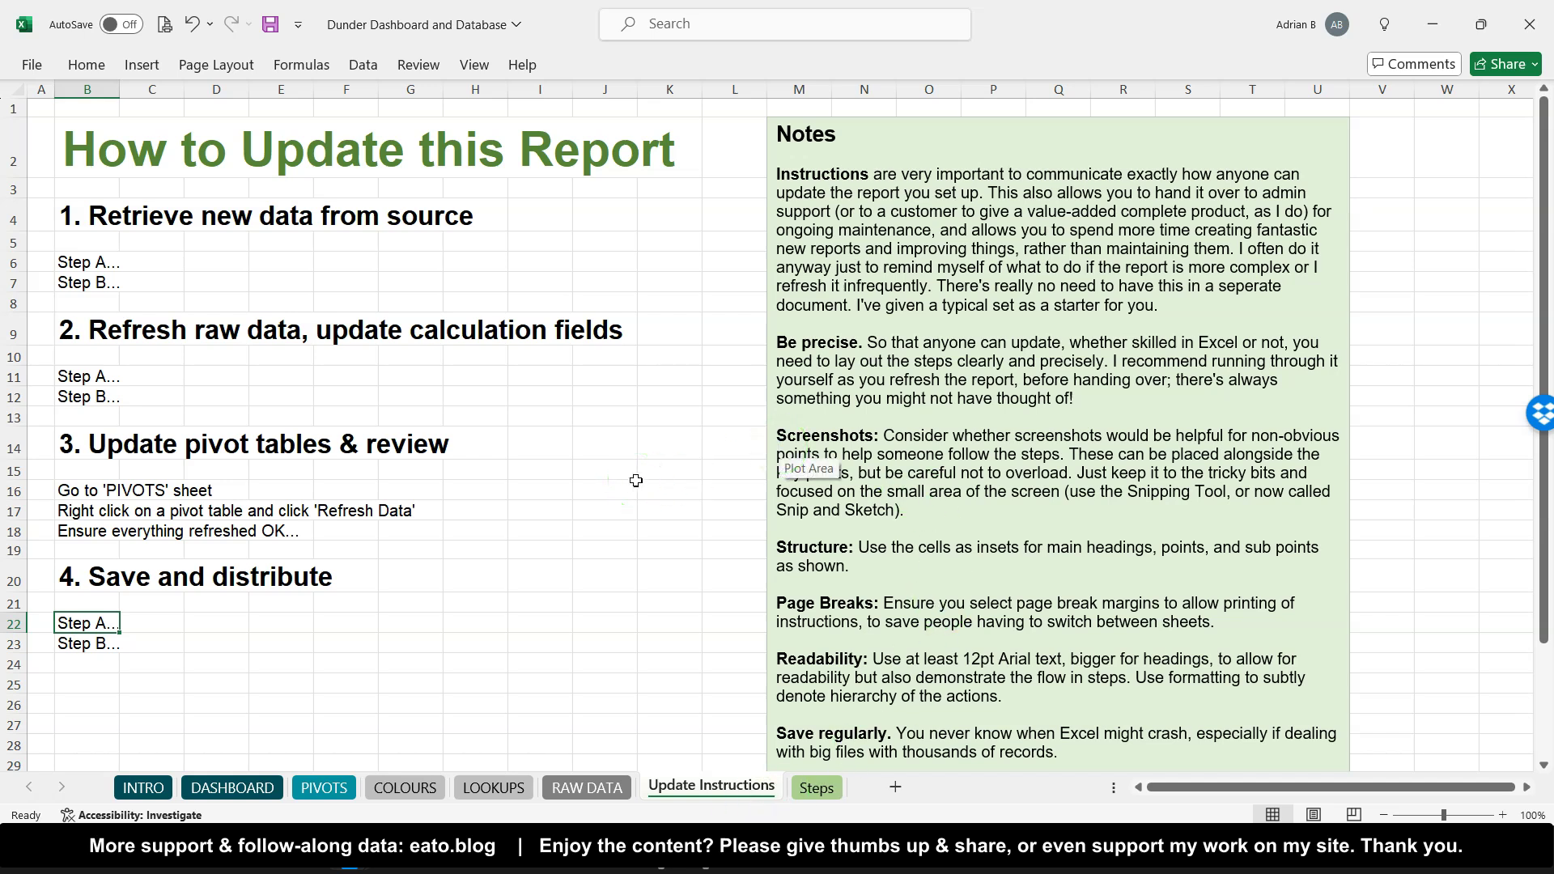
click(61, 136)
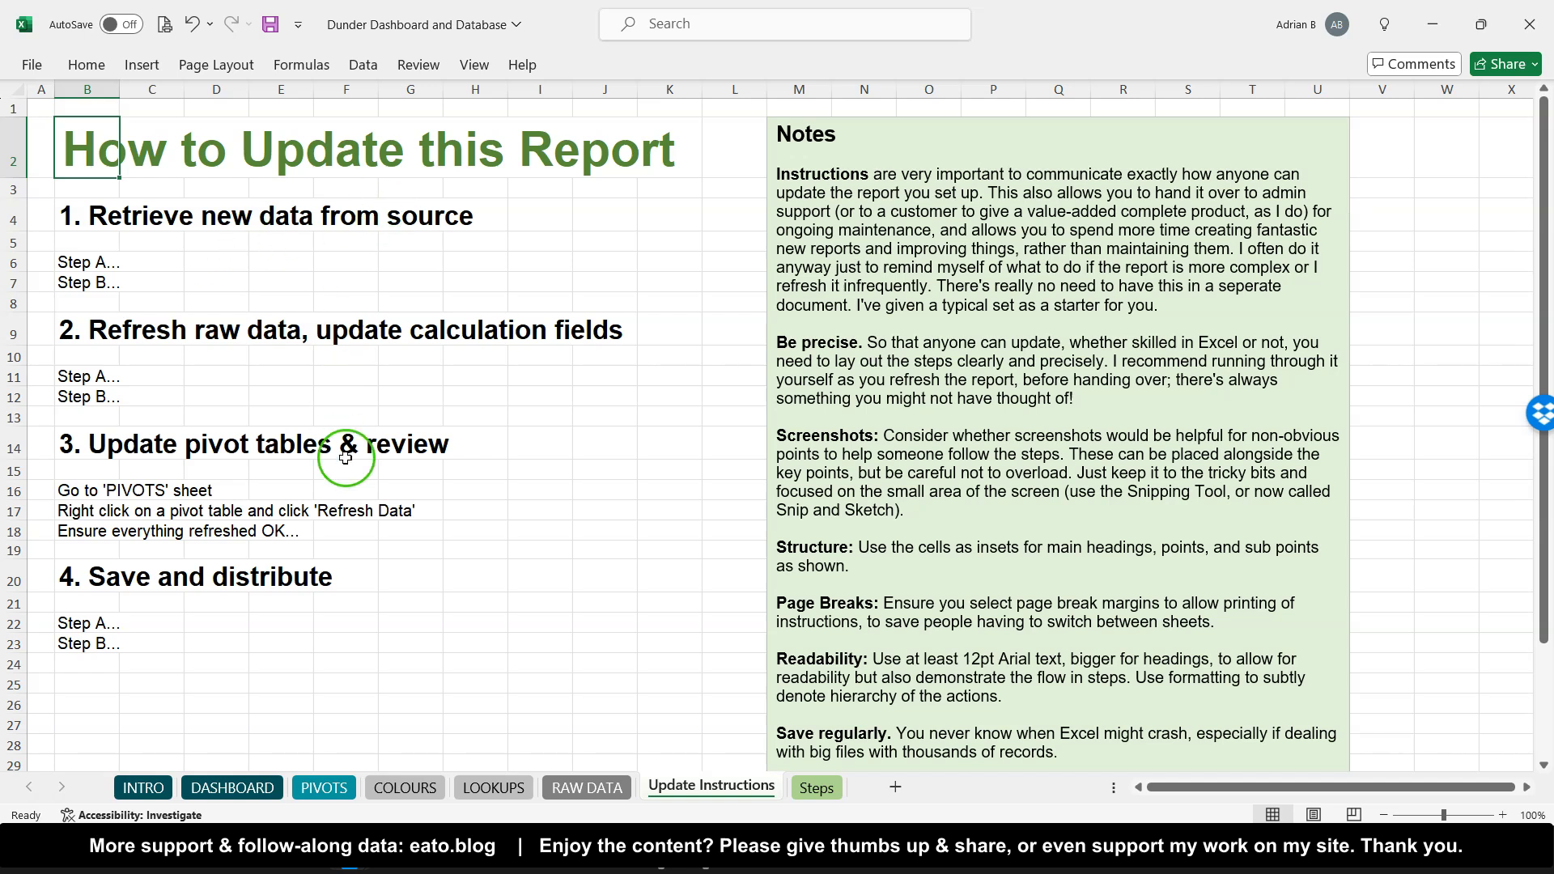
Read the opening paragraphs of the Notes box on the Update Instructions sheet, covering Instructions, Be precise and Screenshots
scroll(256, 467, up, 5)
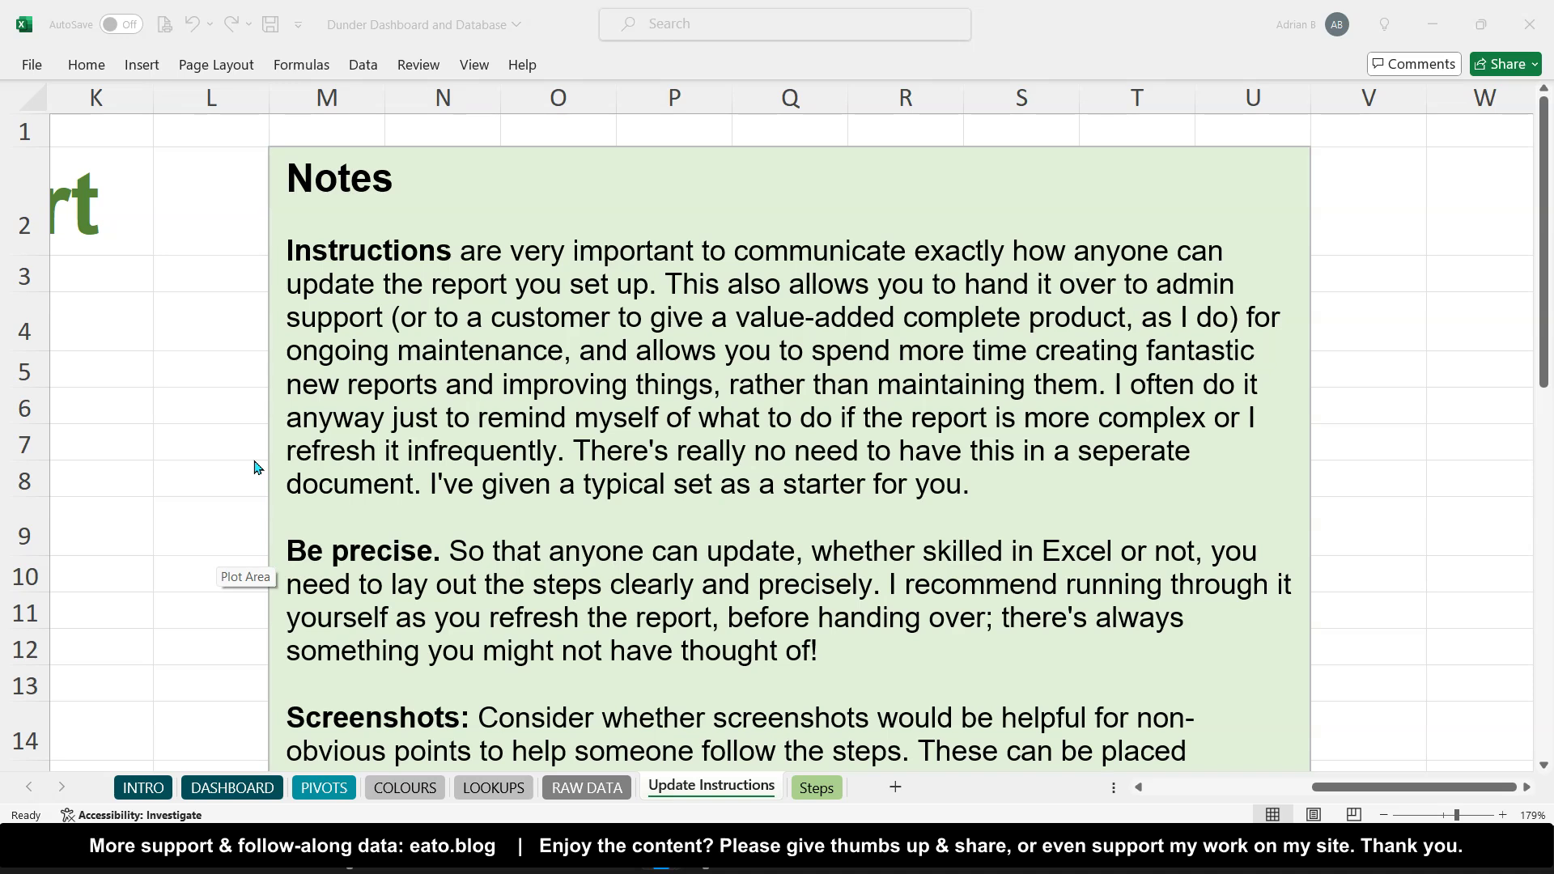
scroll(255, 467, down, 3)
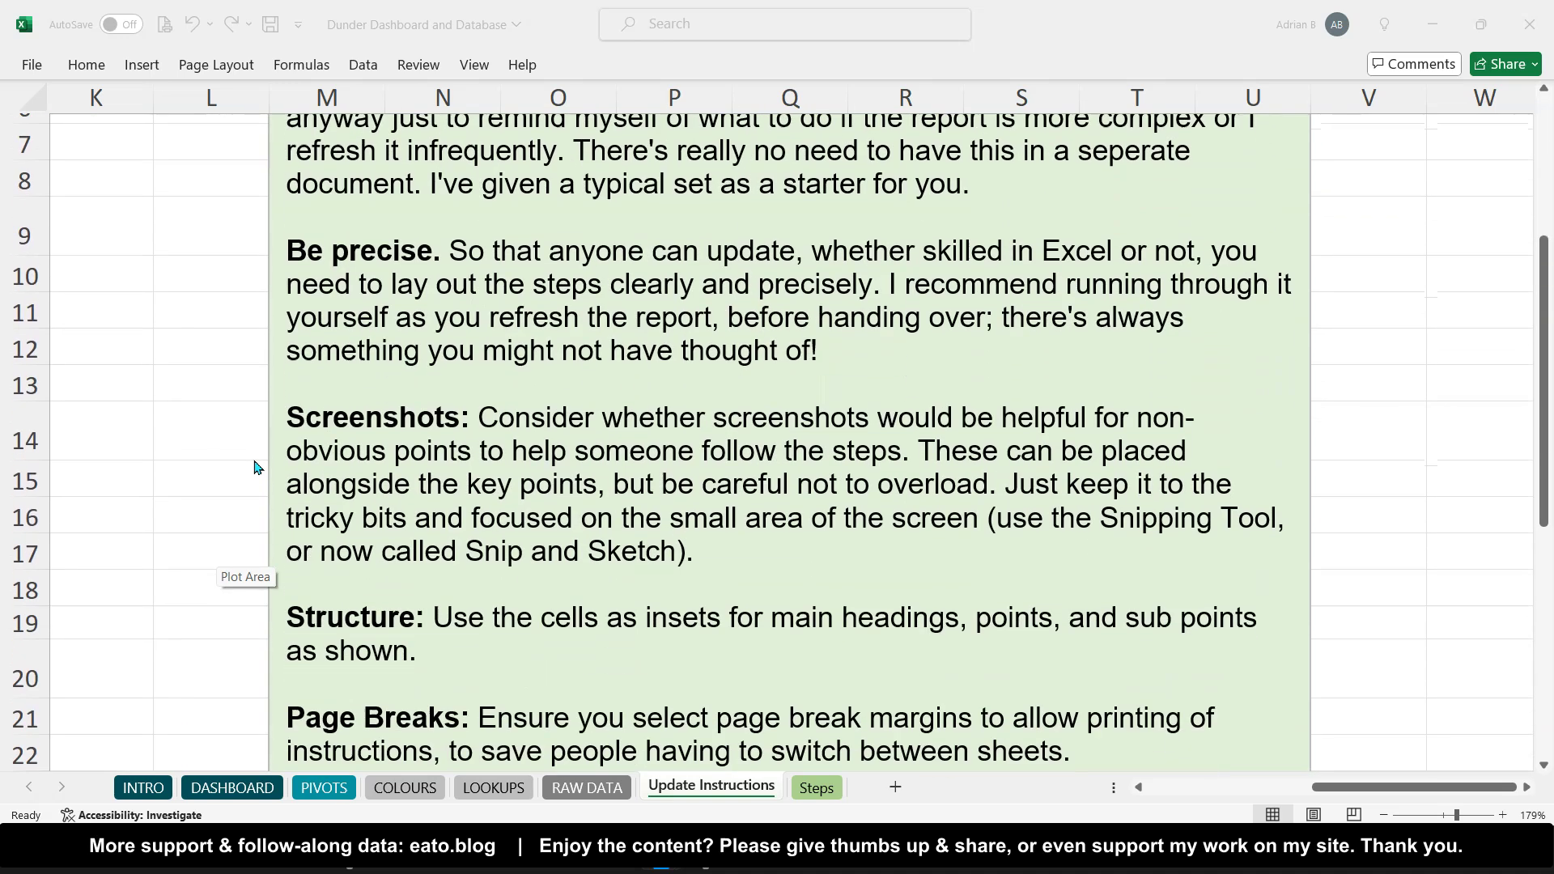
scroll(256, 467, down, 3)
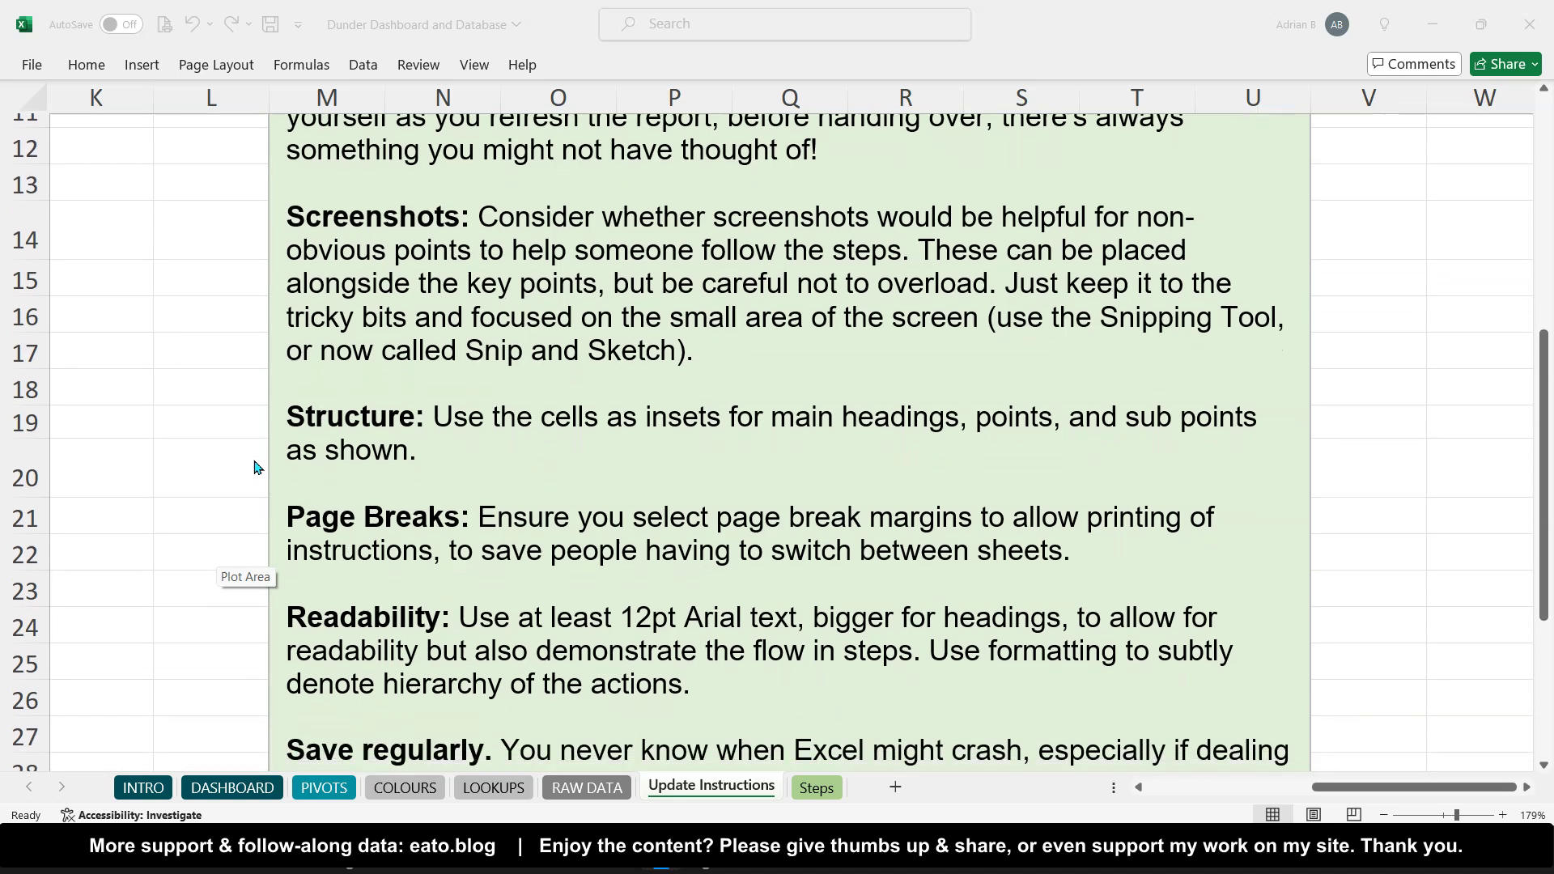
scroll(256, 467, up, 5)
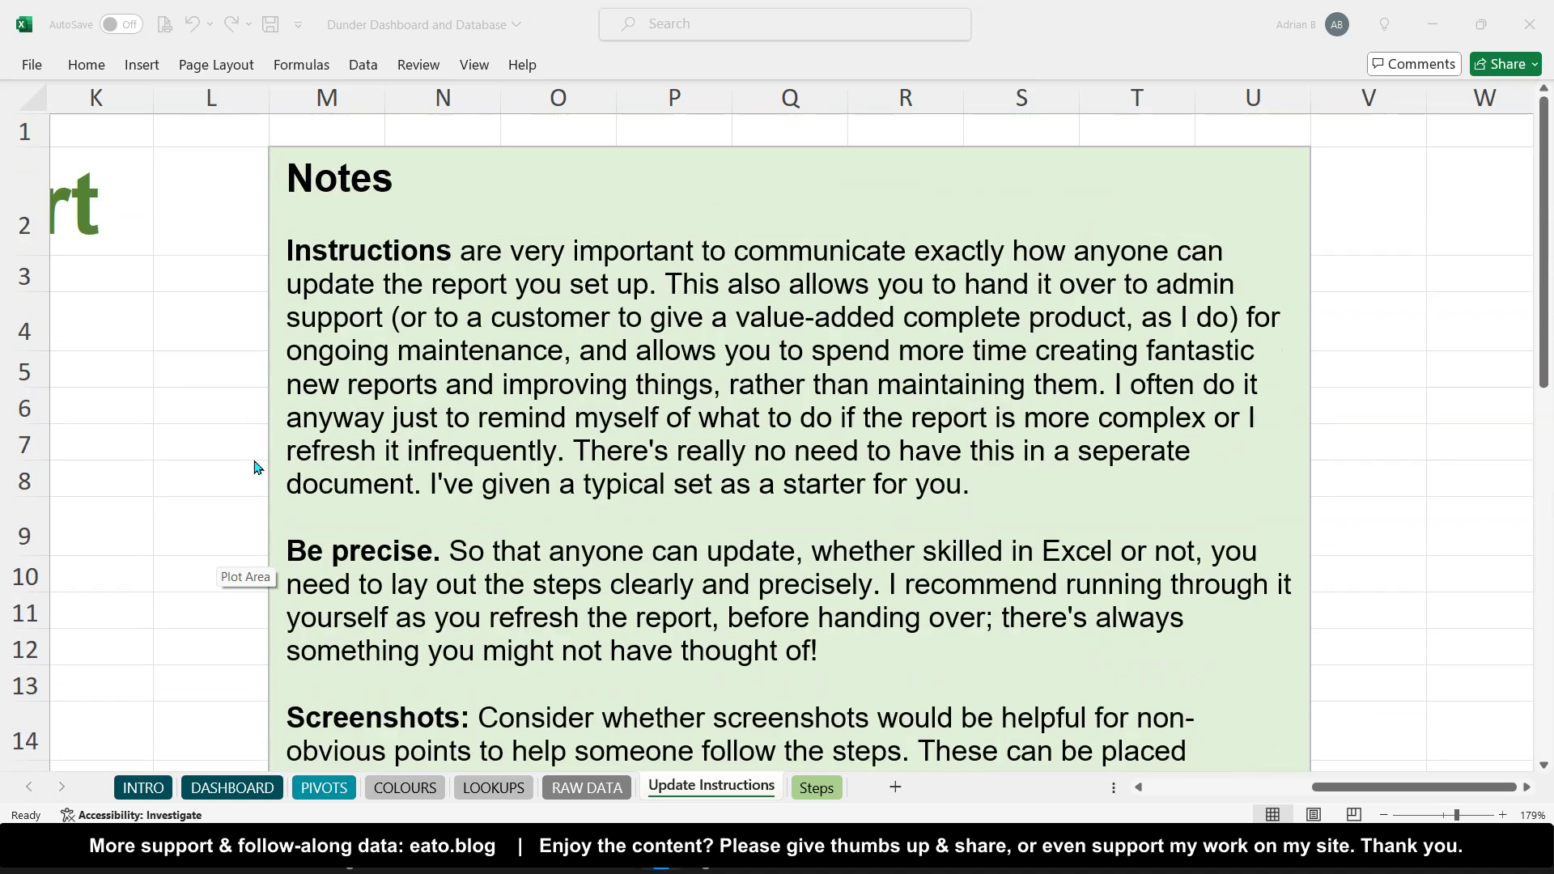
click(450, 151)
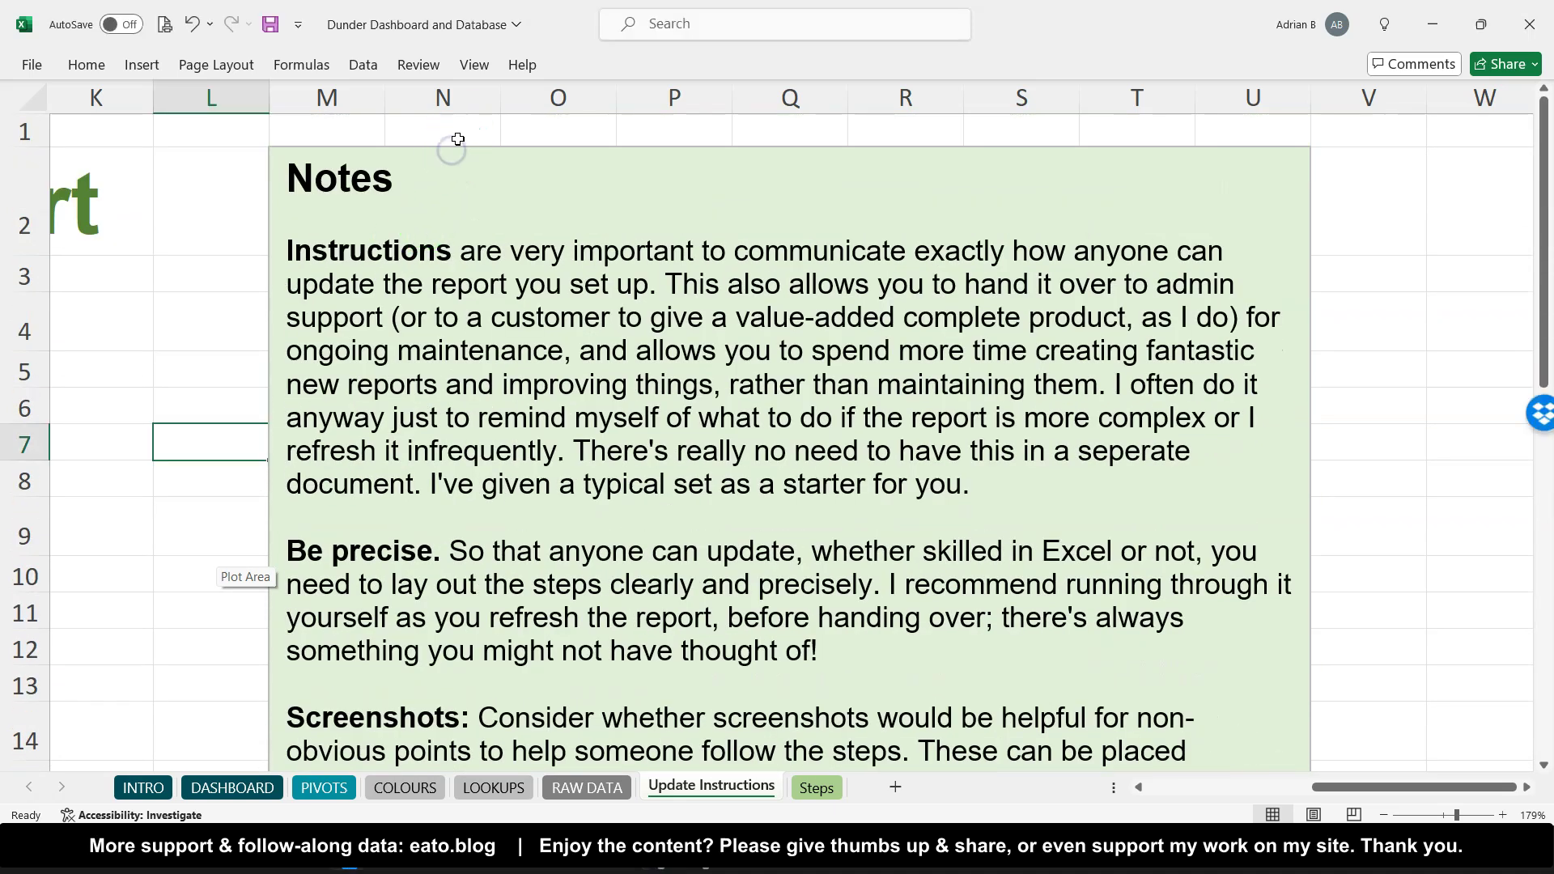
click(455, 136)
click(454, 148)
click(454, 147)
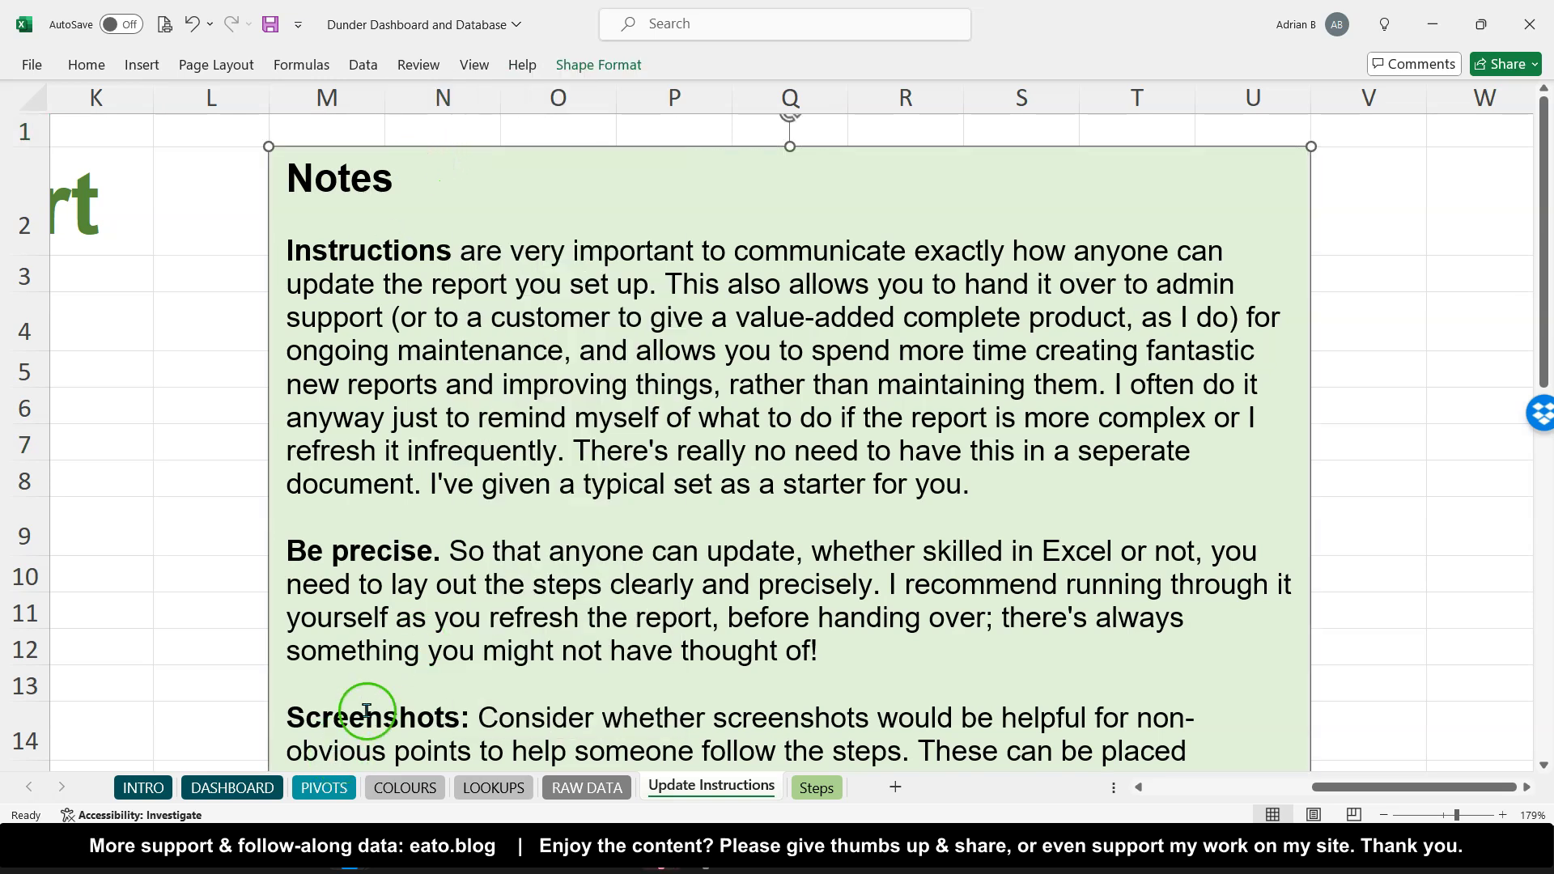
Read the rest of the Notes box, from Structure and Page Breaks through Readability and Save regularly to Hide gridlines and headings
scroll(410, 450, down, 4)
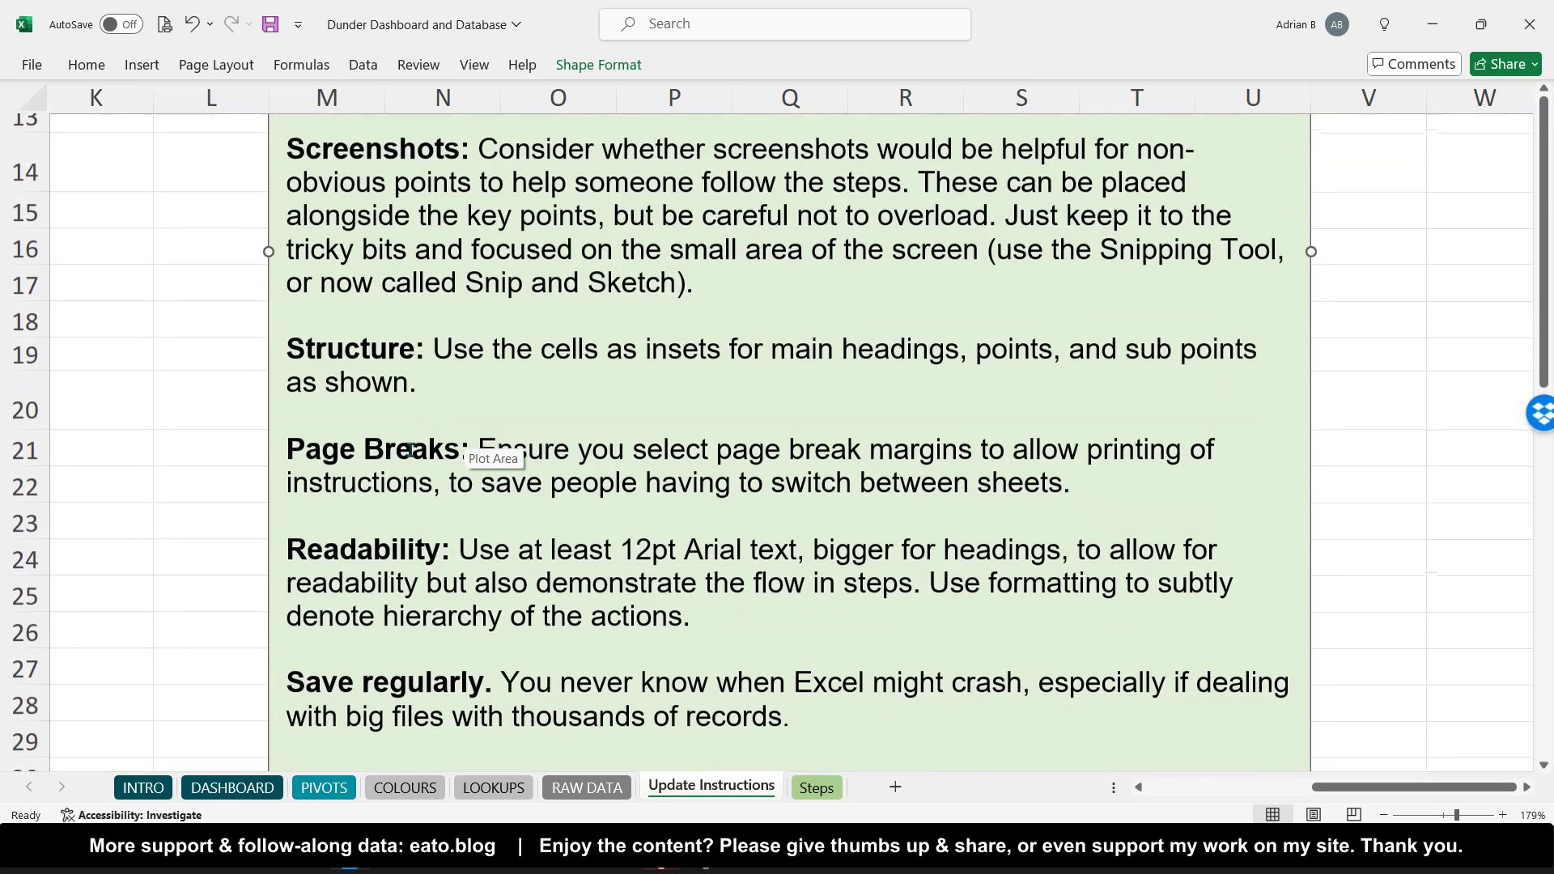
scroll(362, 380, down, 3)
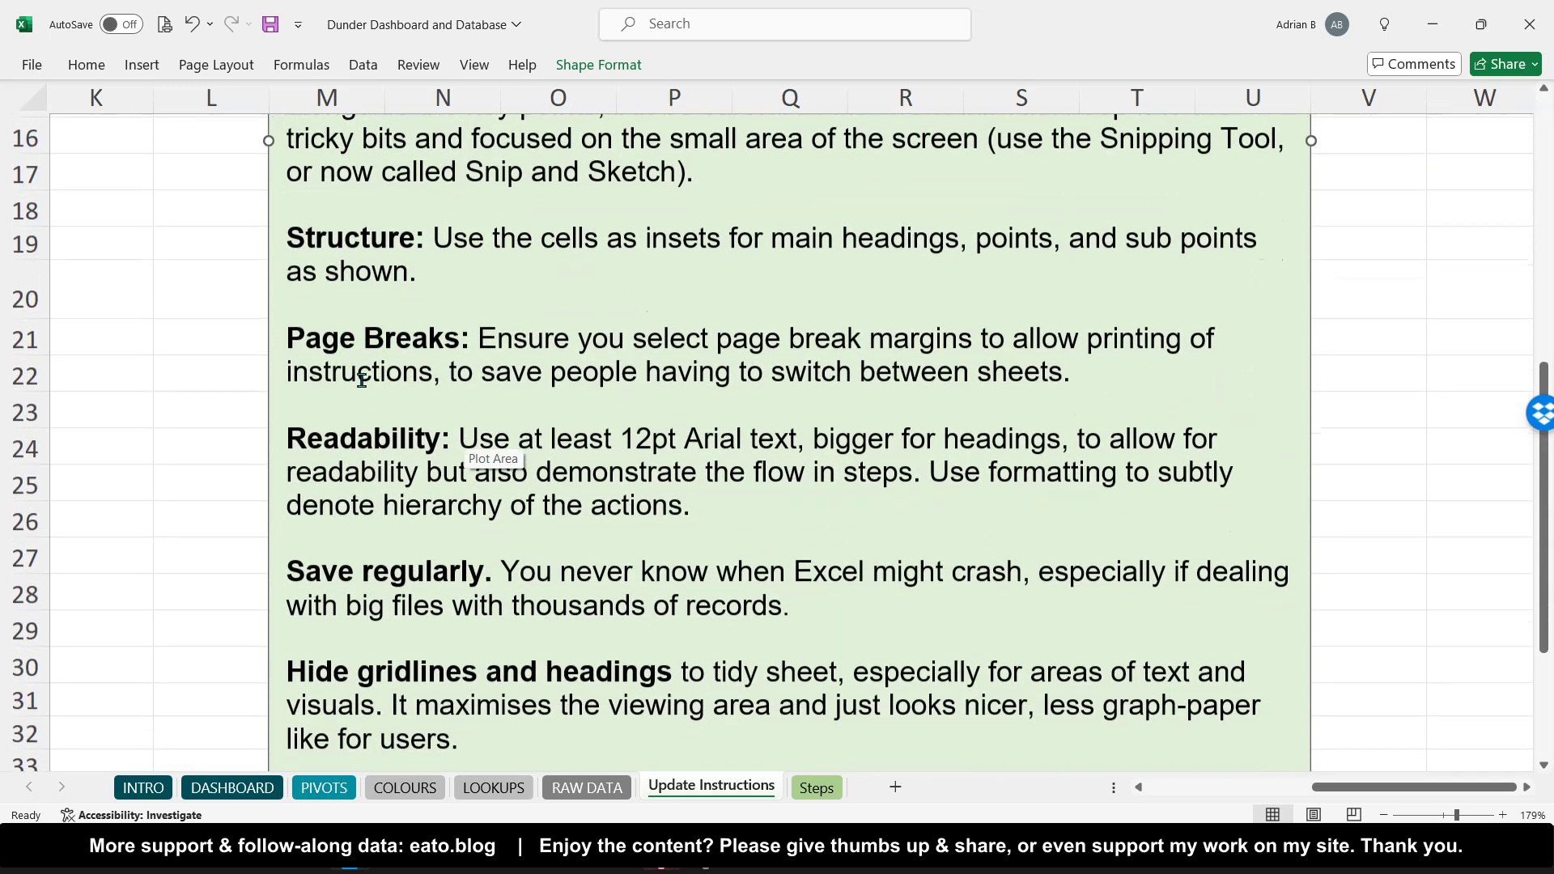
click(347, 302)
click(312, 208)
scroll(348, 295, down, 3)
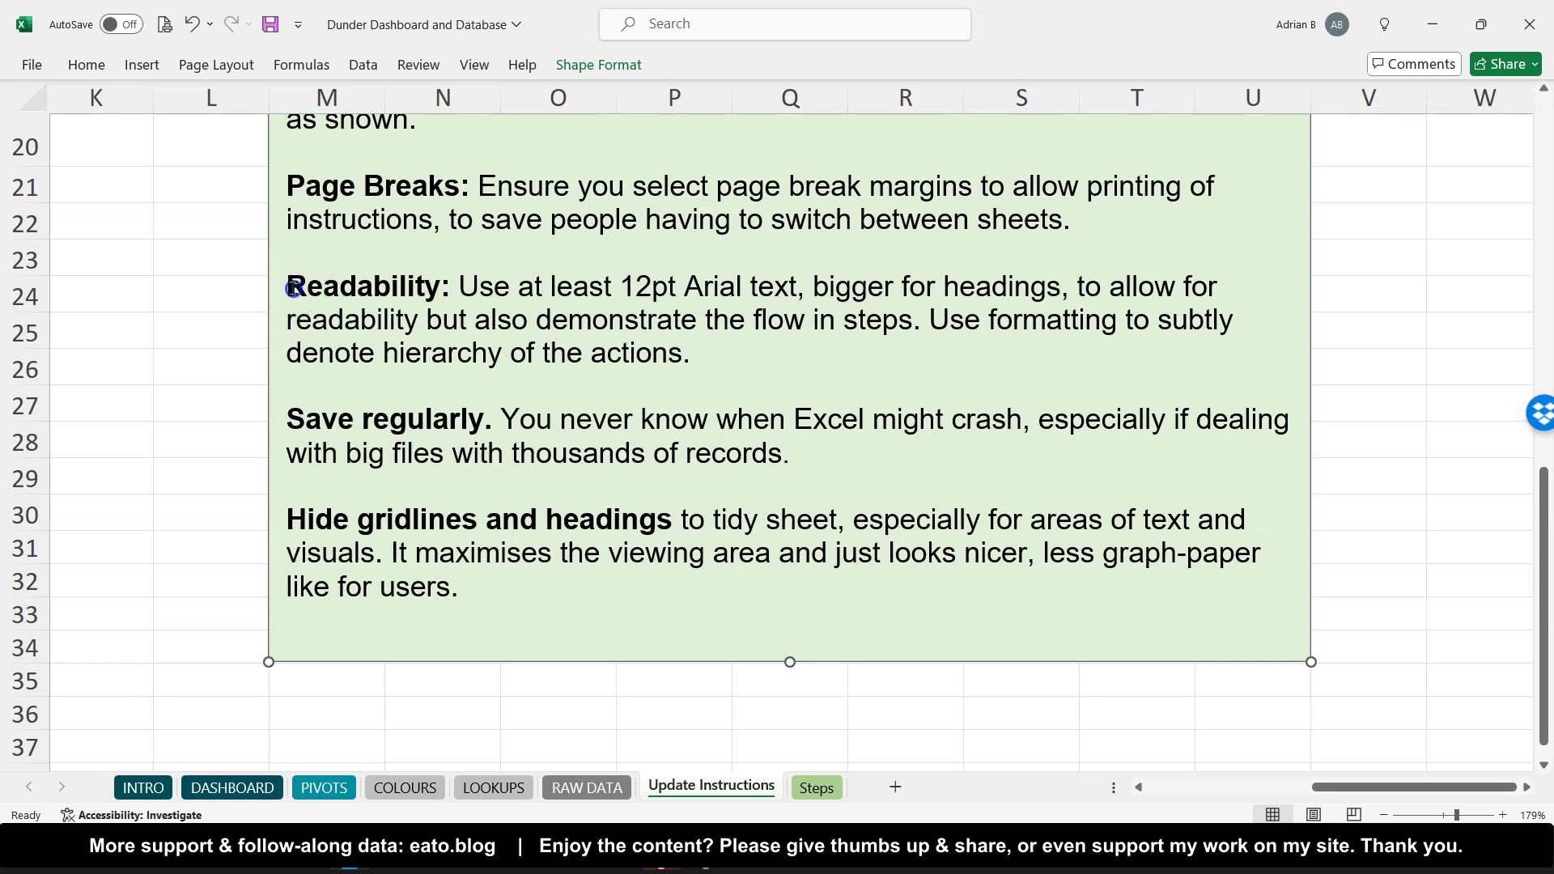
double_click(293, 285)
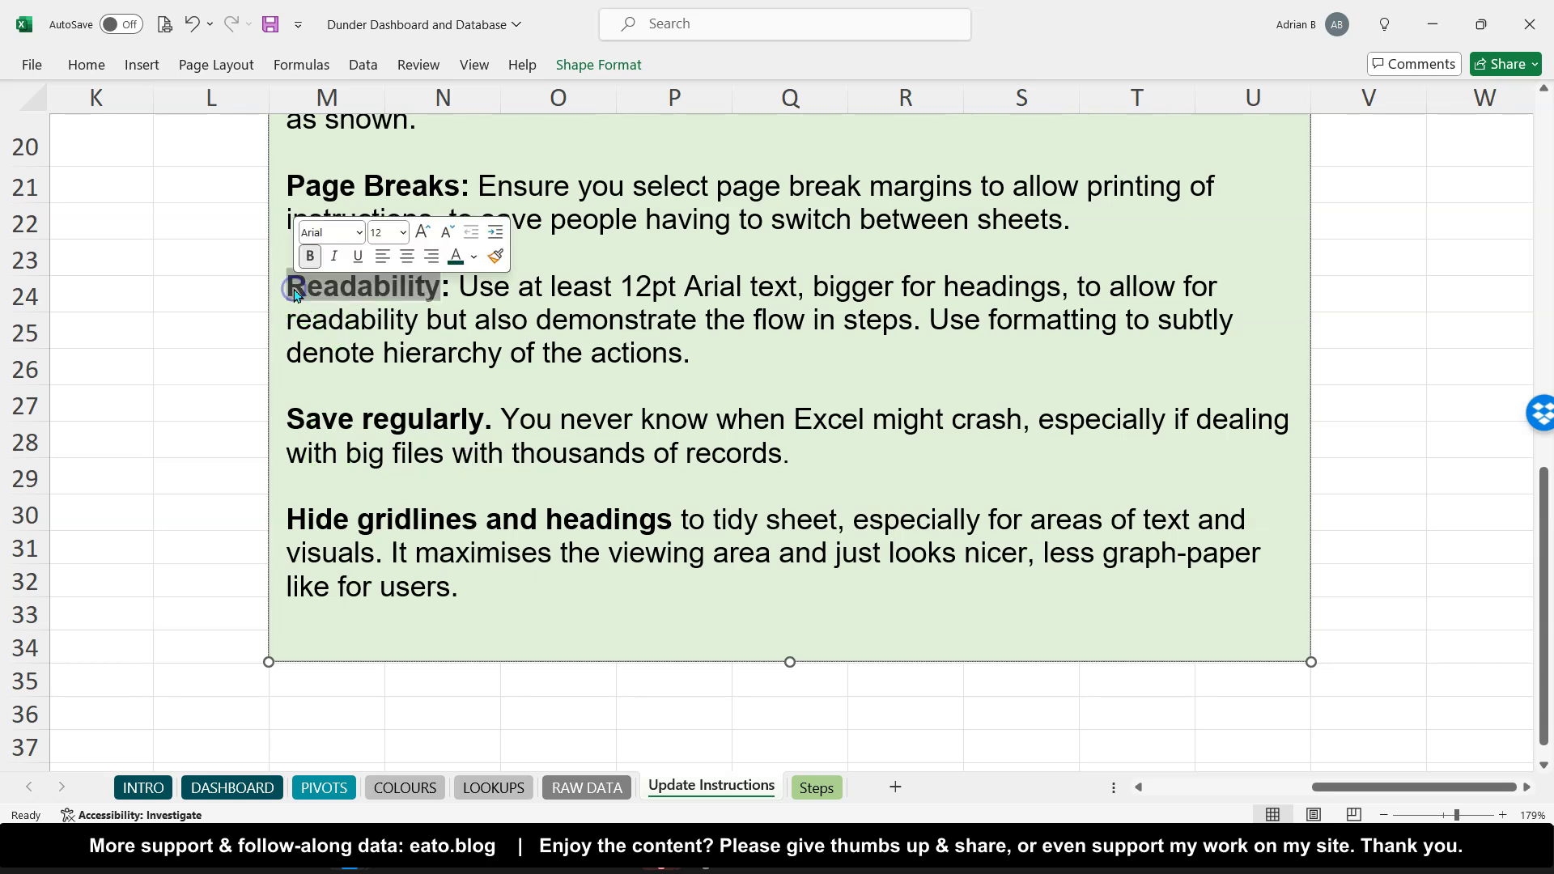
click(264, 320)
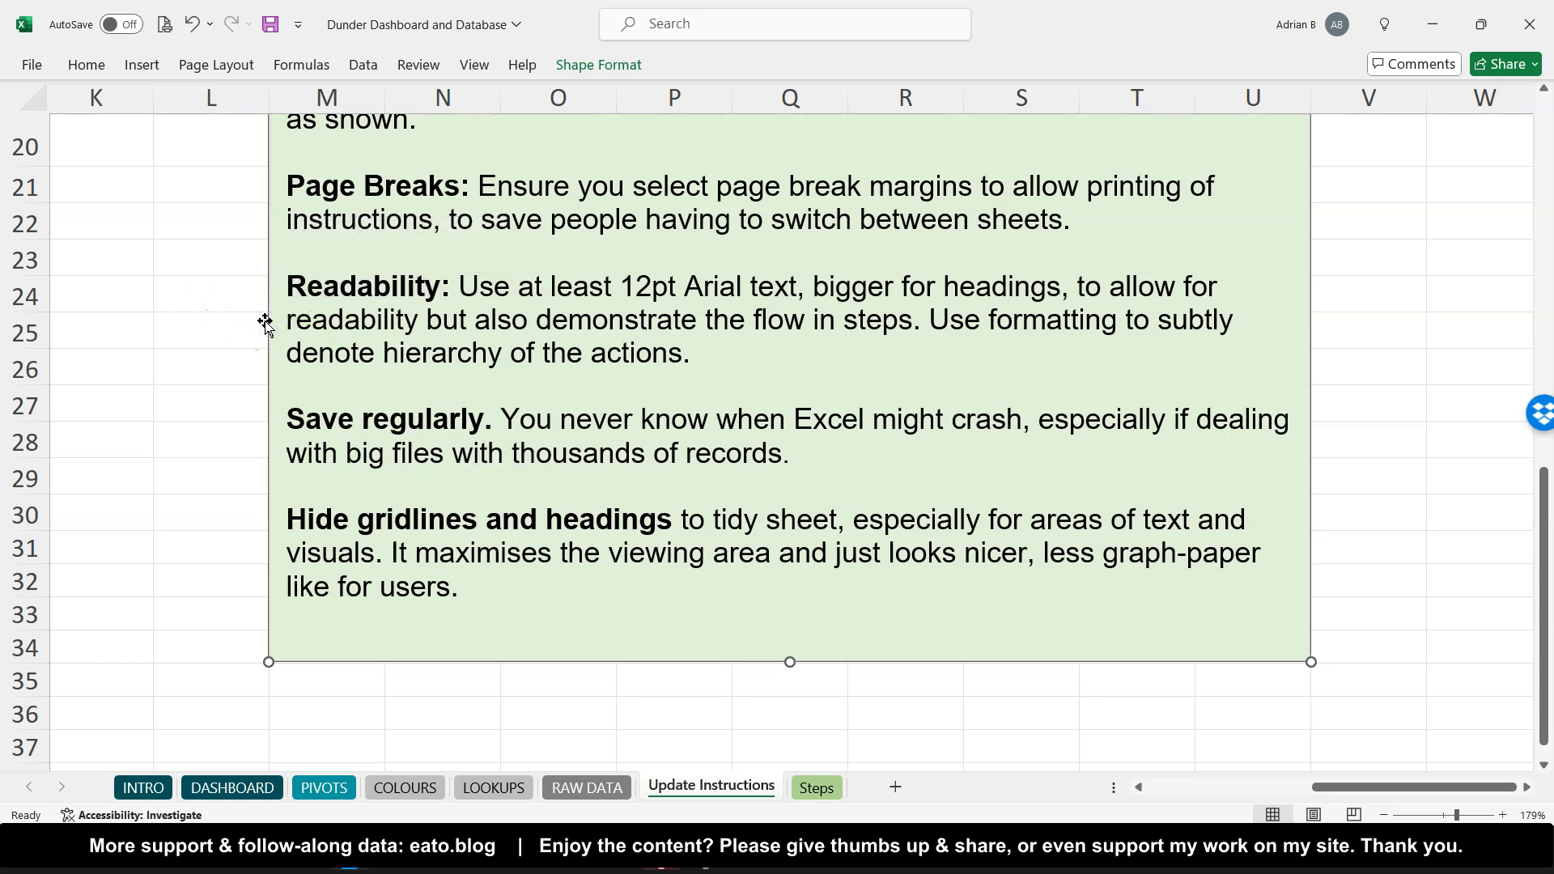
scroll(265, 321, up, 1)
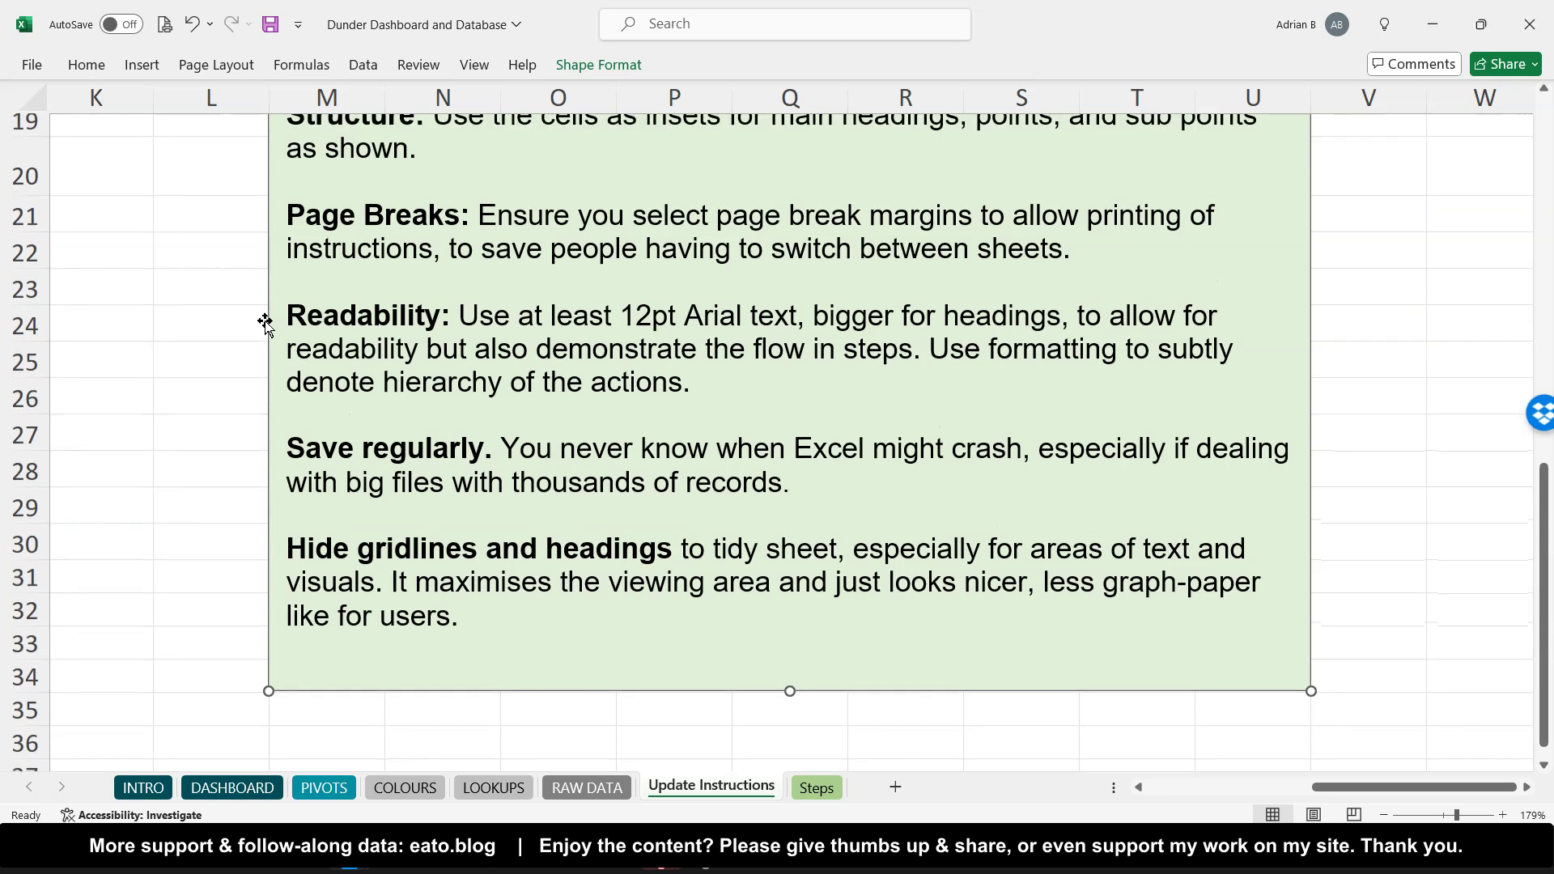
click(306, 496)
scroll(300, 494, up, 2)
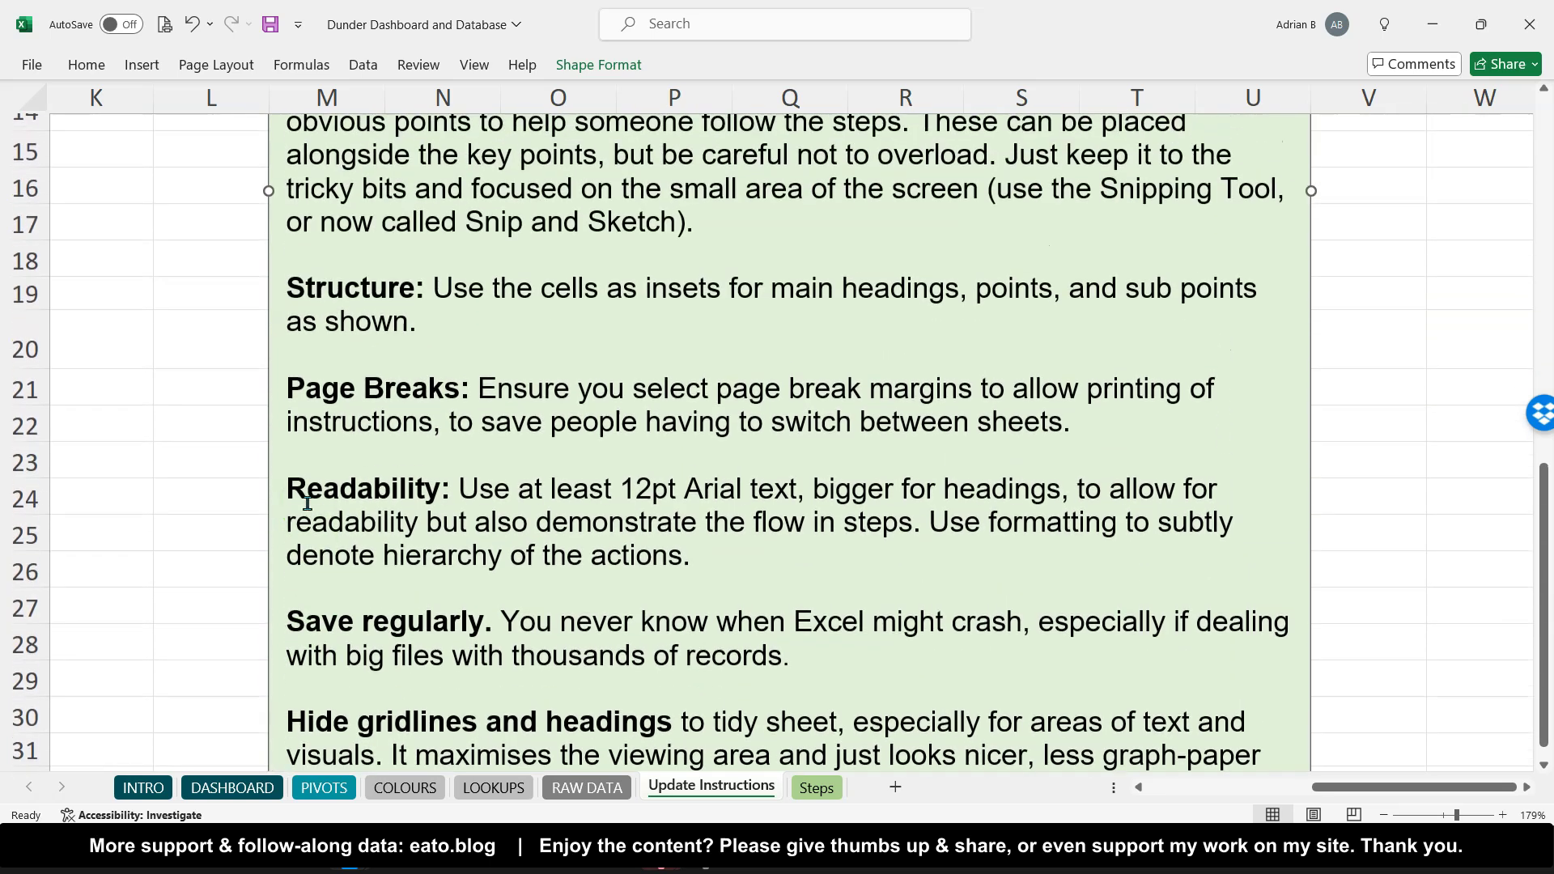
scroll(308, 503, down, 2)
scroll(307, 504, left, 5)
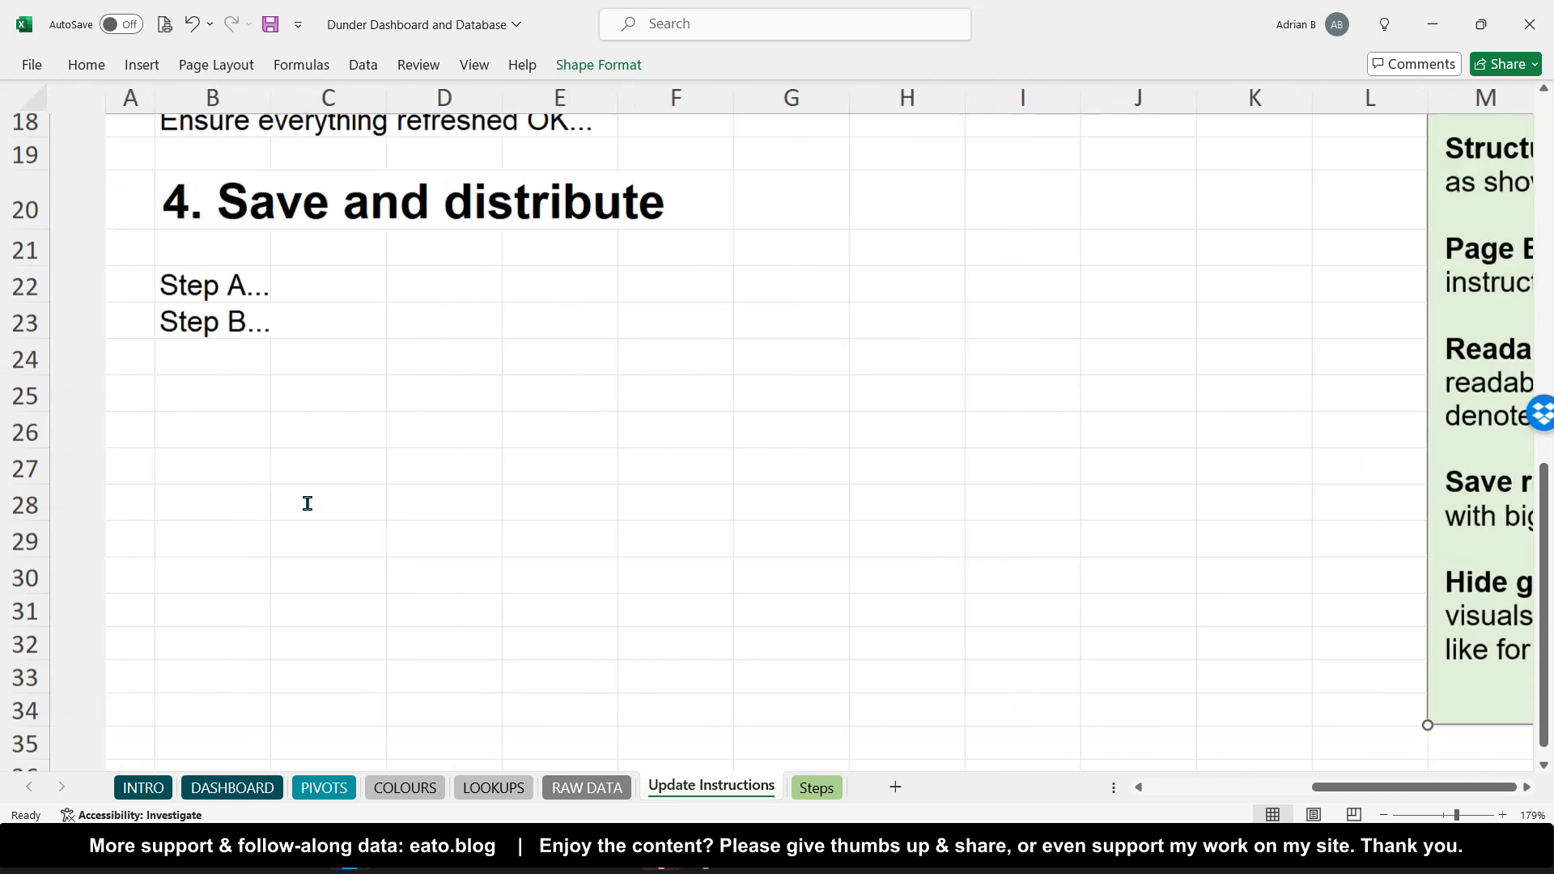
Hide the gridlines and headings on the Update Instructions sheet and view its full layout
scroll(308, 504, up, 6)
click(138, 213)
click(481, 77)
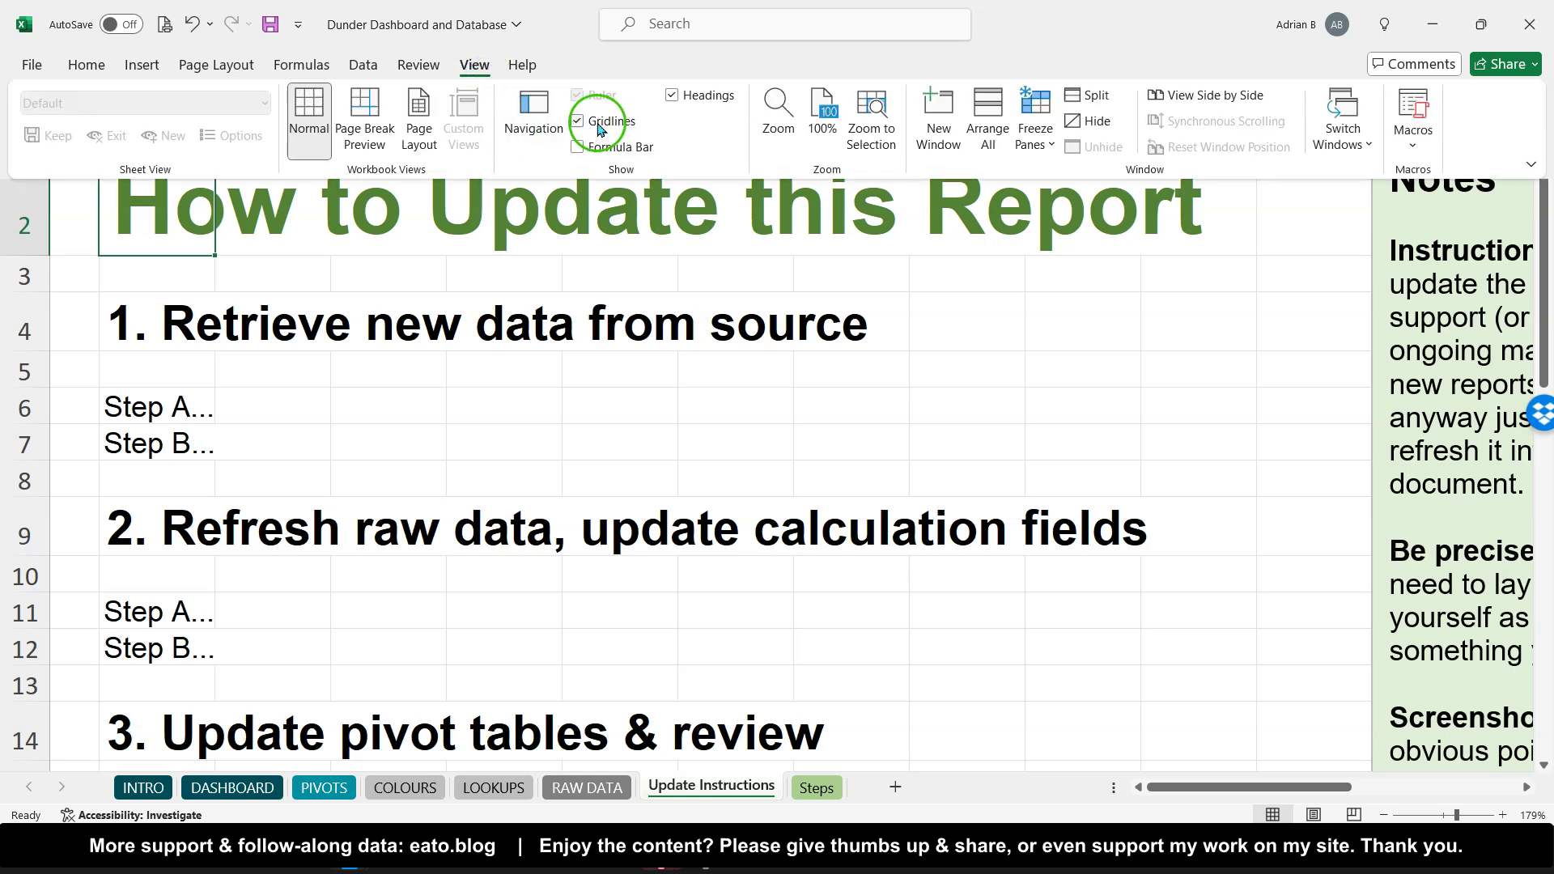
click(593, 121)
click(676, 95)
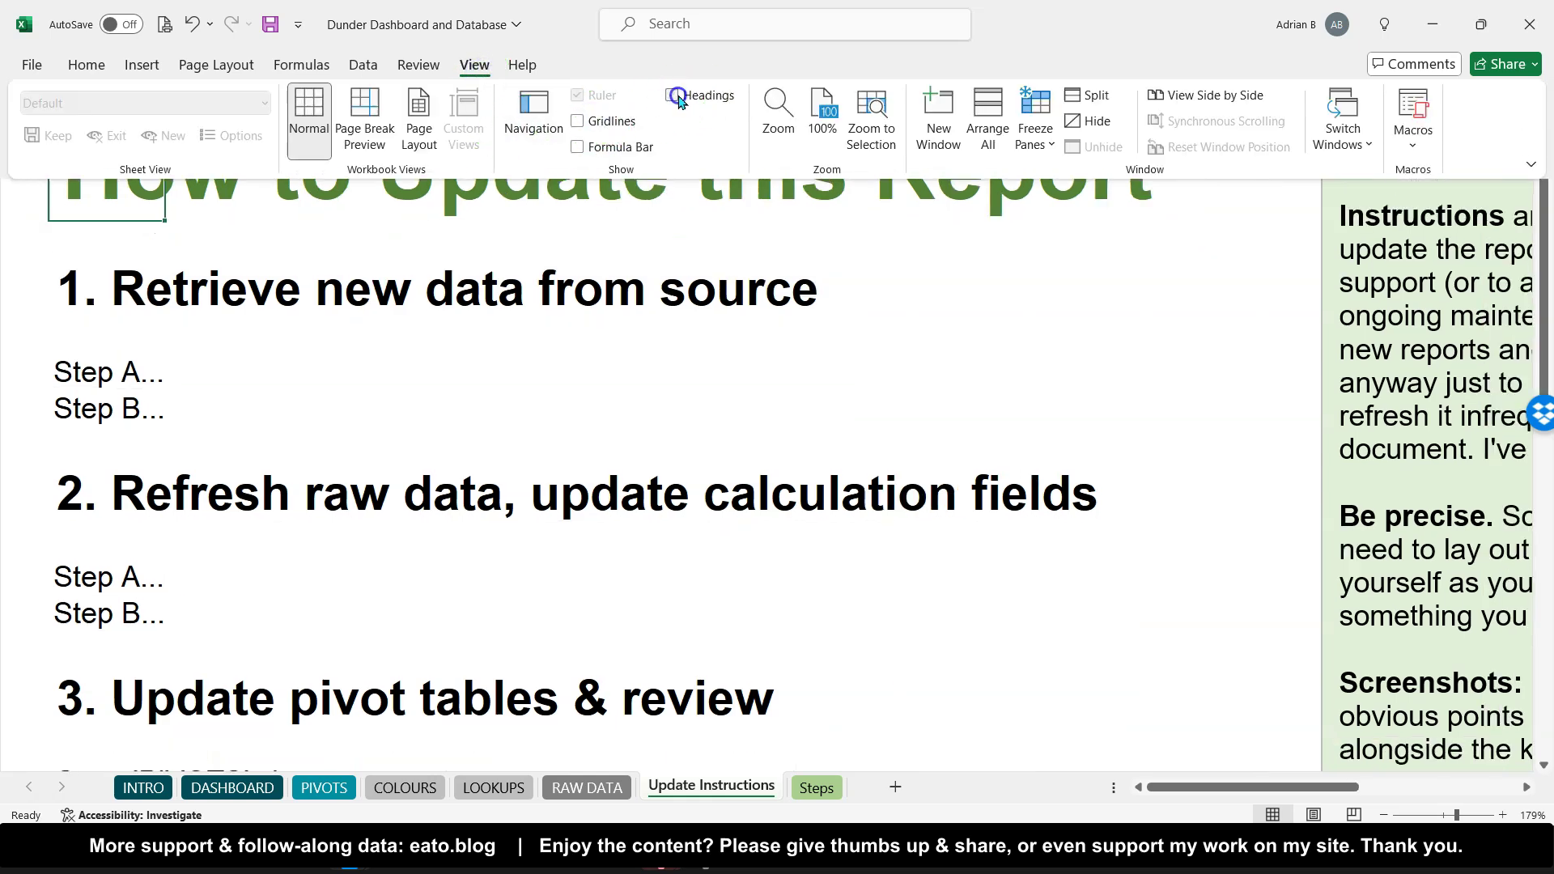
click(423, 234)
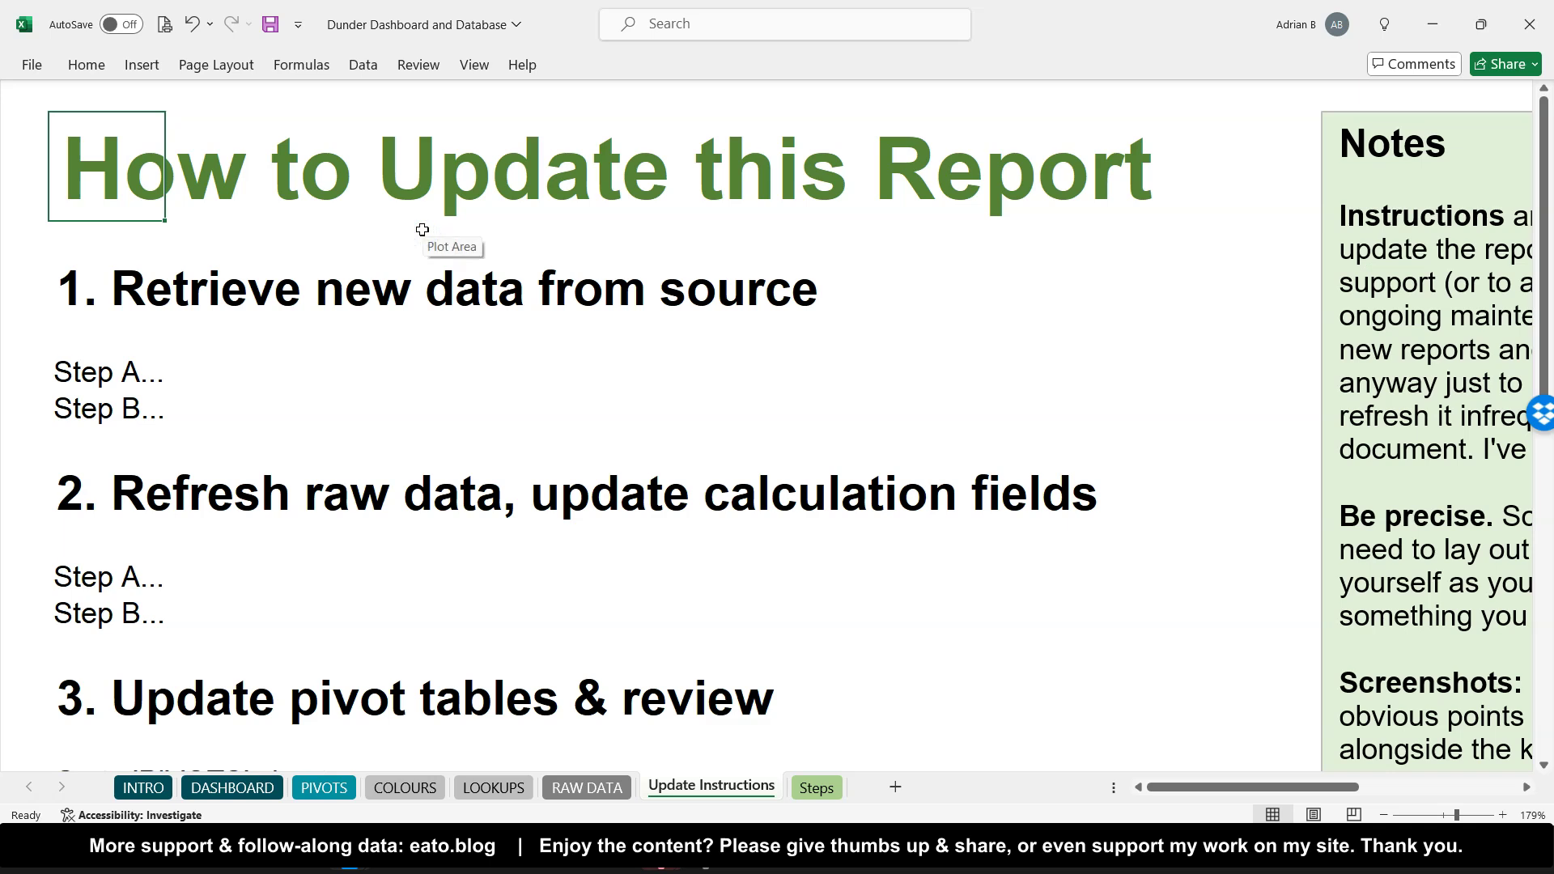
scroll(423, 229, down, 6)
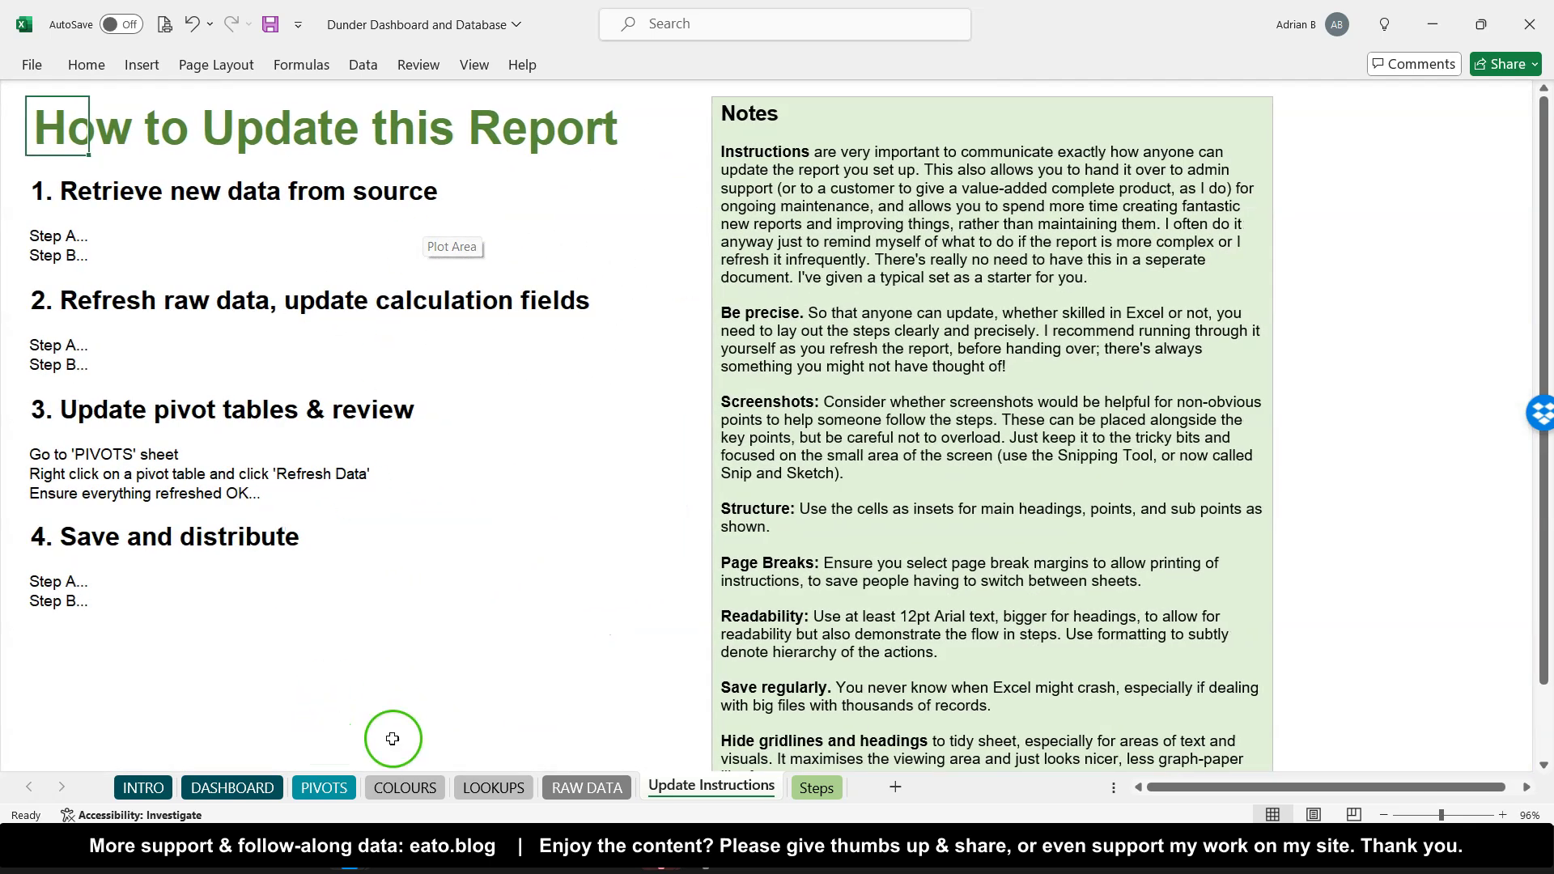
Review section 7 on the Steps sheet, and set both the Steps and INTRO sheets to cell A1
click(816, 785)
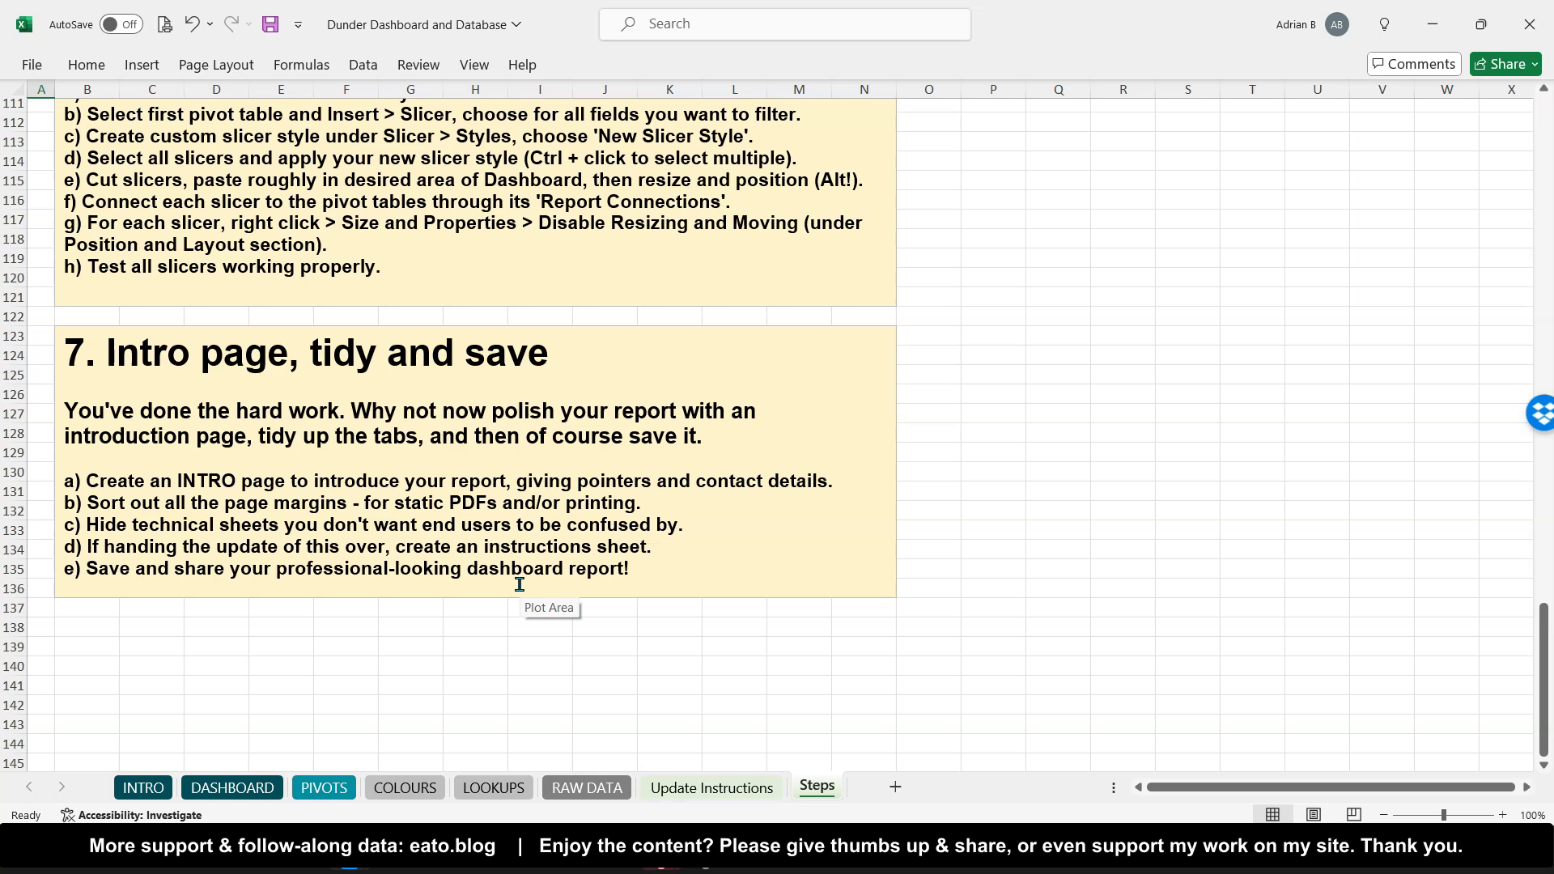
key(ctrl+Home)
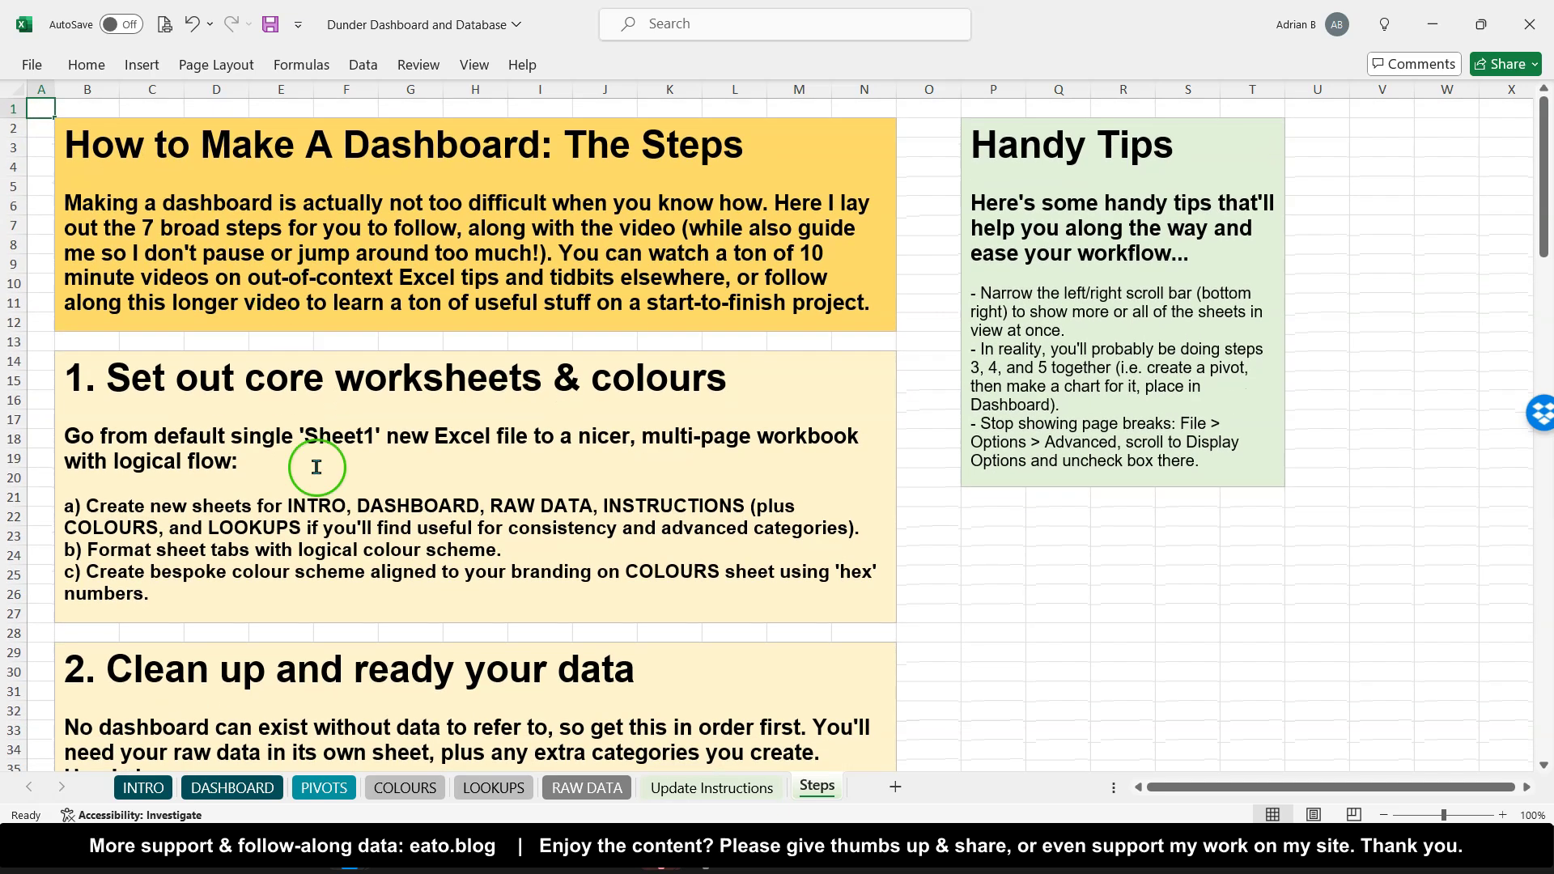
click(178, 791)
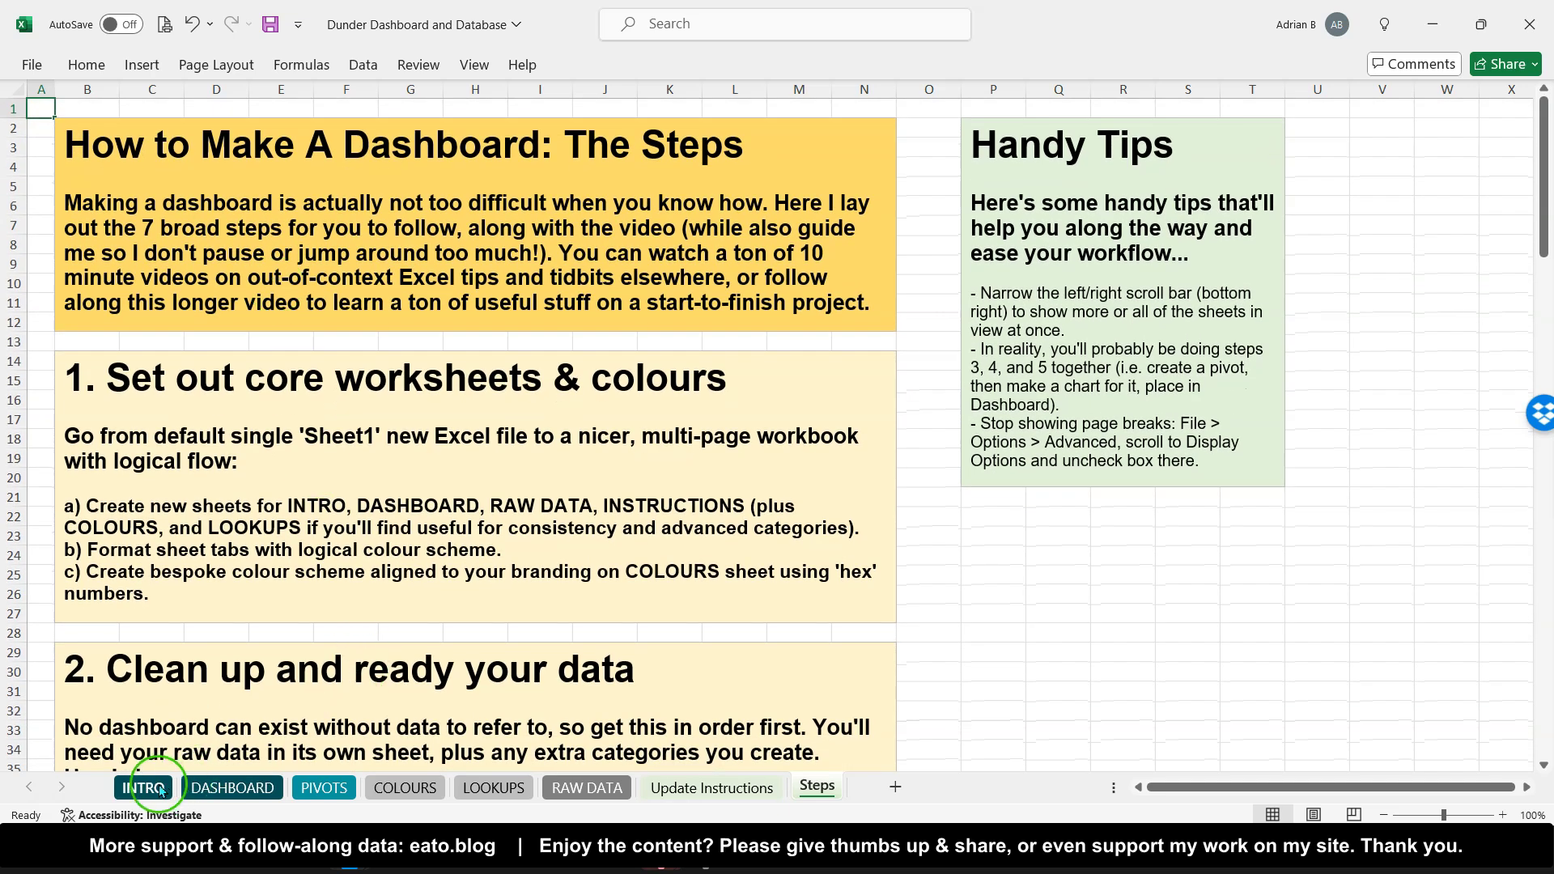
click(162, 791)
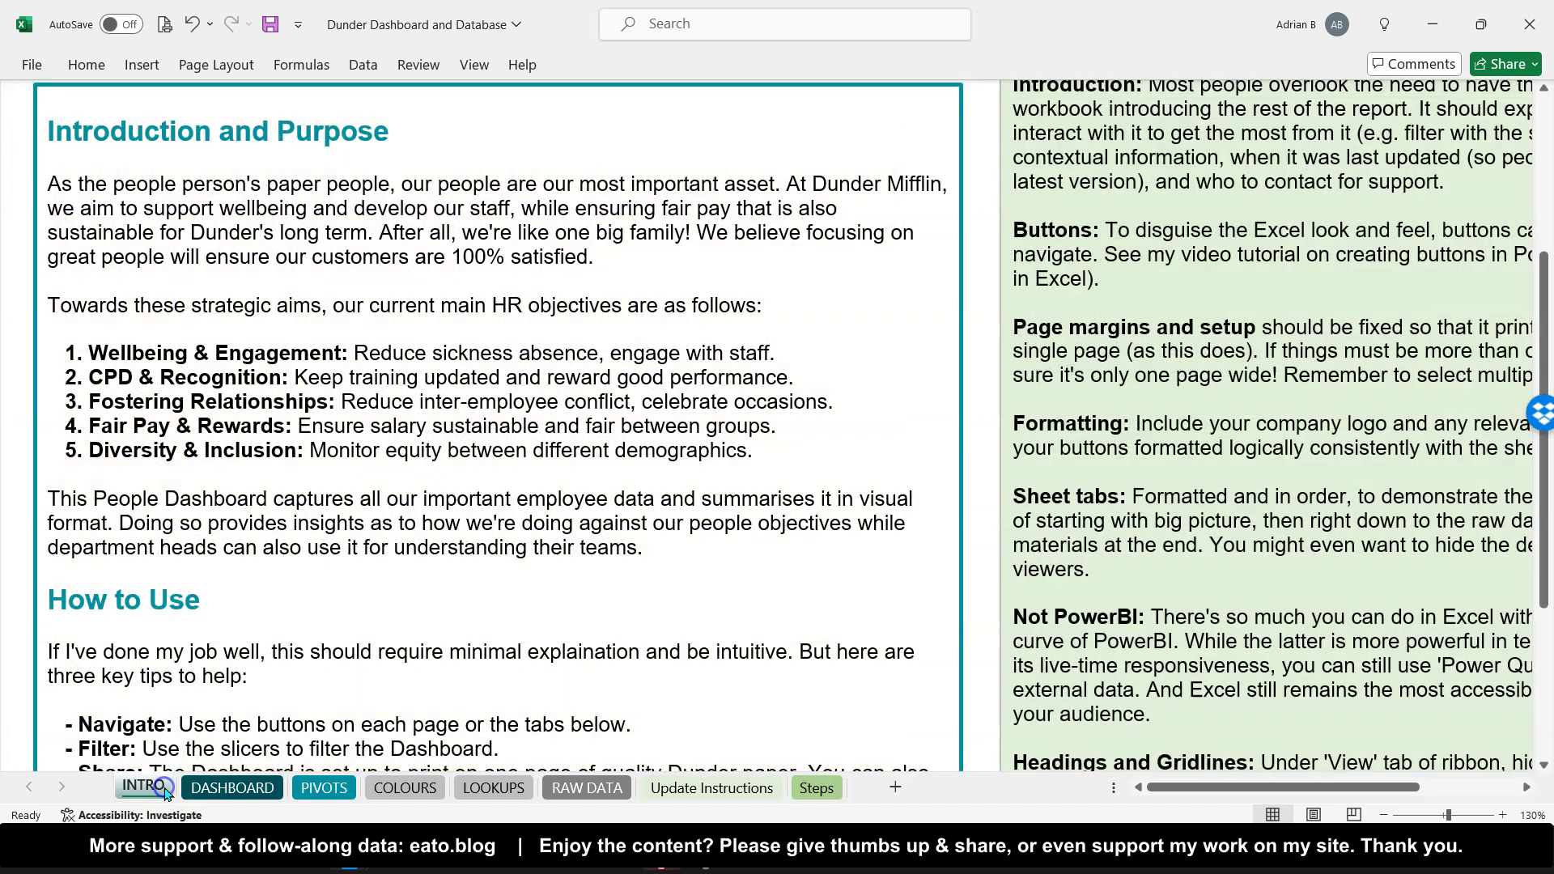
scroll(259, 522, up, 5)
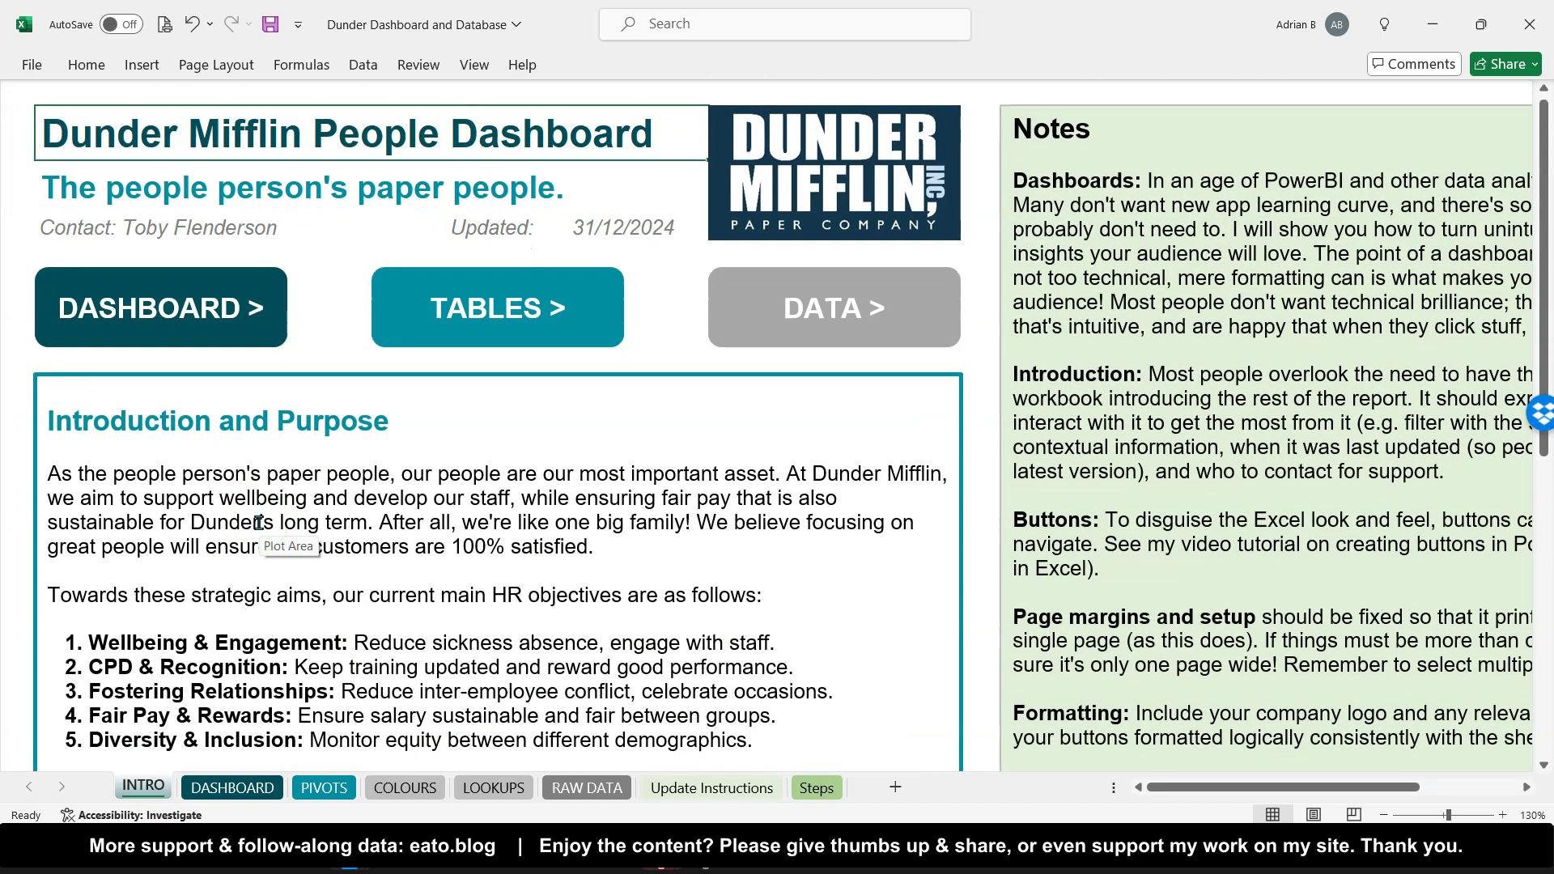
key(ctrl+Home)
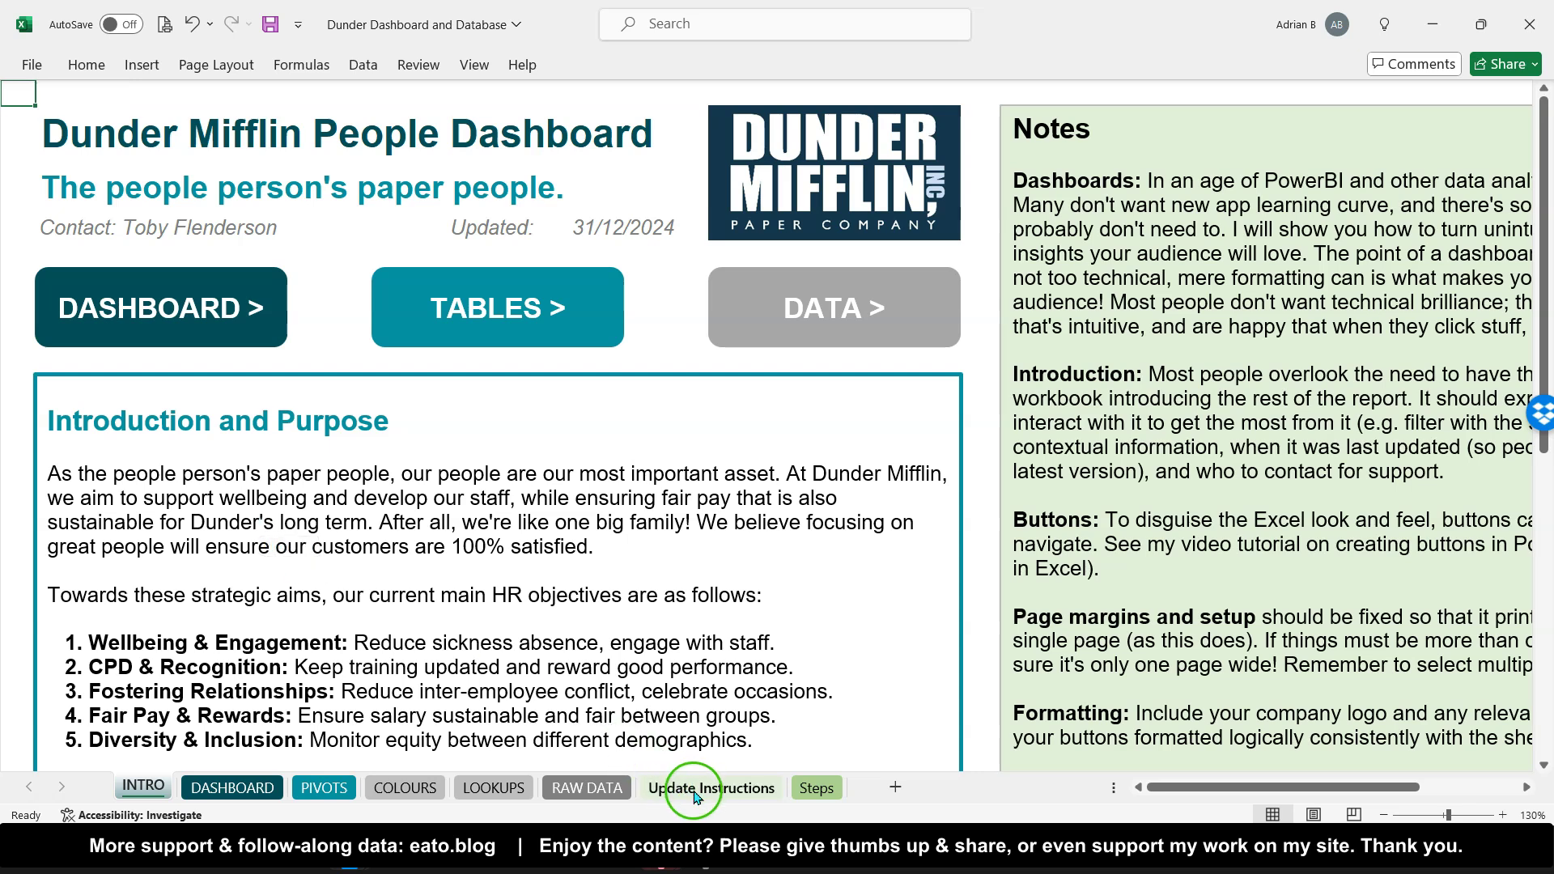
Check the RAW DATA sheet, and read the INTRO sheet down to its How to Use section before returning to cell A1
click(597, 789)
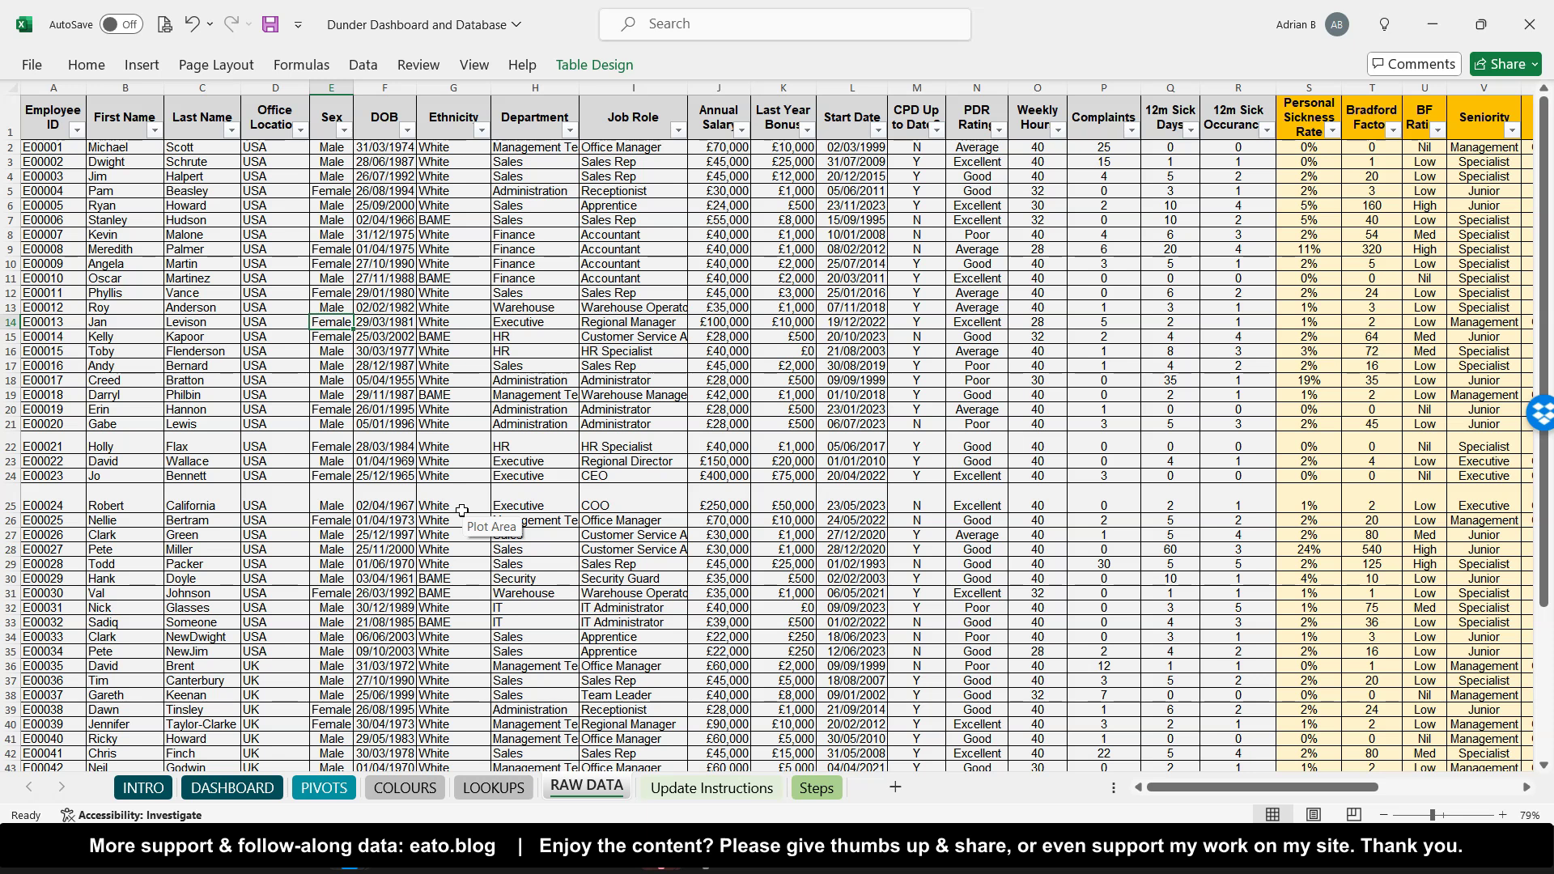
click(141, 788)
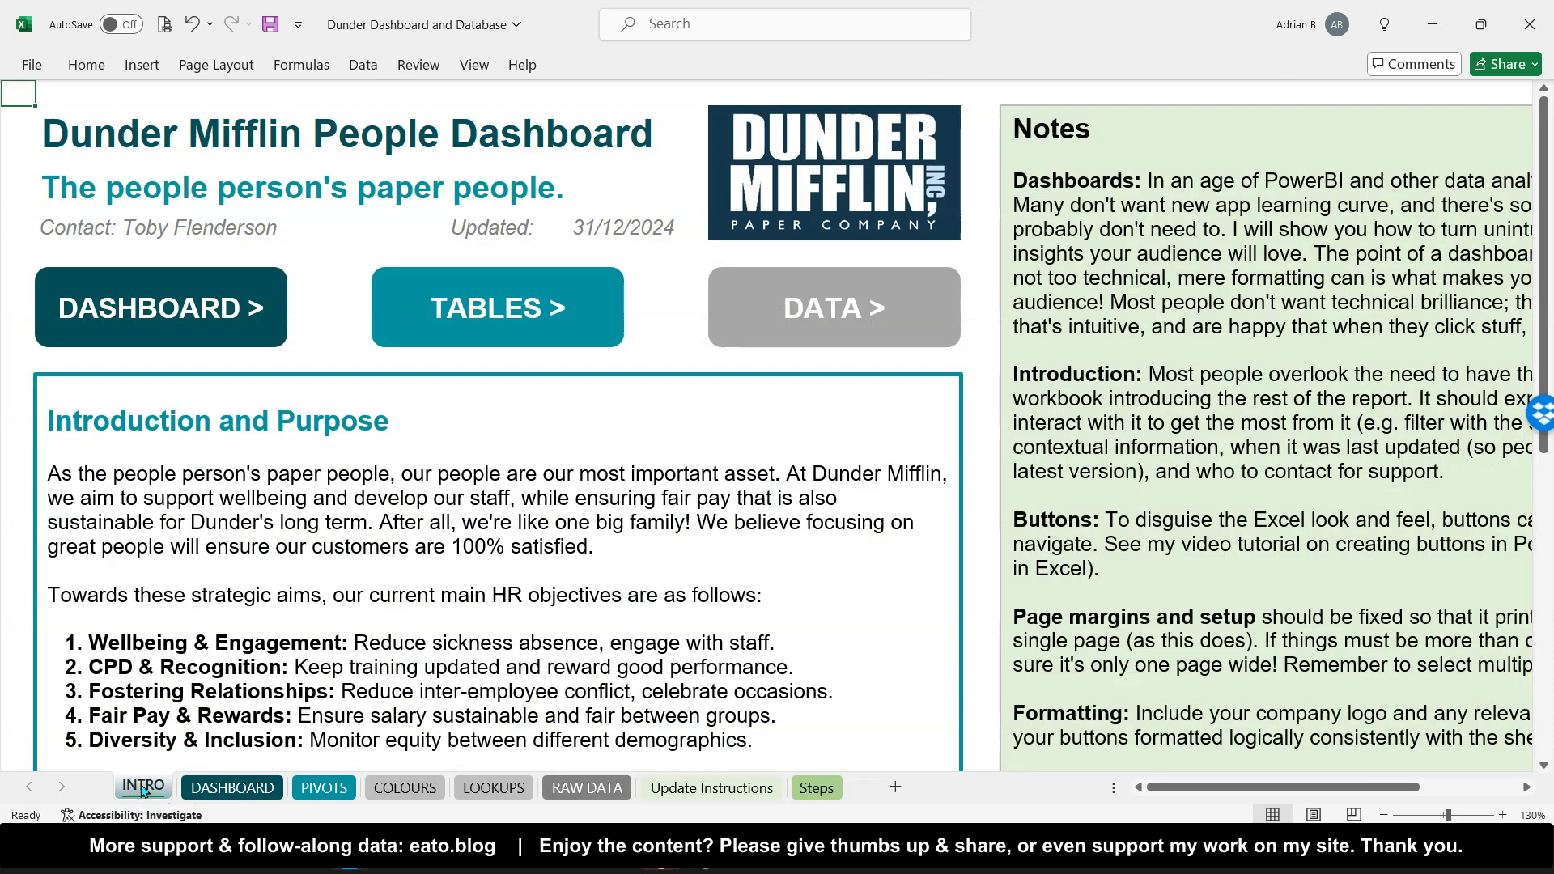
scroll(493, 486, down, 2)
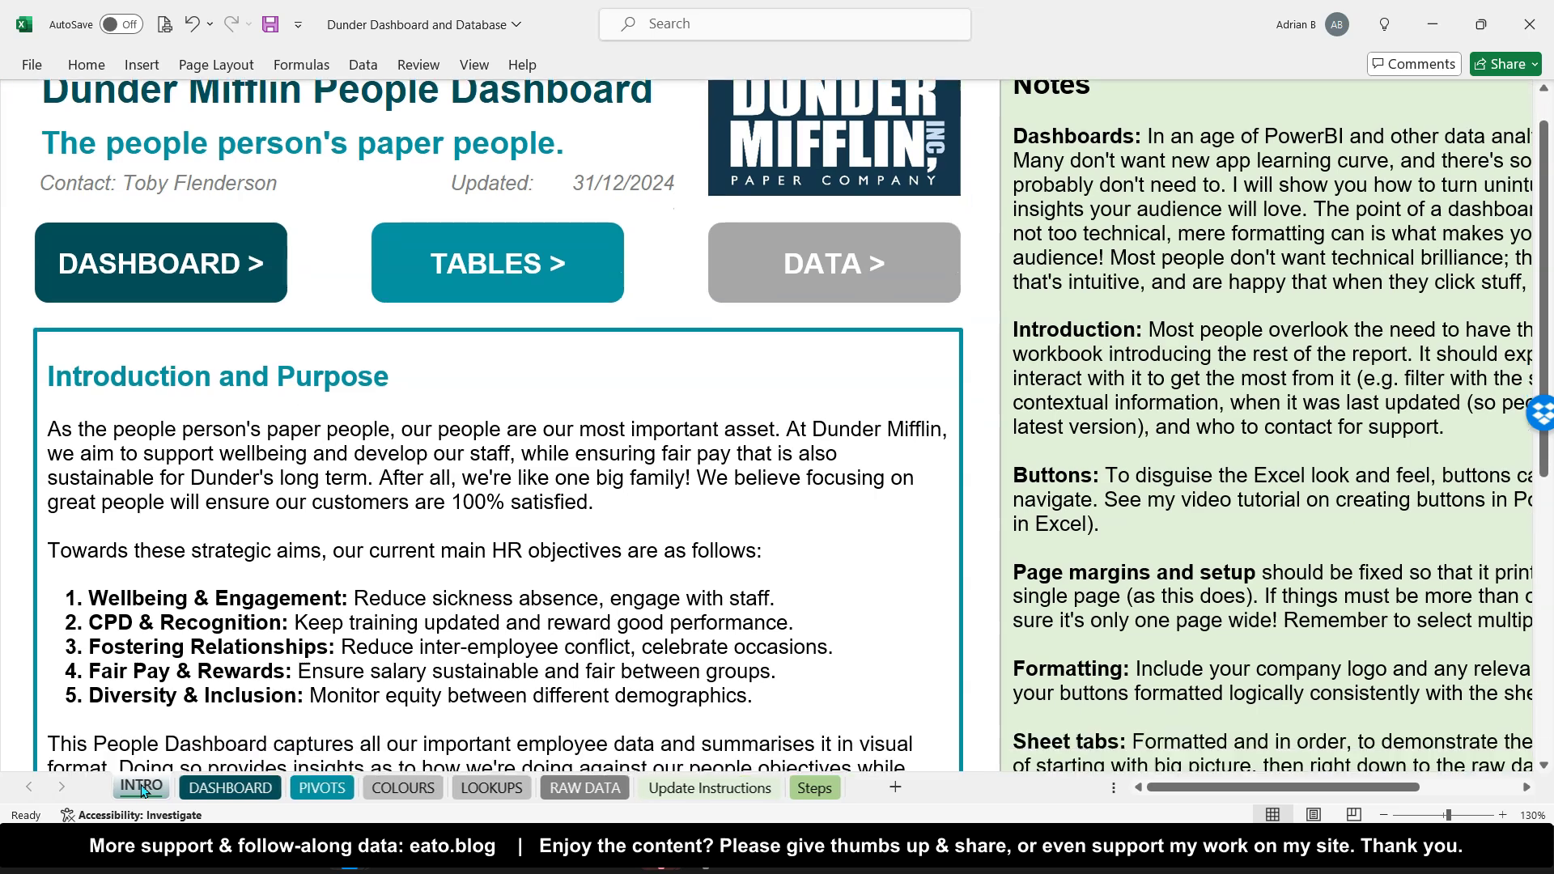
click(492, 732)
scroll(494, 730, down, 5)
scroll(494, 730, down, 3)
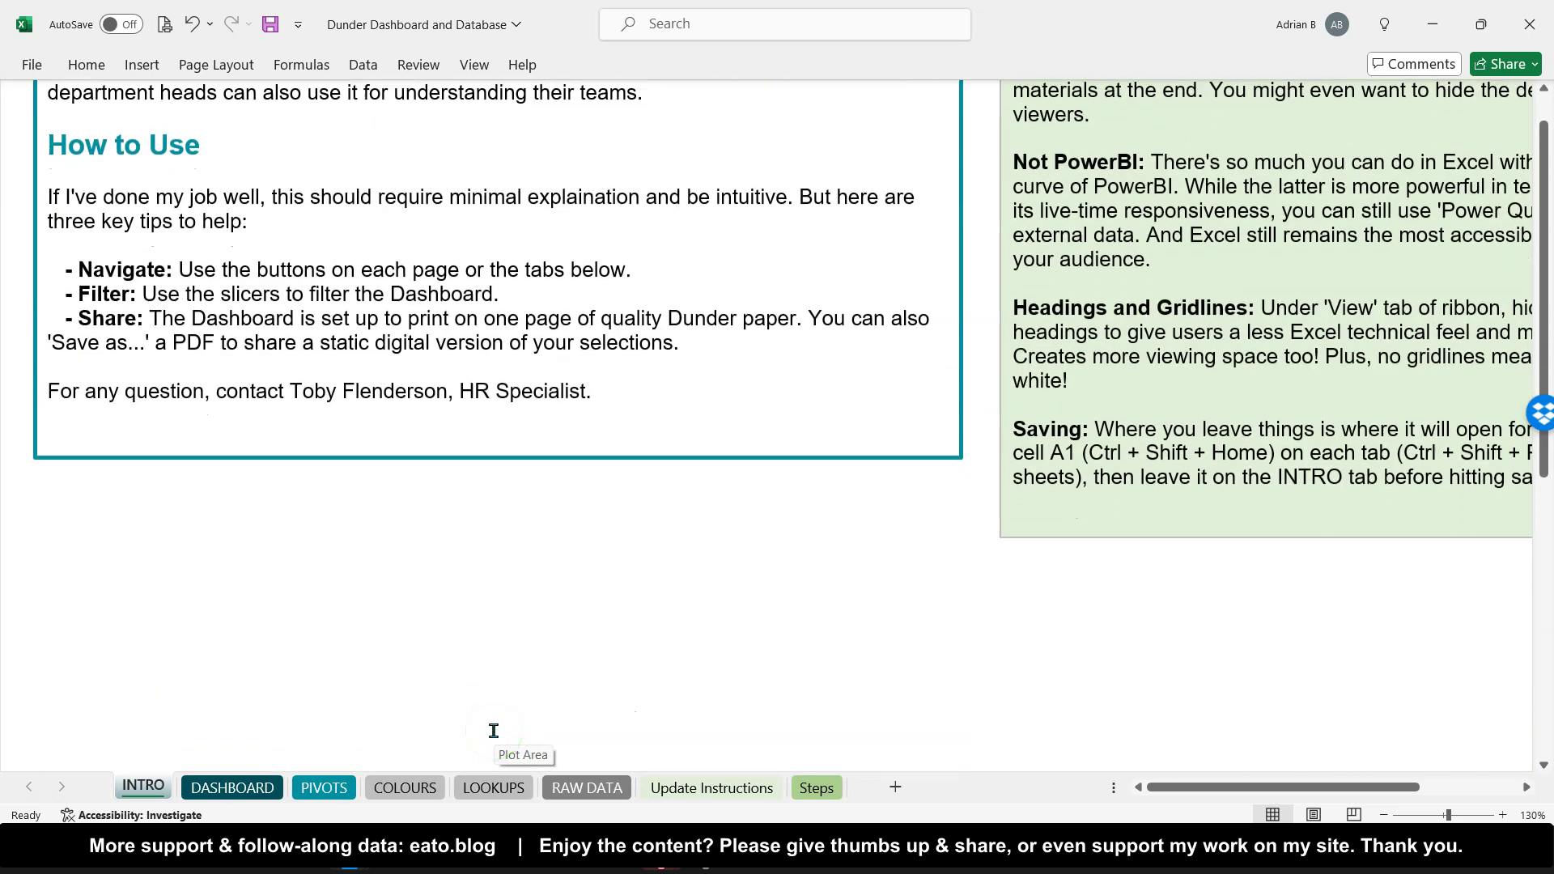
scroll(496, 732, right, 2)
key(ctrl+Home)
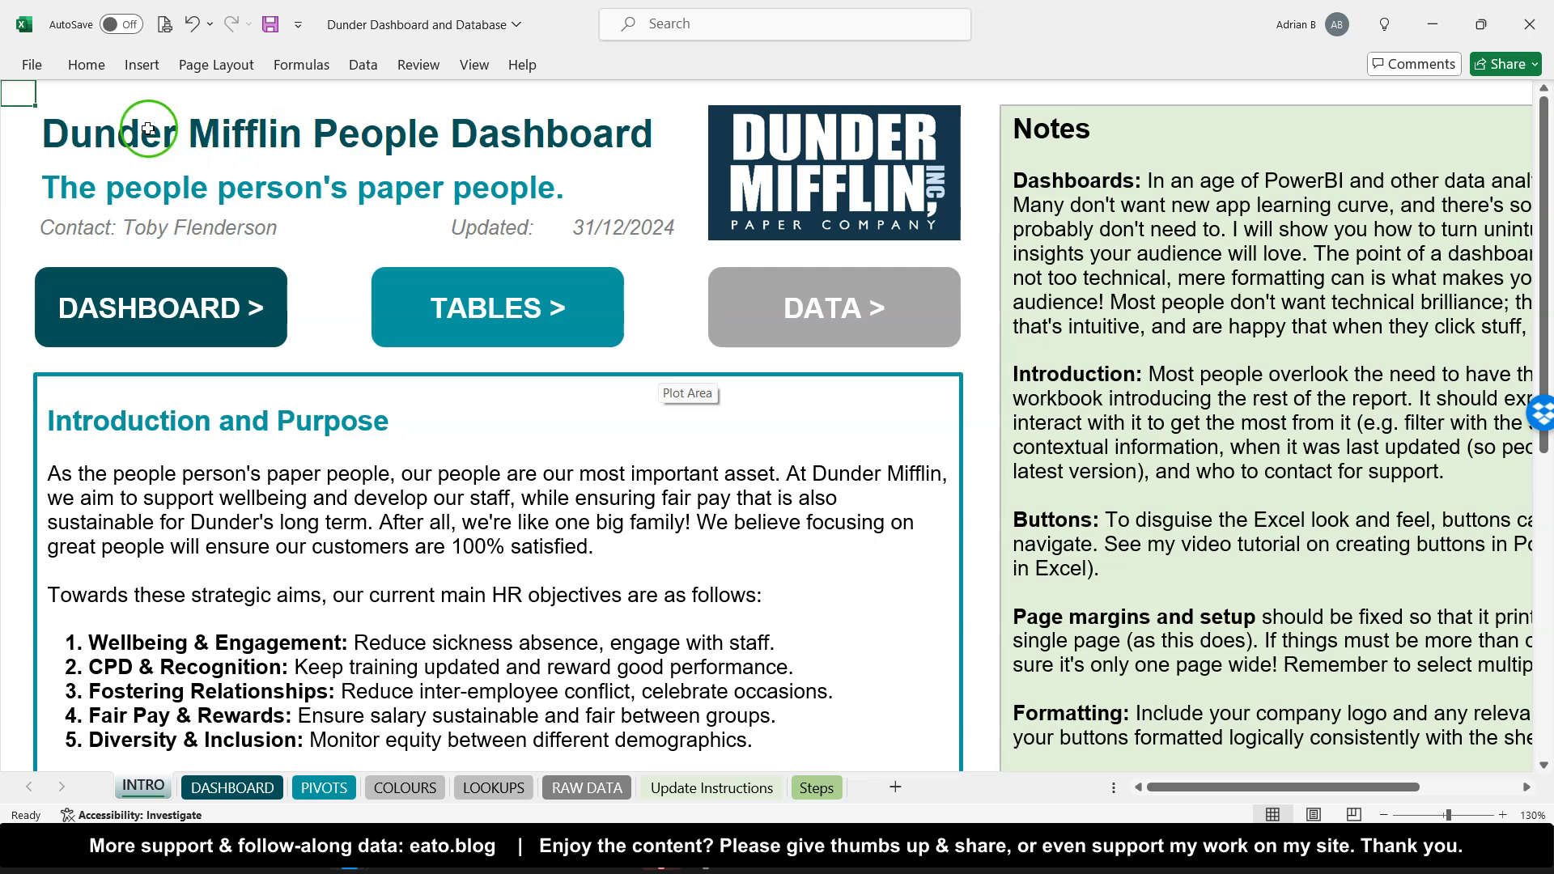
Read the Saving note at the end of the INTRO sheet's Notes box and return to cell A1
scroll(296, 204, down, 6)
scroll(295, 203, down, 4)
scroll(296, 203, right, 6)
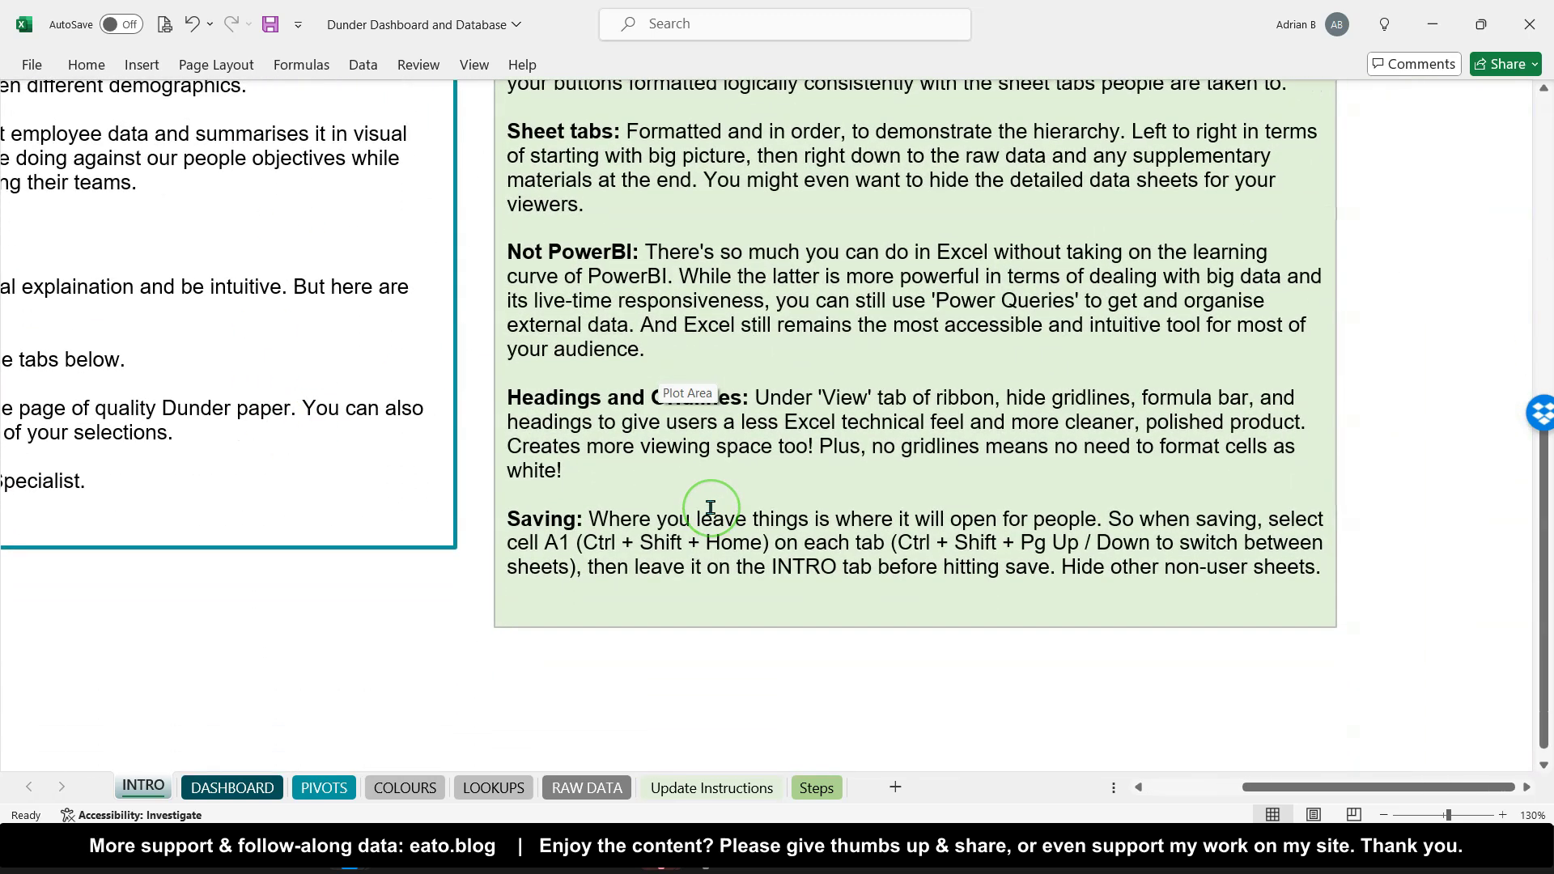
ctrl+scroll(710, 508, up, 4)
scroll(710, 507, right, 1)
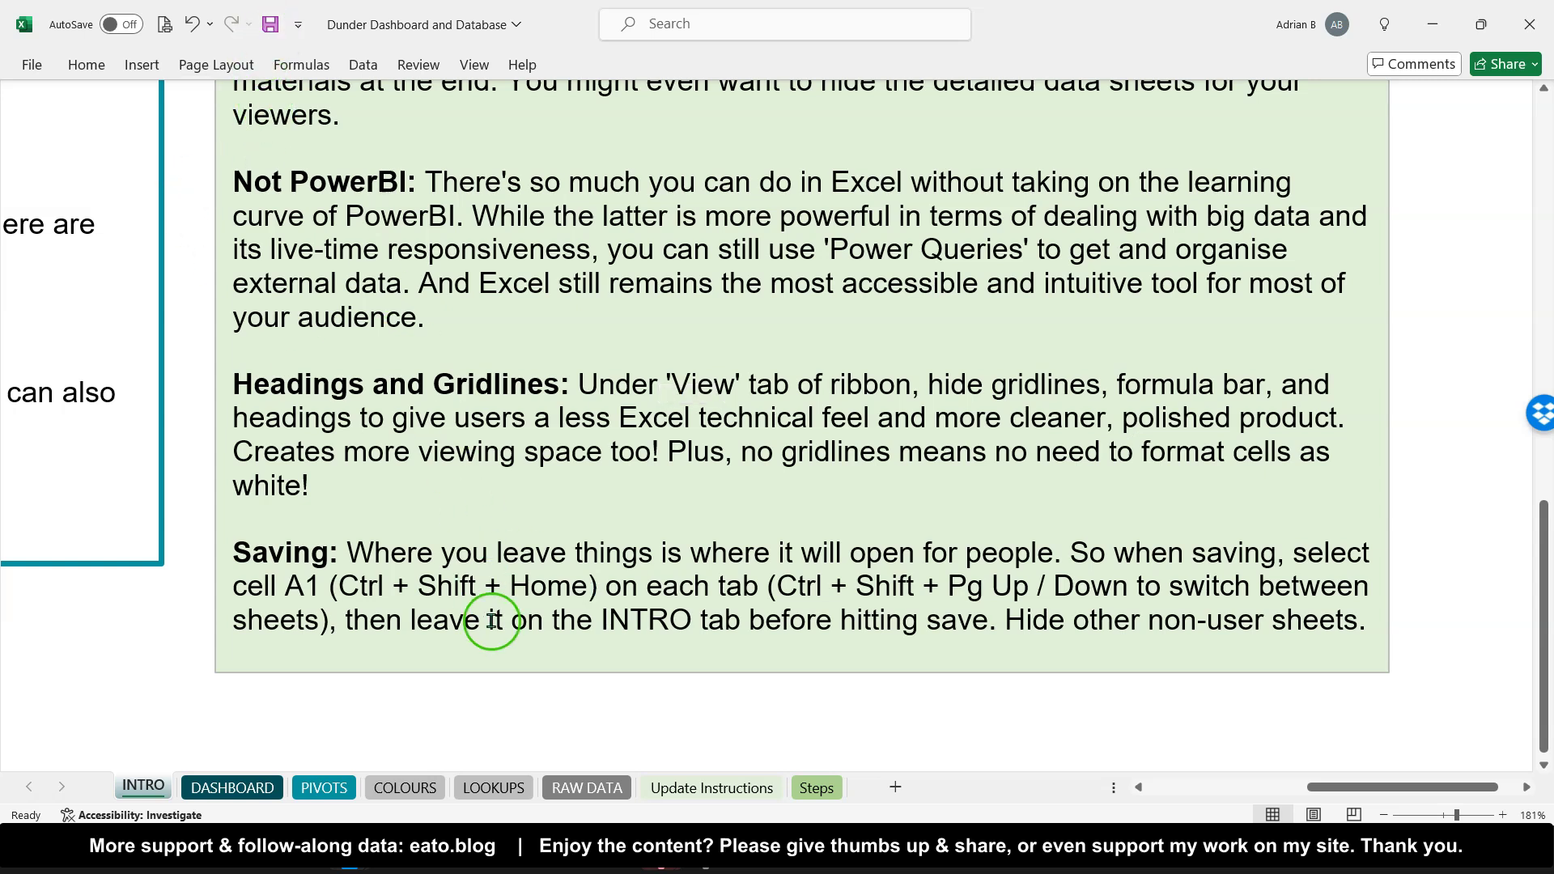
click(781, 697)
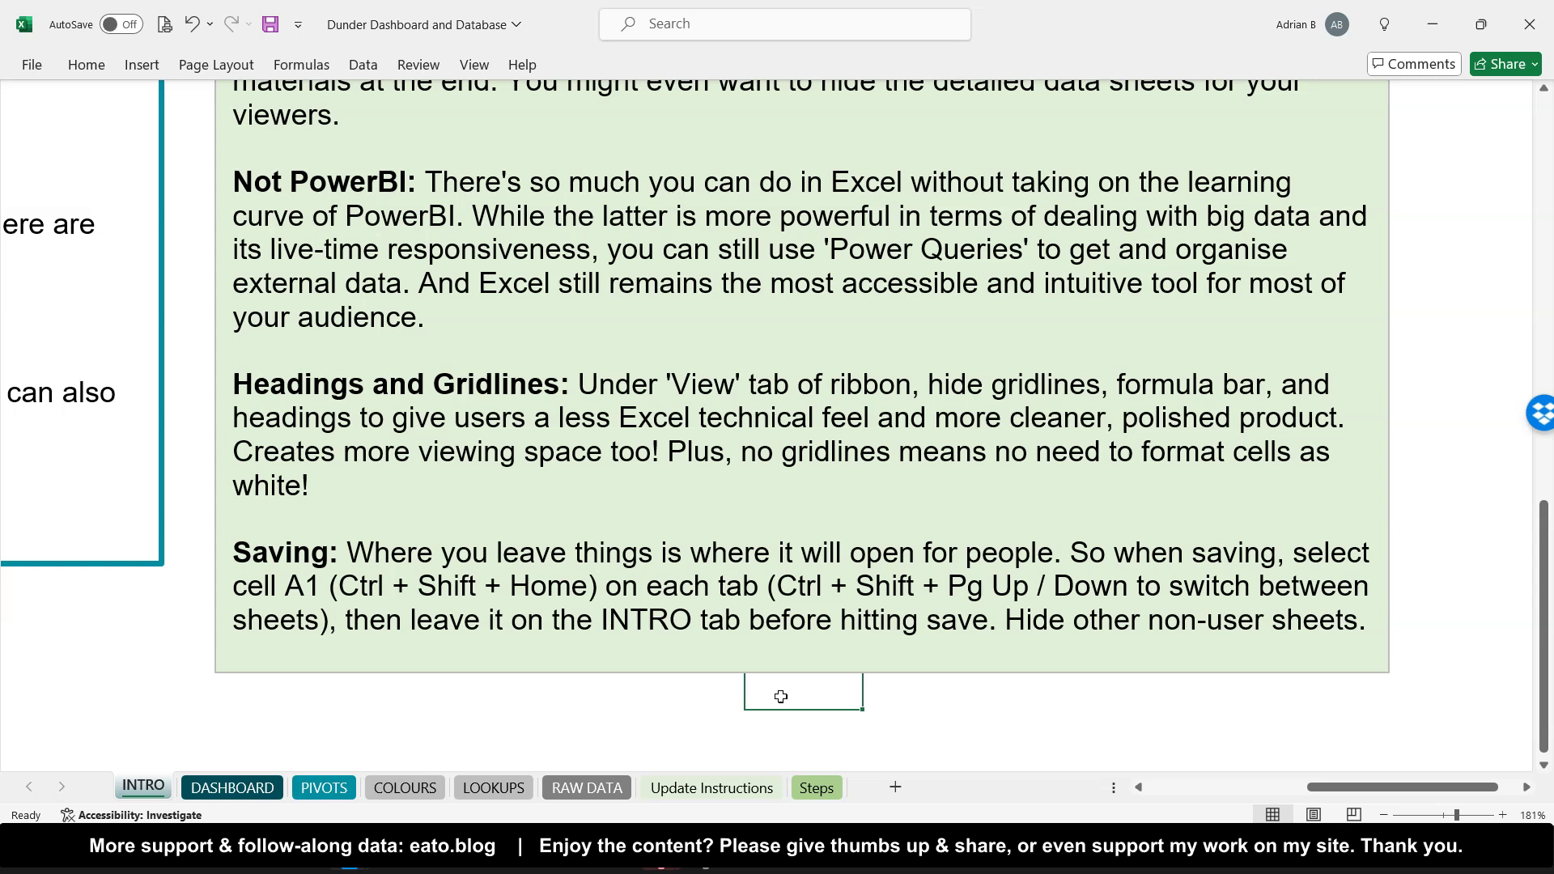
key(ctrl+Home)
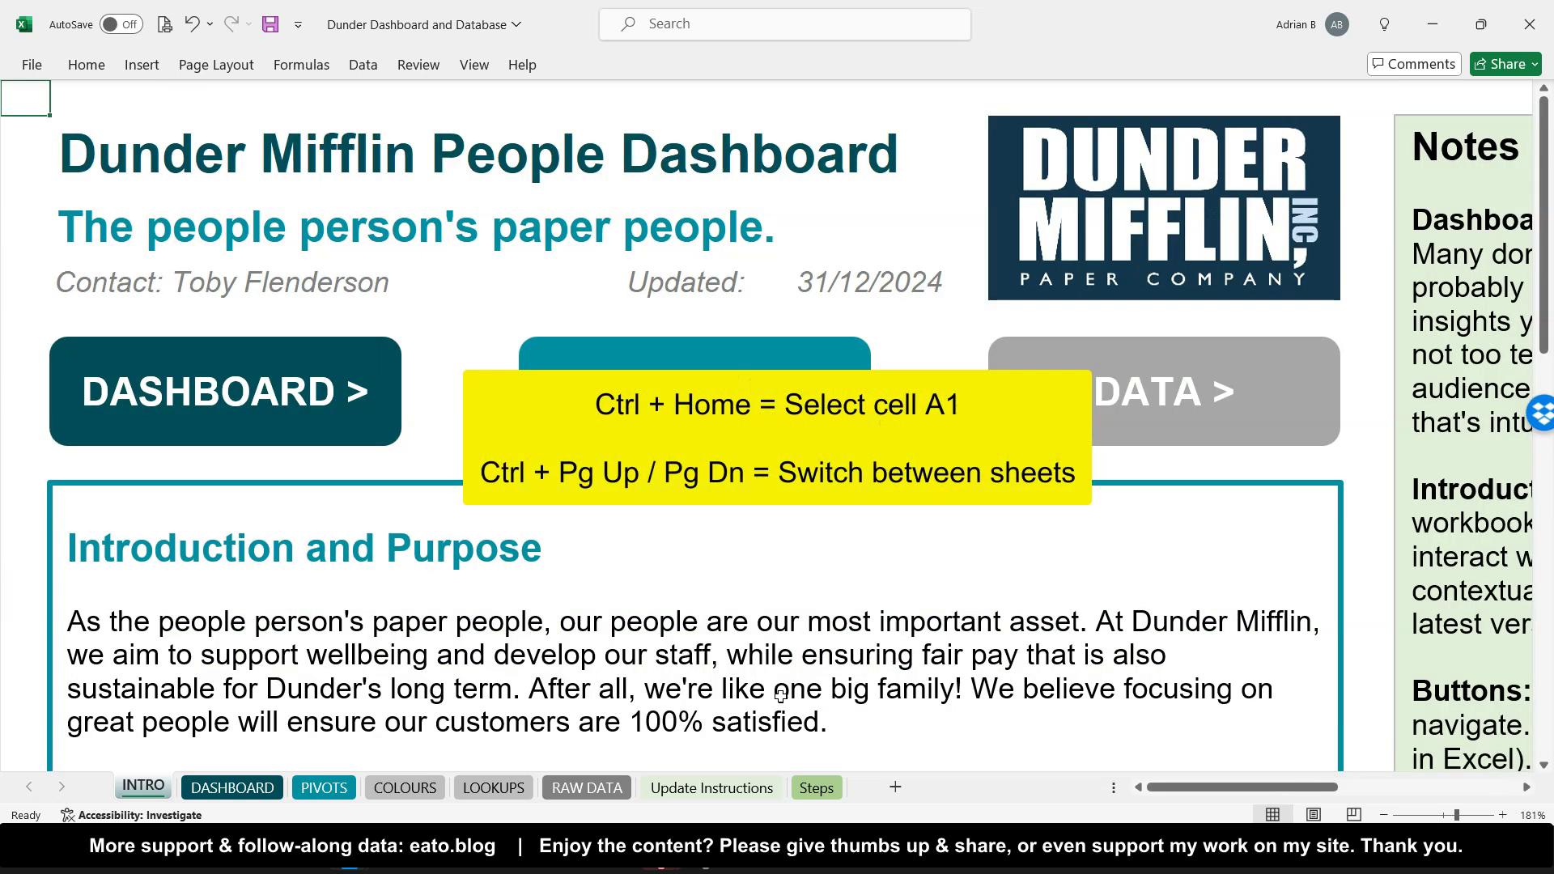
Set the PIVOTS sheet to cell A1 and return to the INTRO sheet, zoomed out to show its Notes box alongside the introduction
key(ctrl+Page_Down)
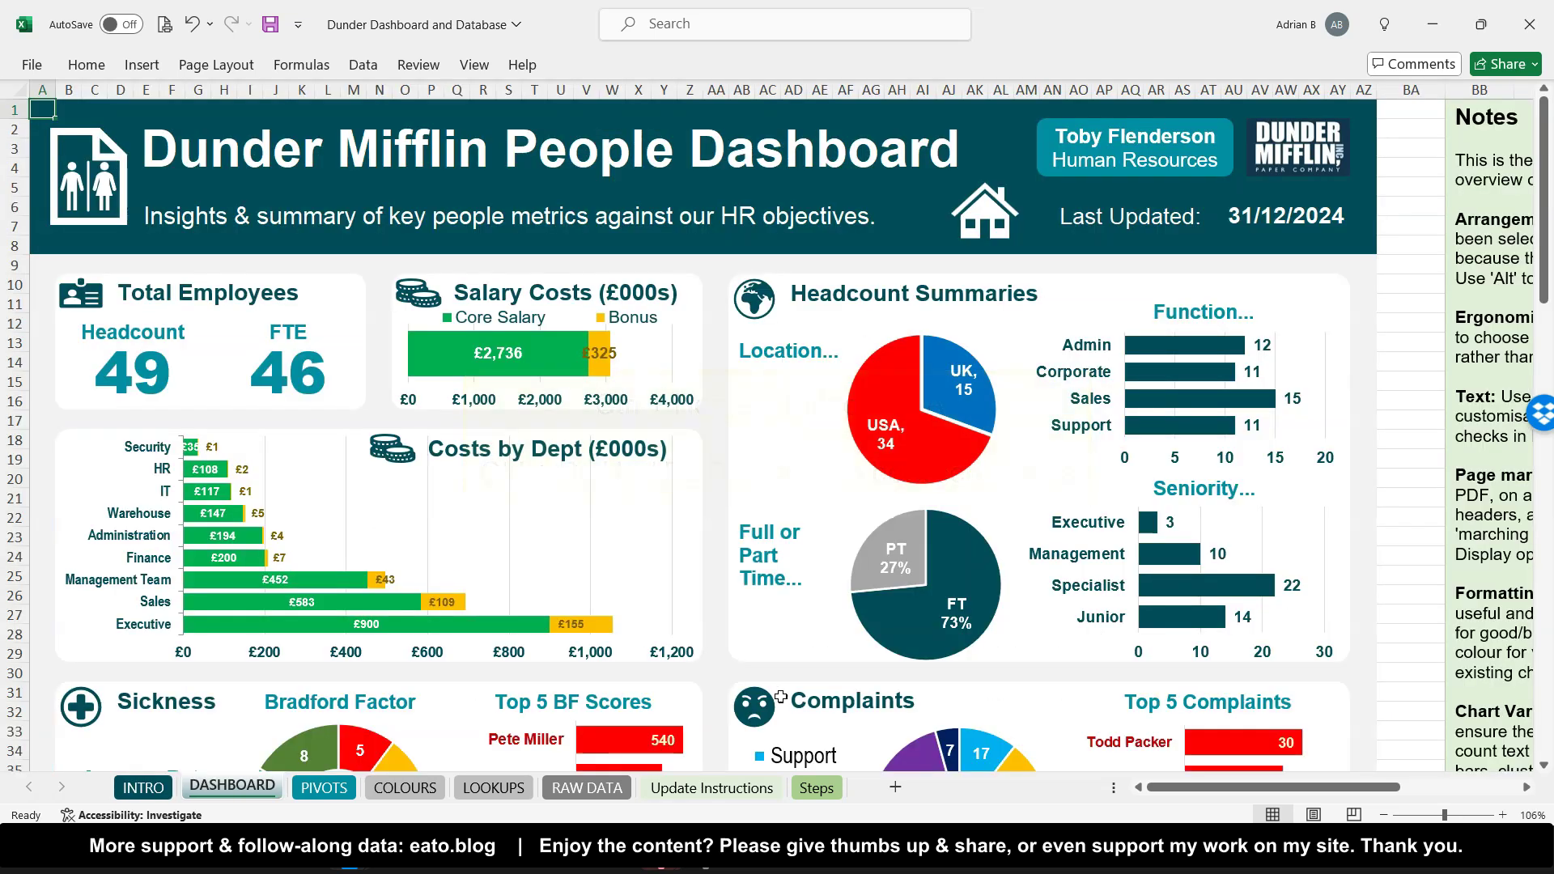
key(ctrl+Page_Down)
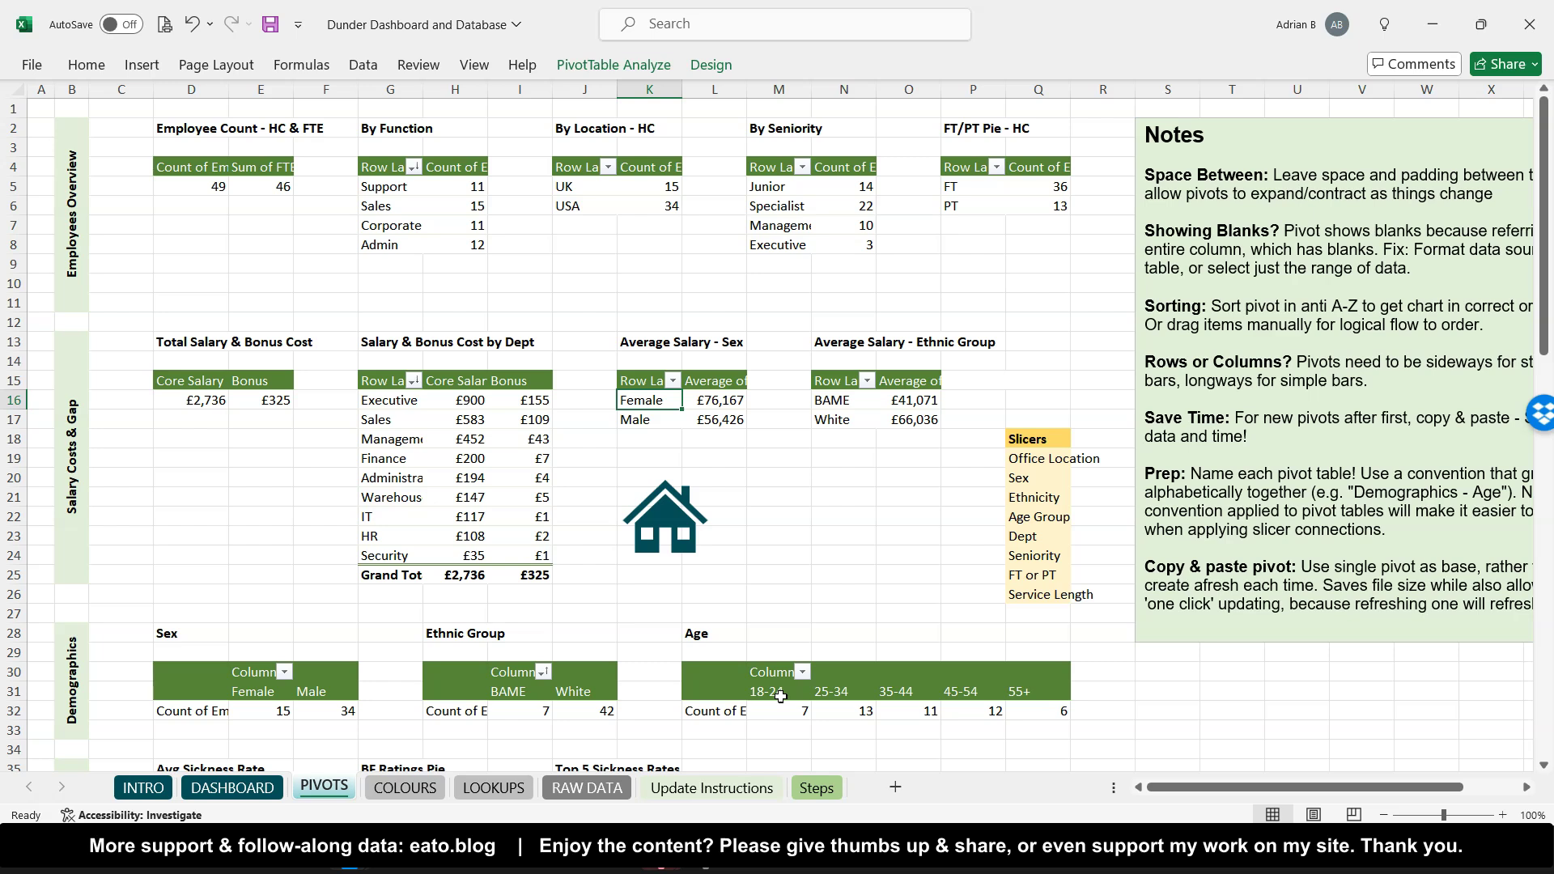
key(ctrl+Home)
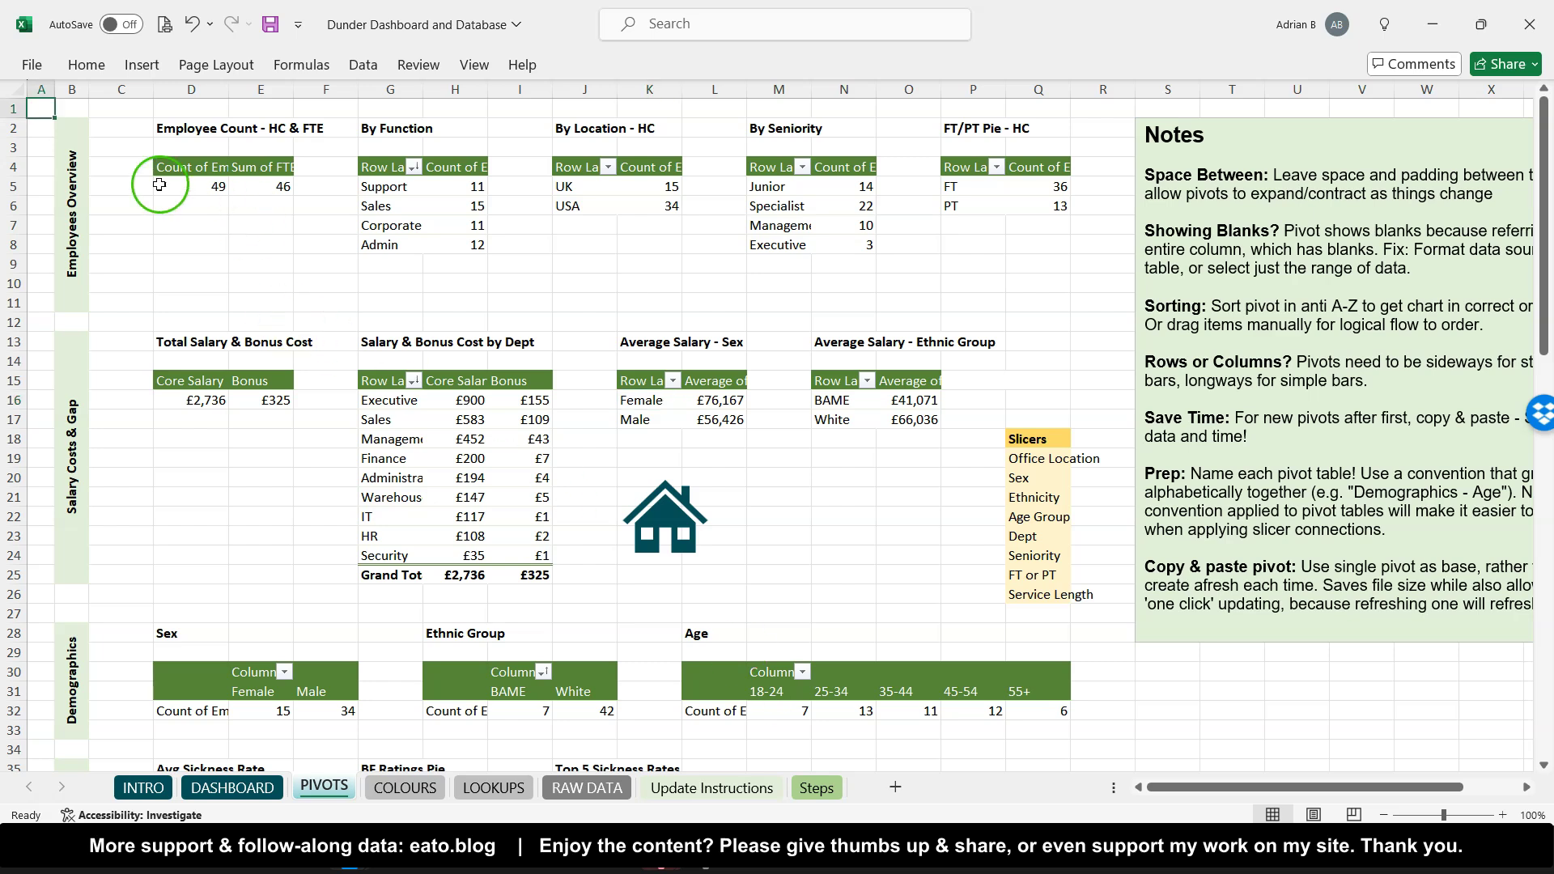
click(47, 126)
click(39, 110)
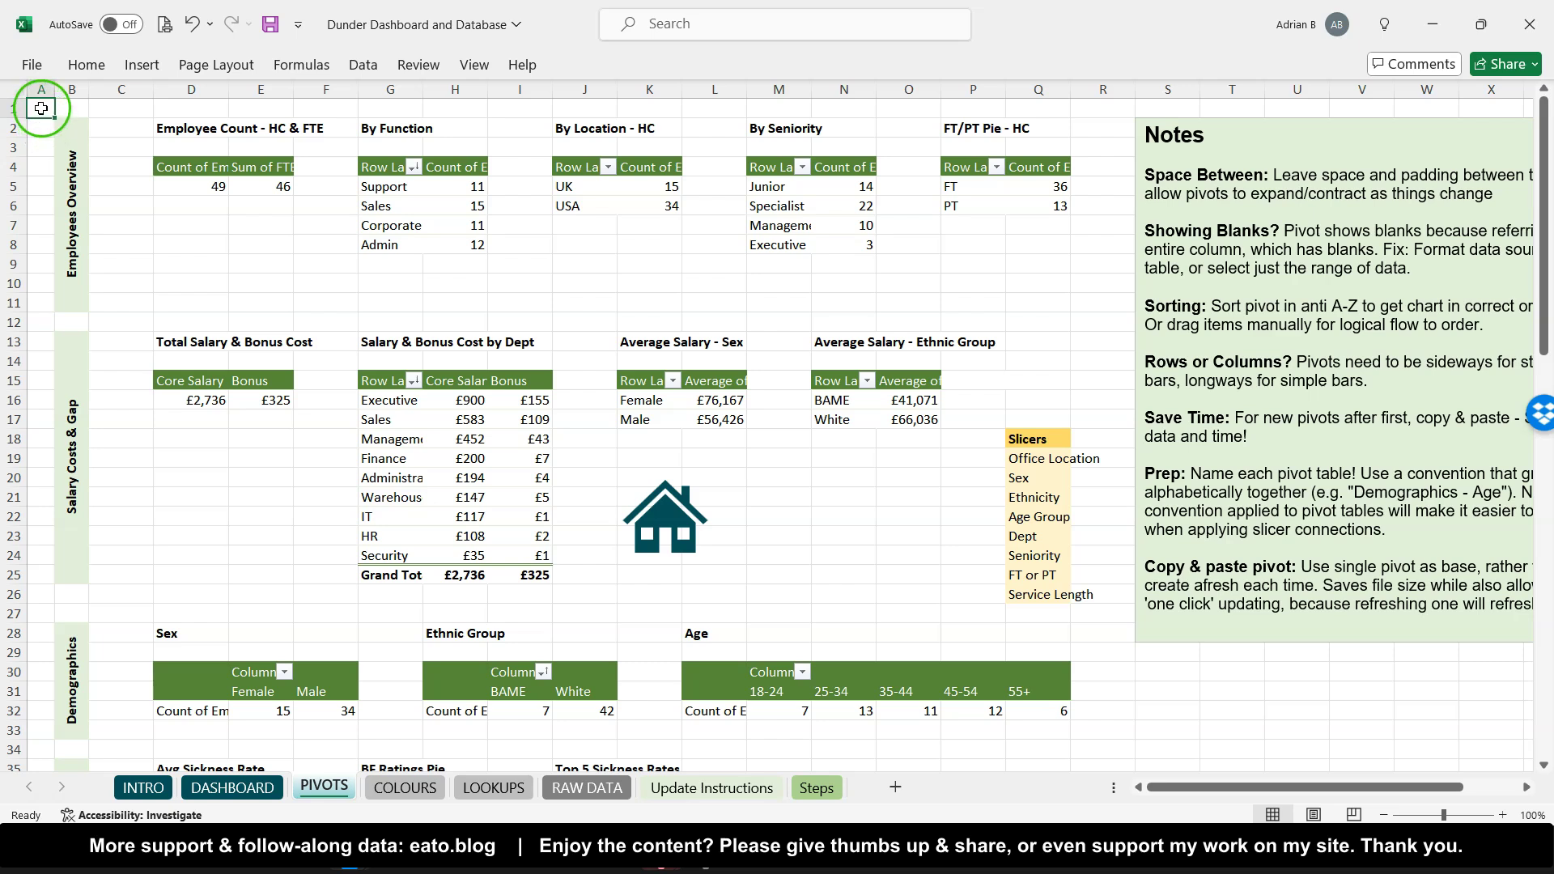
click(159, 786)
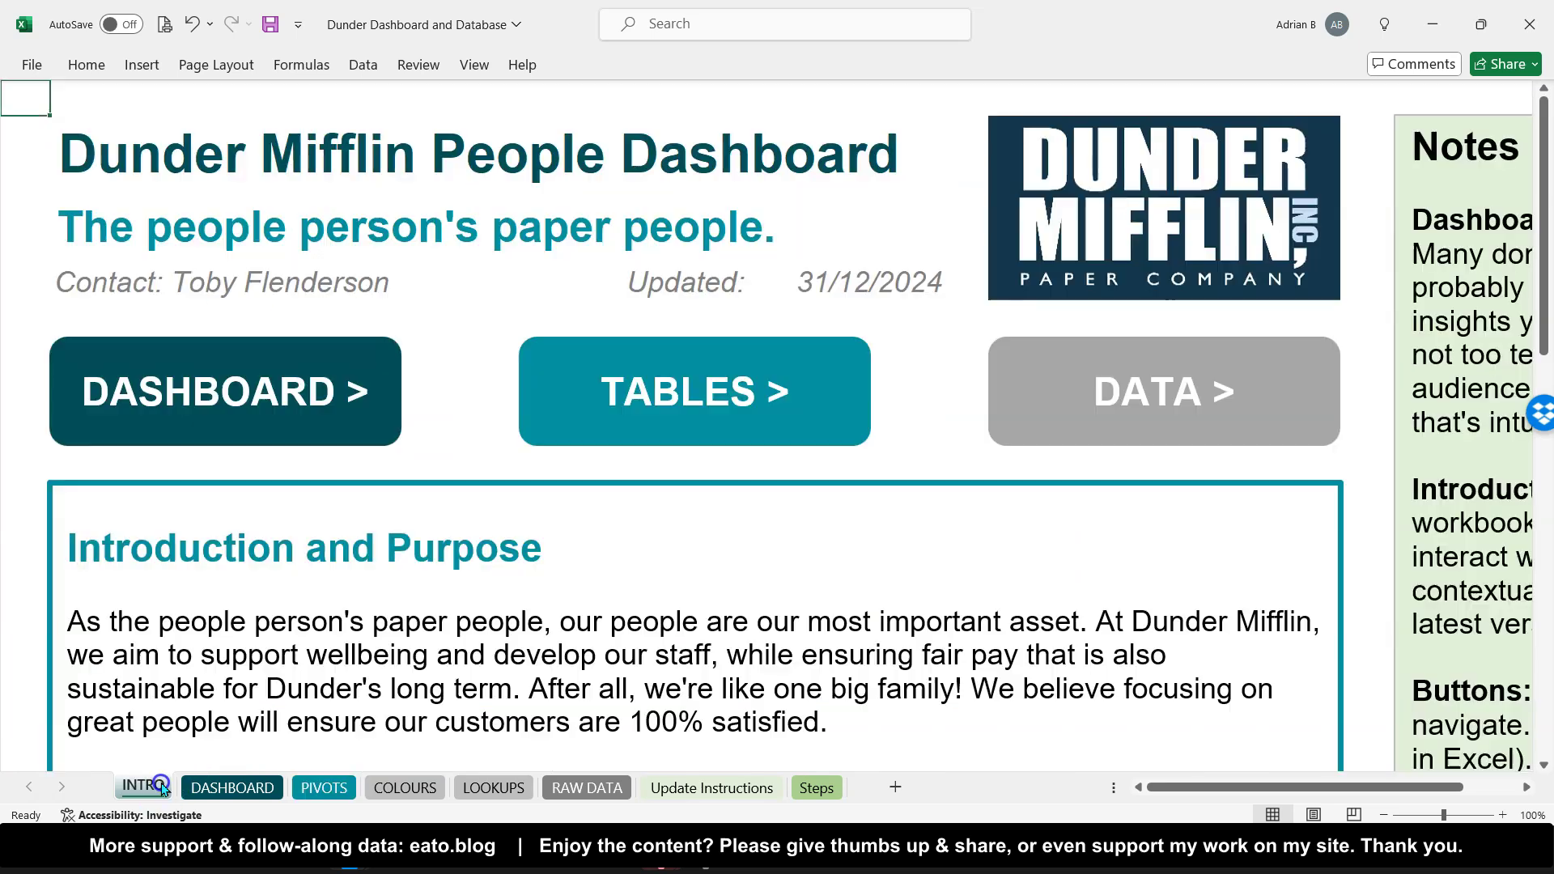
ctrl+scroll(305, 590, down, 4)
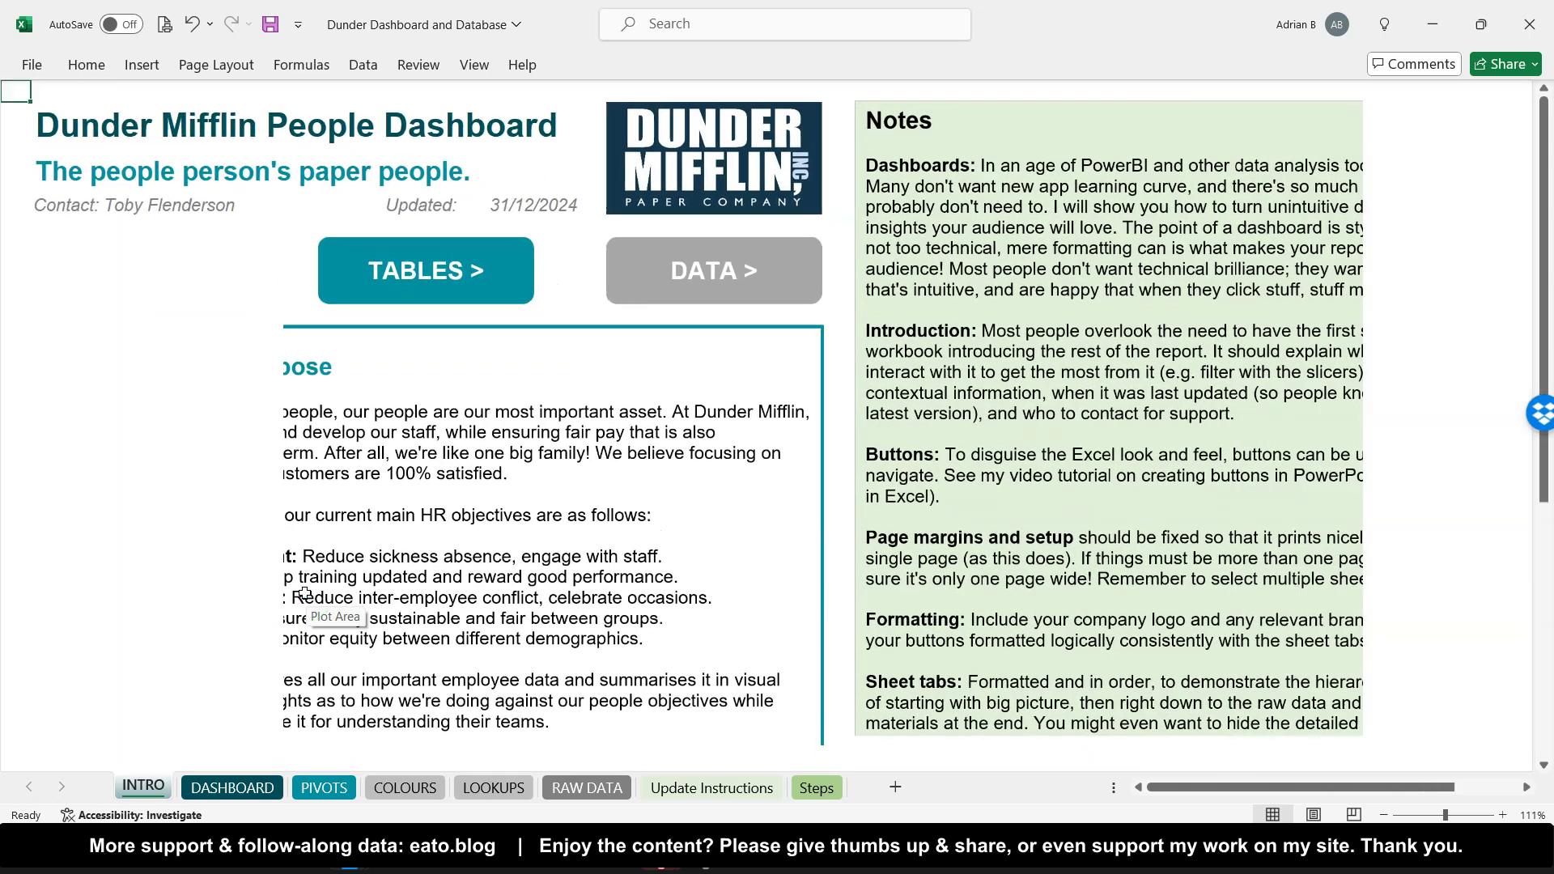